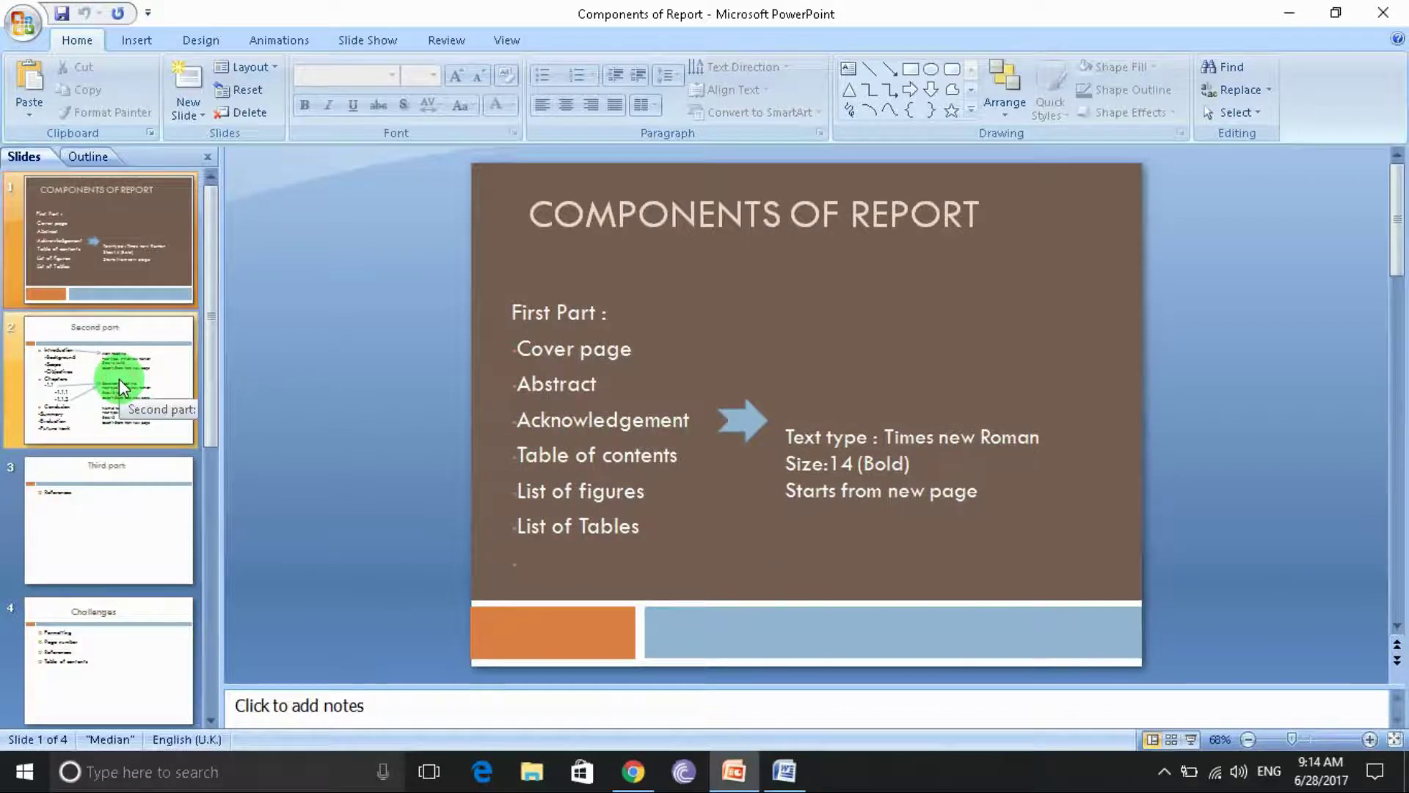
Show the 'Second part' slide with its Times New Roman 14/13/12 heading formatting rules.
left_click(142, 394)
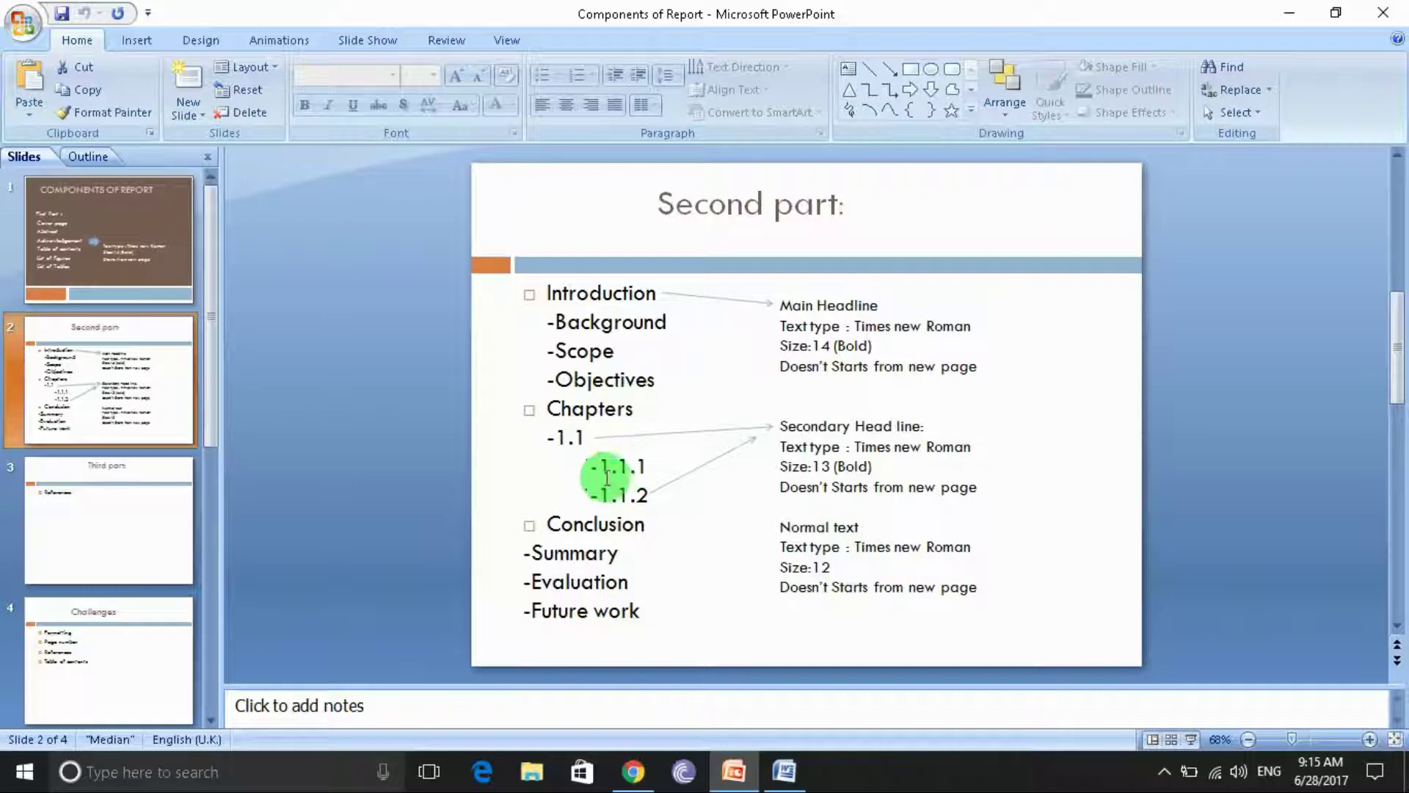
Review the Third part and Challenges slides, then bring the SHOW FIG report up in Word.
left_click(155, 526)
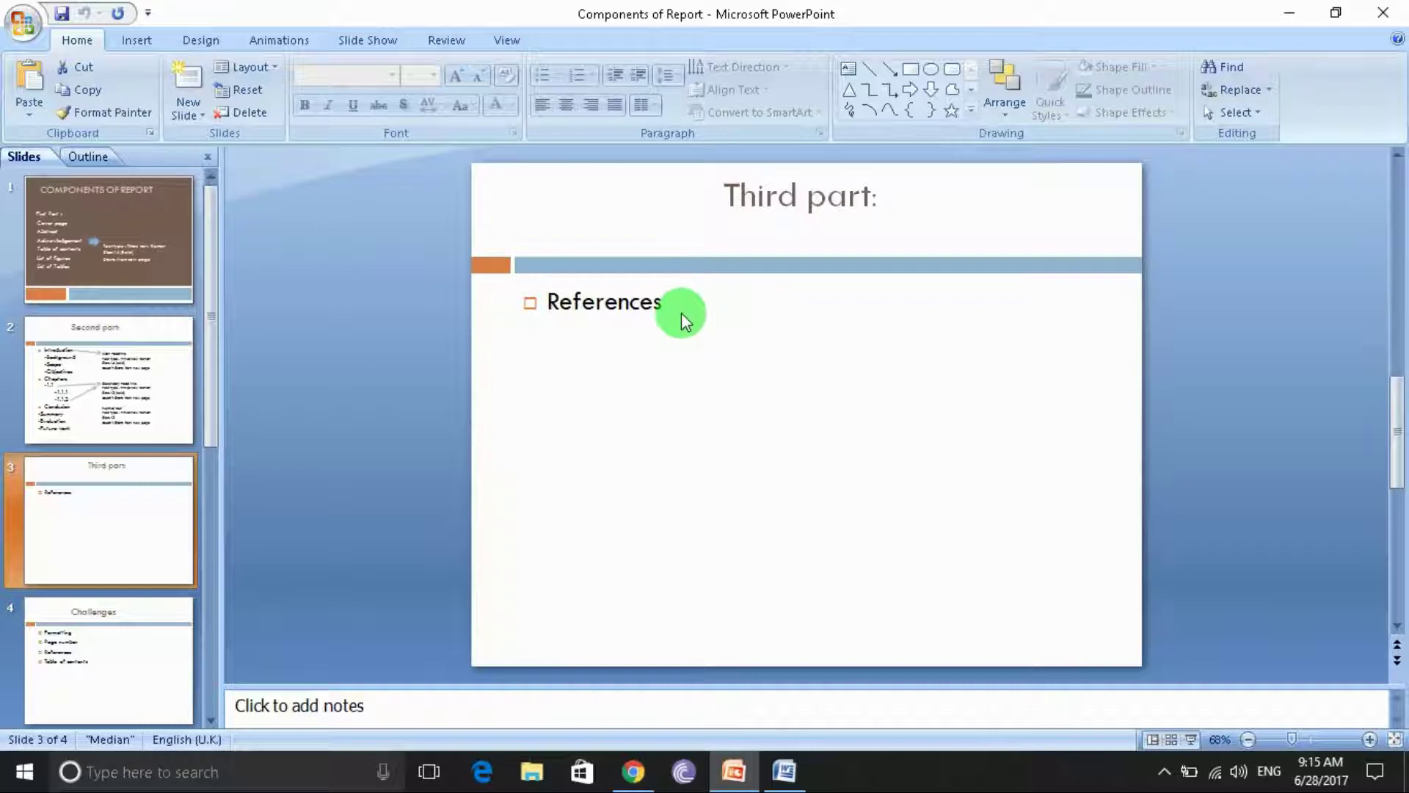
left_click(112, 646)
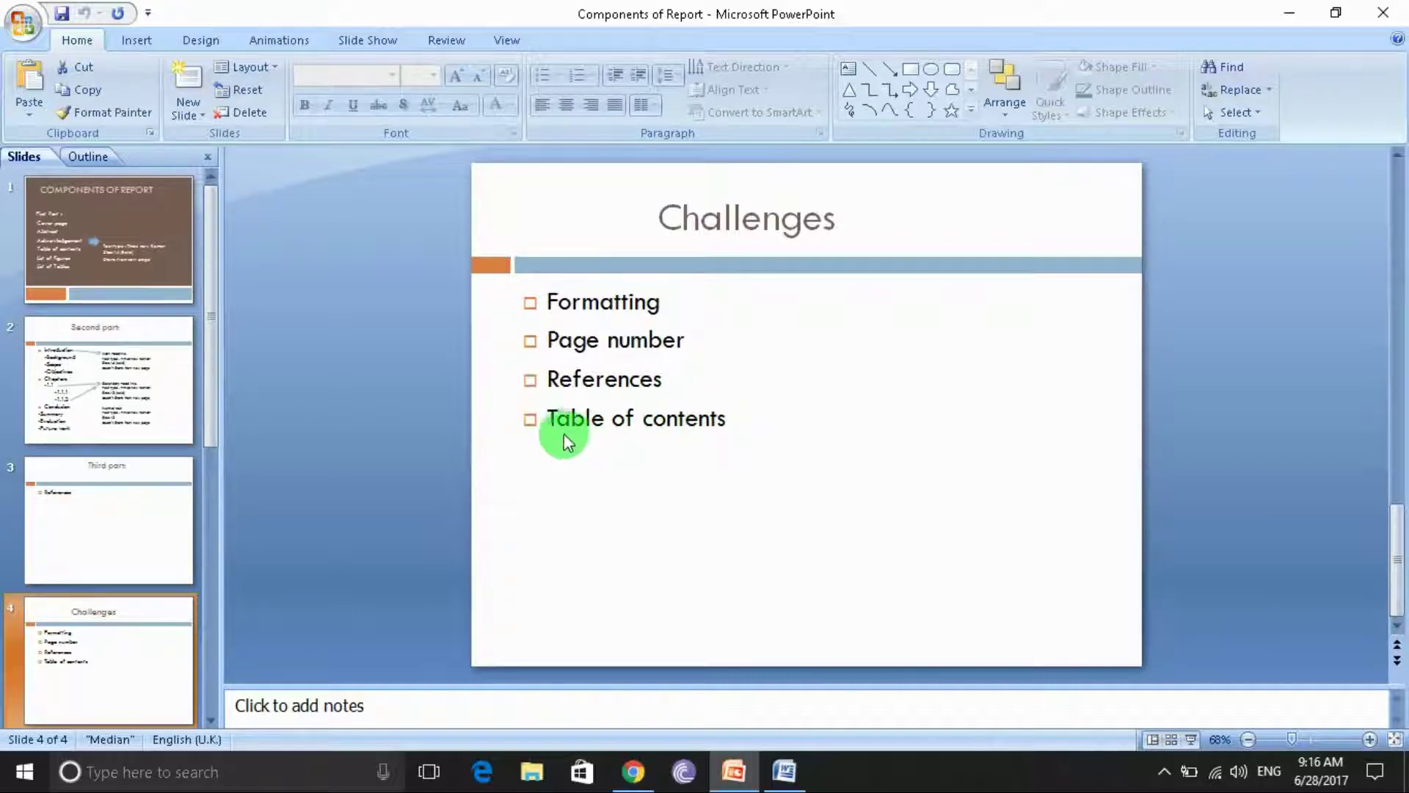
left_click(775, 785)
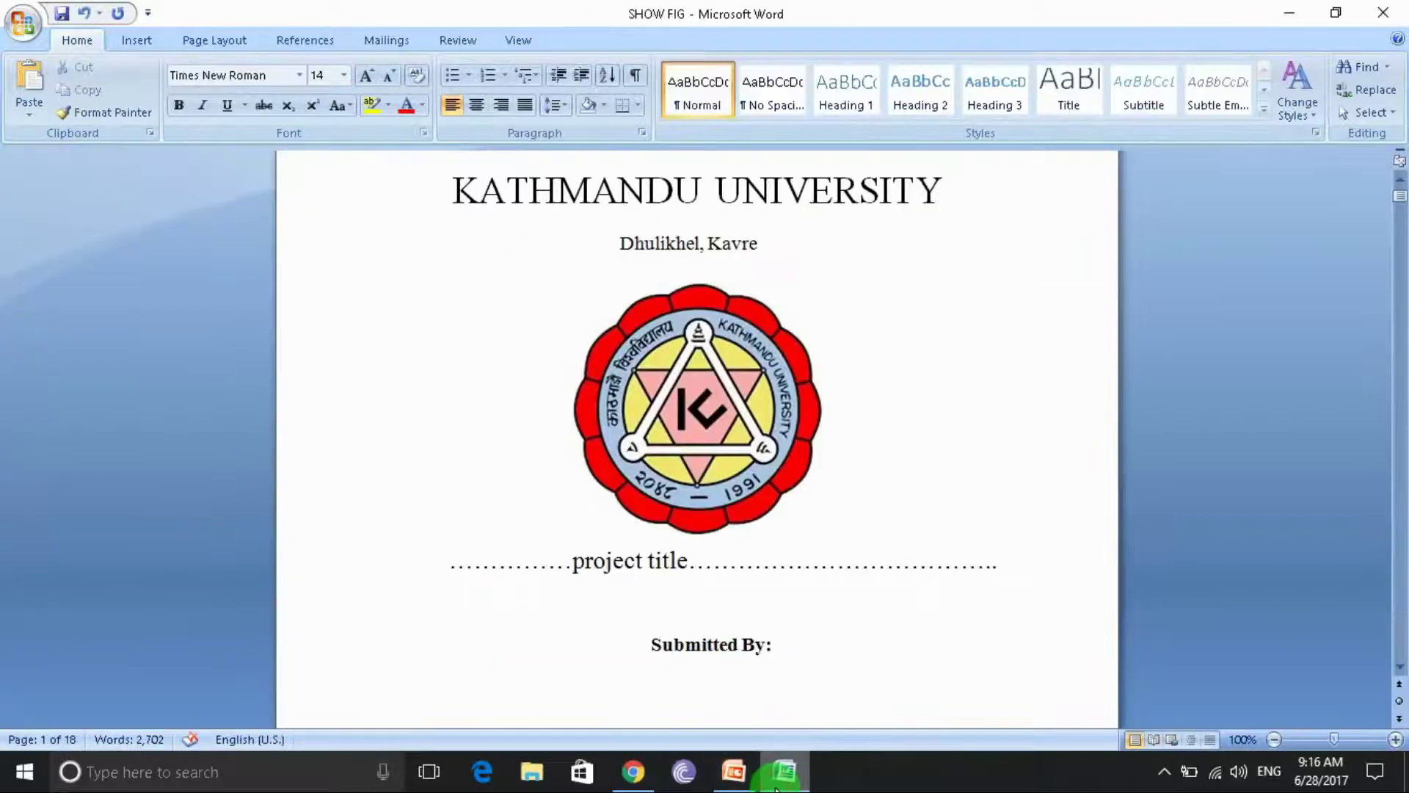
Insert blank lines and a page break above the 1.ABSTRACT heading so it starts a new page.
scroll(676, 276, "down", 6)
scroll(677, 276, "down", 8)
scroll(676, 275, "down", 7)
scroll(677, 276, "down", 8)
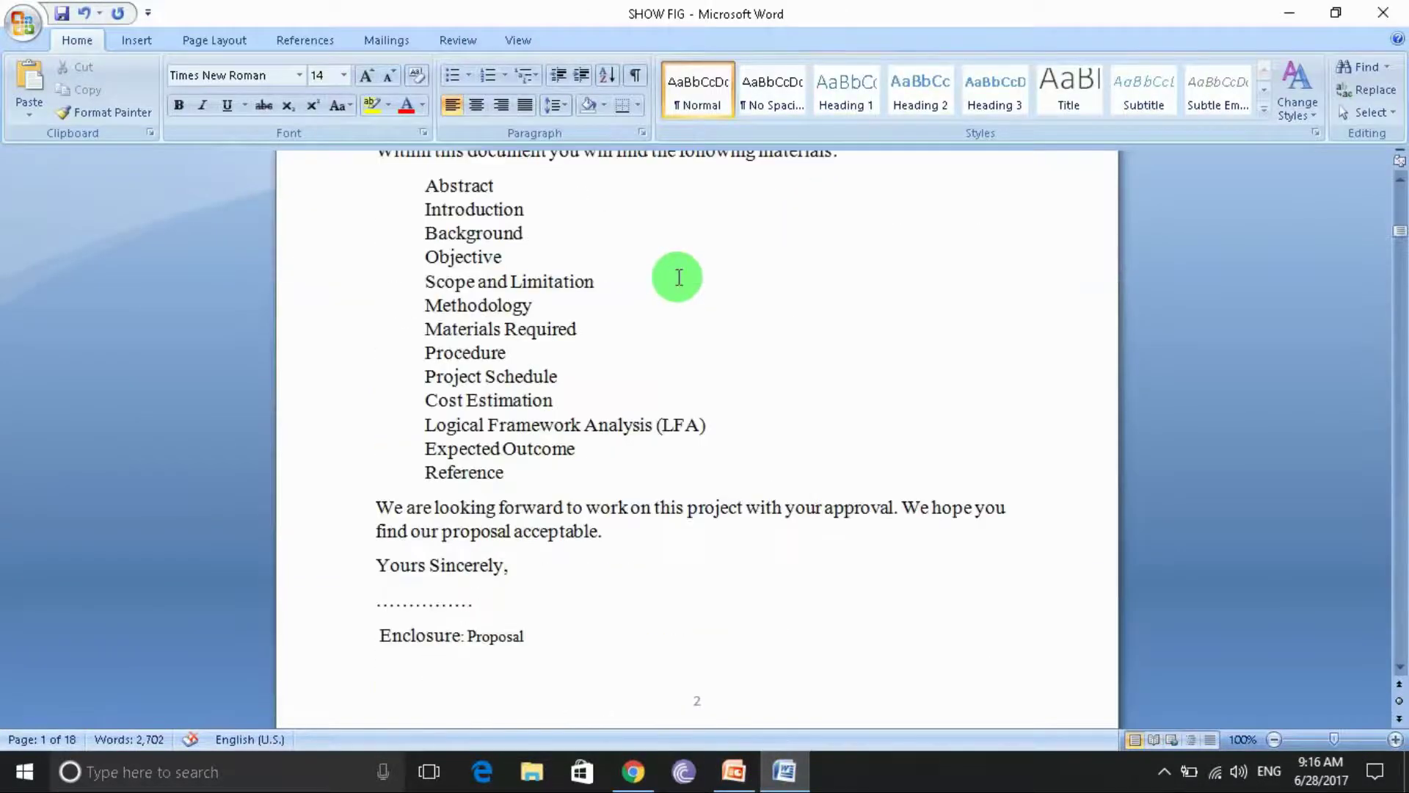
scroll(677, 276, "down", 7)
scroll(677, 275, "down", 6)
scroll(676, 276, "down", 10)
scroll(679, 277, "down", 10)
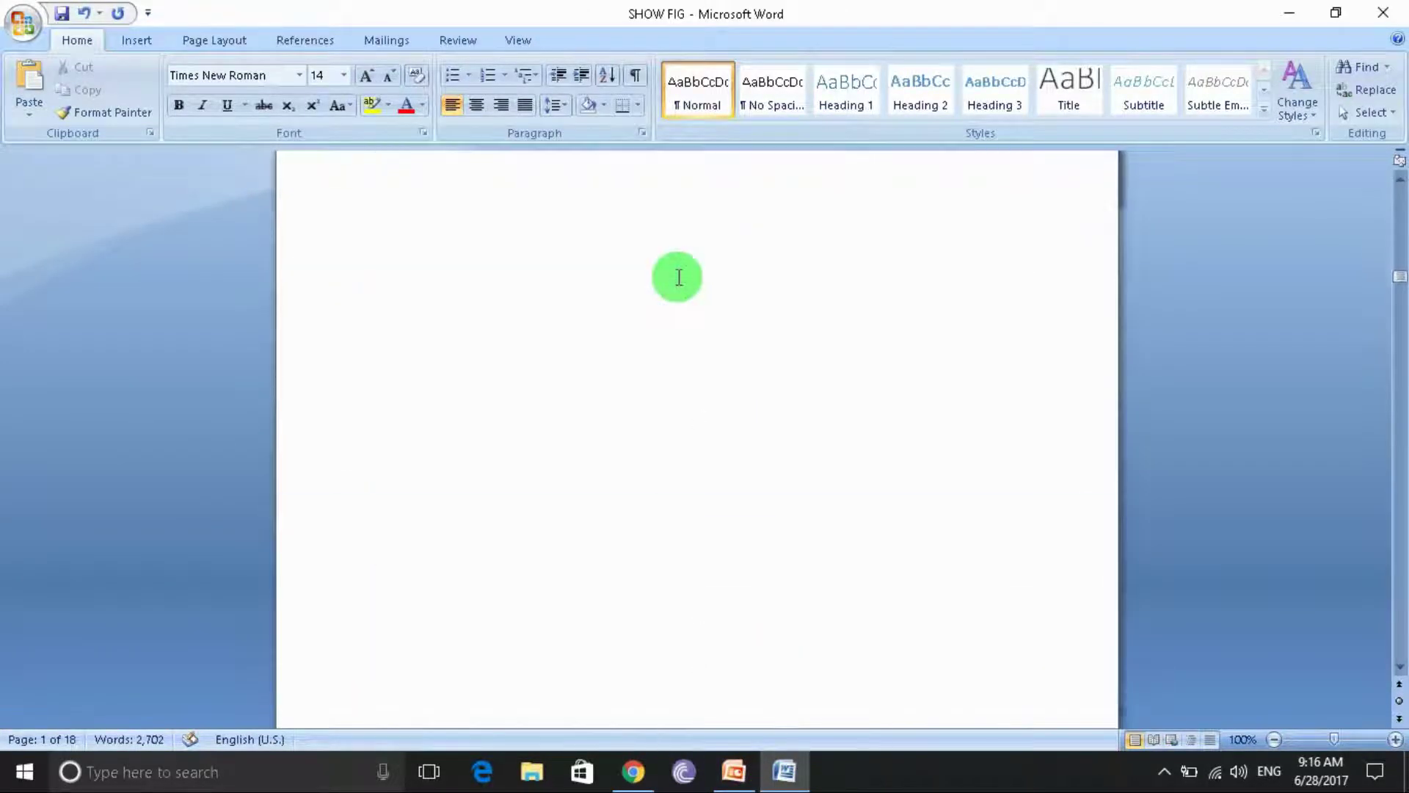
scroll(679, 276, "down", 8)
scroll(679, 277, "down", 10)
scroll(679, 277, "up", 7)
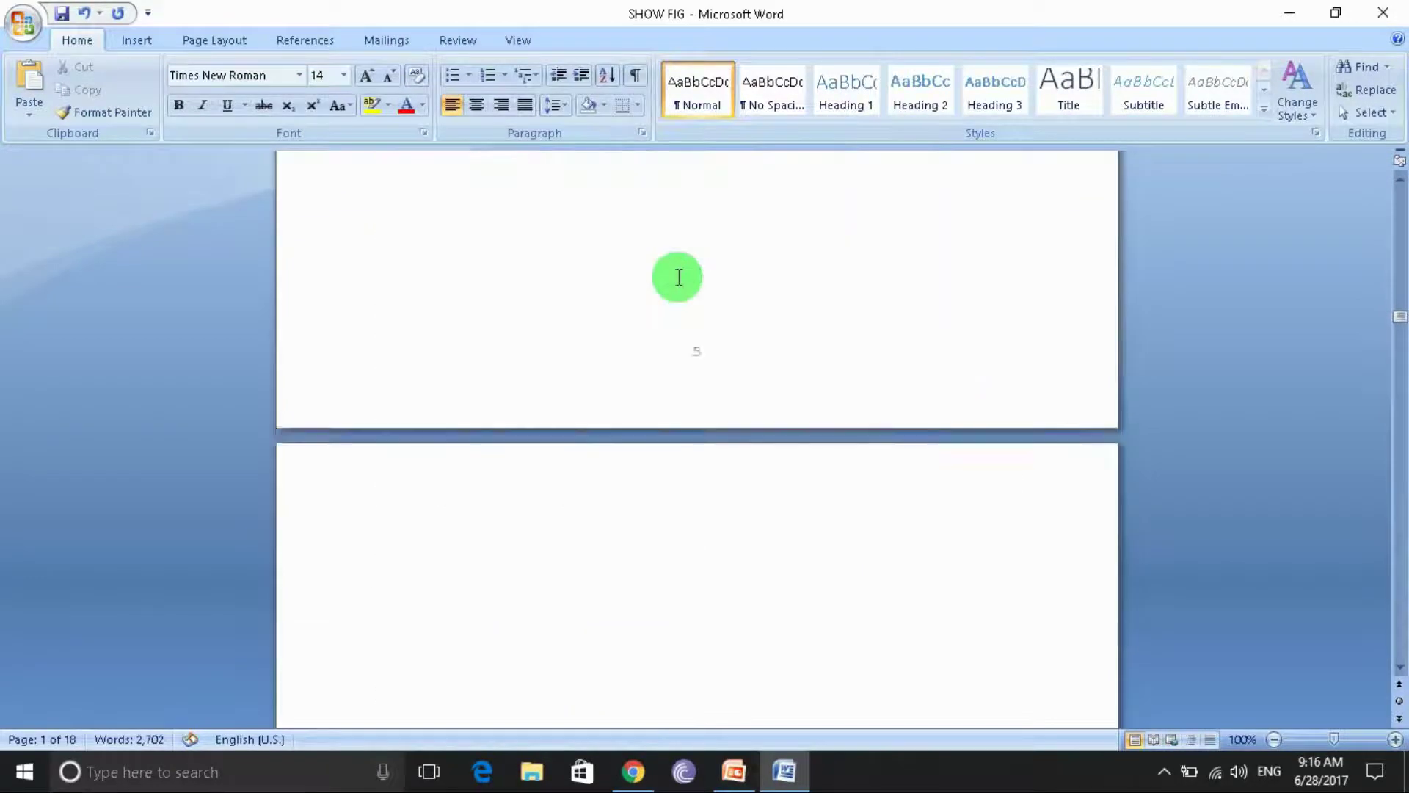
scroll(679, 277, "up", 3)
scroll(679, 277, "down", 3)
scroll(678, 276, "down", 5)
scroll(679, 276, "up", 2)
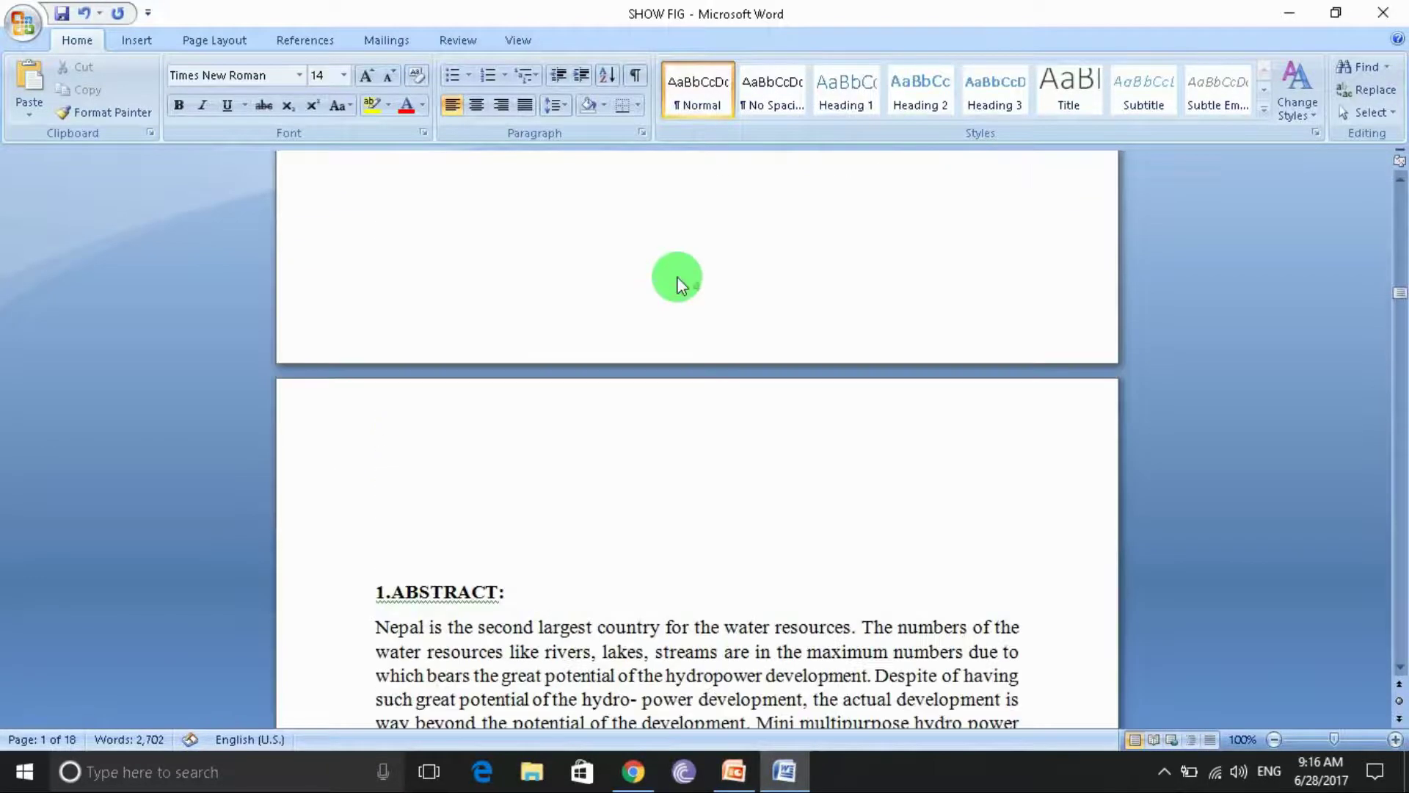
scroll(679, 277, "down", 2)
scroll(679, 277, "down", 2)
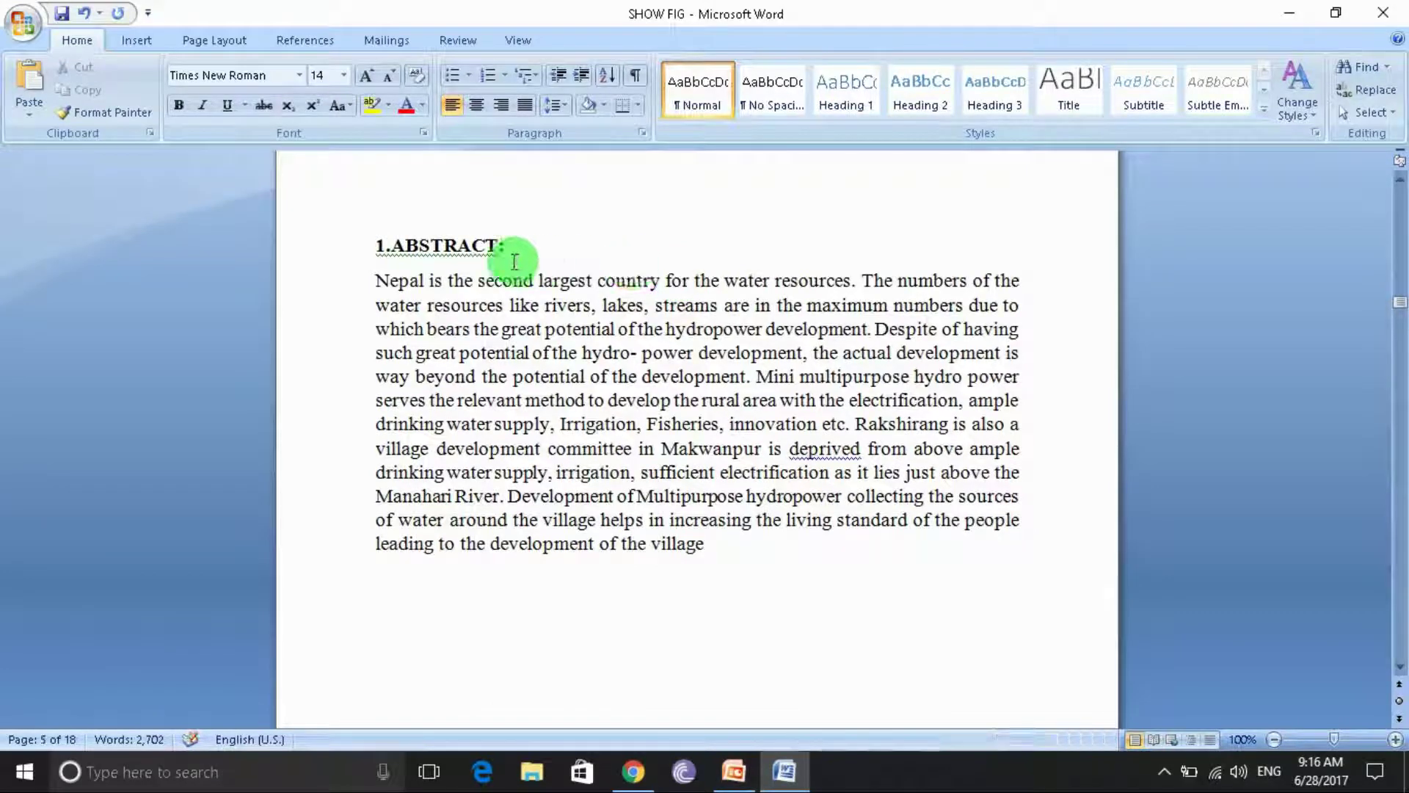
scroll(514, 261, "down", 3)
scroll(515, 260, "down", 9)
scroll(515, 261, "down", 1)
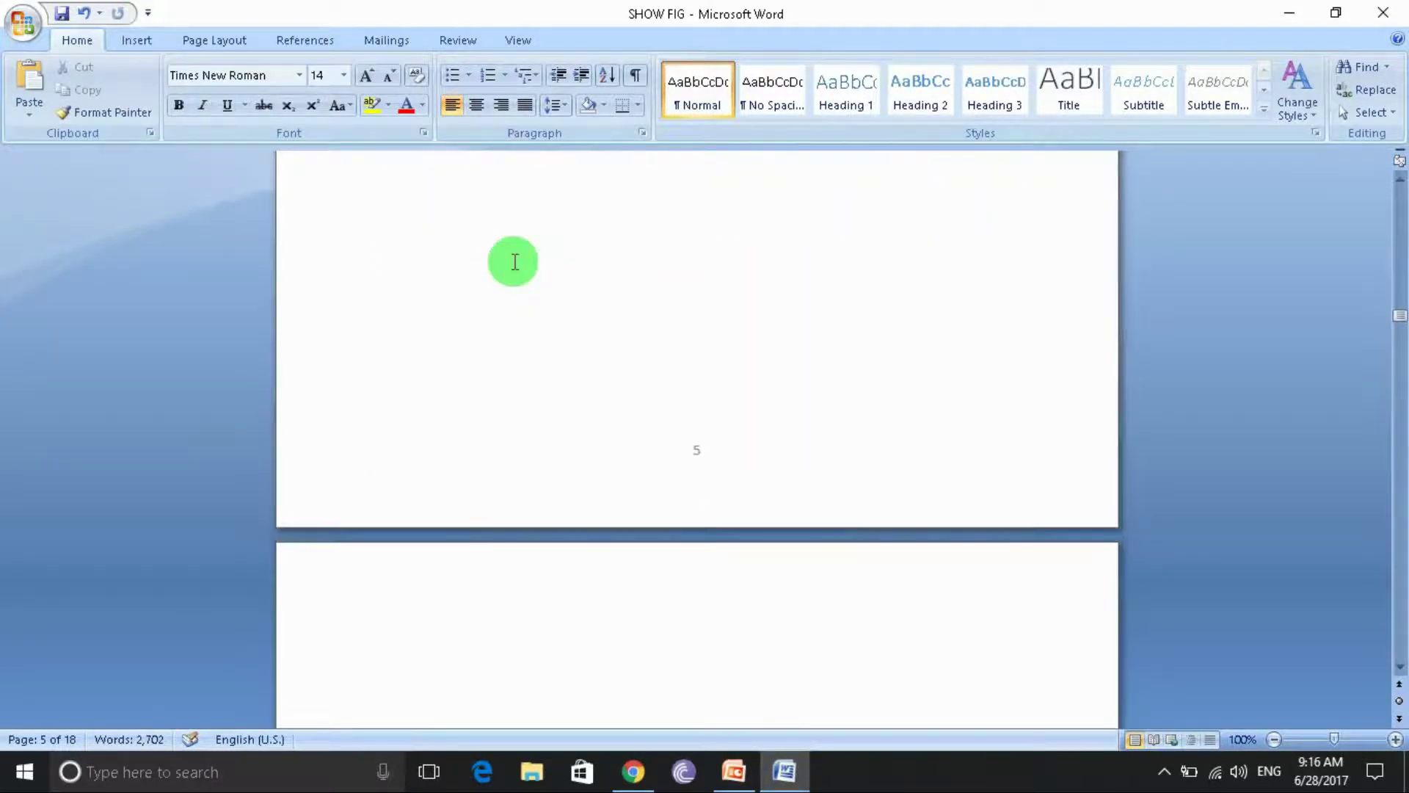
scroll(514, 261, "up", 5)
scroll(515, 261, "up", 7)
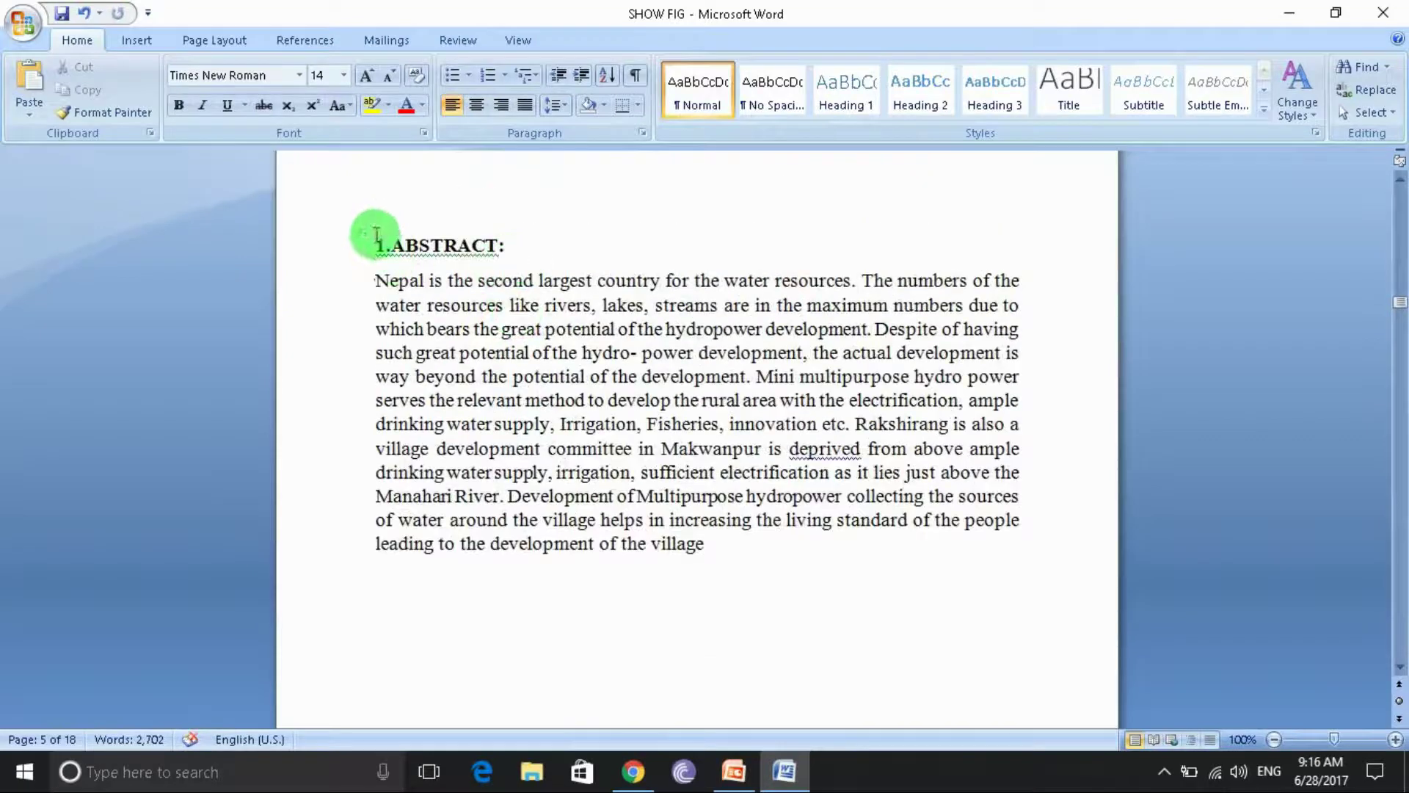
left_click(375, 236)
key("Return")
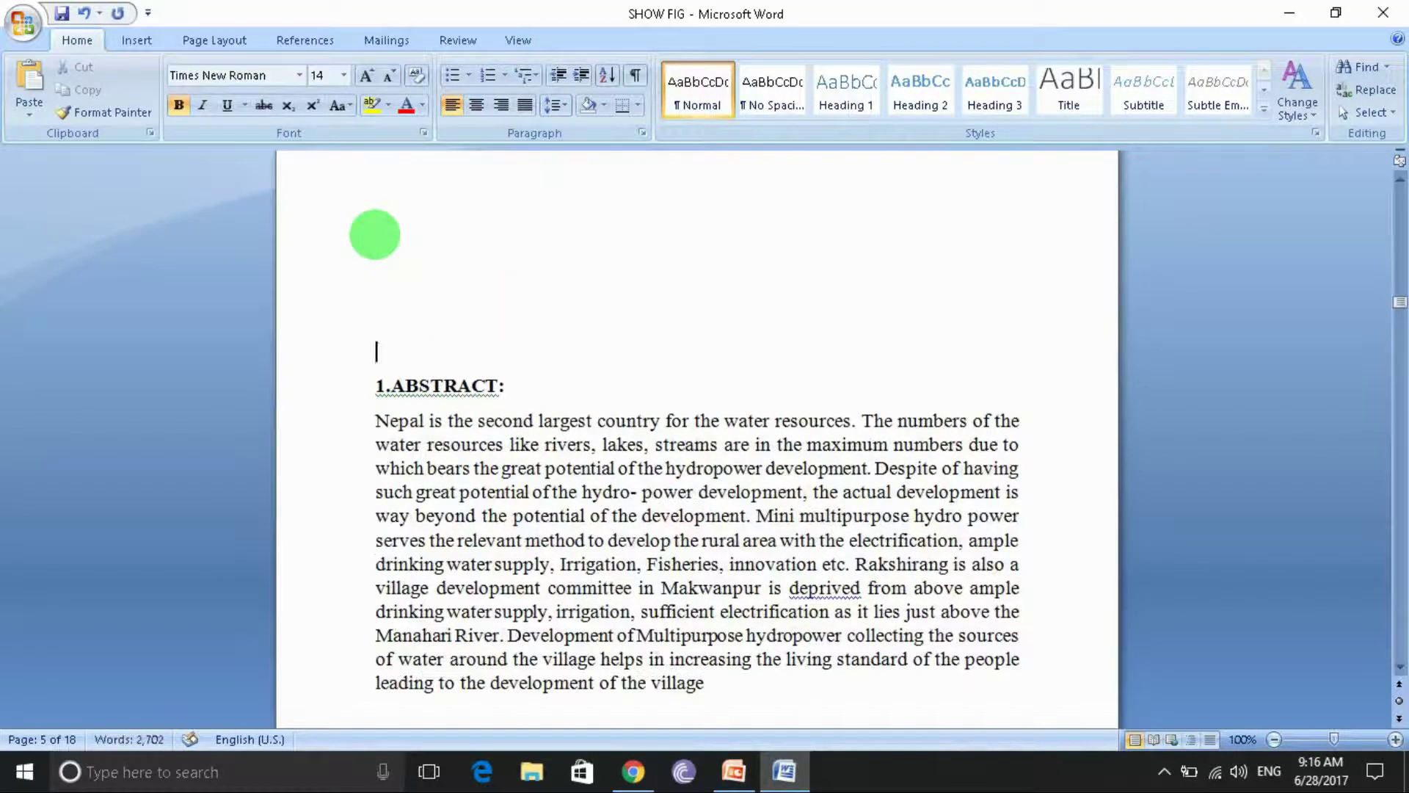
key("Return")
key("Return")
key("Return")
key("ctrl+Return")
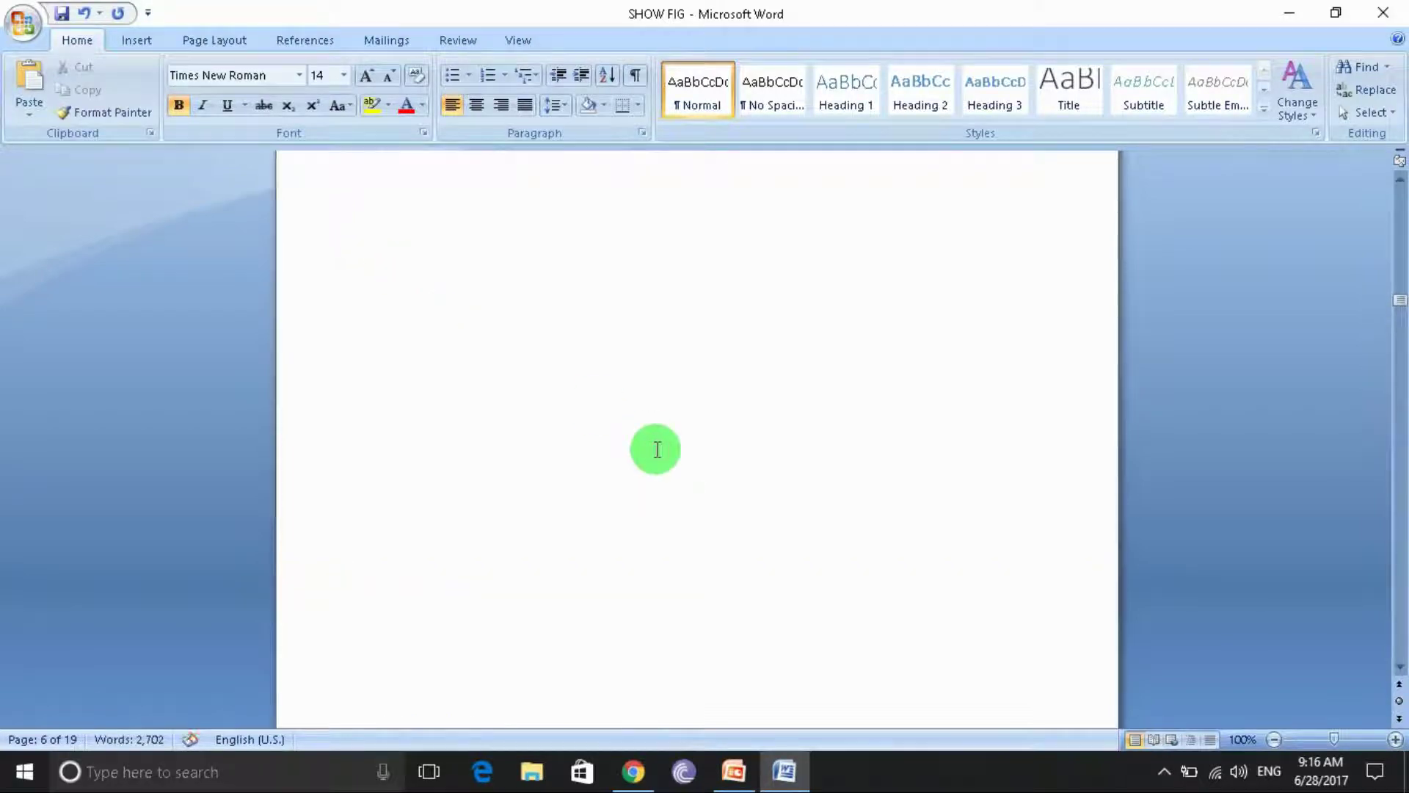
scroll(658, 449, "up", 7)
scroll(658, 449, "up", 7)
scroll(657, 449, "up", 7)
scroll(658, 449, "up", 5)
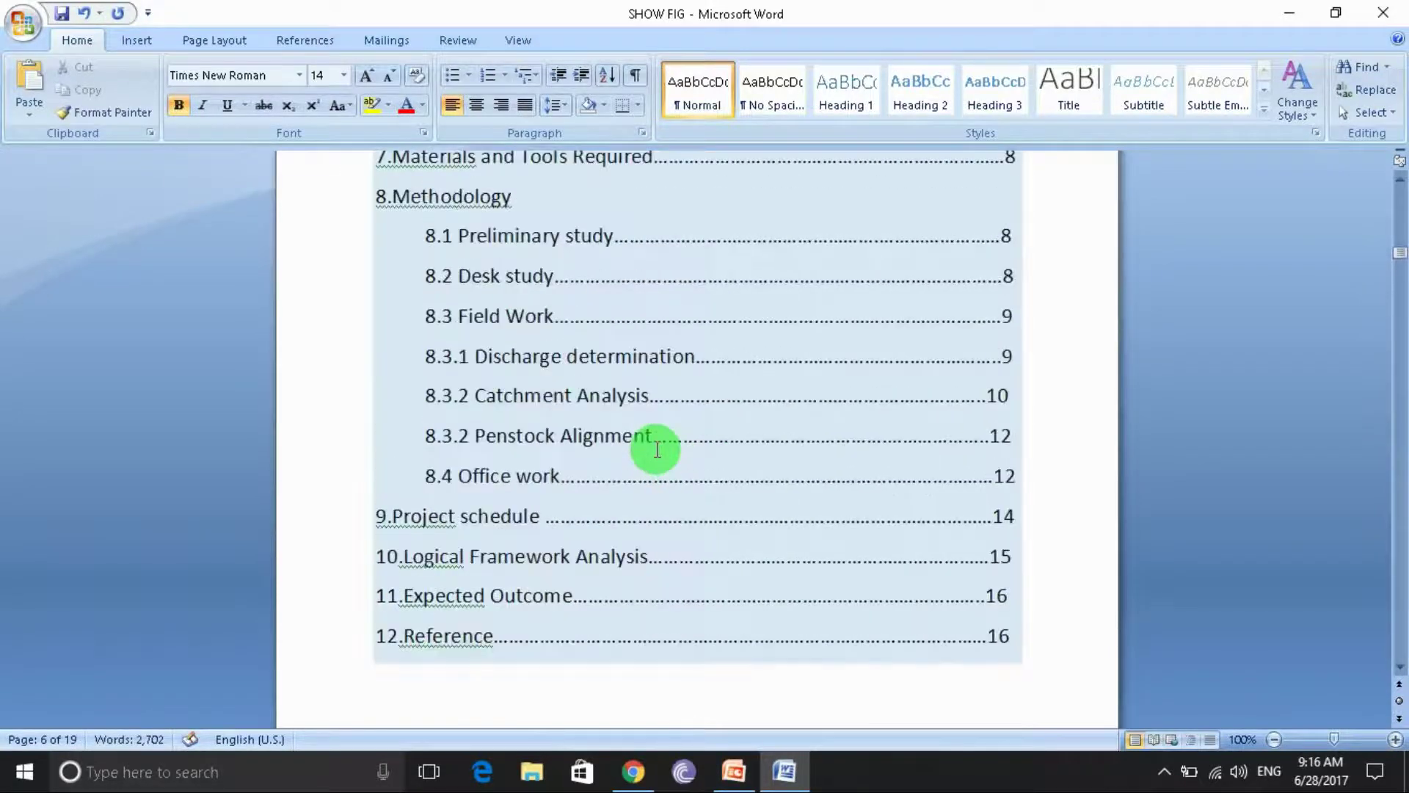
scroll(657, 449, "up", 5)
right_click(411, 349)
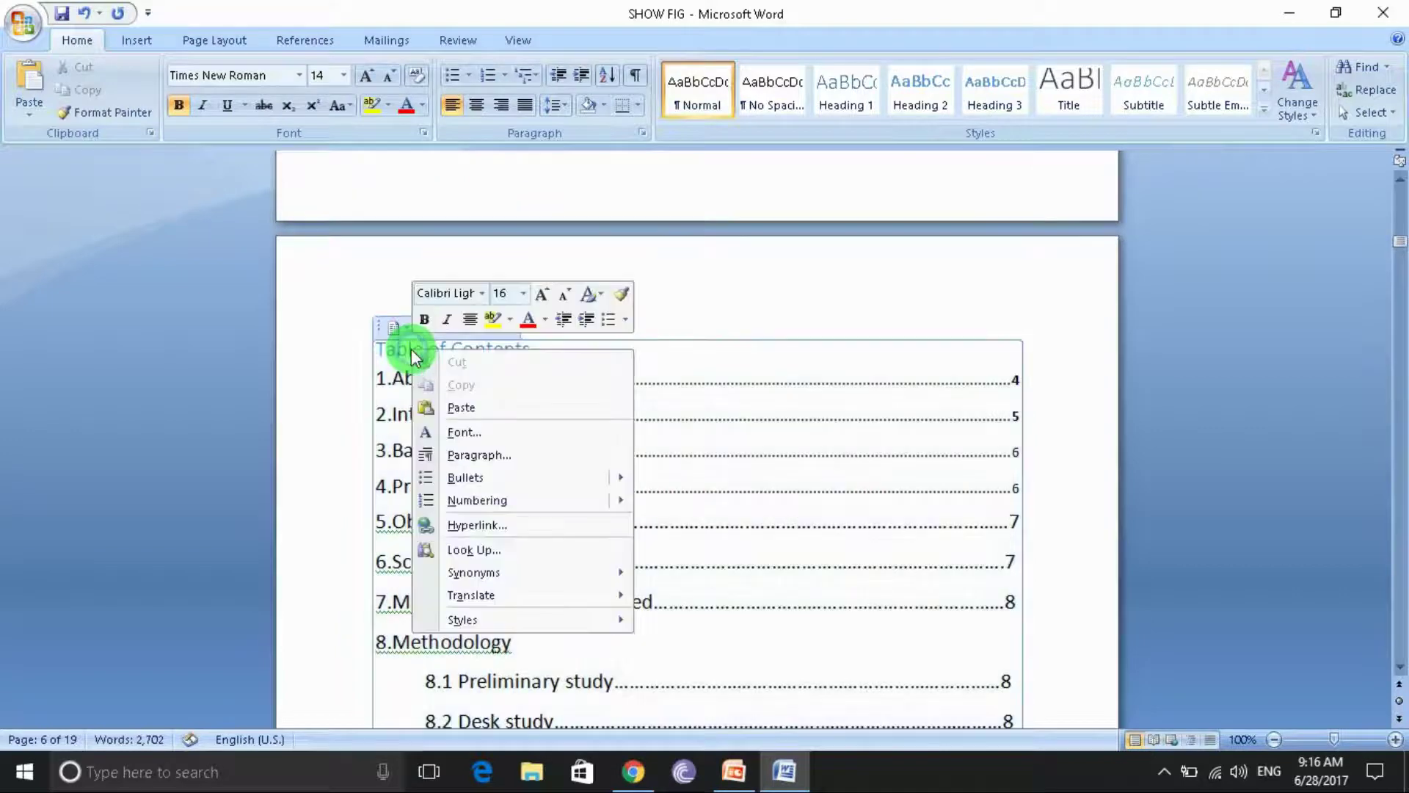
left_click(392, 328)
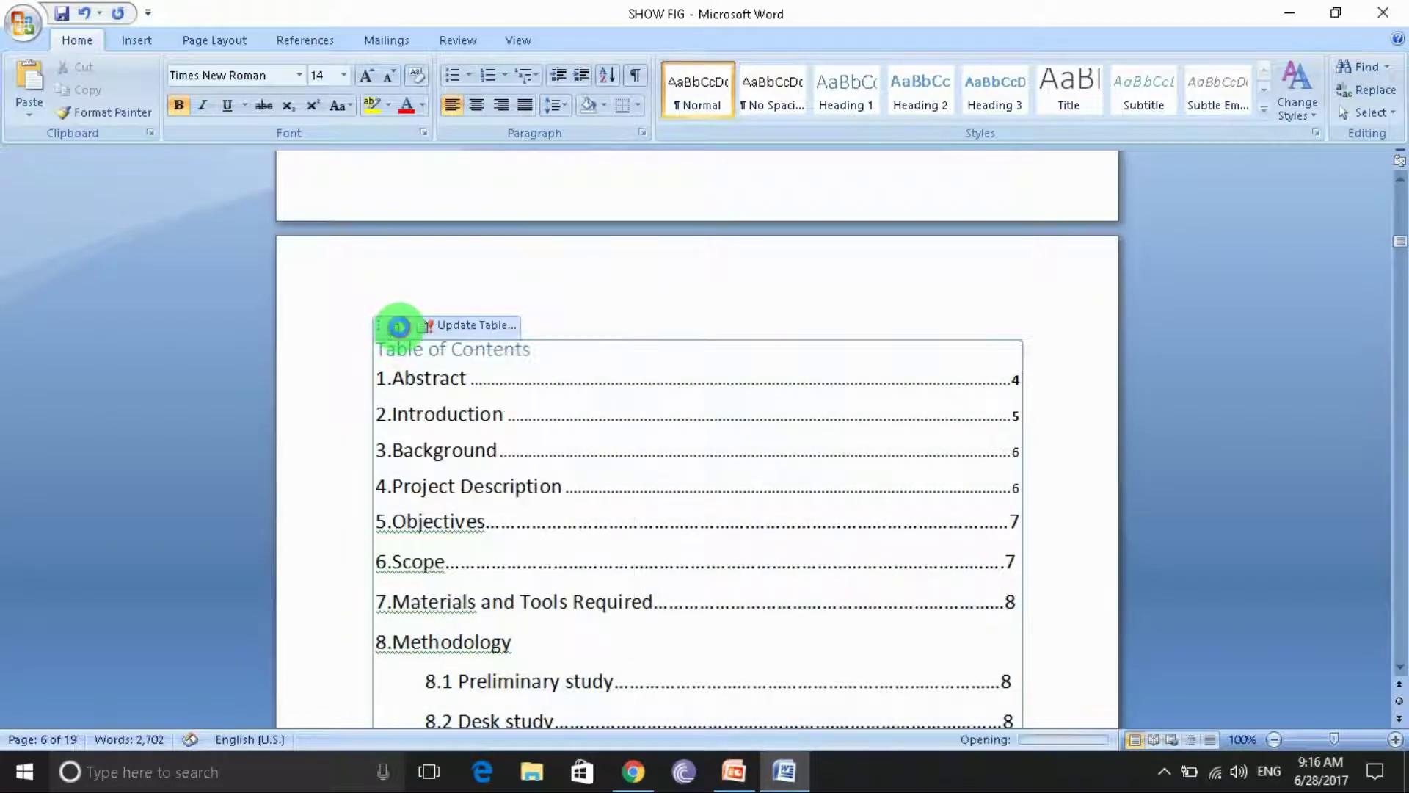
left_click(458, 327)
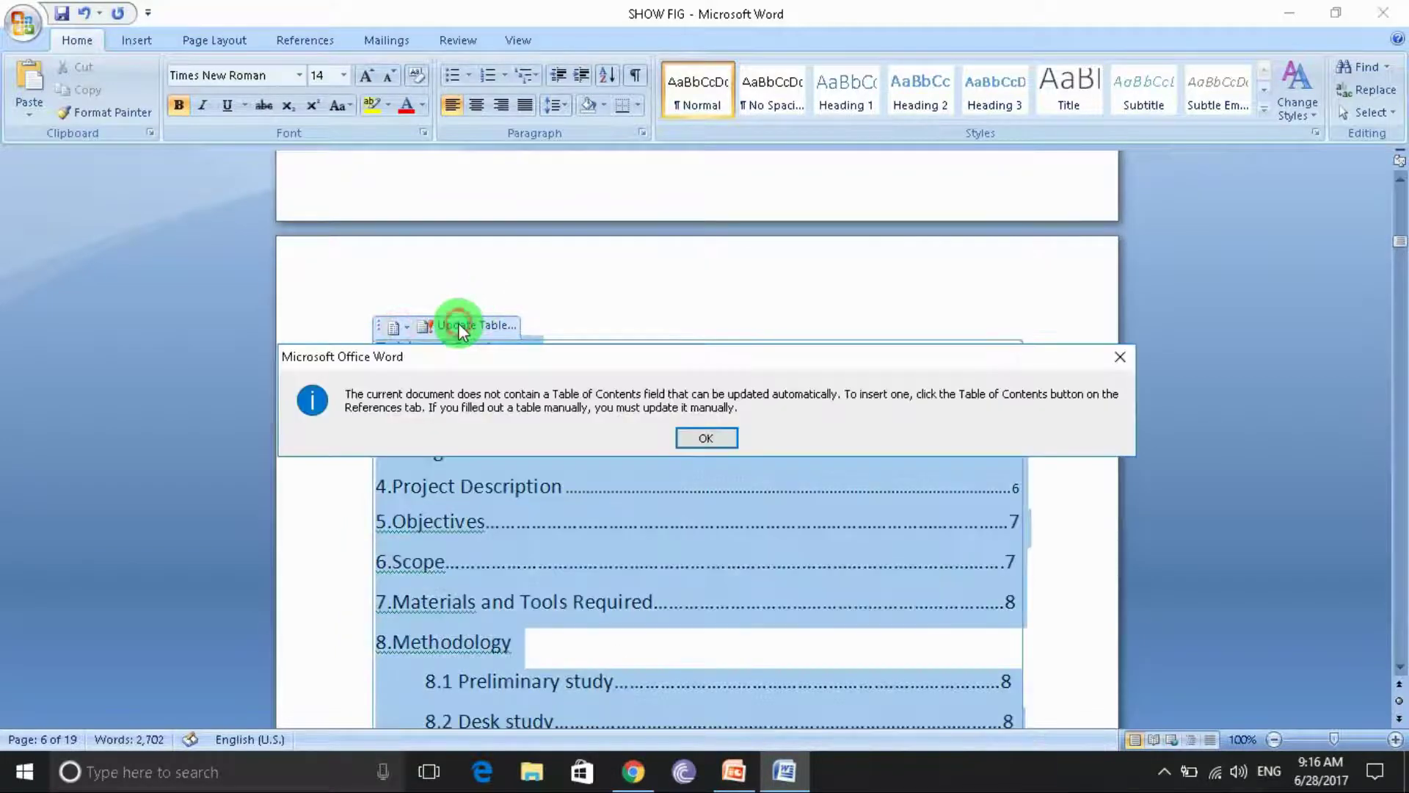
left_click(682, 439)
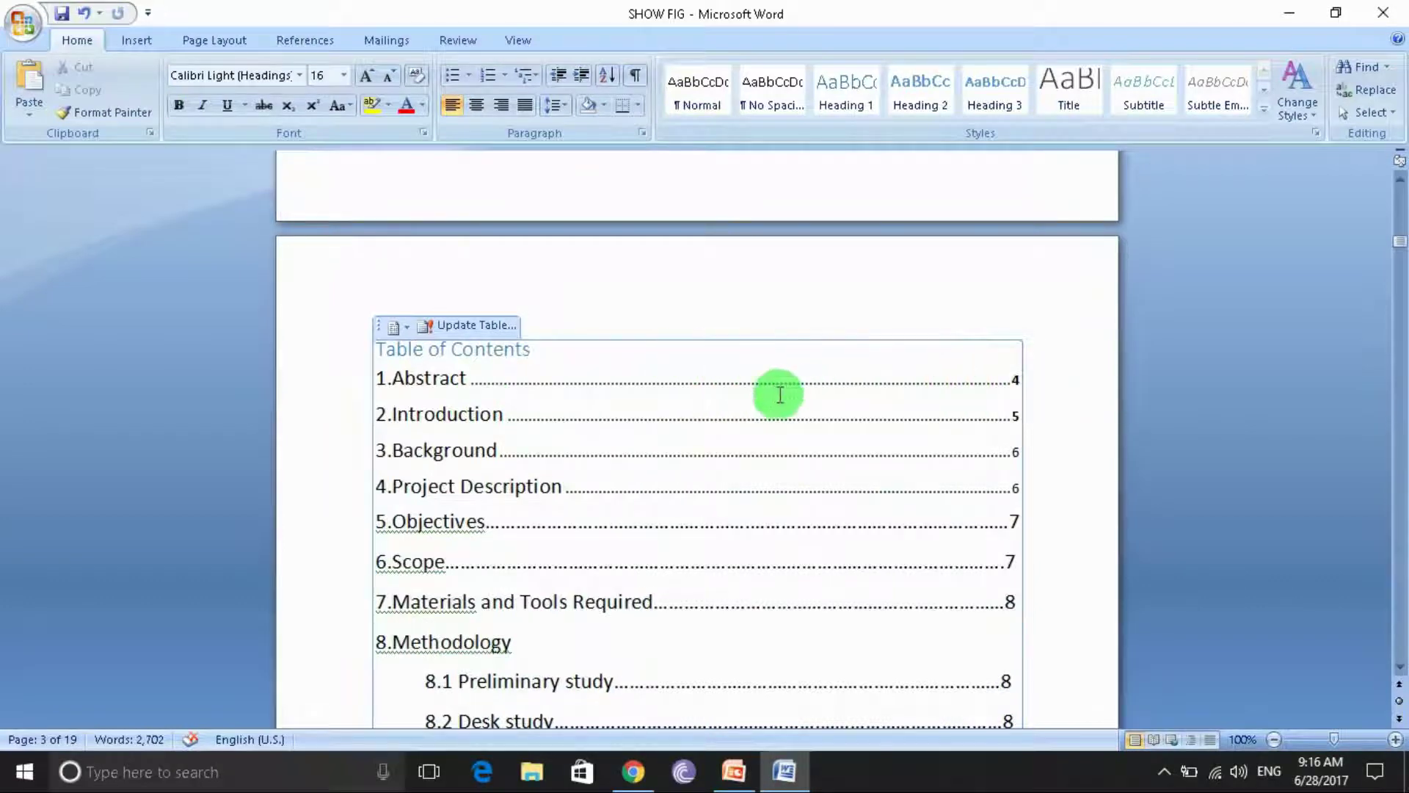
scroll(764, 394, "down", 5)
scroll(763, 394, "down", 5)
scroll(763, 394, "down", 3)
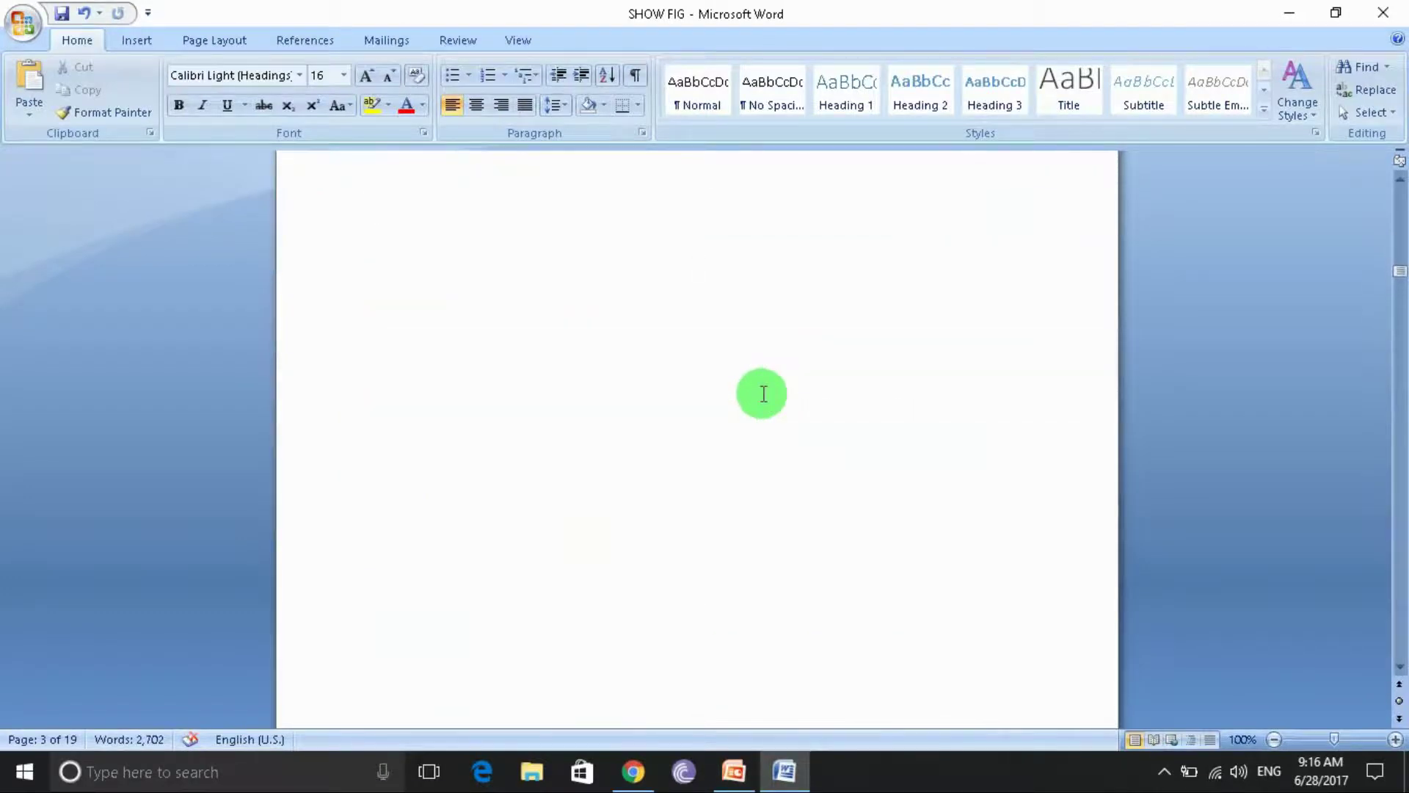
scroll(763, 394, "up", 3)
scroll(755, 393, "up", 4)
scroll(519, 299, "up", 2)
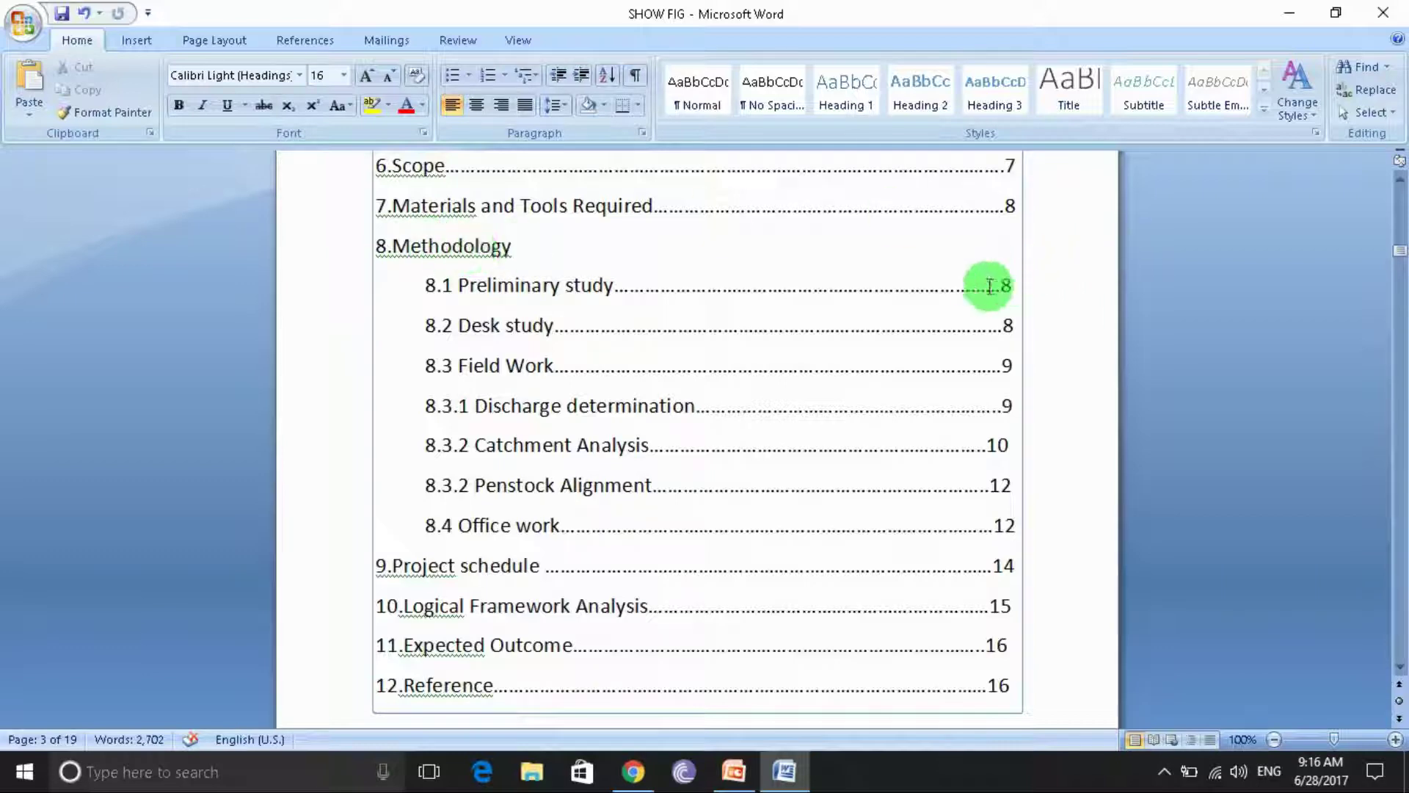
scroll(800, 361, "down", 1)
scroll(800, 361, "down", 10)
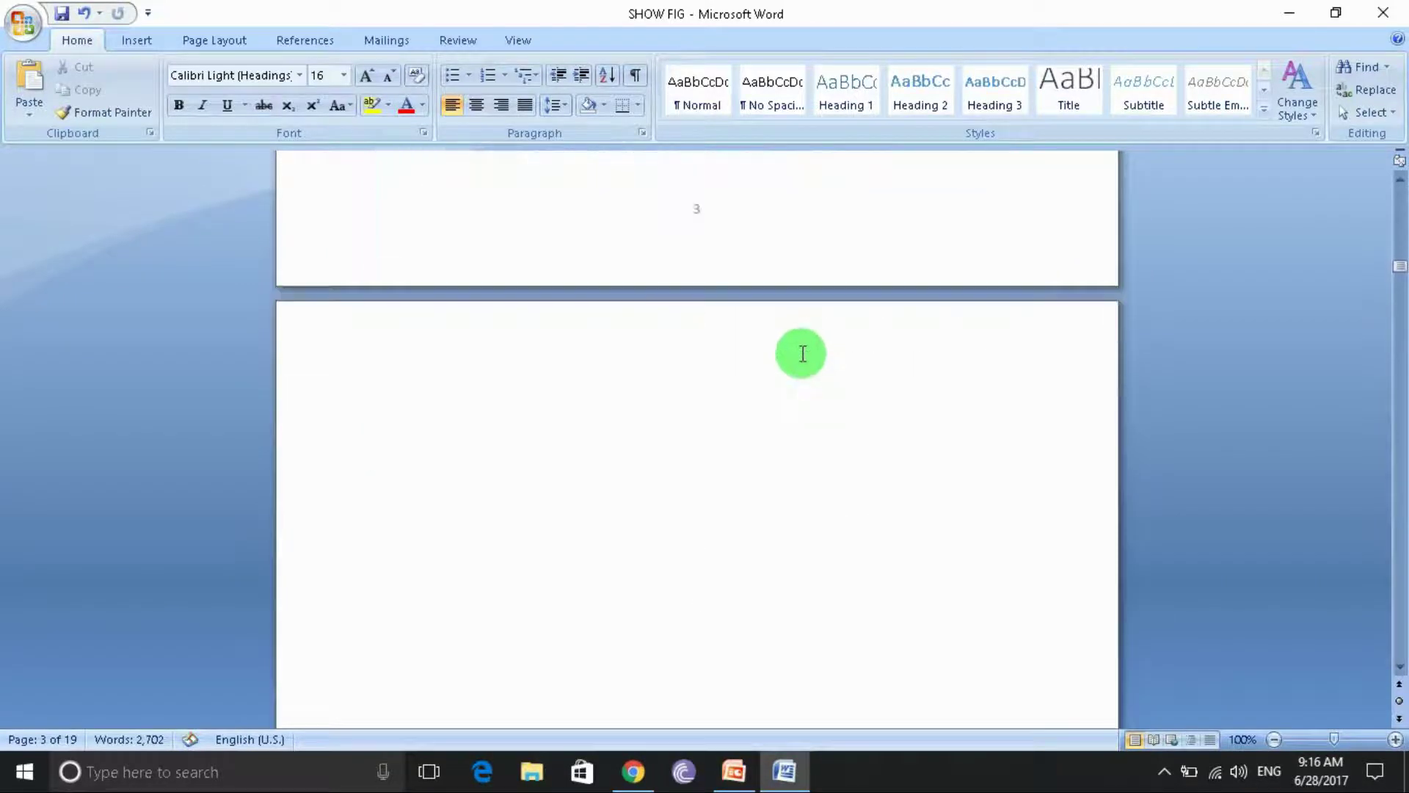
scroll(804, 353, "down", 8)
scroll(804, 353, "down", 10)
scroll(805, 353, "down", 5)
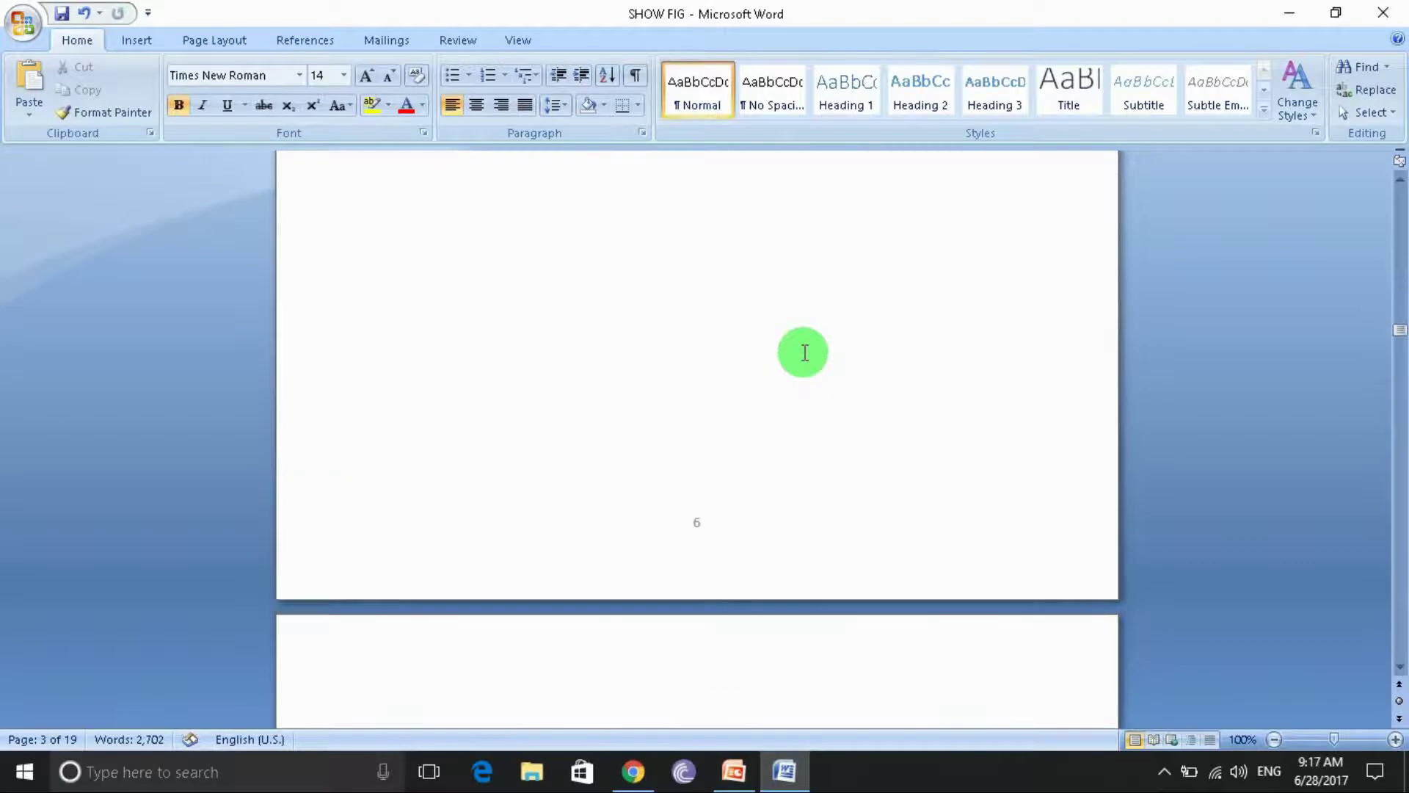
scroll(804, 353, "down", 5)
scroll(804, 353, "down", 5)
scroll(804, 353, "down", 10)
scroll(804, 353, "down", 10)
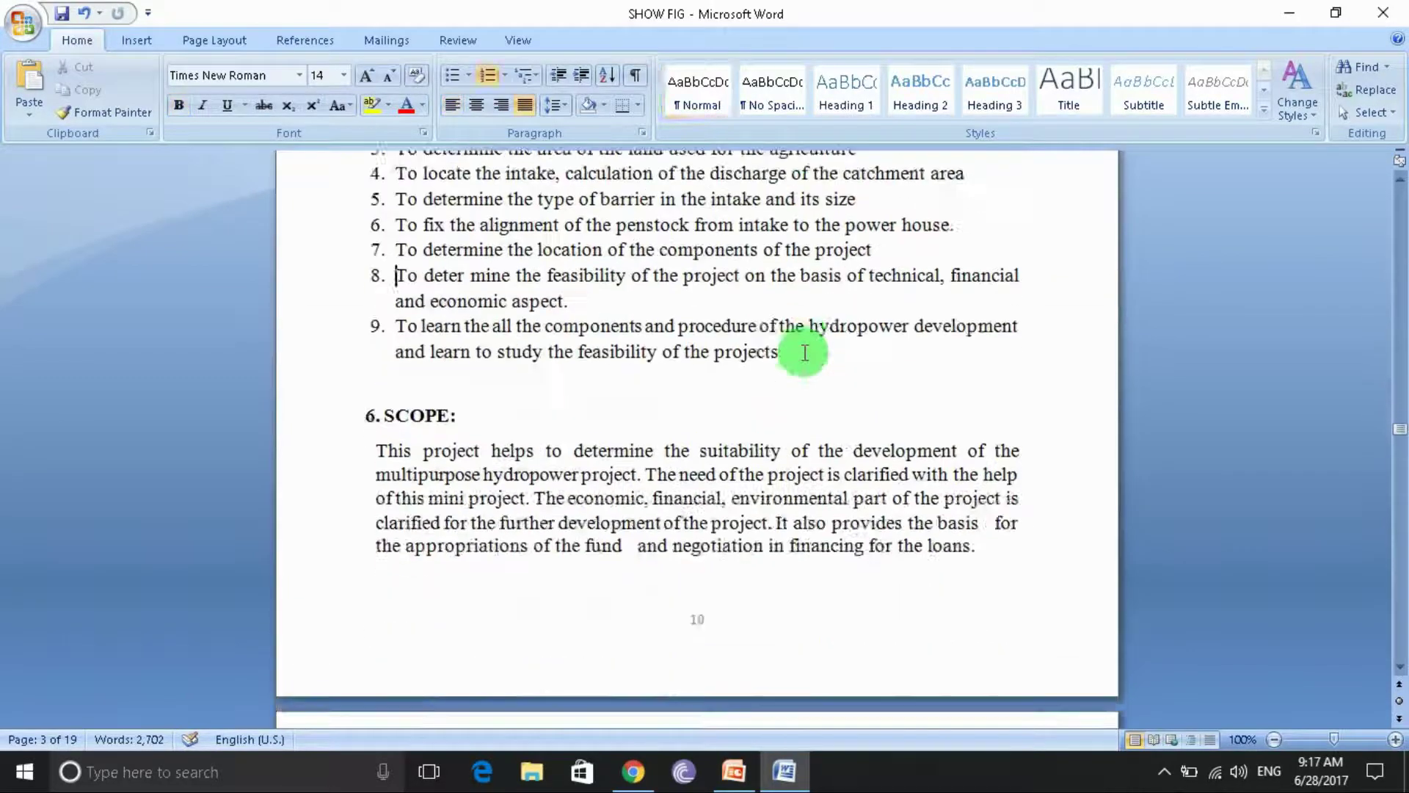
scroll(804, 353, "down", 10)
scroll(804, 353, "down", 10)
scroll(804, 353, "down", 4)
scroll(804, 353, "up", 10)
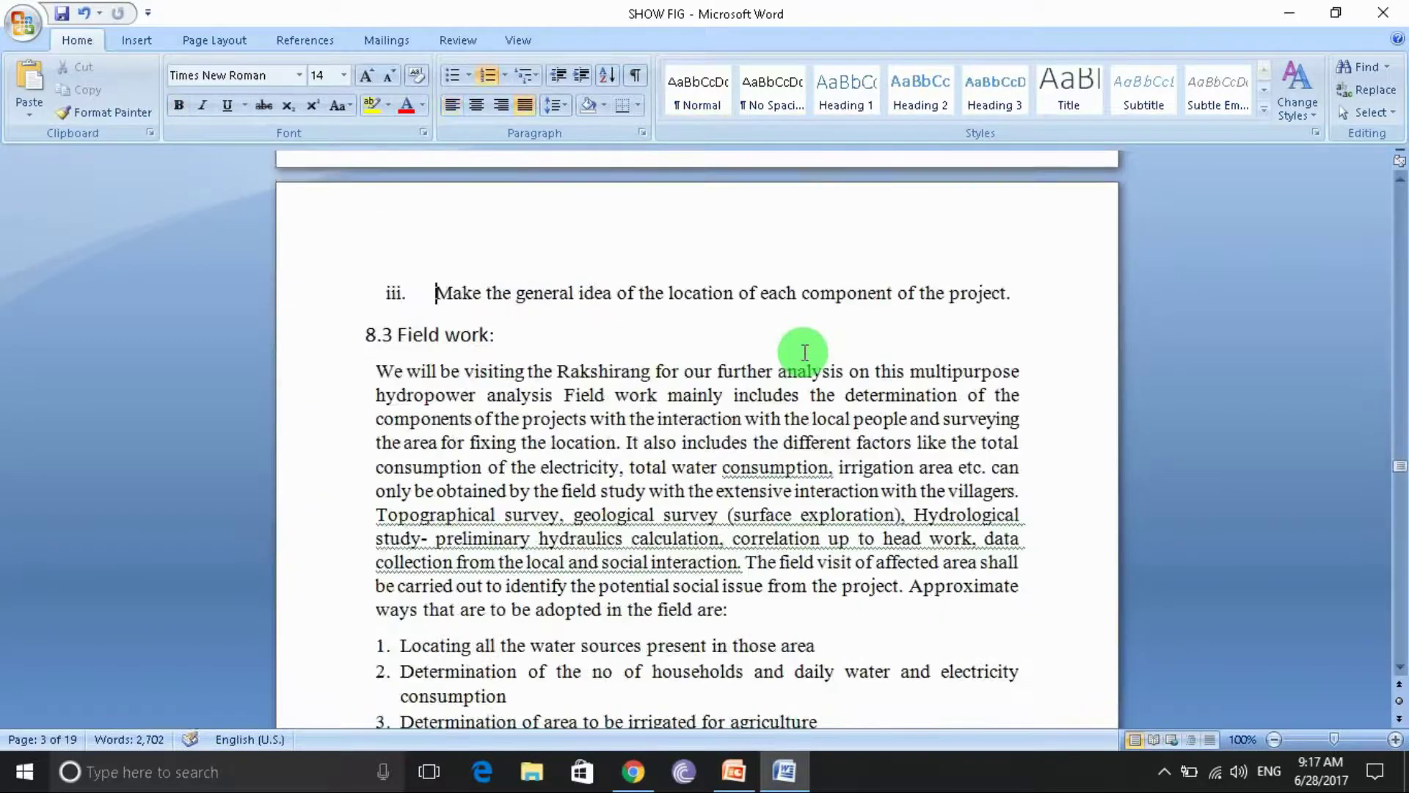
scroll(804, 353, "up", 10)
scroll(804, 353, "up", 3)
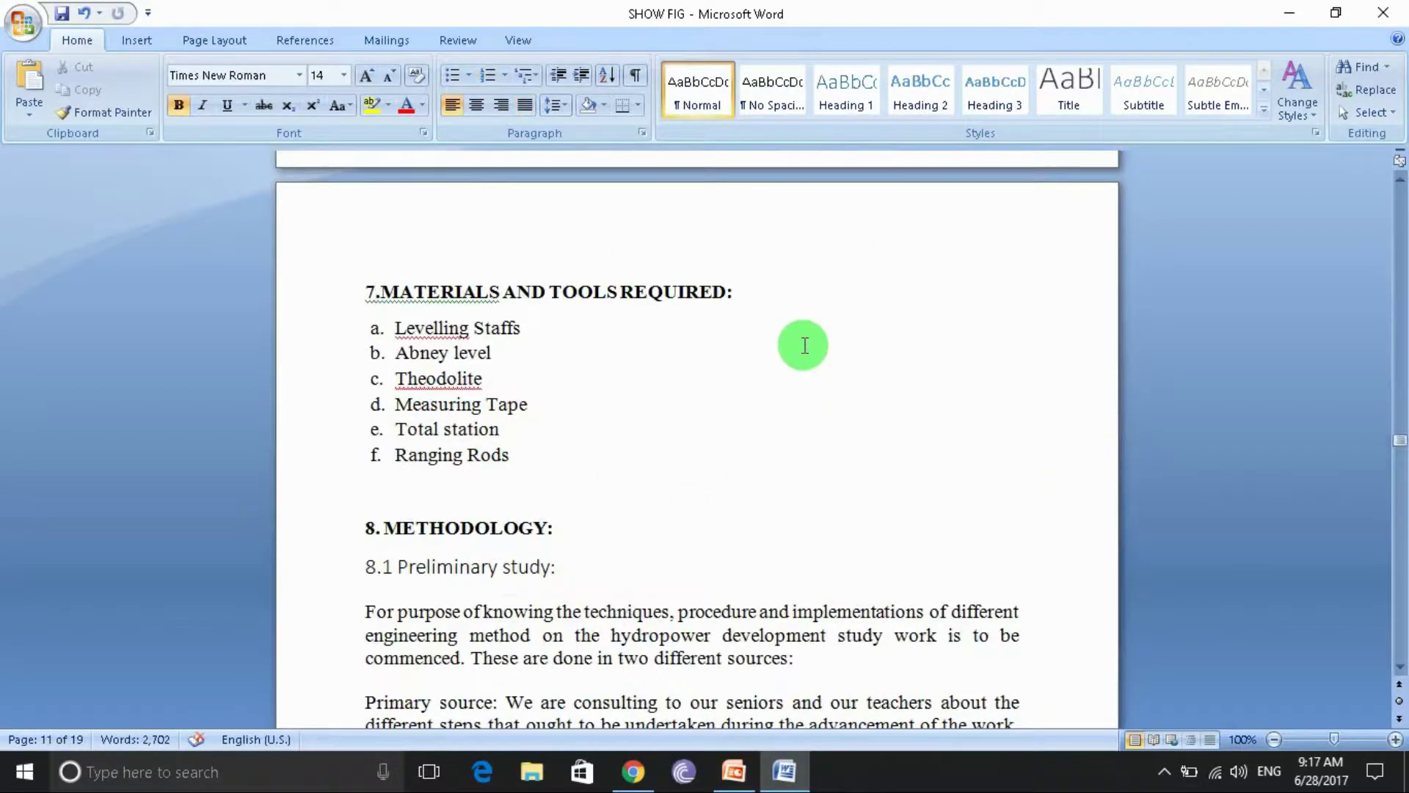
scroll(807, 374, "down", 6)
scroll(770, 393, "down", 4)
scroll(692, 446, "up", 3)
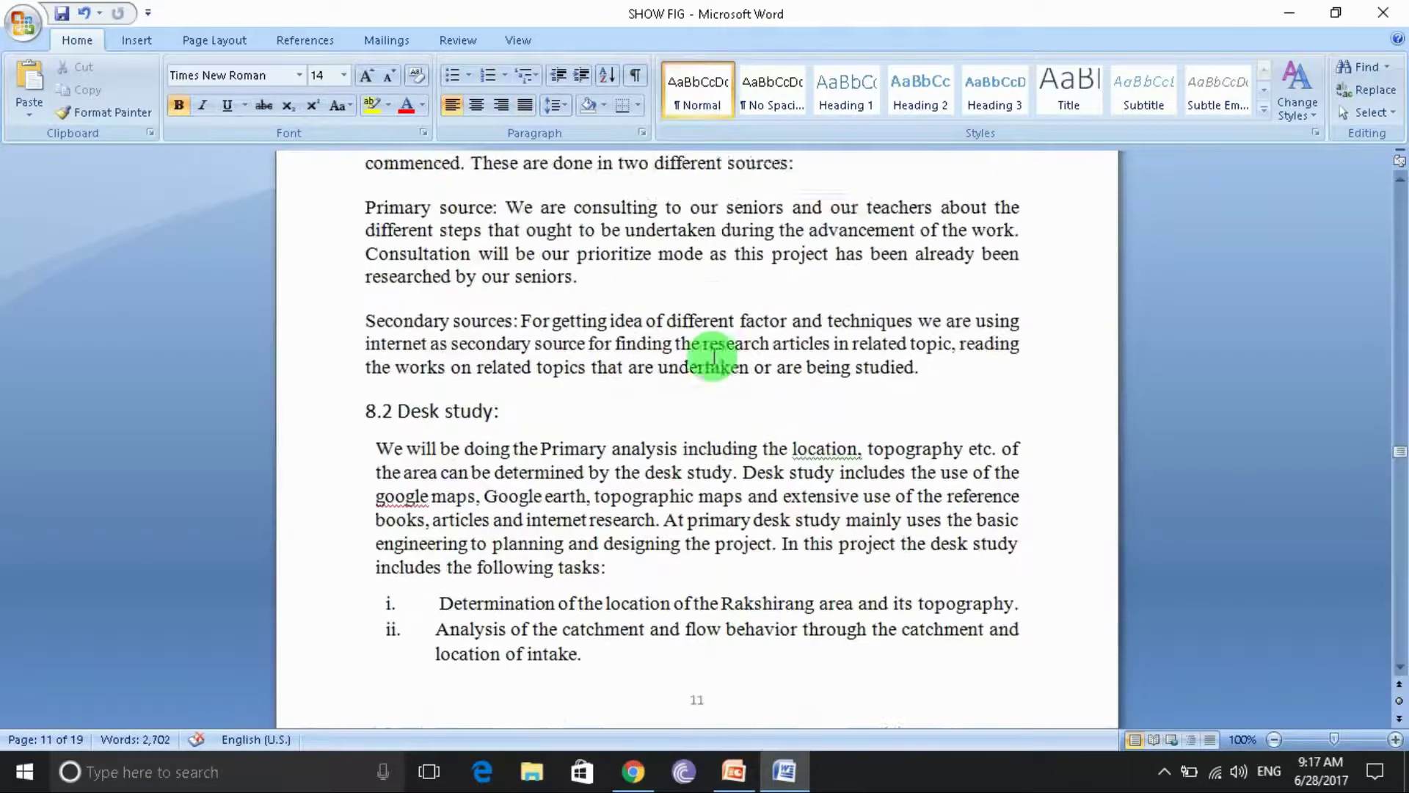
scroll(660, 381, "up", 1)
scroll(459, 433, "down", 5)
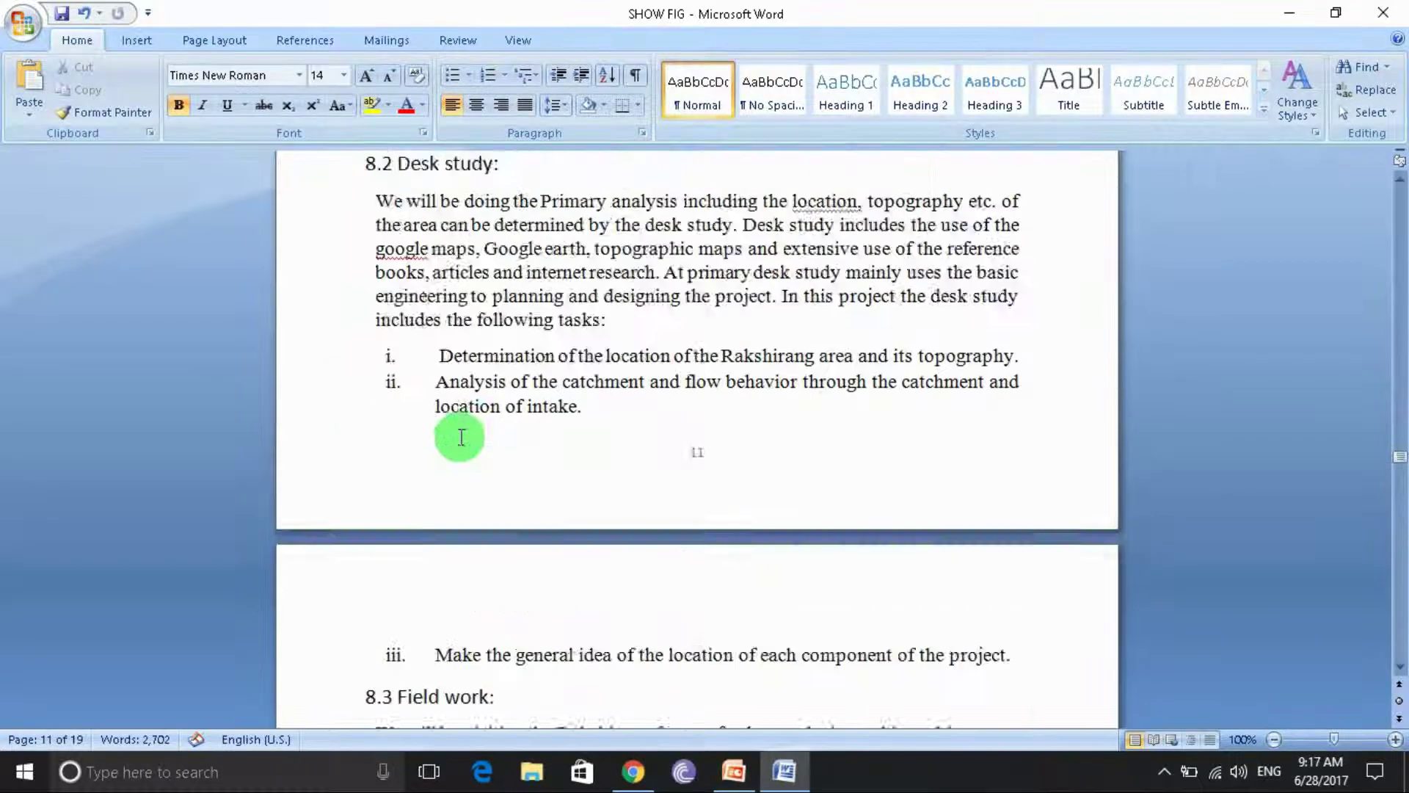
scroll(459, 440, "down", 3)
scroll(460, 437, "up", 6)
scroll(461, 437, "up", 5)
scroll(461, 437, "up", 5)
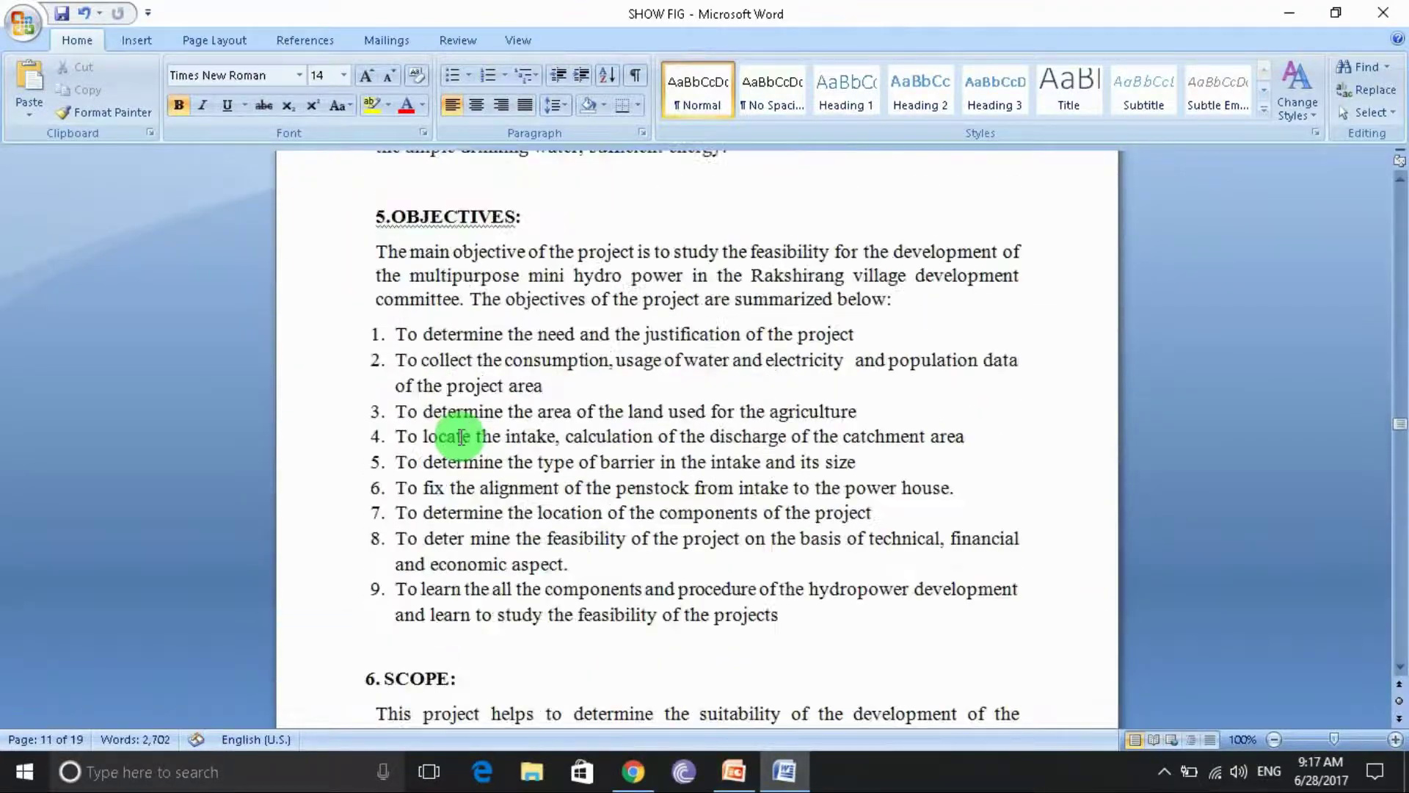
scroll(460, 436, "up", 5)
scroll(460, 436, "up", 5)
scroll(460, 436, "up", 5)
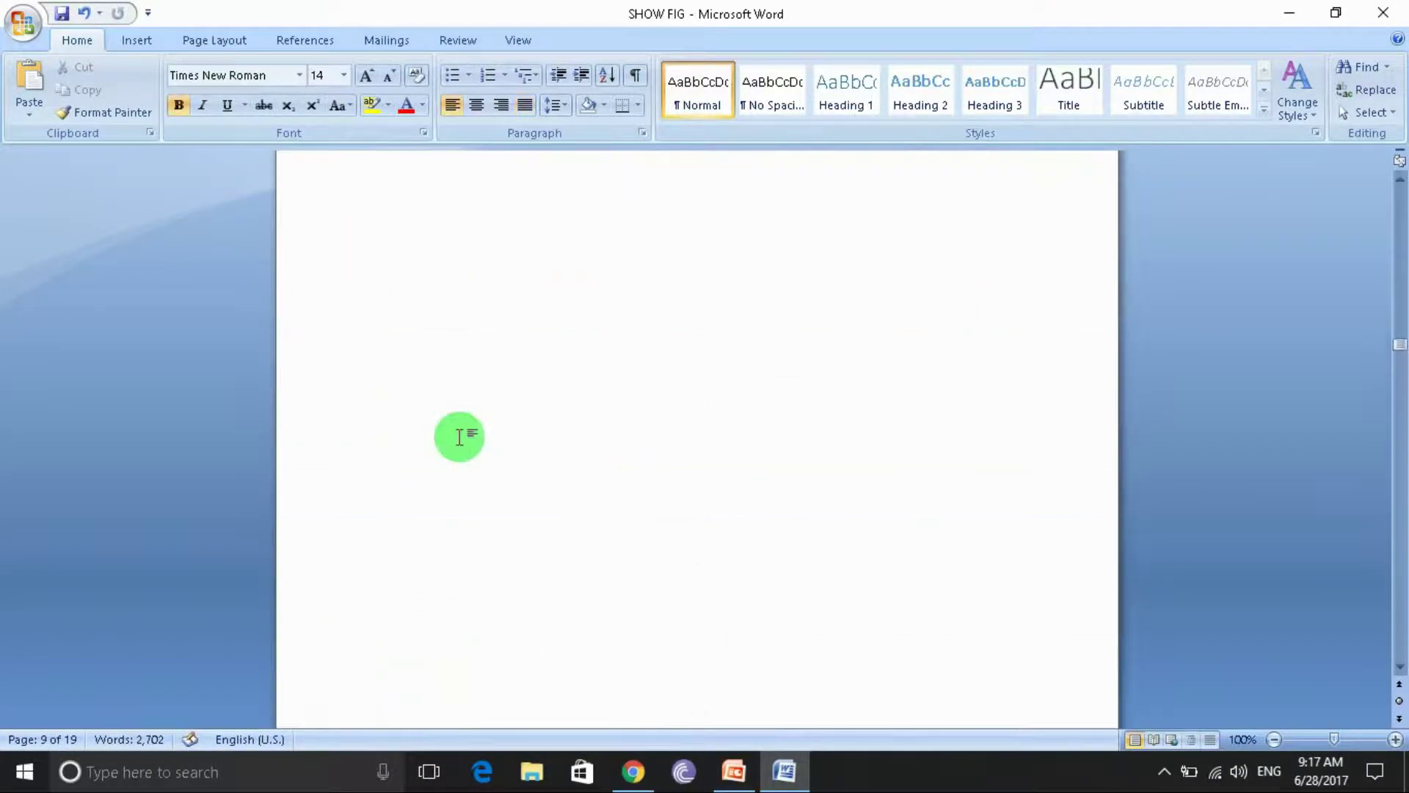
scroll(460, 436, "up", 5)
scroll(461, 437, "up", 5)
scroll(461, 437, "up", 5)
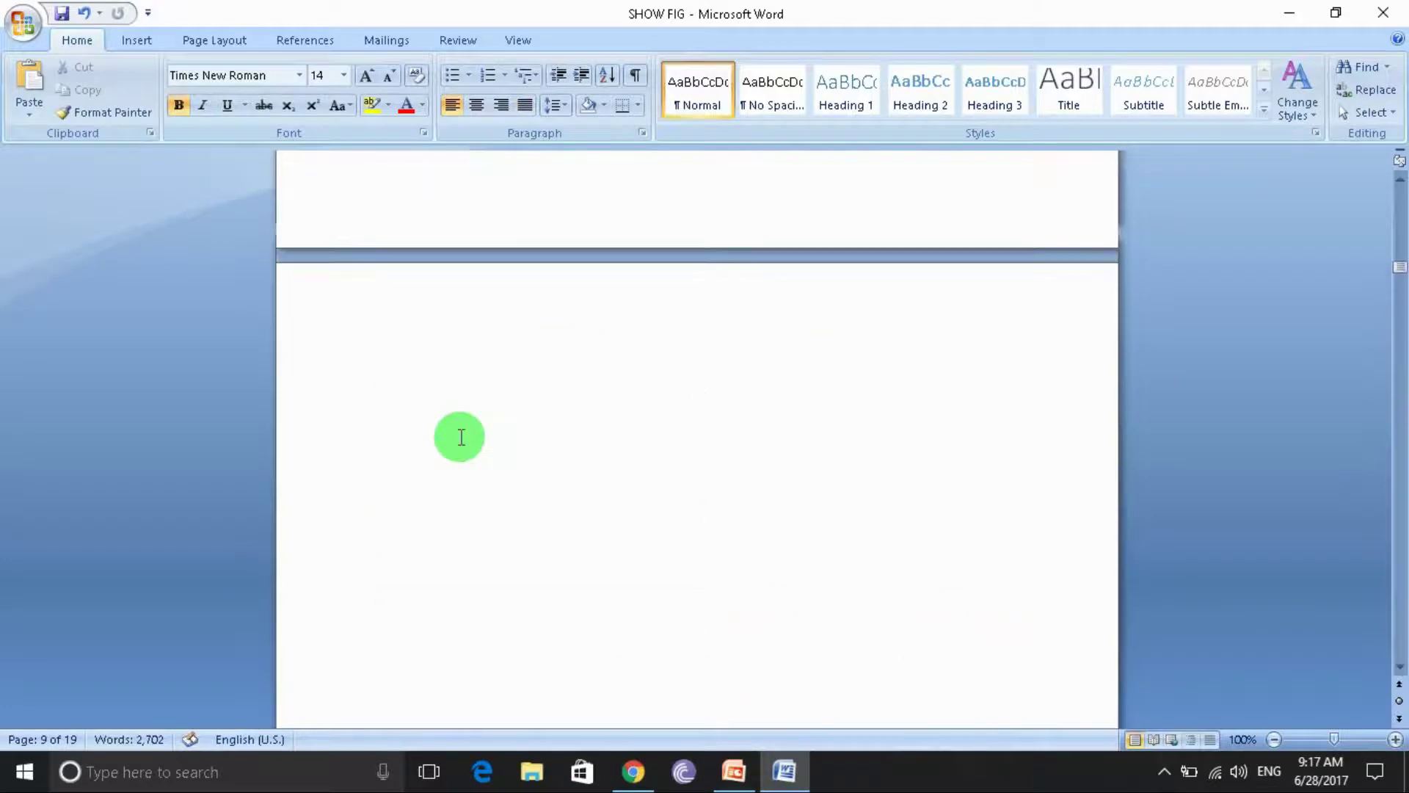
scroll(461, 437, "up", 10)
scroll(424, 305, "up", 3)
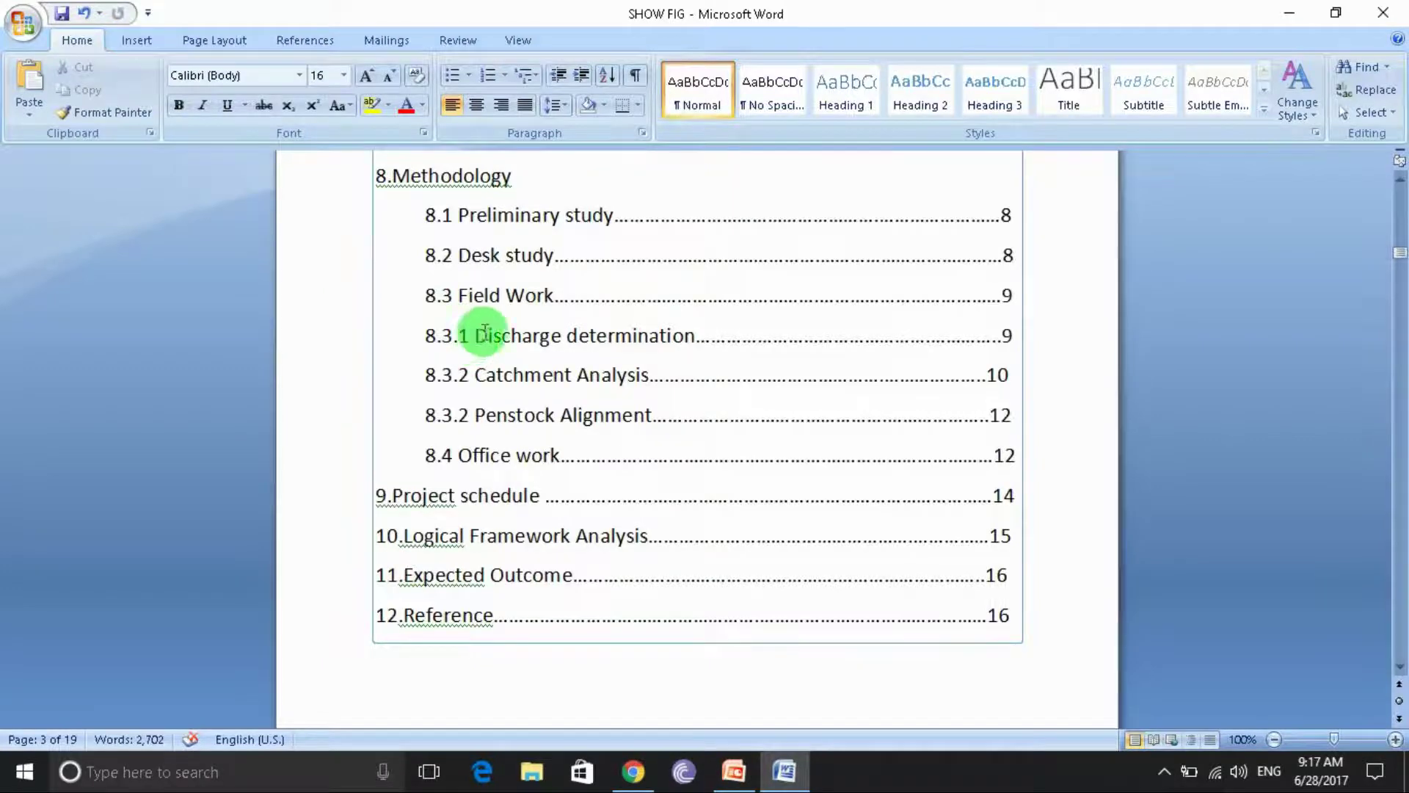
scroll(596, 315, "down", 6)
scroll(596, 314, "up", 1)
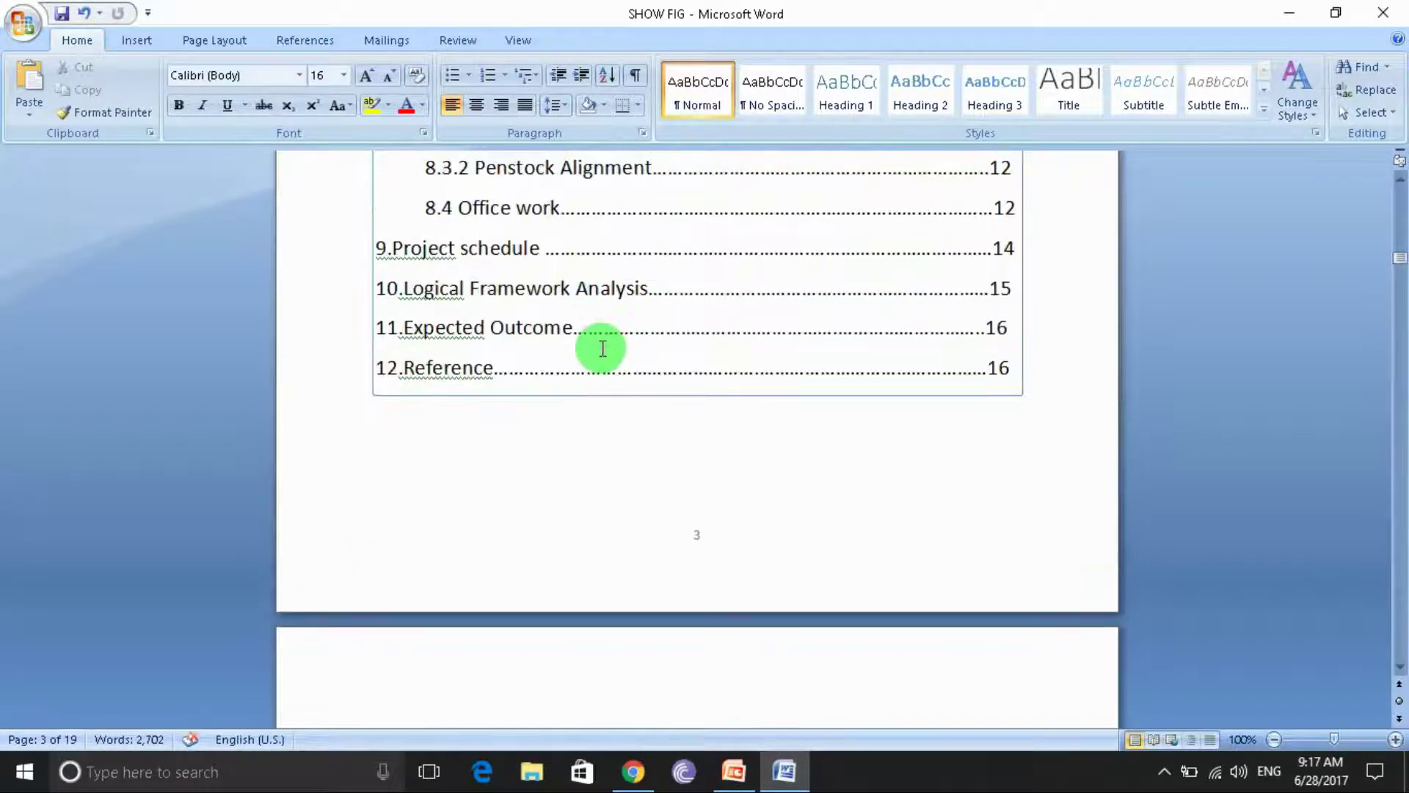
scroll(595, 314, "up", 6)
scroll(598, 331, "up", 11)
scroll(600, 354, "up", 10)
scroll(600, 354, "up", 5)
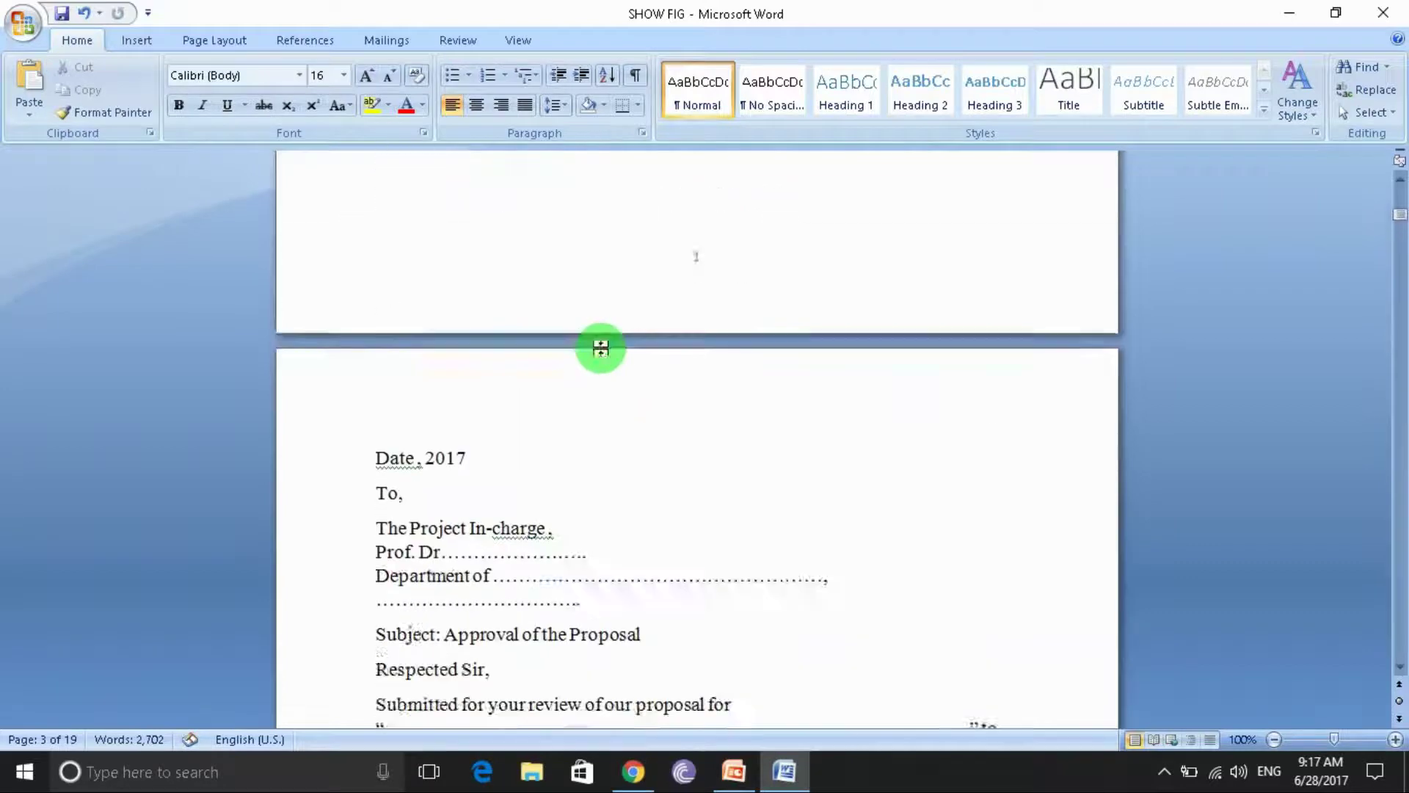
scroll(600, 353, "up", 5)
scroll(601, 354, "up", 9)
scroll(600, 352, "up", 1)
scroll(598, 346, "down", 6)
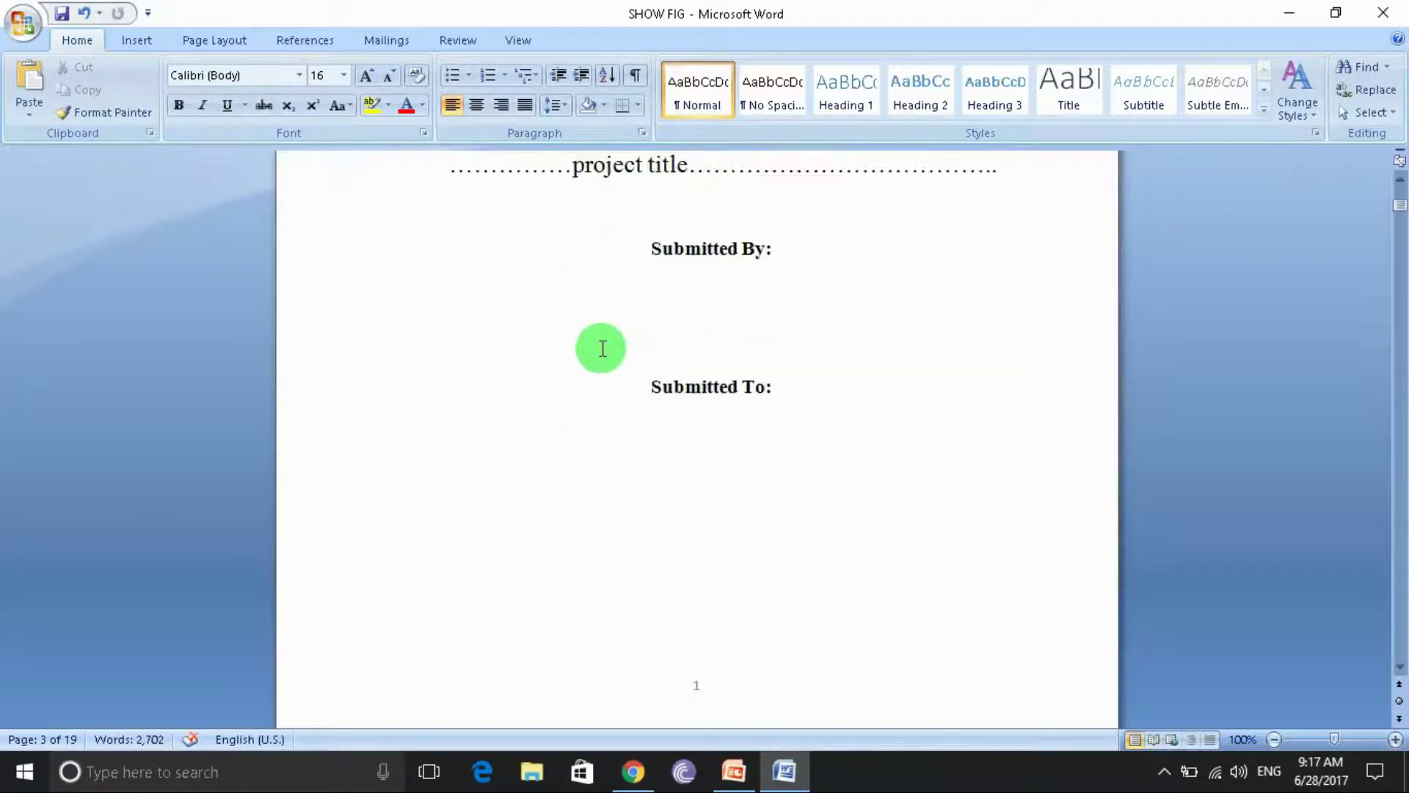
scroll(598, 347, "down", 4)
scroll(630, 384, "down", 6)
scroll(655, 400, "down", 7)
scroll(662, 392, "down", 7)
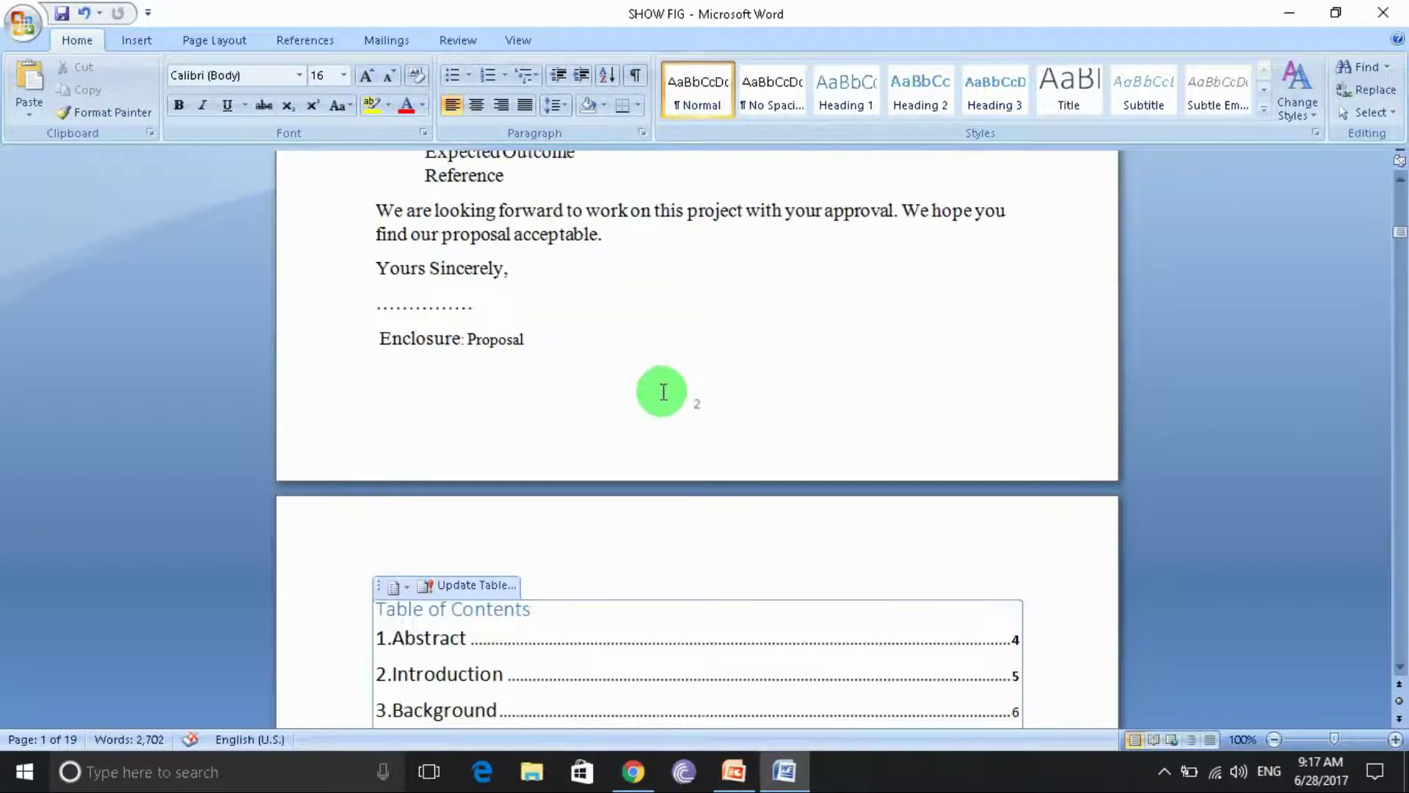
scroll(707, 411, "down", 1)
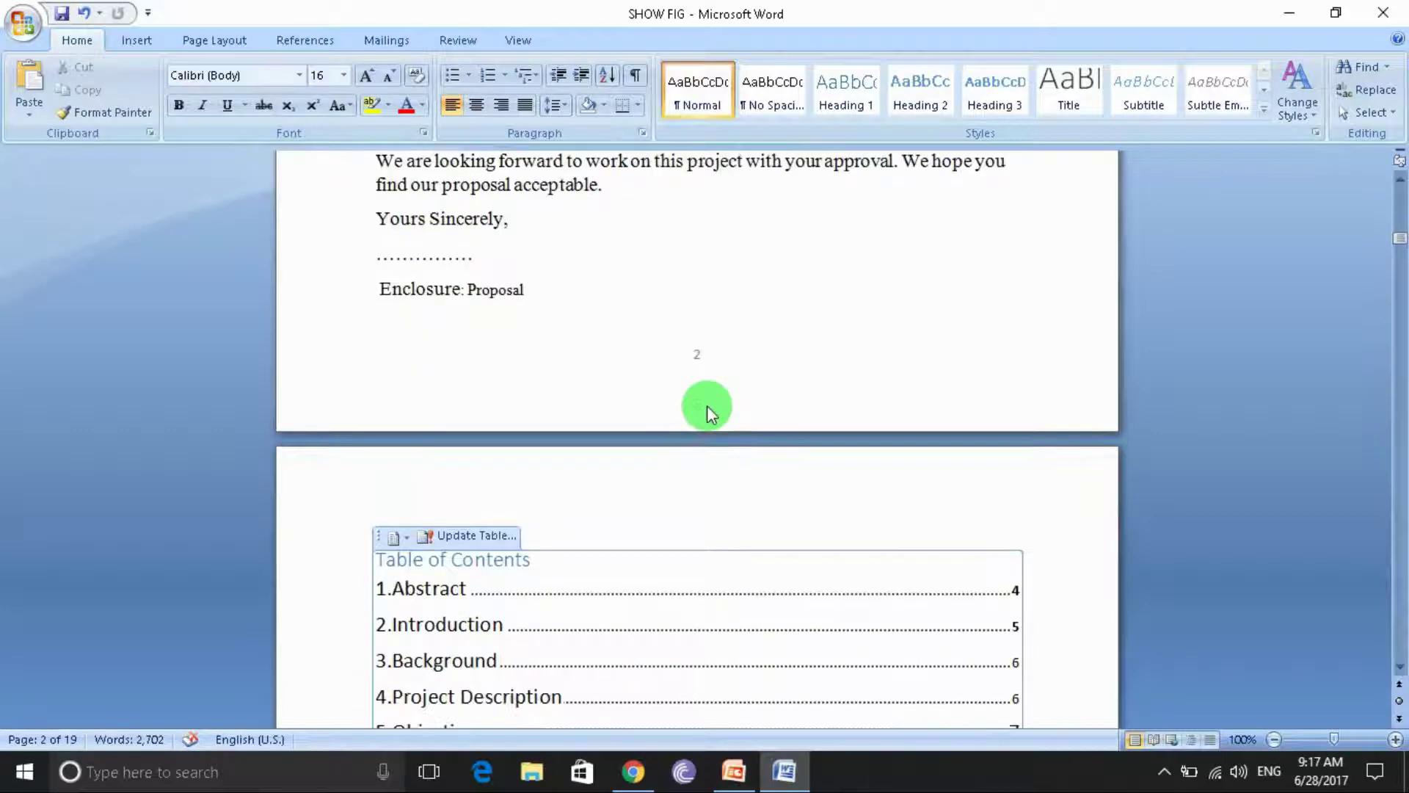
scroll(707, 411, "down", 4)
scroll(706, 226, "down", 1)
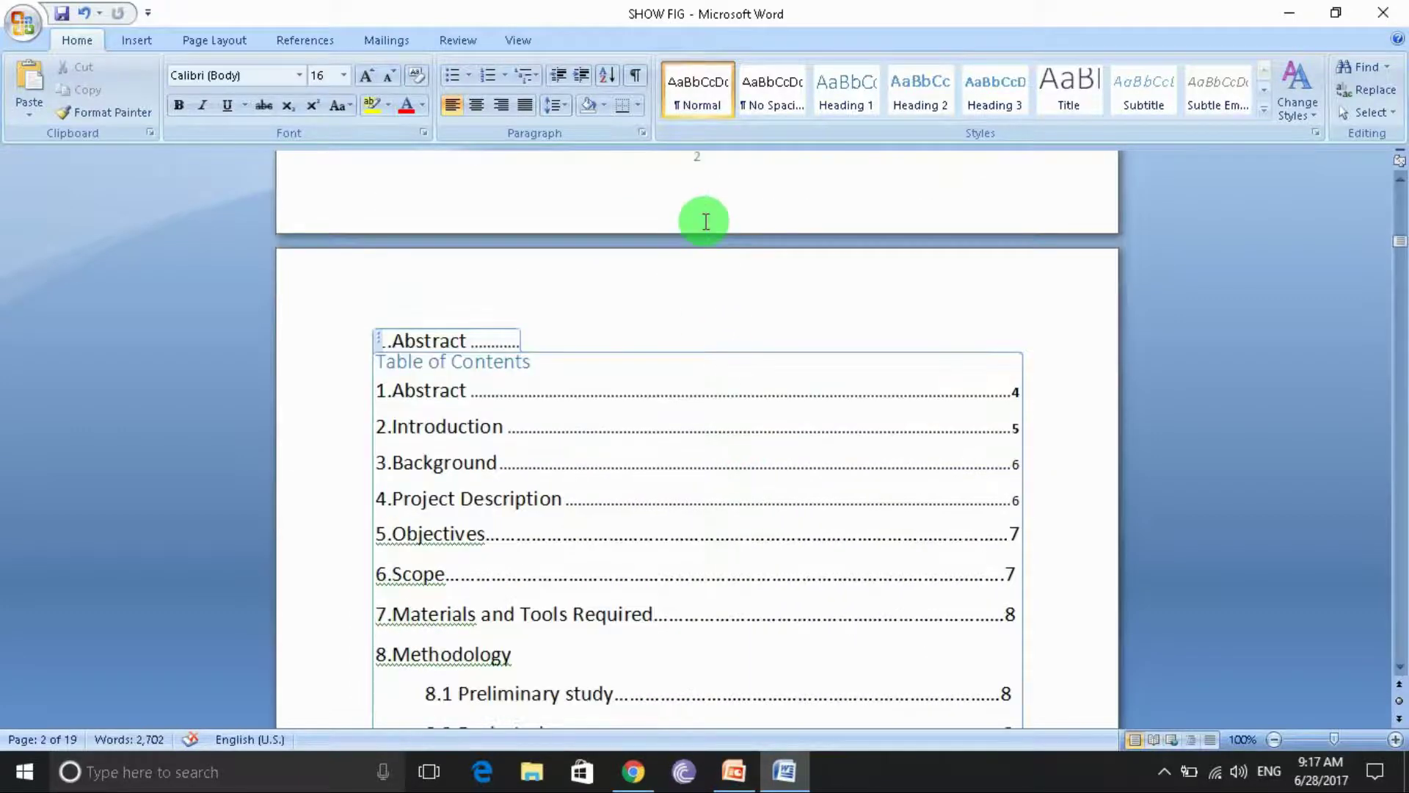
scroll(706, 218, "down", 11)
scroll(708, 246, "down", 3)
scroll(717, 319, "down", 1)
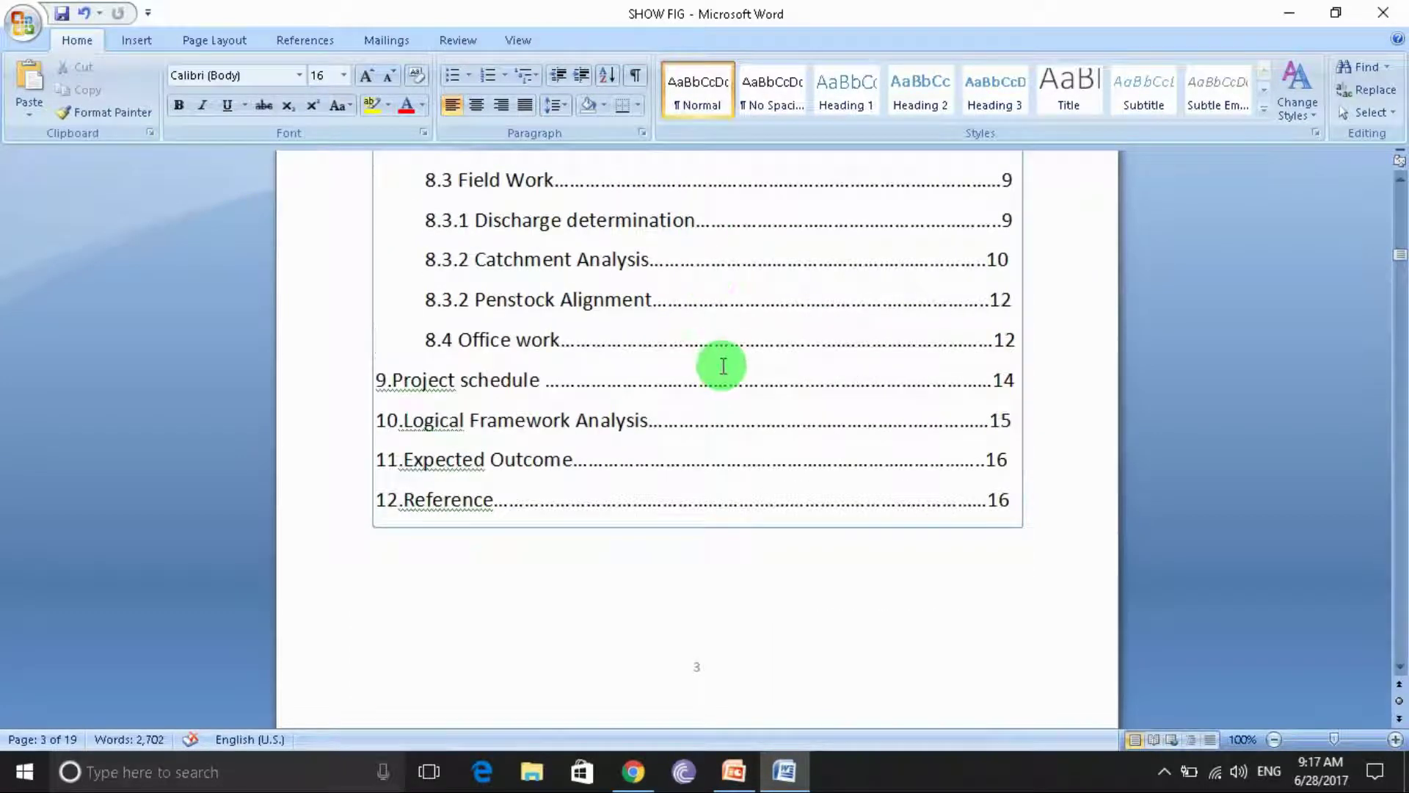
scroll(722, 365, "down", 1)
scroll(716, 382, "down", 4)
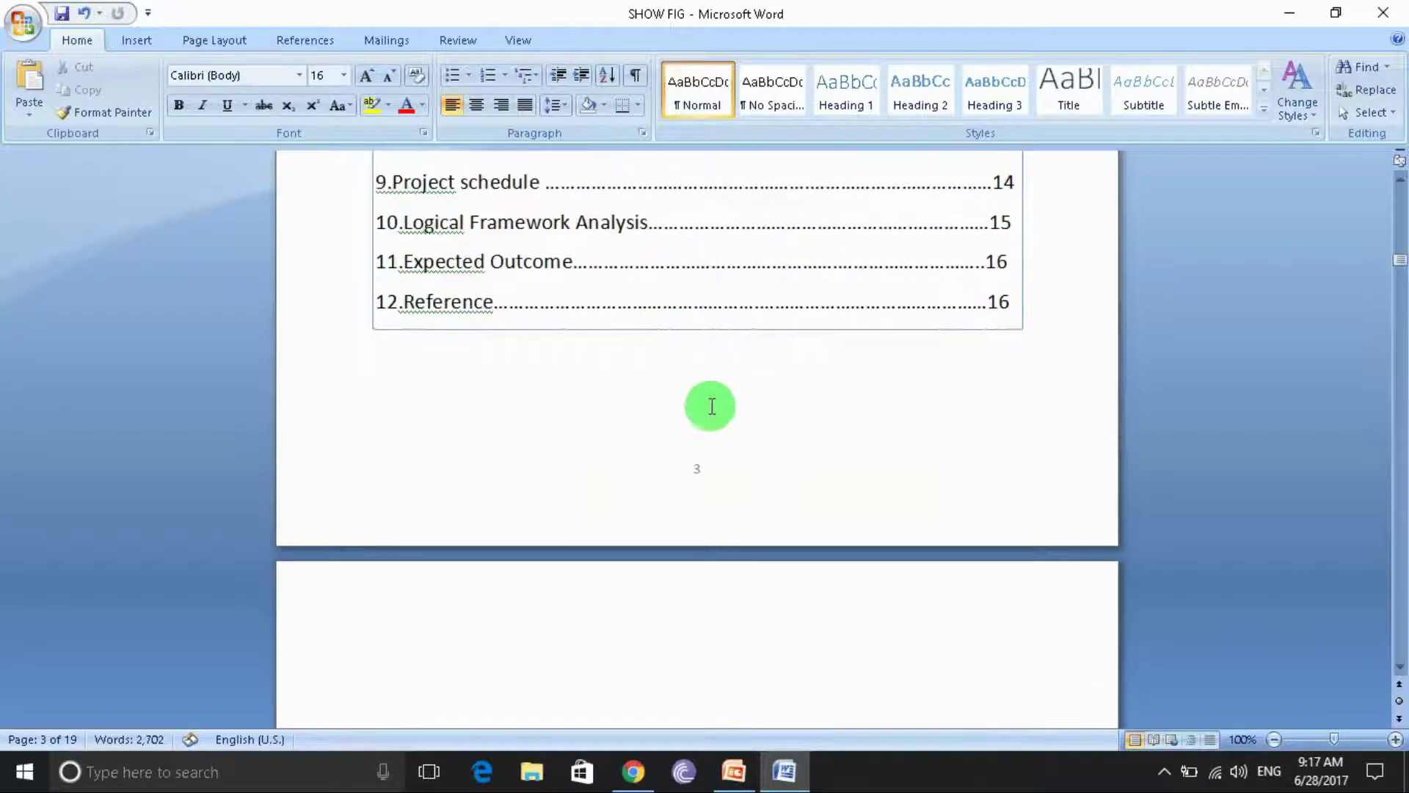
scroll(710, 464, "down", 1)
scroll(710, 464, "down", 15)
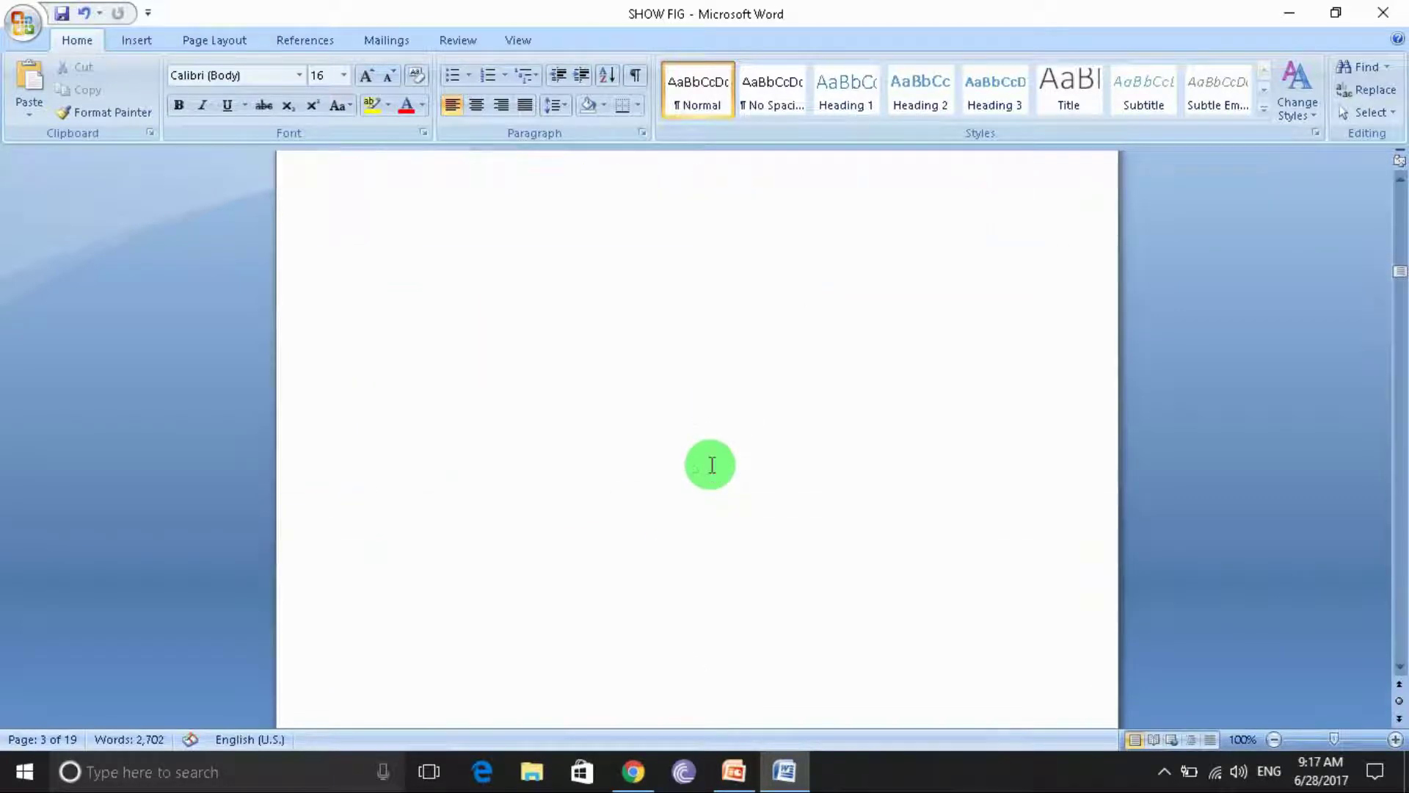
scroll(710, 464, "down", 2)
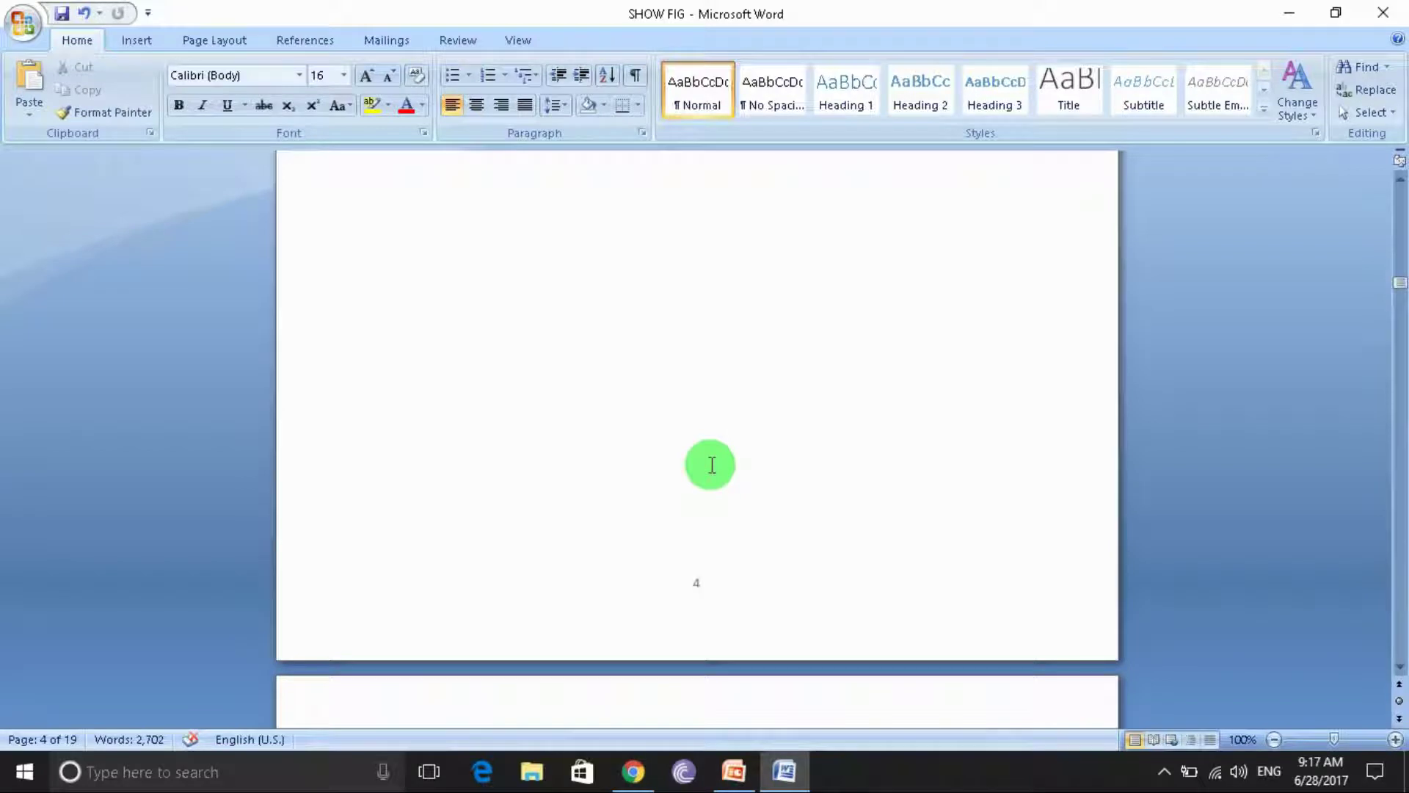
scroll(724, 602, "up", 4)
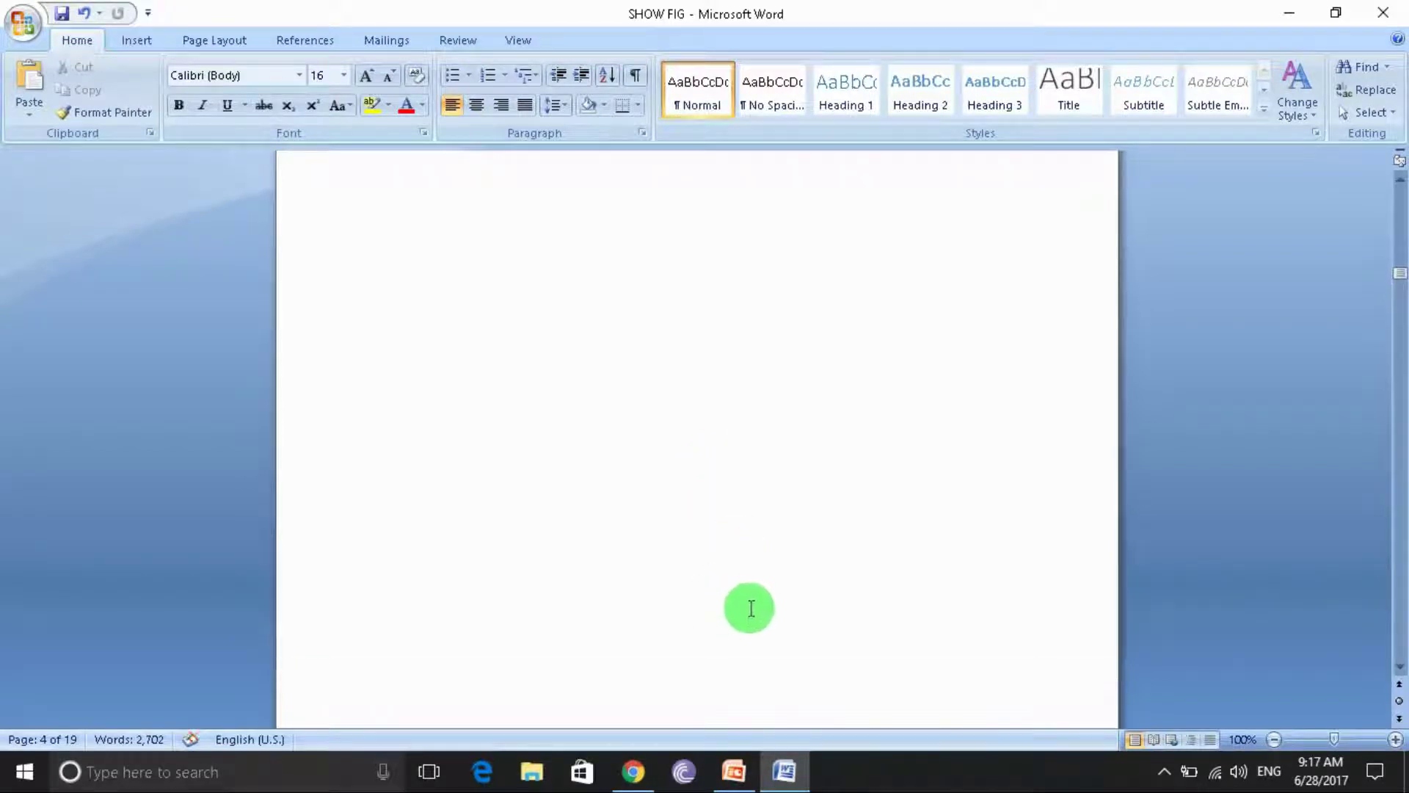
scroll(751, 607, "up", 7)
scroll(751, 607, "up", 8)
scroll(750, 607, "down", 8)
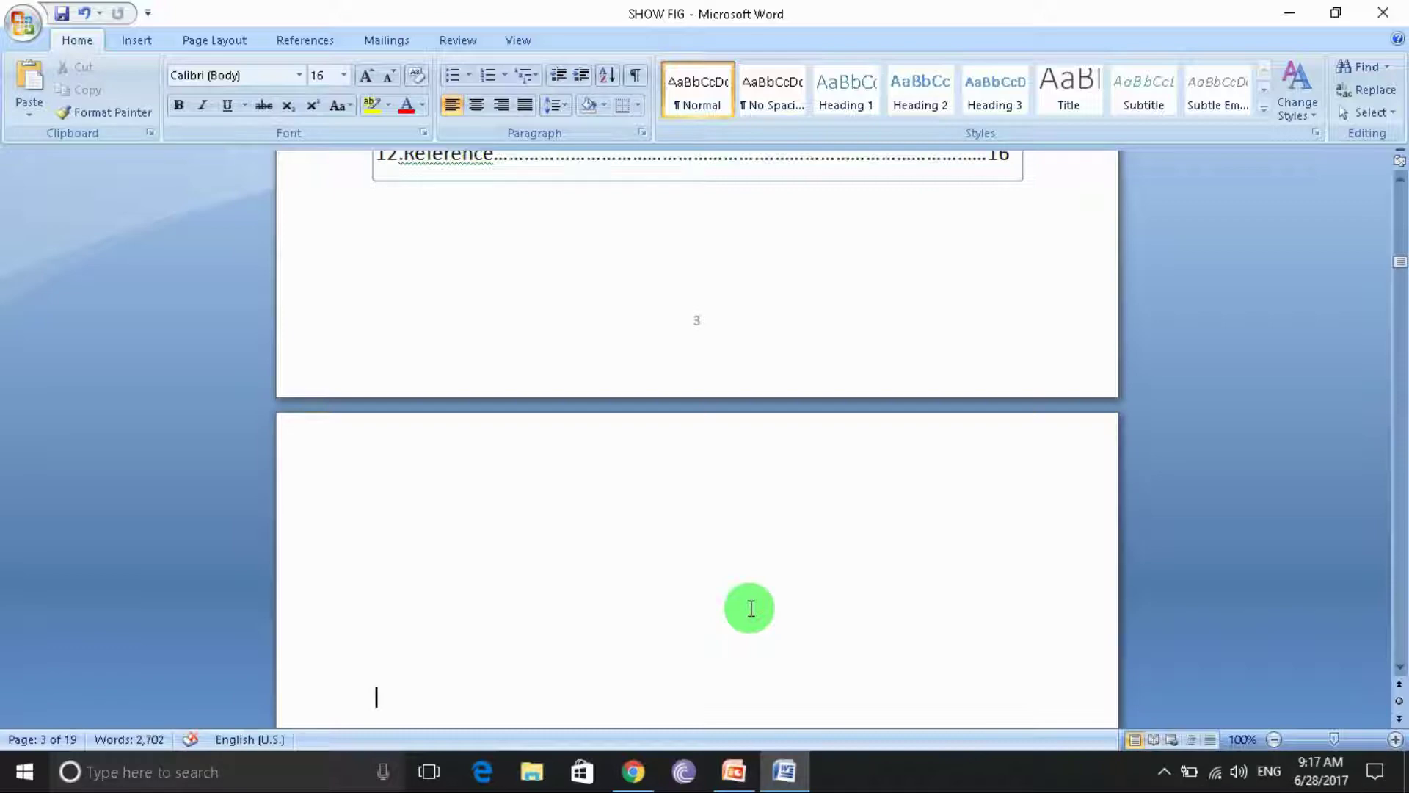
Review the report from References back up to the current-meter discharge figure, then open the Office menu.
left_click_drag(1399, 261, 1400, 647)
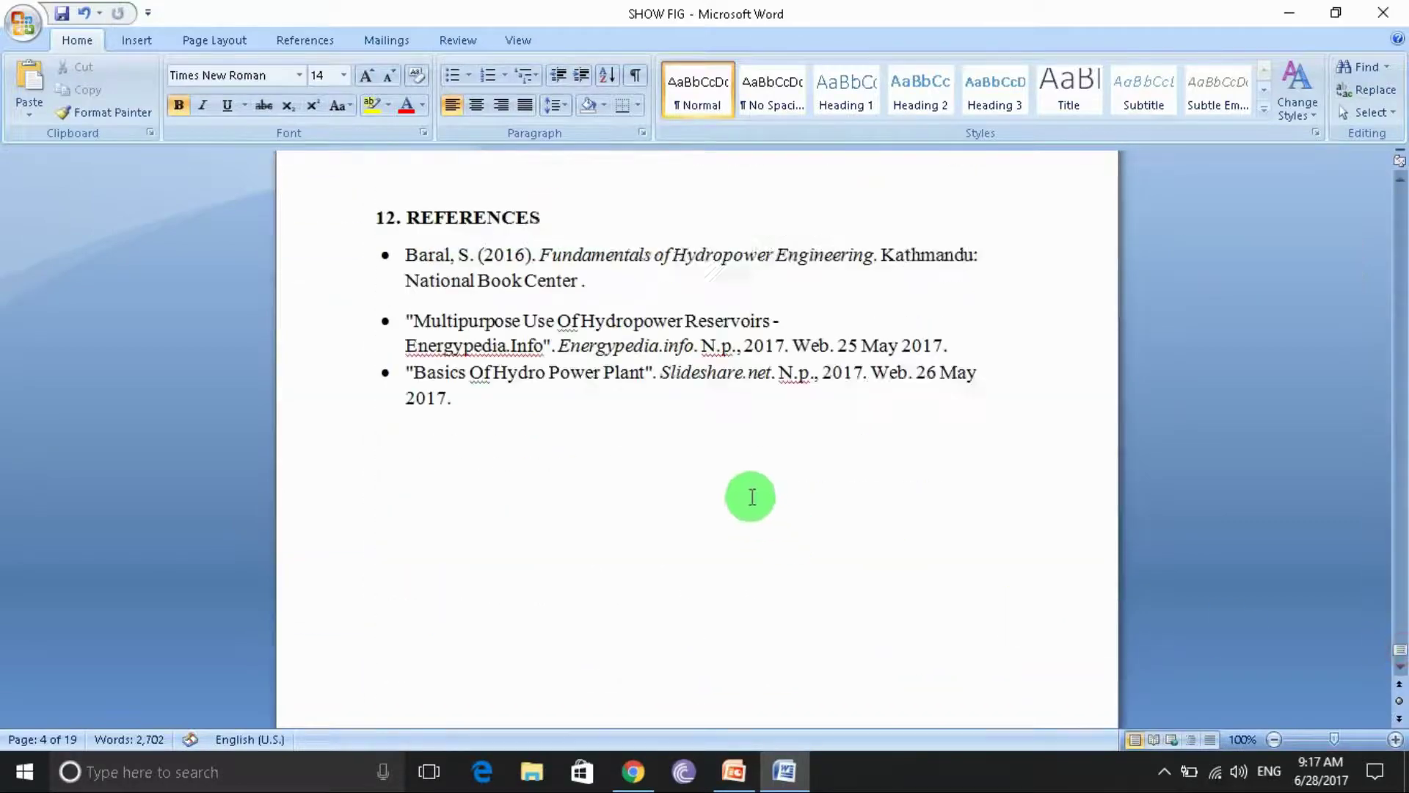
scroll(751, 497, "up", 3)
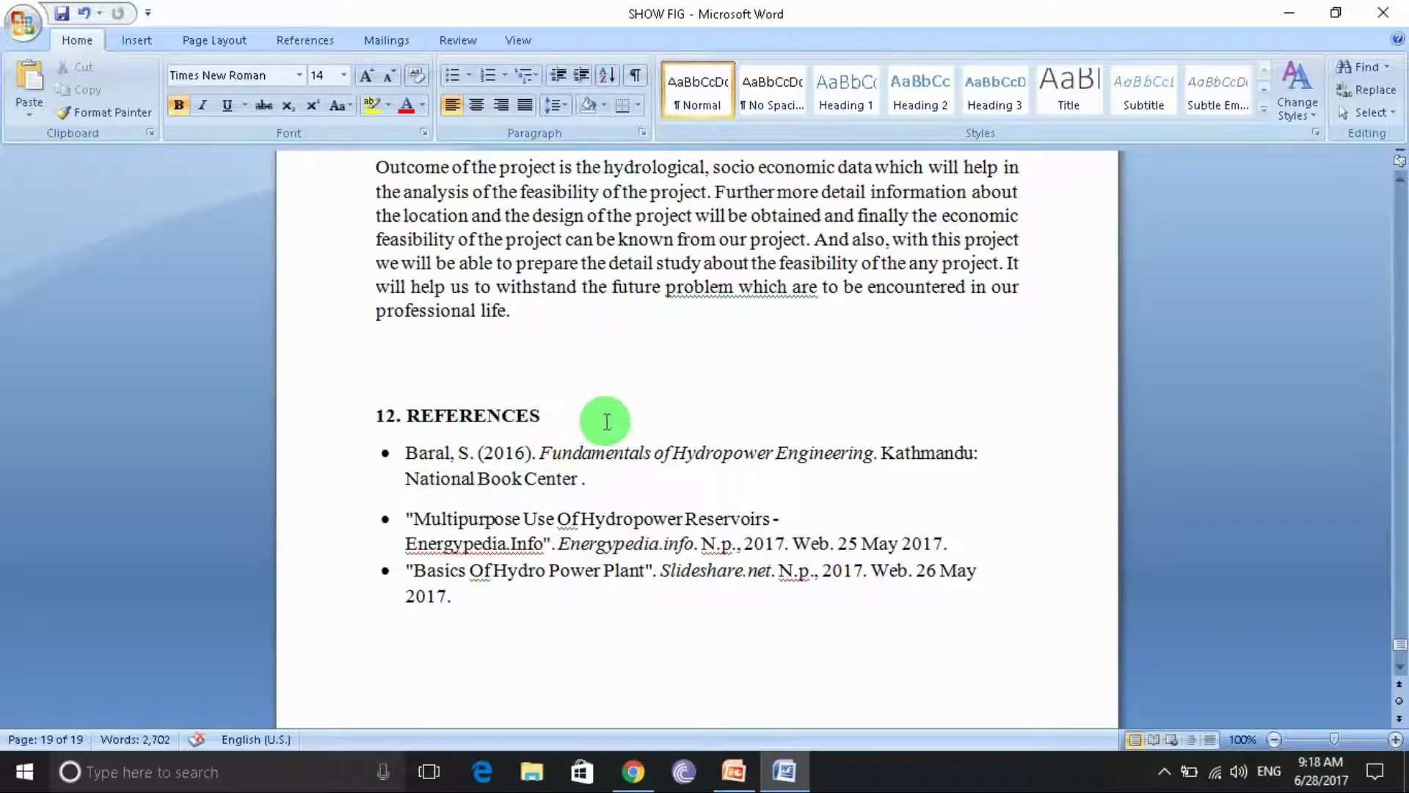
scroll(605, 441, "up", 3)
scroll(608, 447, "up", 7)
scroll(607, 445, "up", 2)
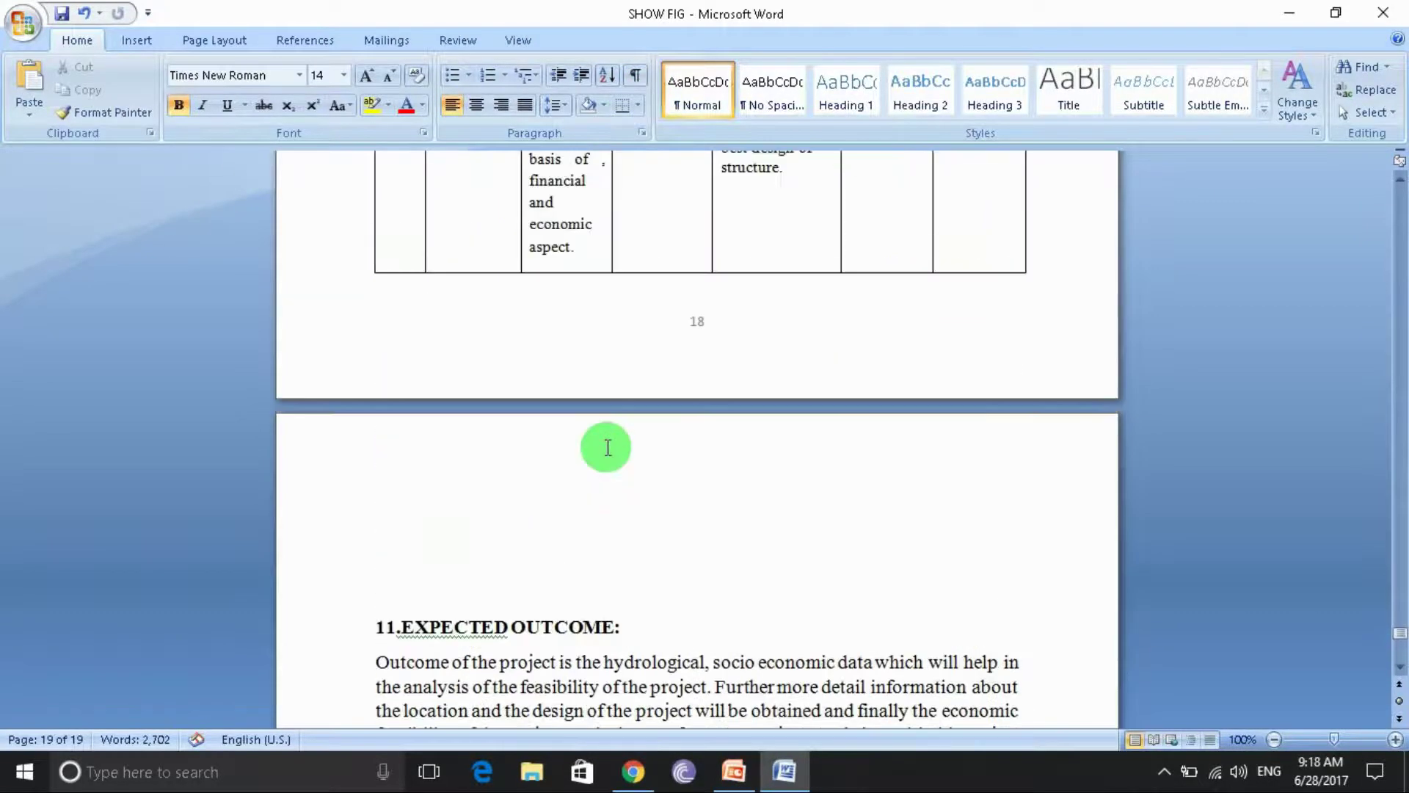
scroll(606, 448, "up", 8)
scroll(609, 411, "up", 7)
scroll(587, 235, "up", 10)
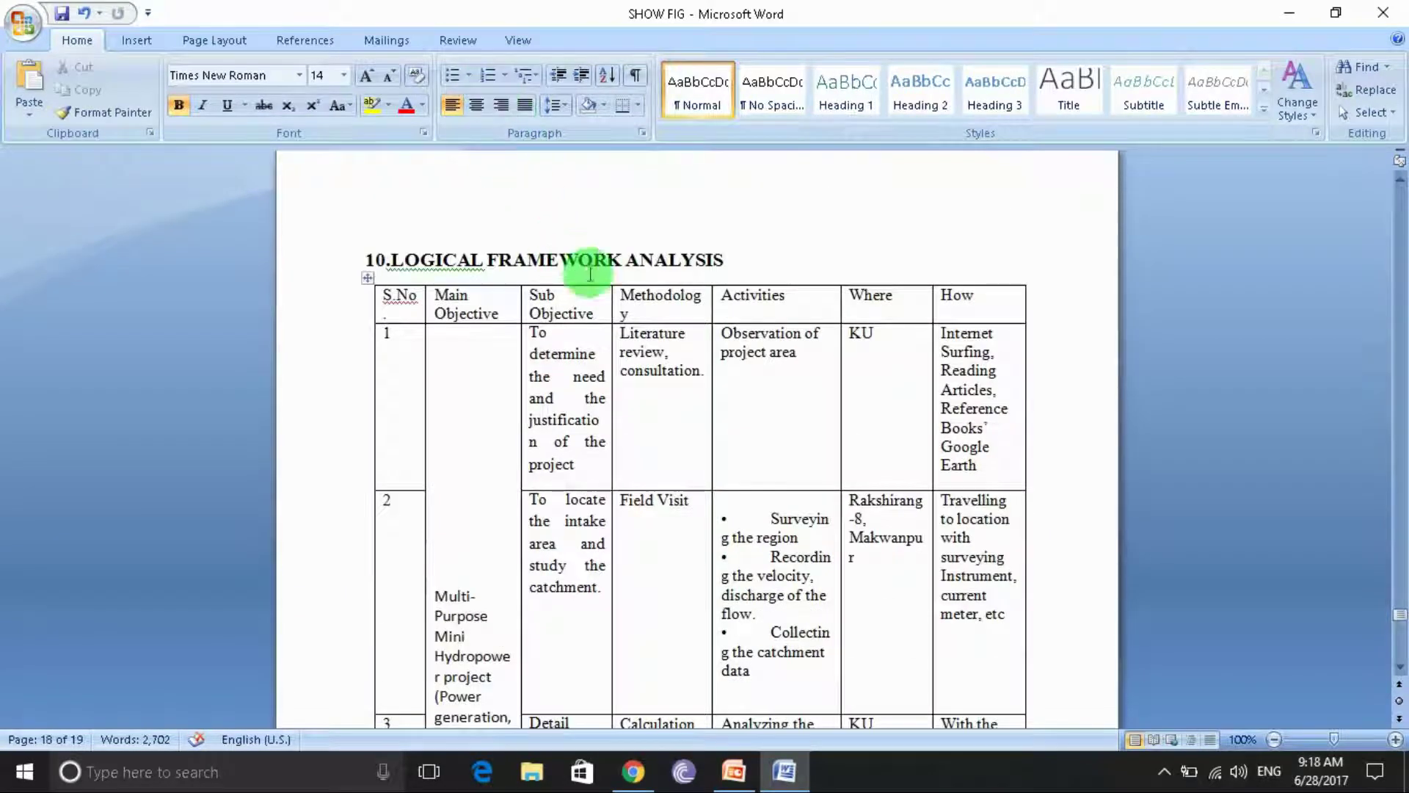
scroll(658, 309, "up", 4)
scroll(657, 307, "up", 8)
scroll(659, 309, "up", 7)
scroll(659, 310, "up", 8)
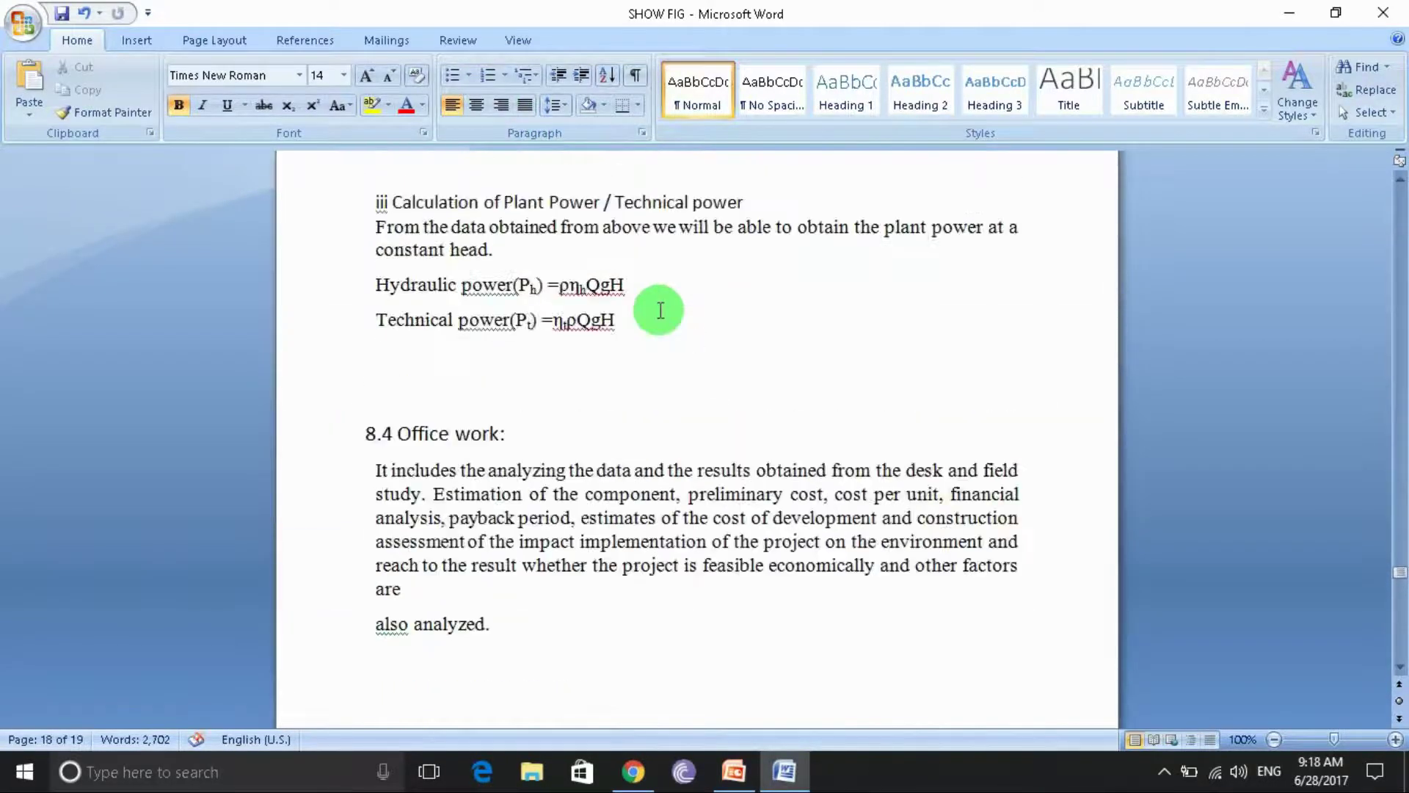
scroll(660, 310, "up", 7)
scroll(659, 309, "up", 7)
scroll(659, 310, "up", 6)
scroll(658, 310, "up", 3)
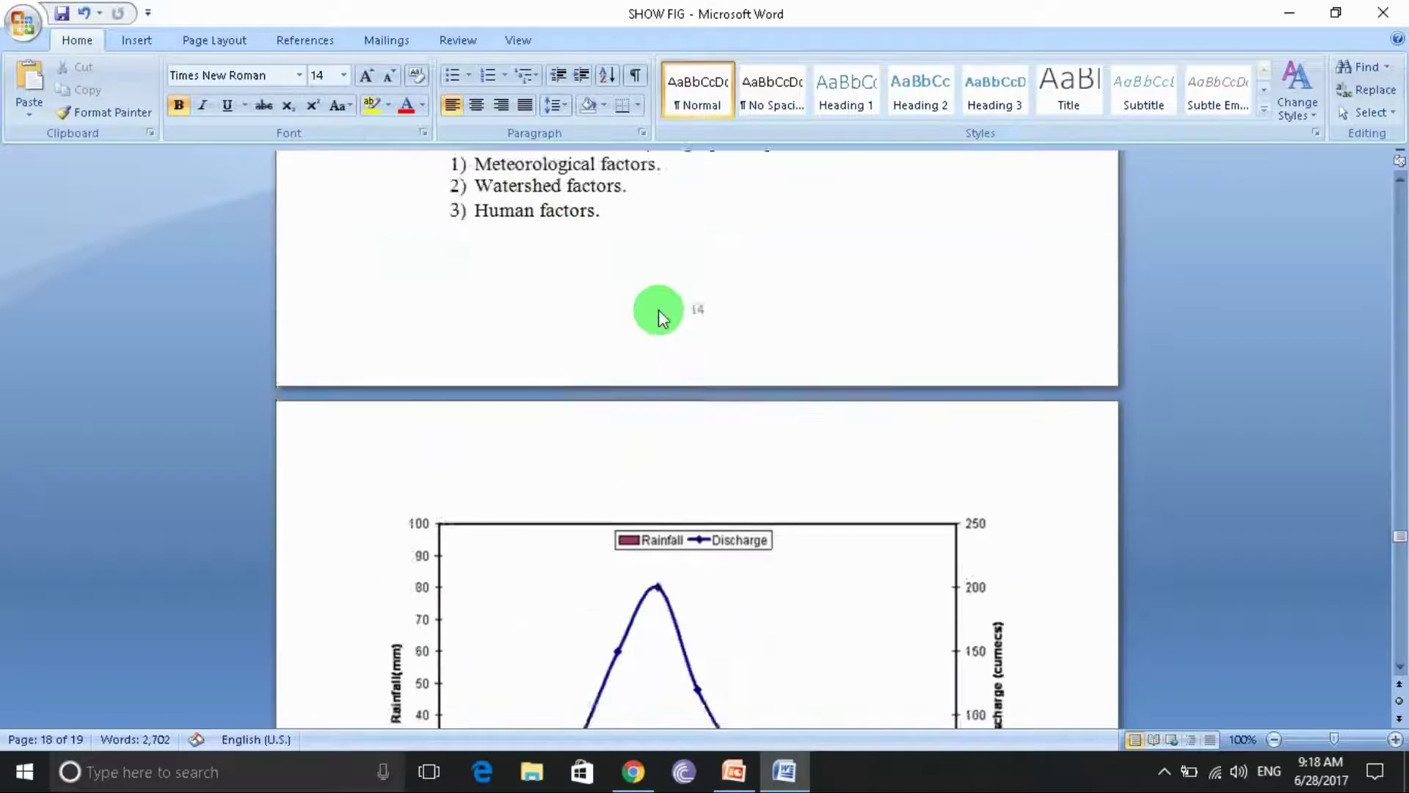
scroll(658, 309, "up", 6)
scroll(658, 310, "up", 4)
scroll(658, 309, "up", 3)
scroll(658, 309, "down", 4)
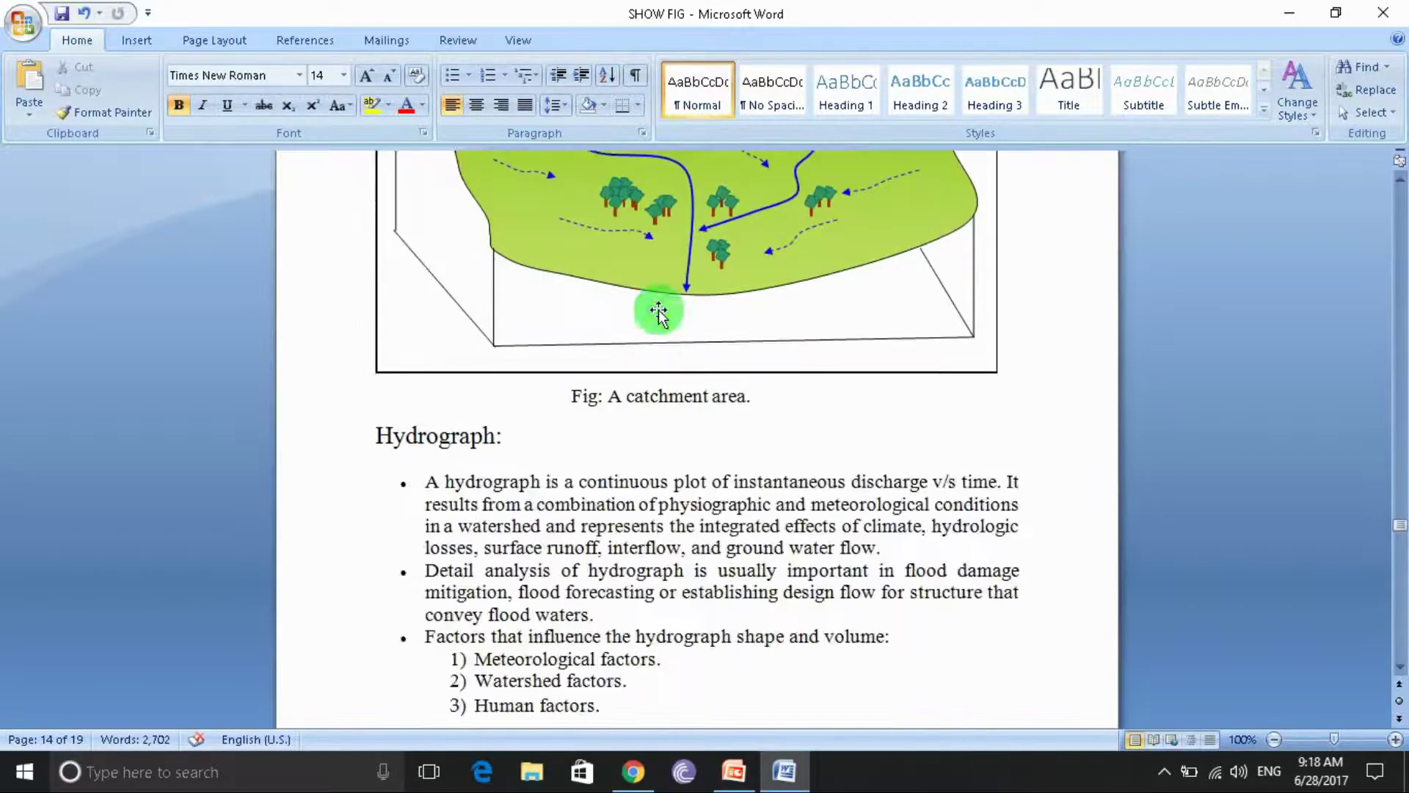
scroll(597, 392, "down", 3)
scroll(602, 394, "down", 4)
scroll(603, 394, "down", 4)
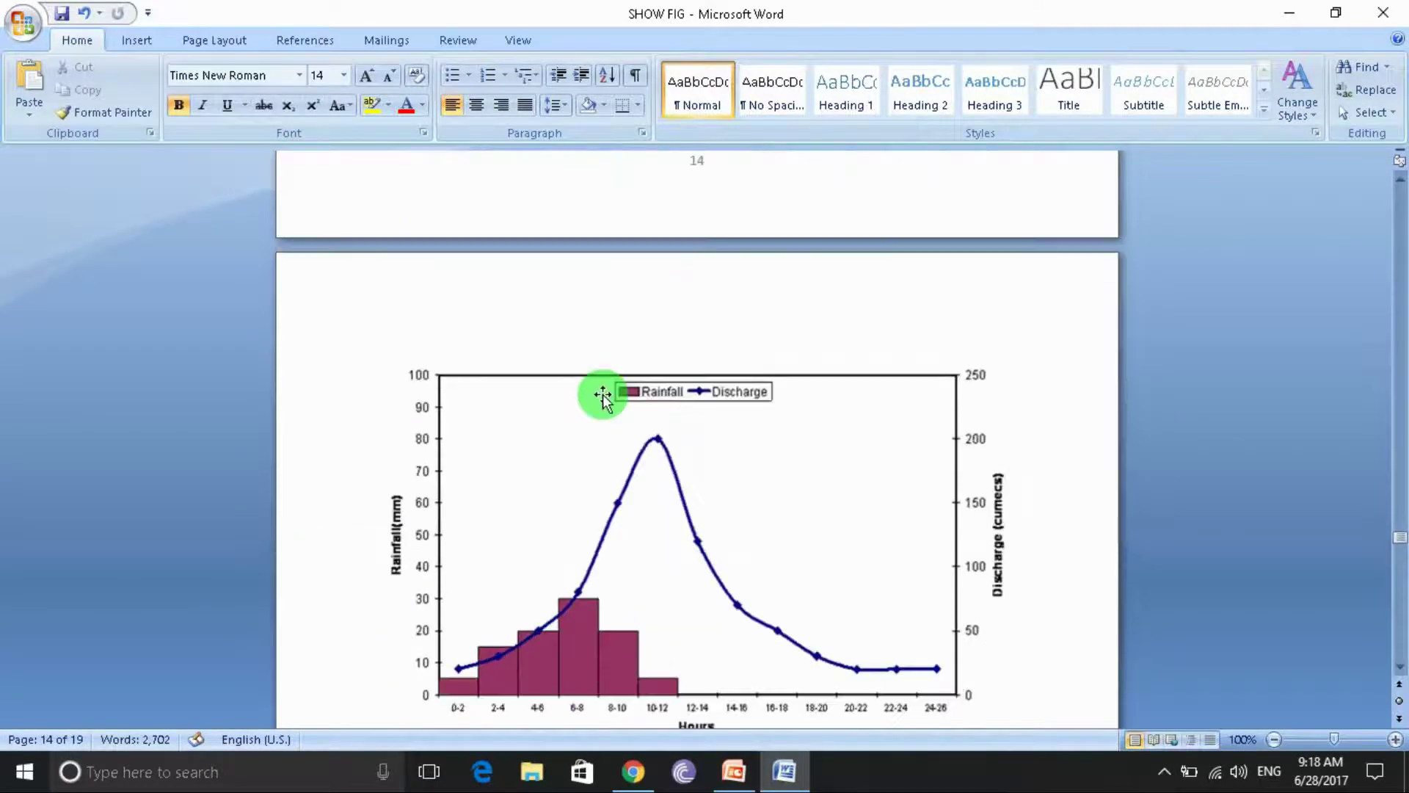
scroll(601, 395, "up", 4)
scroll(602, 394, "up", 5)
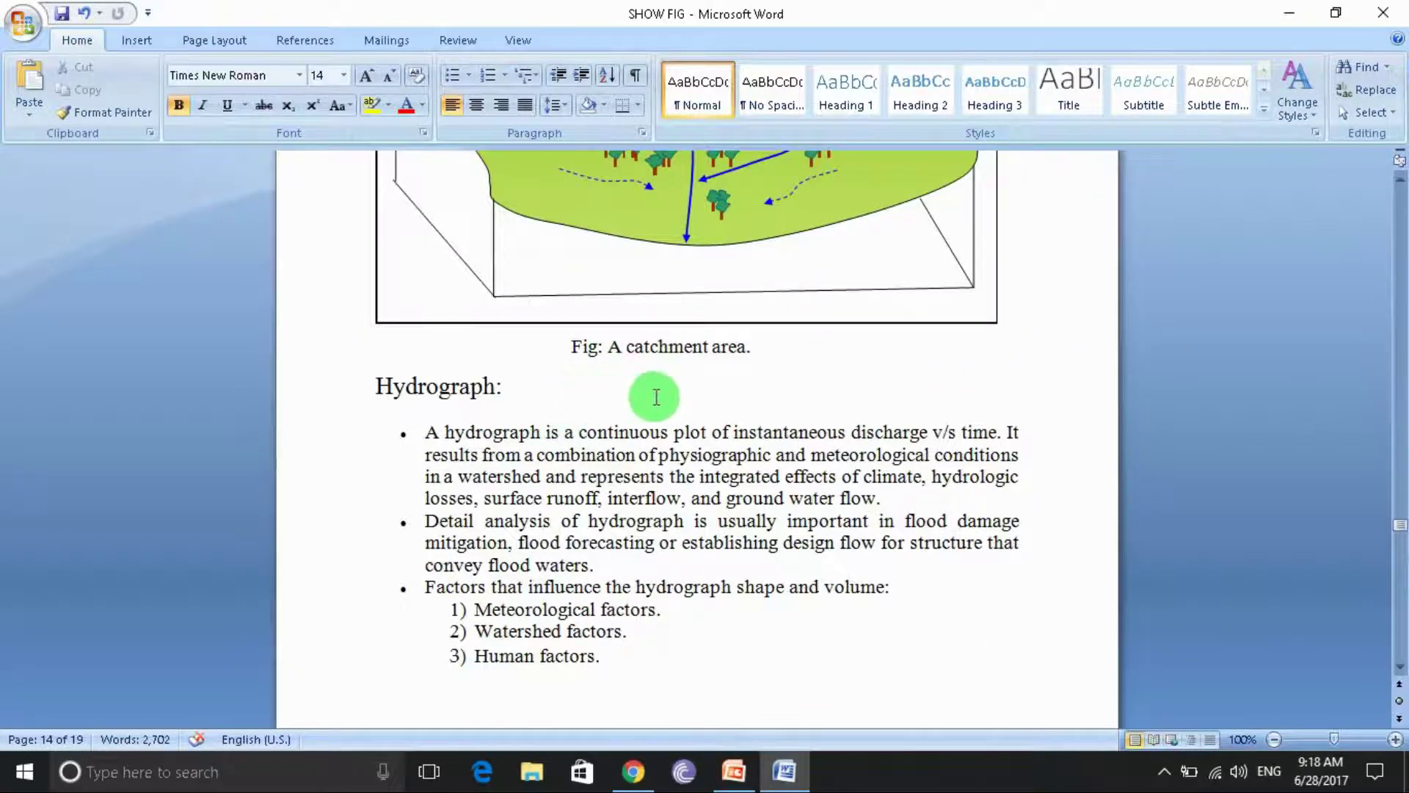
scroll(653, 394, "up", 1)
scroll(654, 394, "up", 8)
scroll(656, 397, "up", 5)
scroll(655, 396, "up", 10)
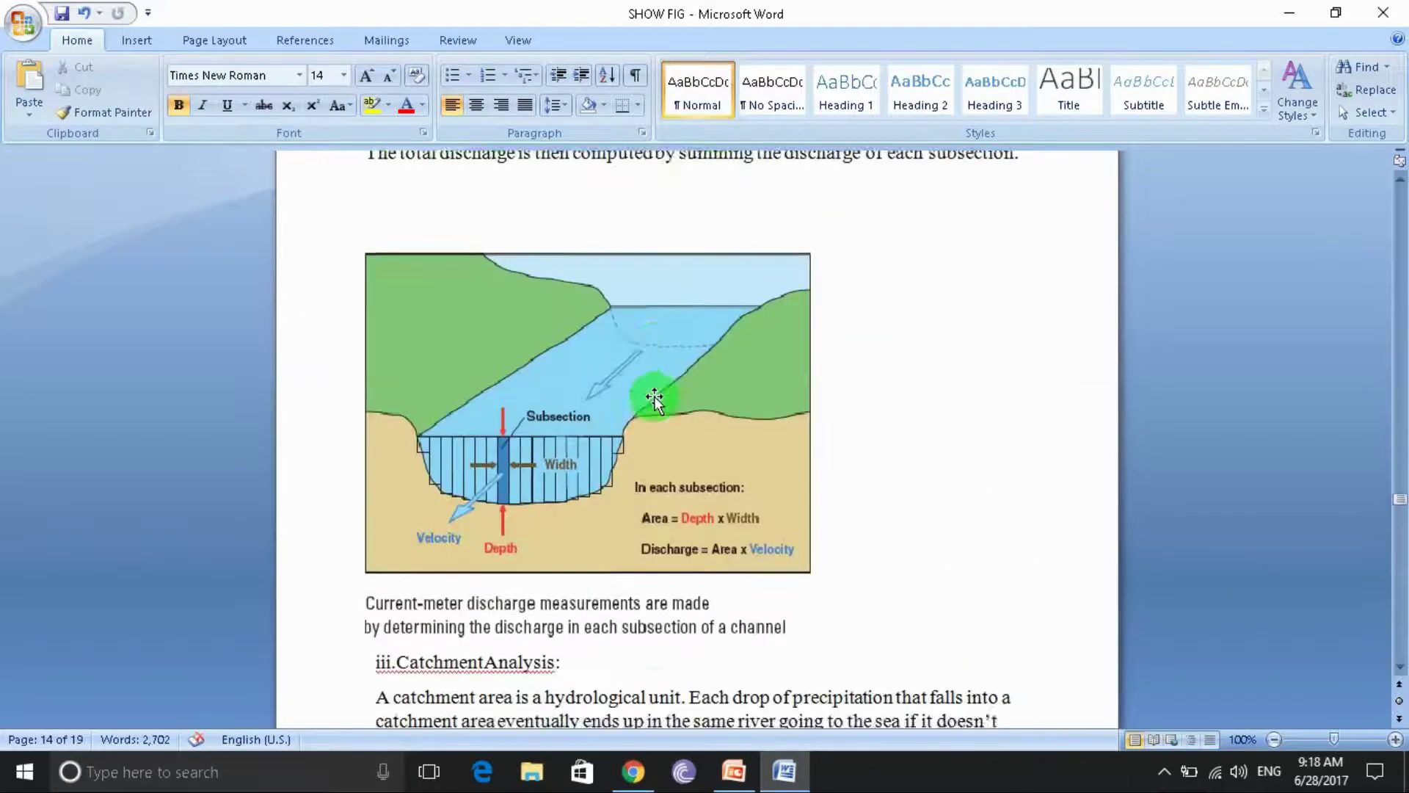
scroll(654, 394, "up", 1)
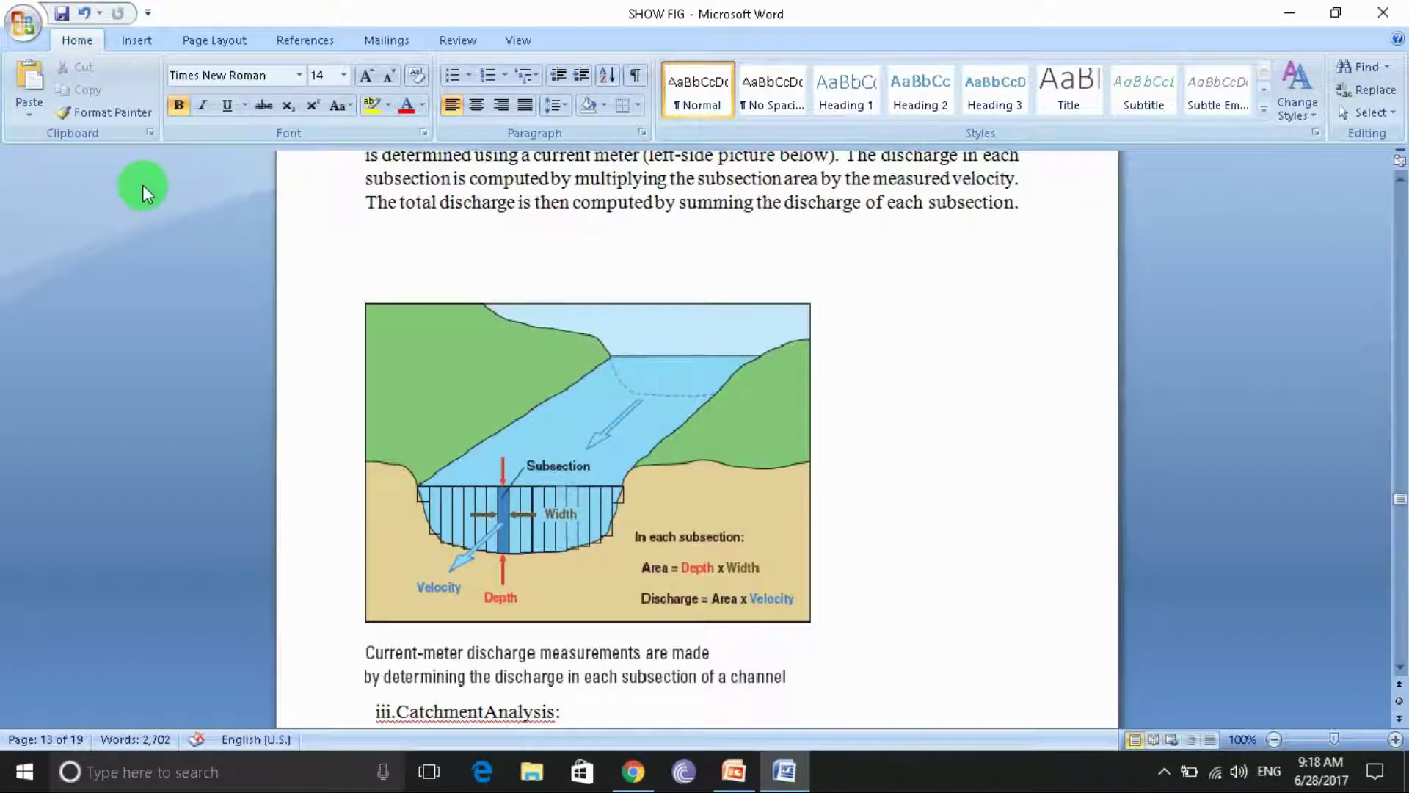
left_click(20, 20)
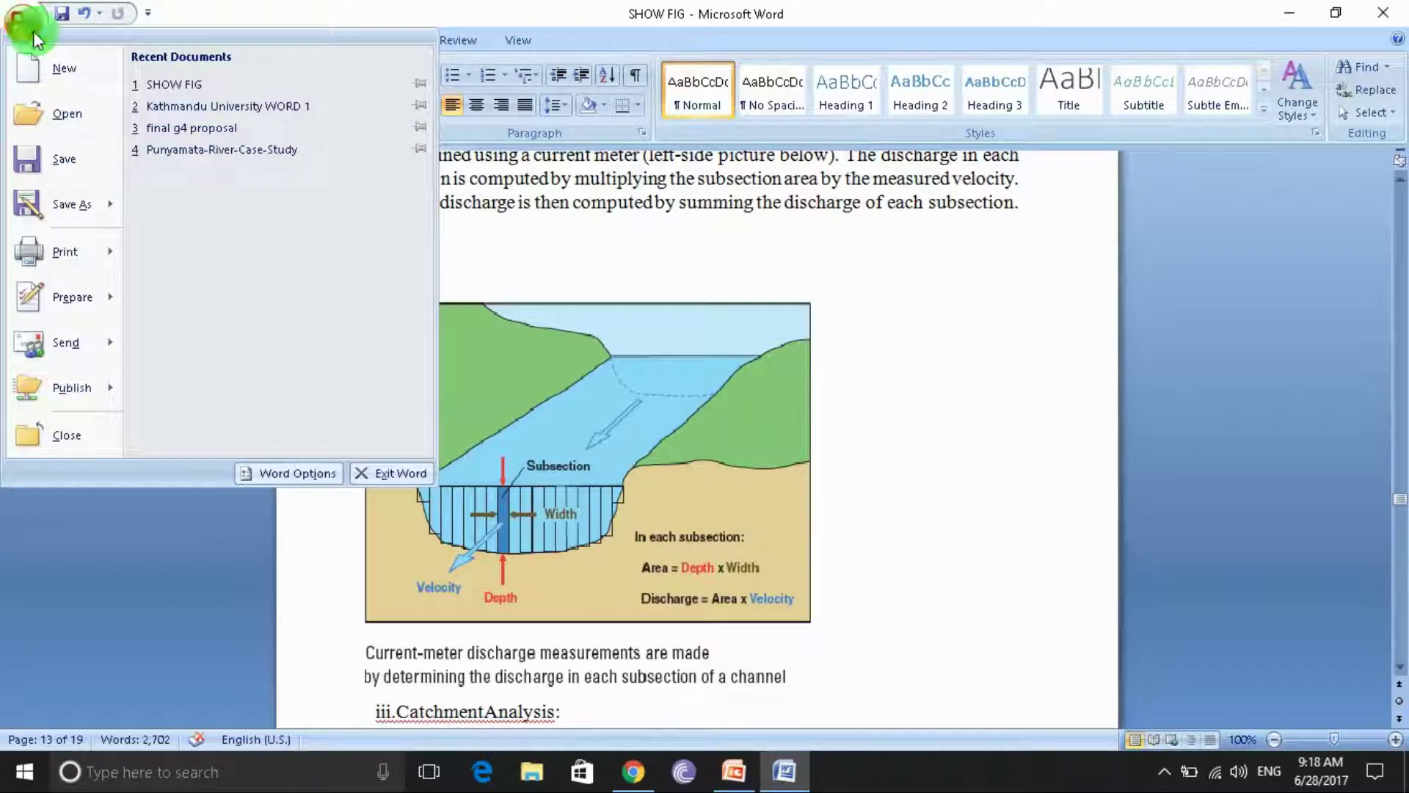
Create a new blank document, Document1, from the Office menu's New option.
left_click(55, 73)
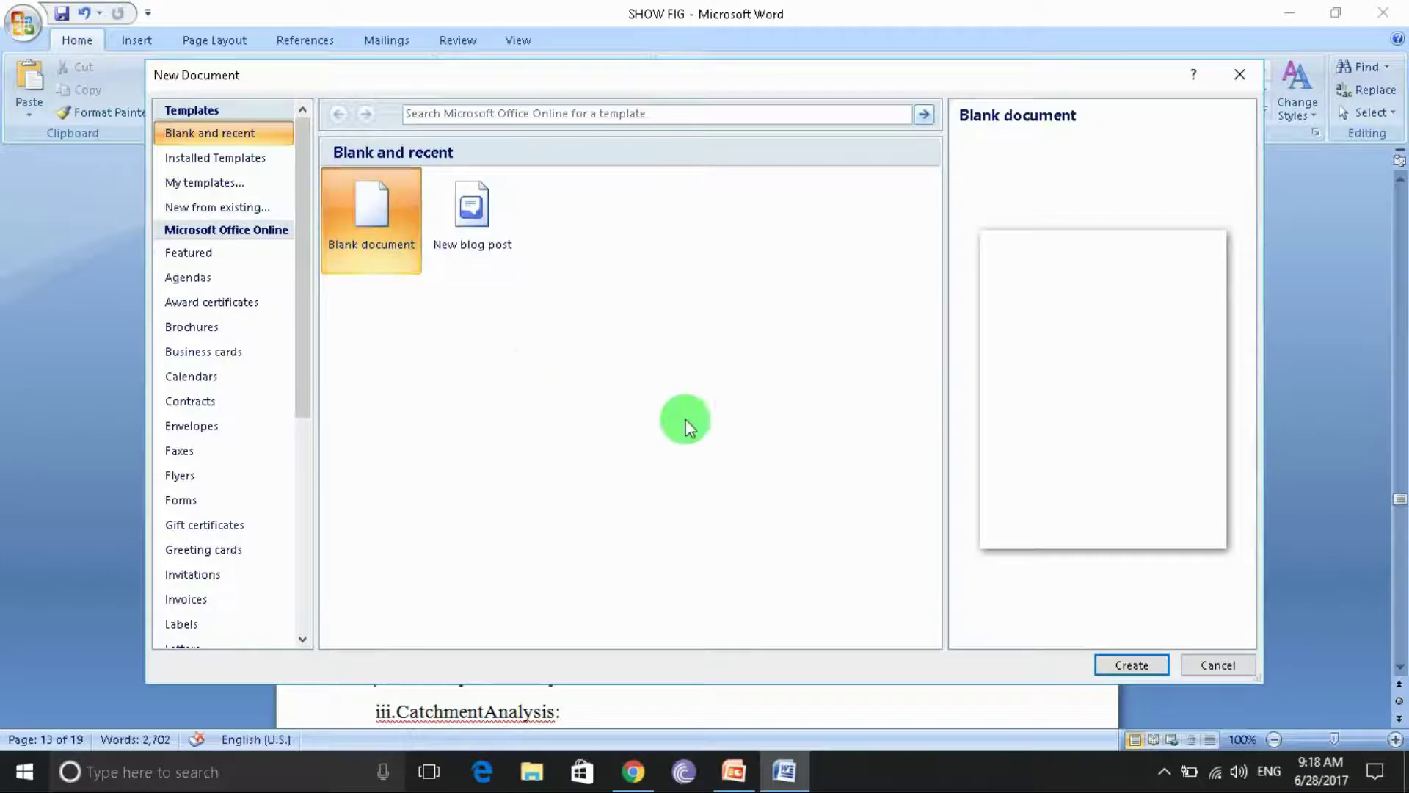
left_click(1149, 665)
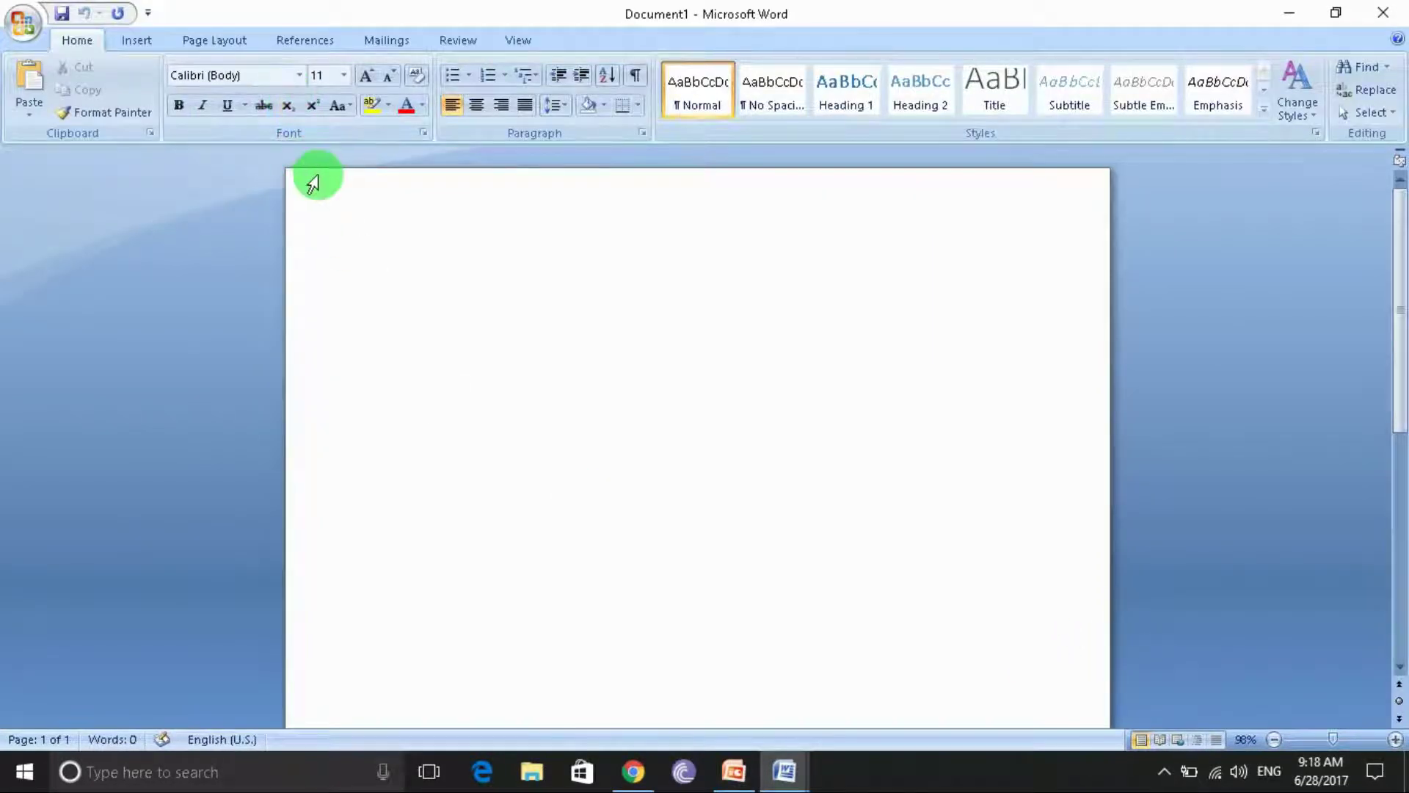
left_click(229, 41)
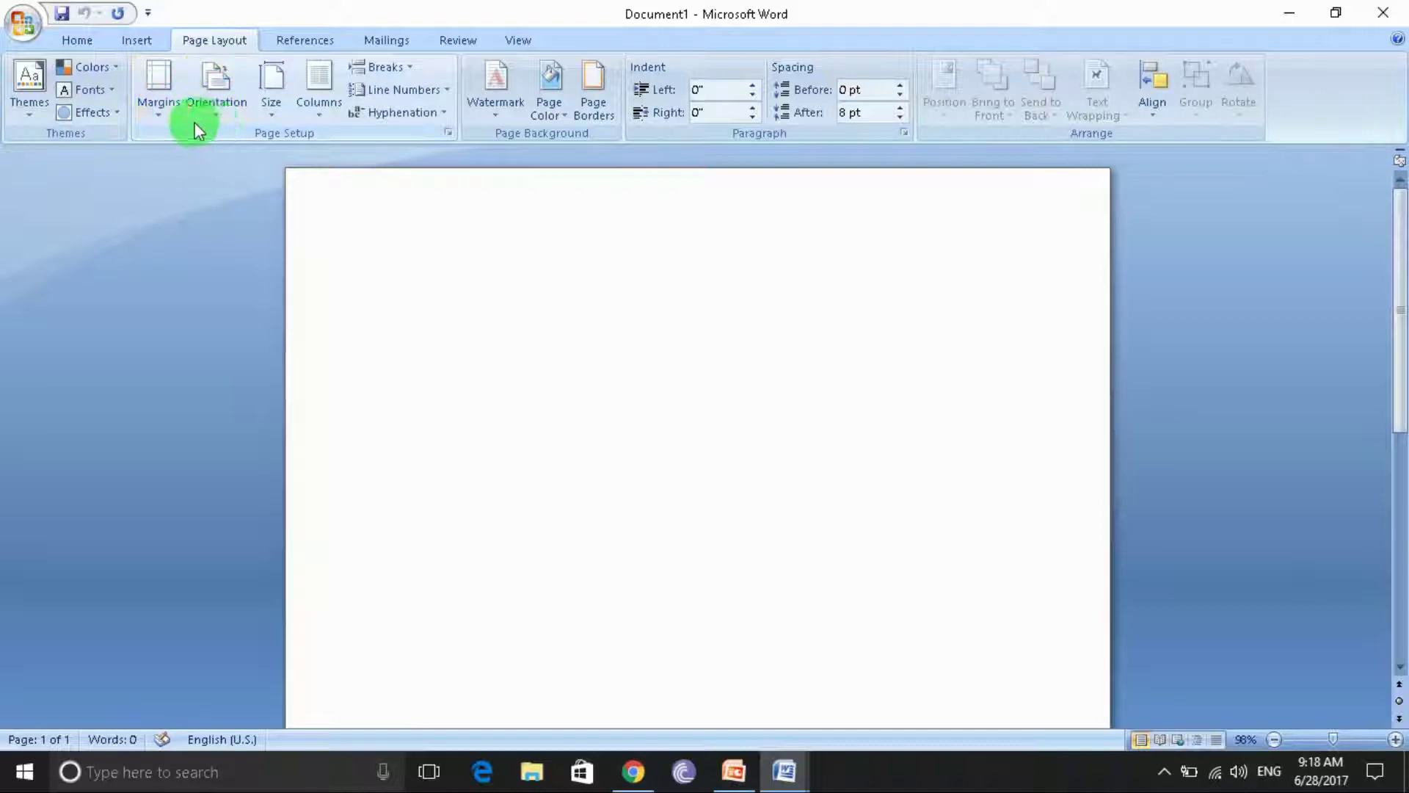
Give the page Normal 1-inch margins and Portrait orientation.
left_click(167, 110)
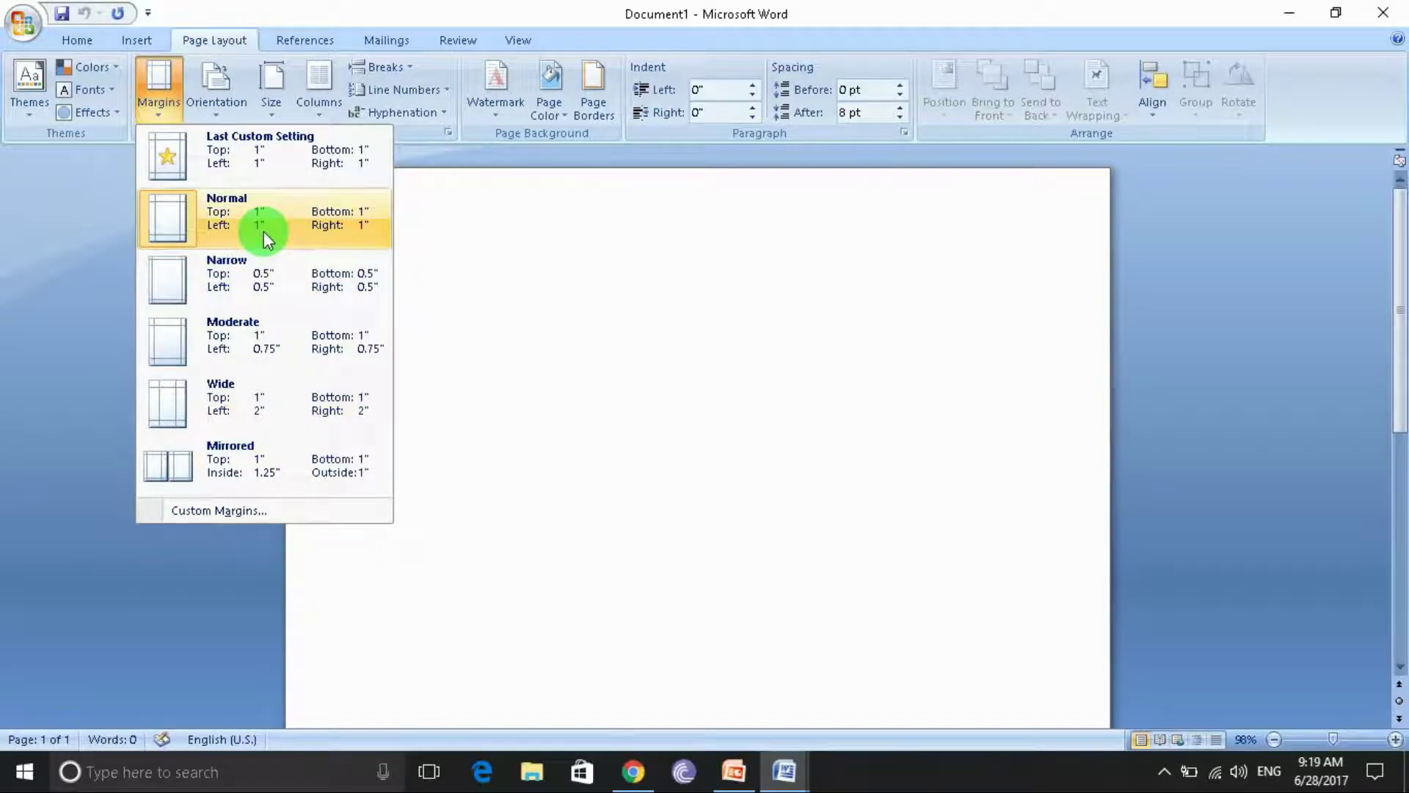
left_click(224, 512)
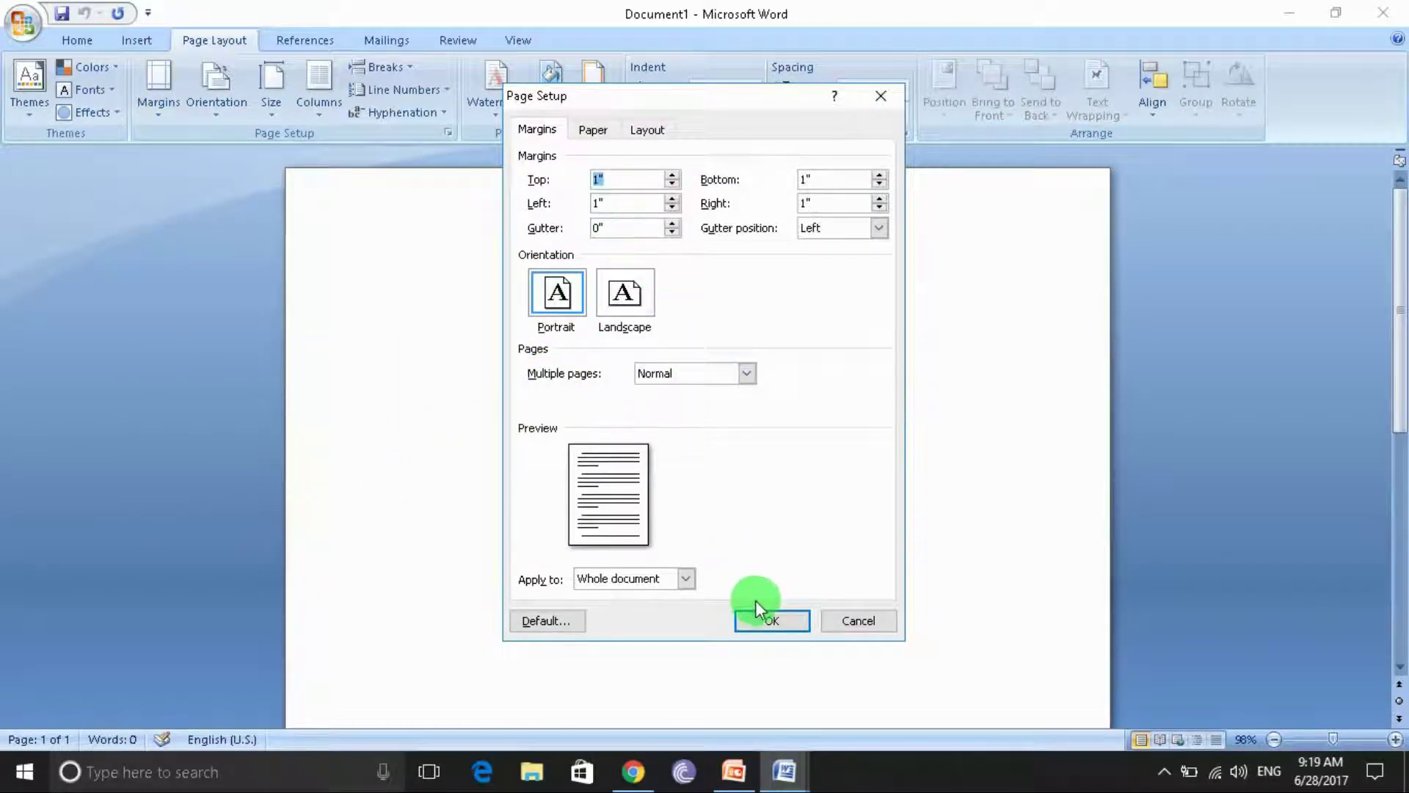
left_click(881, 97)
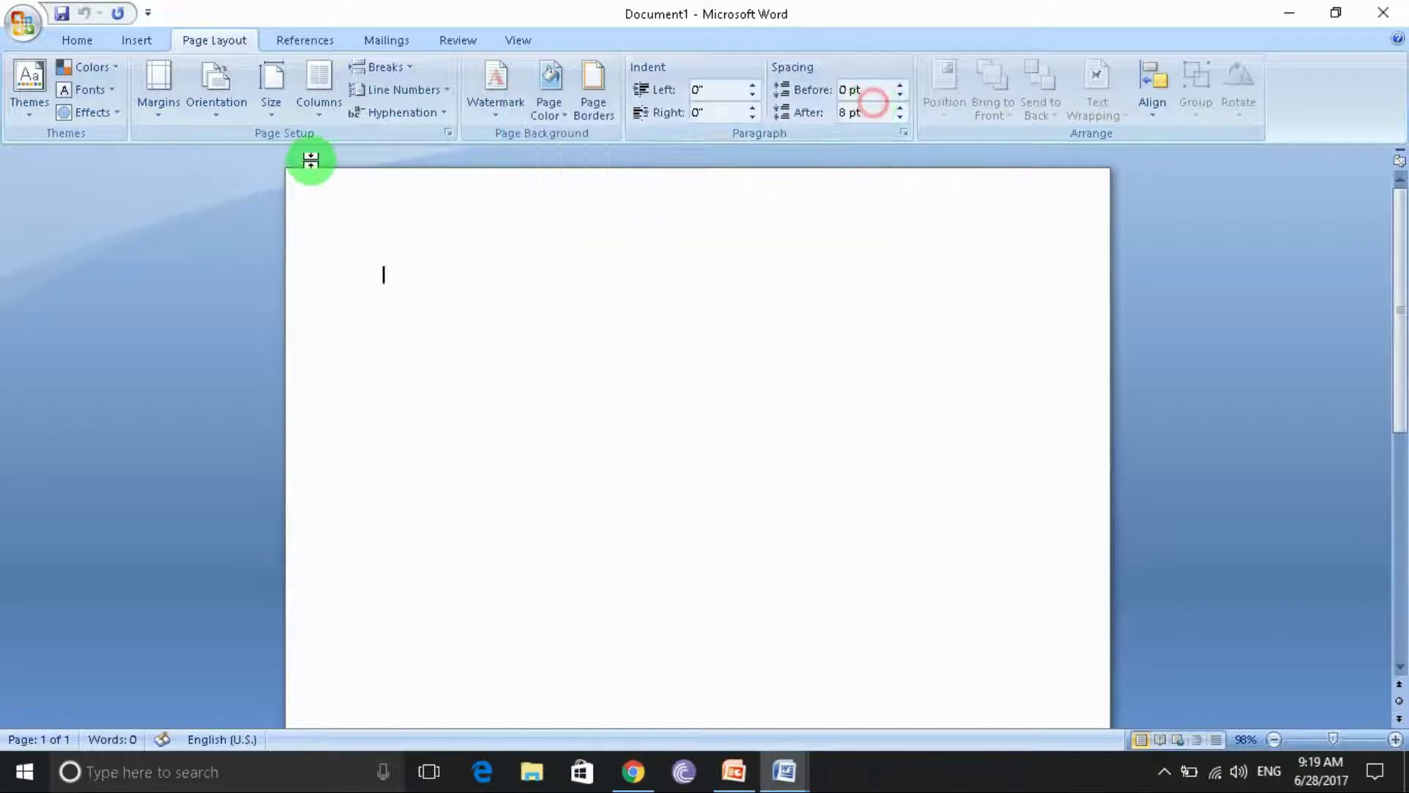
left_click(157, 105)
left_click(192, 222)
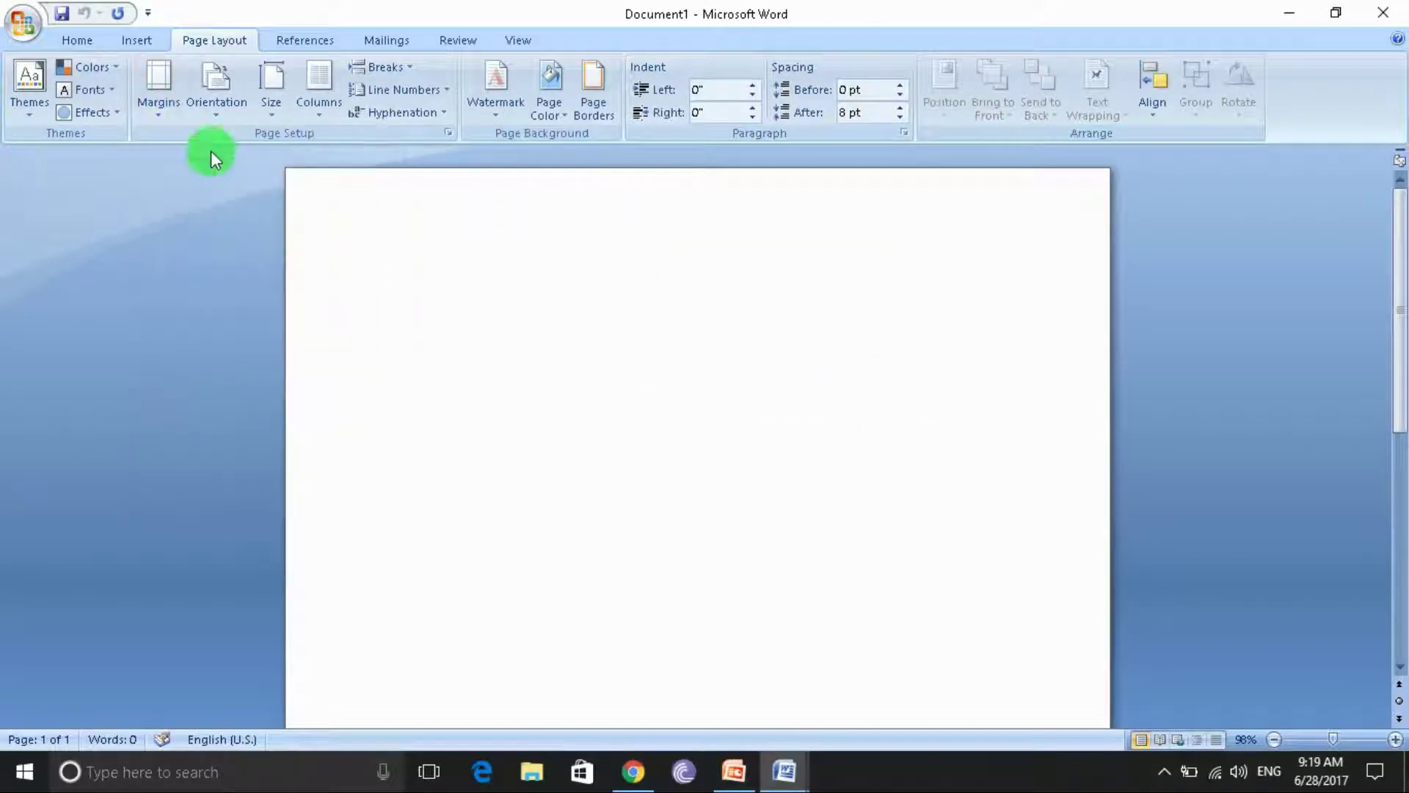
left_click(217, 110)
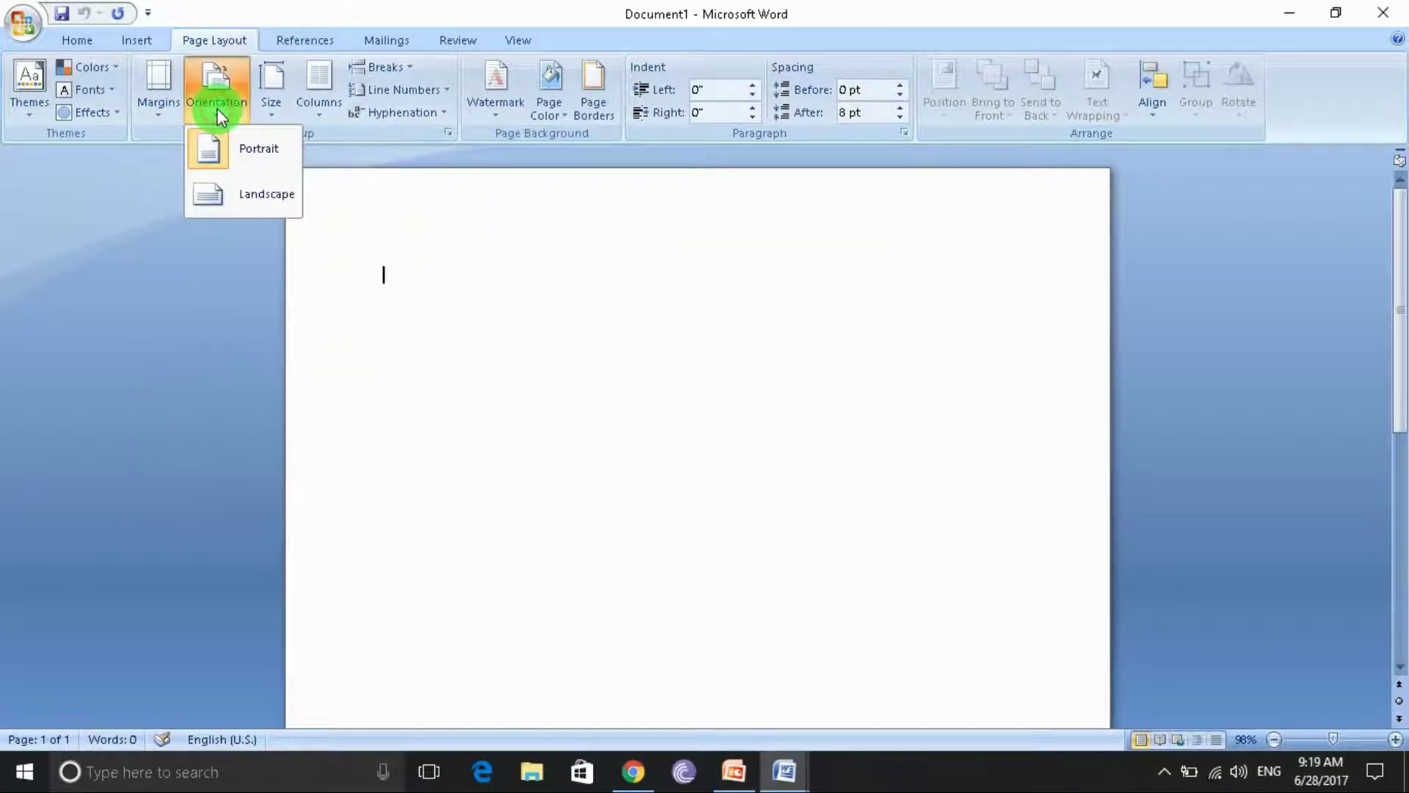
left_click(254, 153)
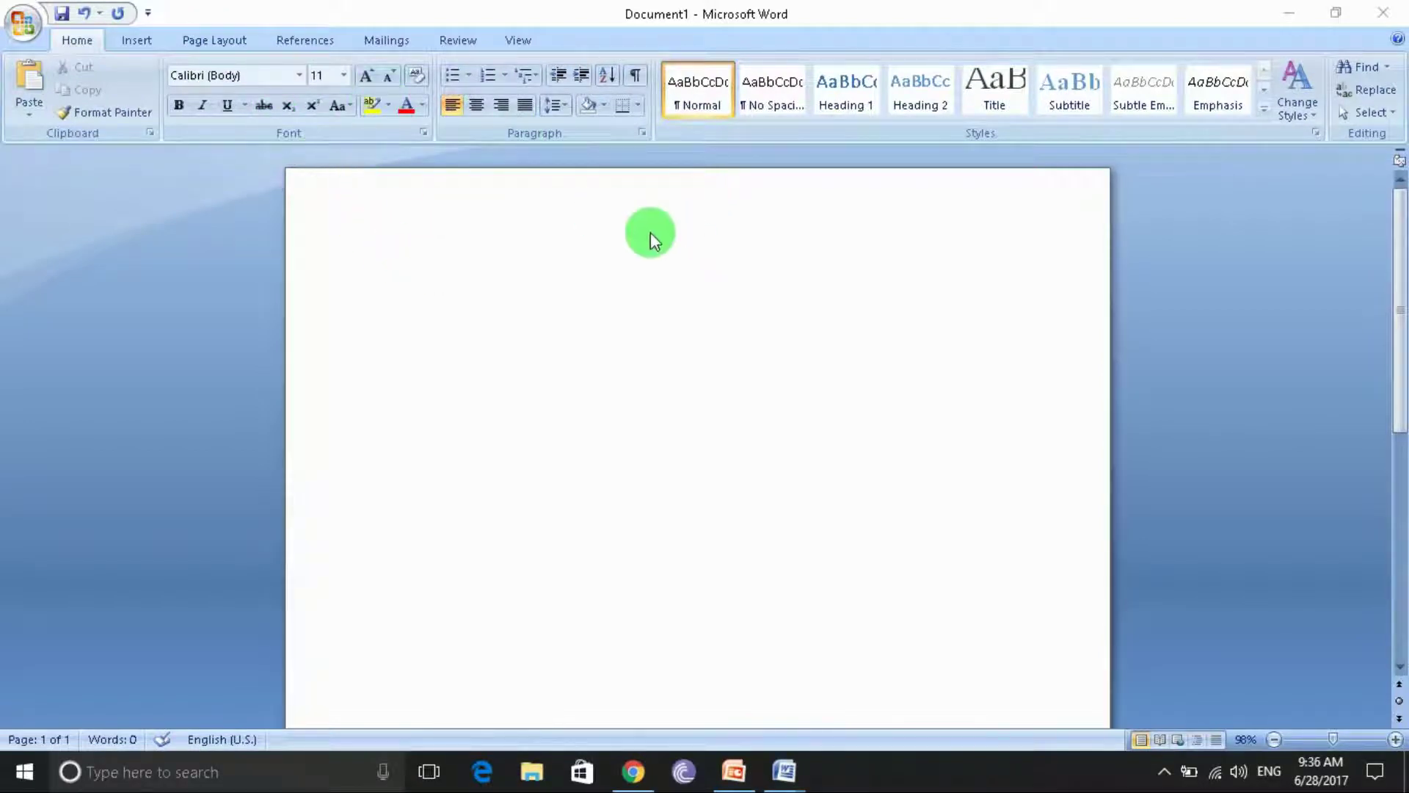
Apply the Title style to a new top line and modify it to bold with no border.
left_click(528, 346)
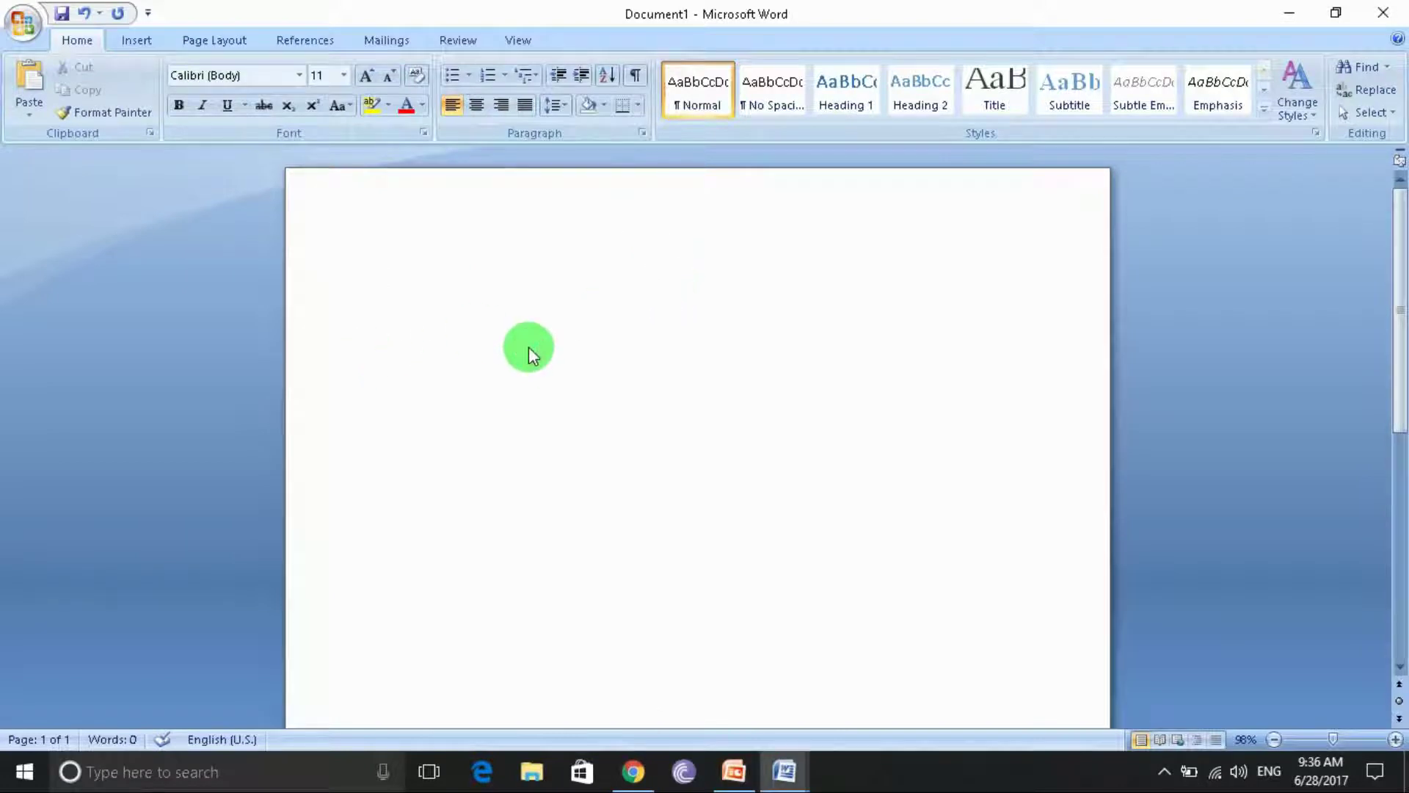
key("Return")
left_click(996, 99)
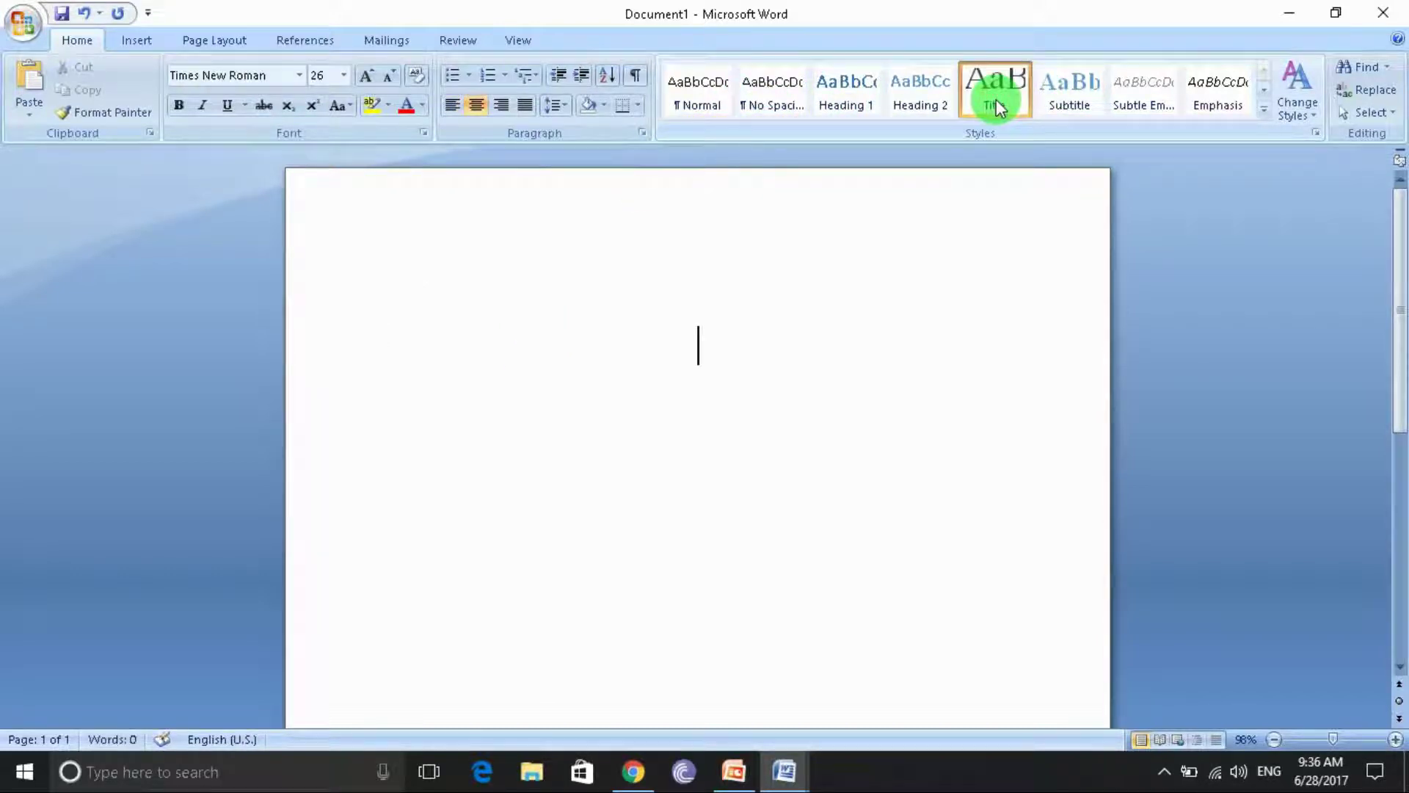
right_click(997, 99)
left_click(1046, 134)
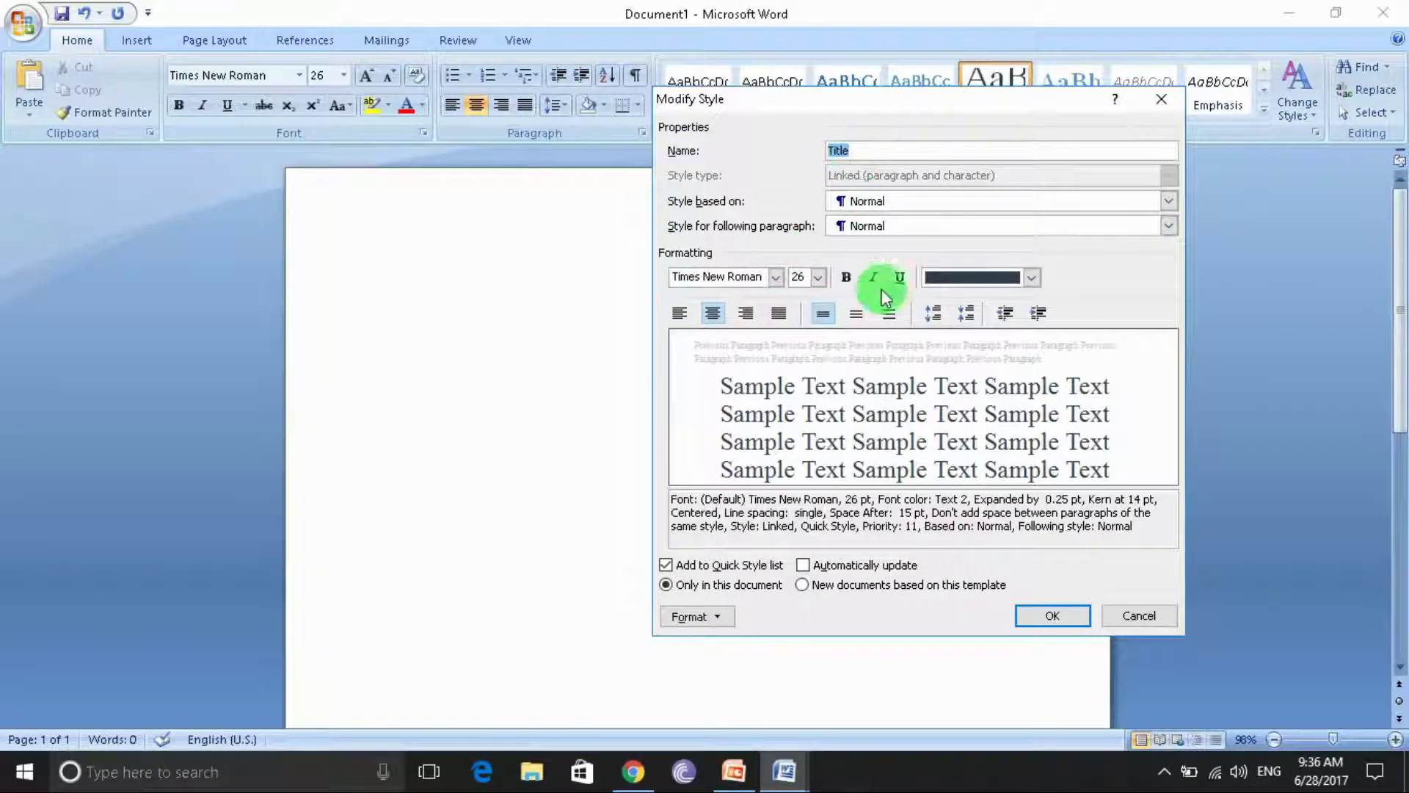
left_click(845, 277)
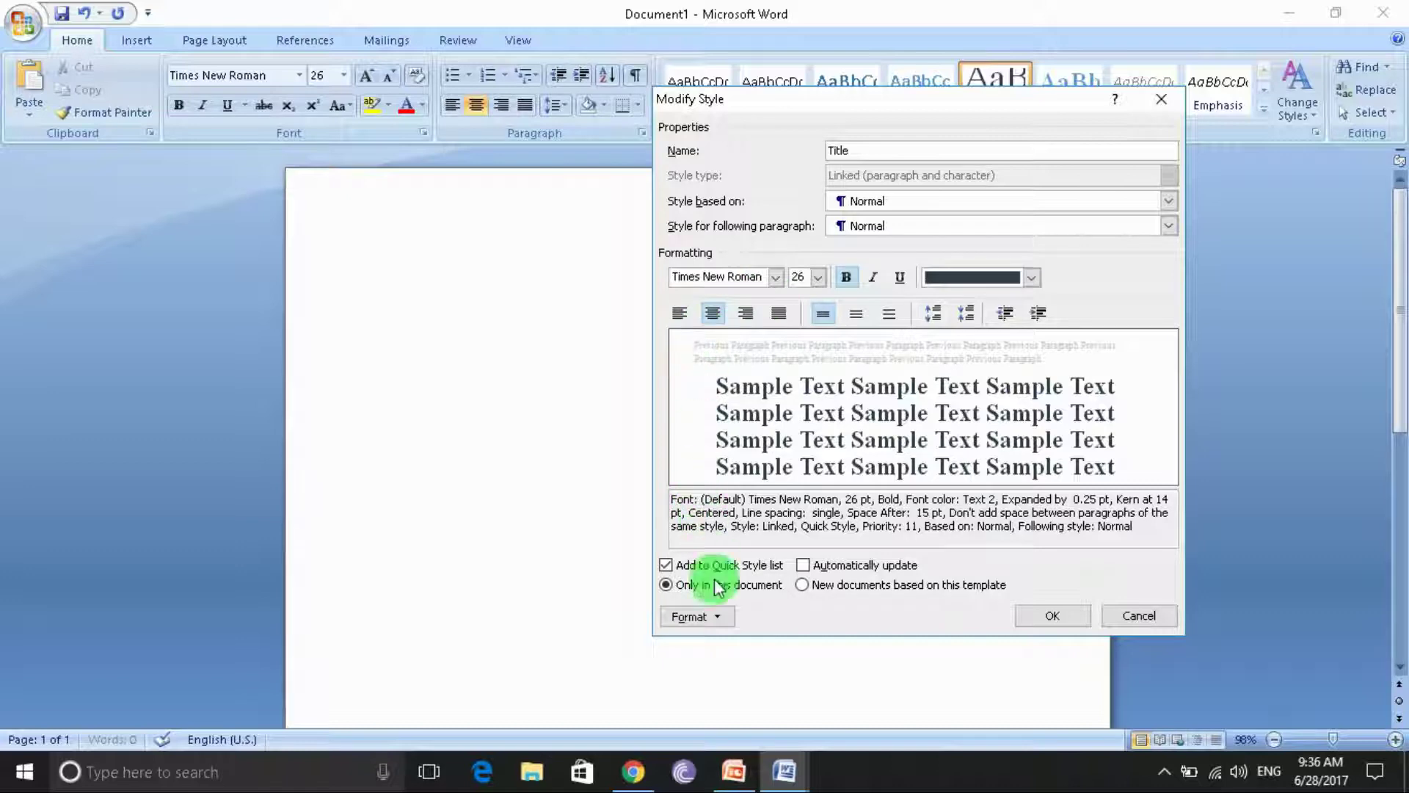
left_click(703, 616)
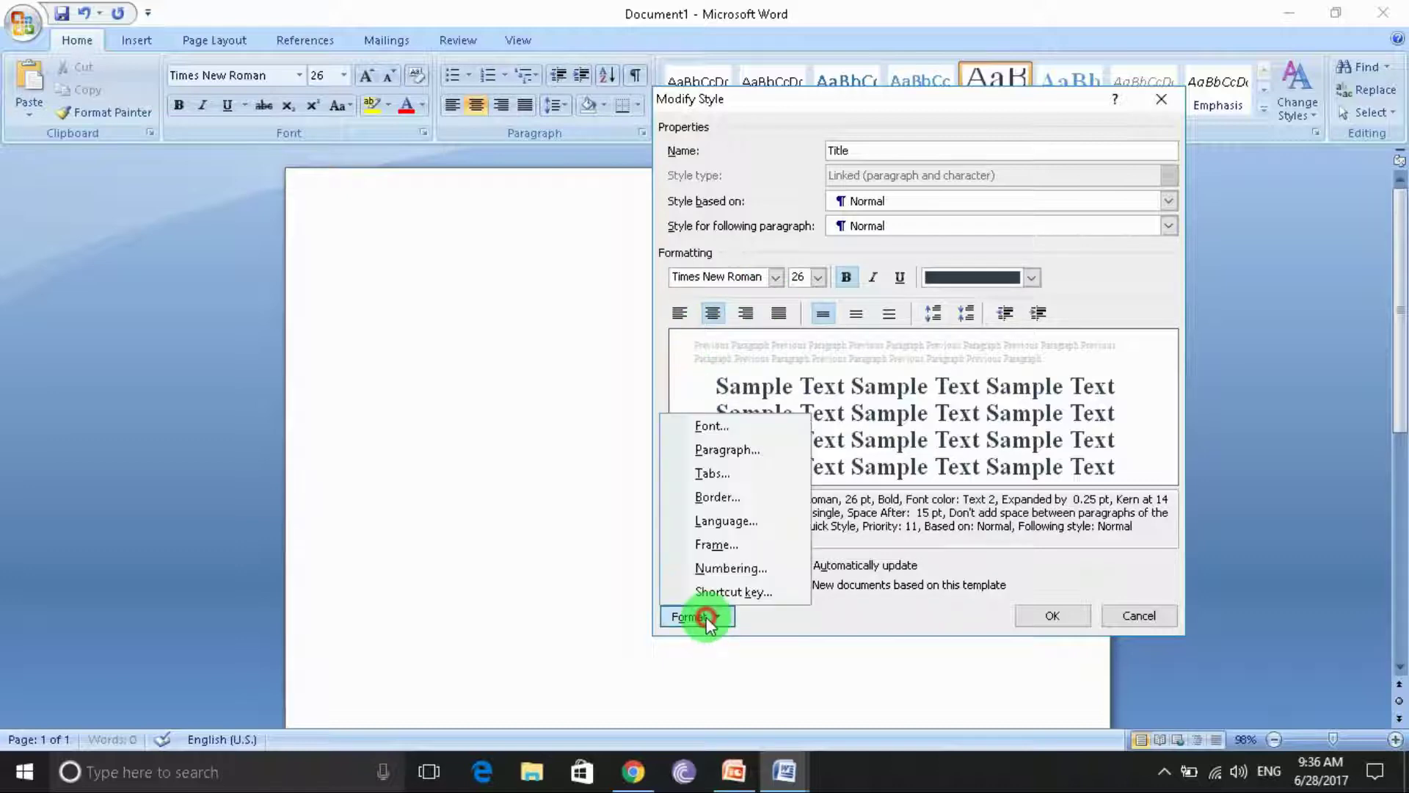
left_click(715, 498)
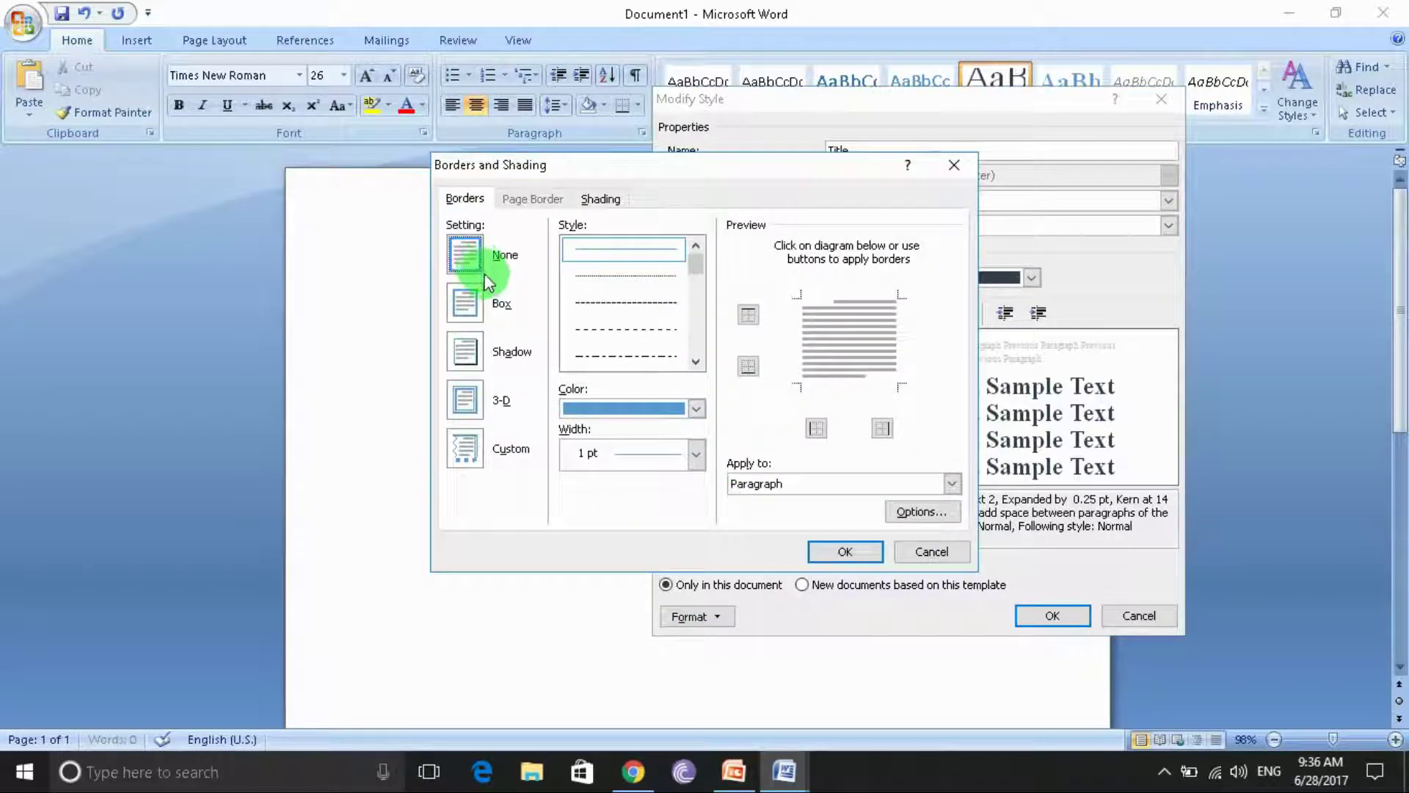
left_click(499, 304)
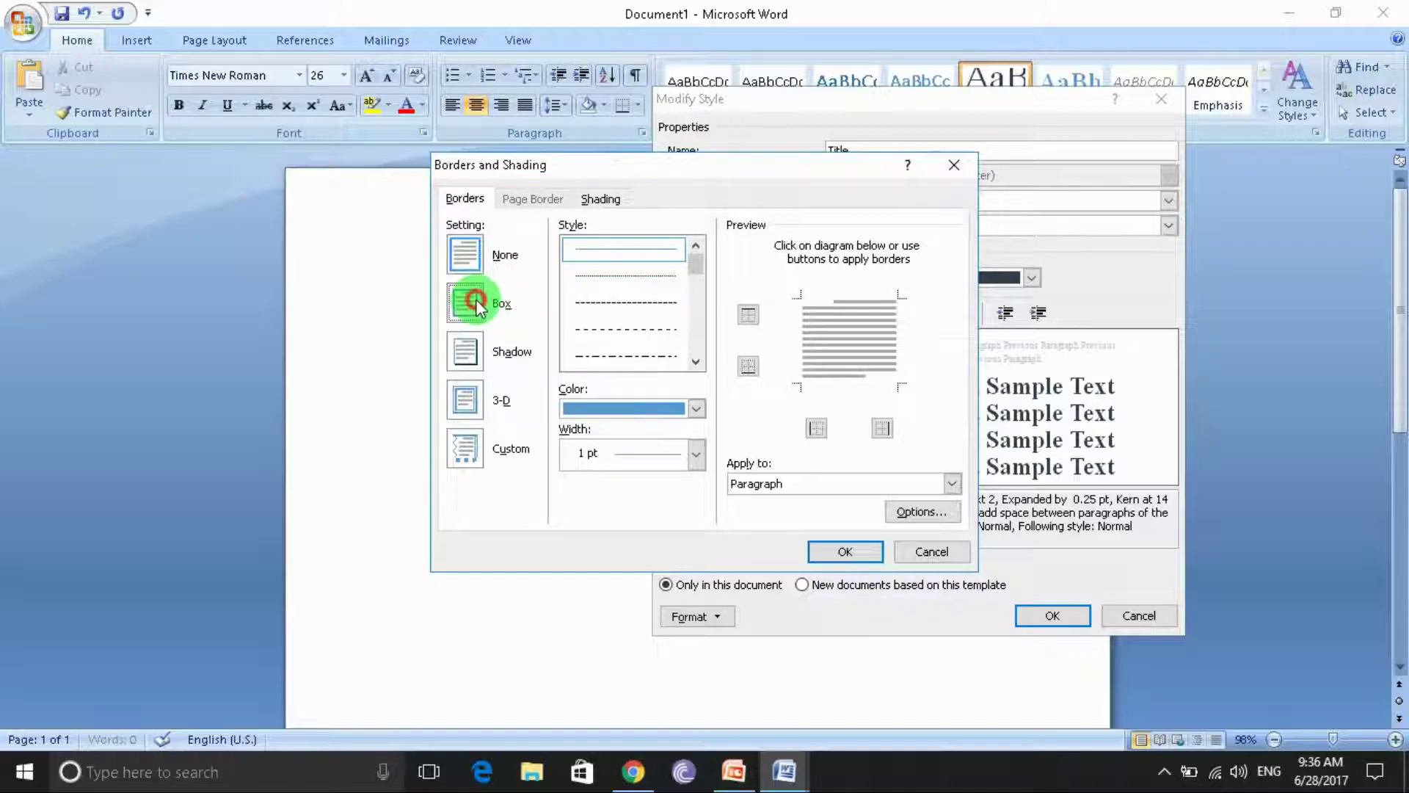
left_click(475, 298)
left_click(470, 252)
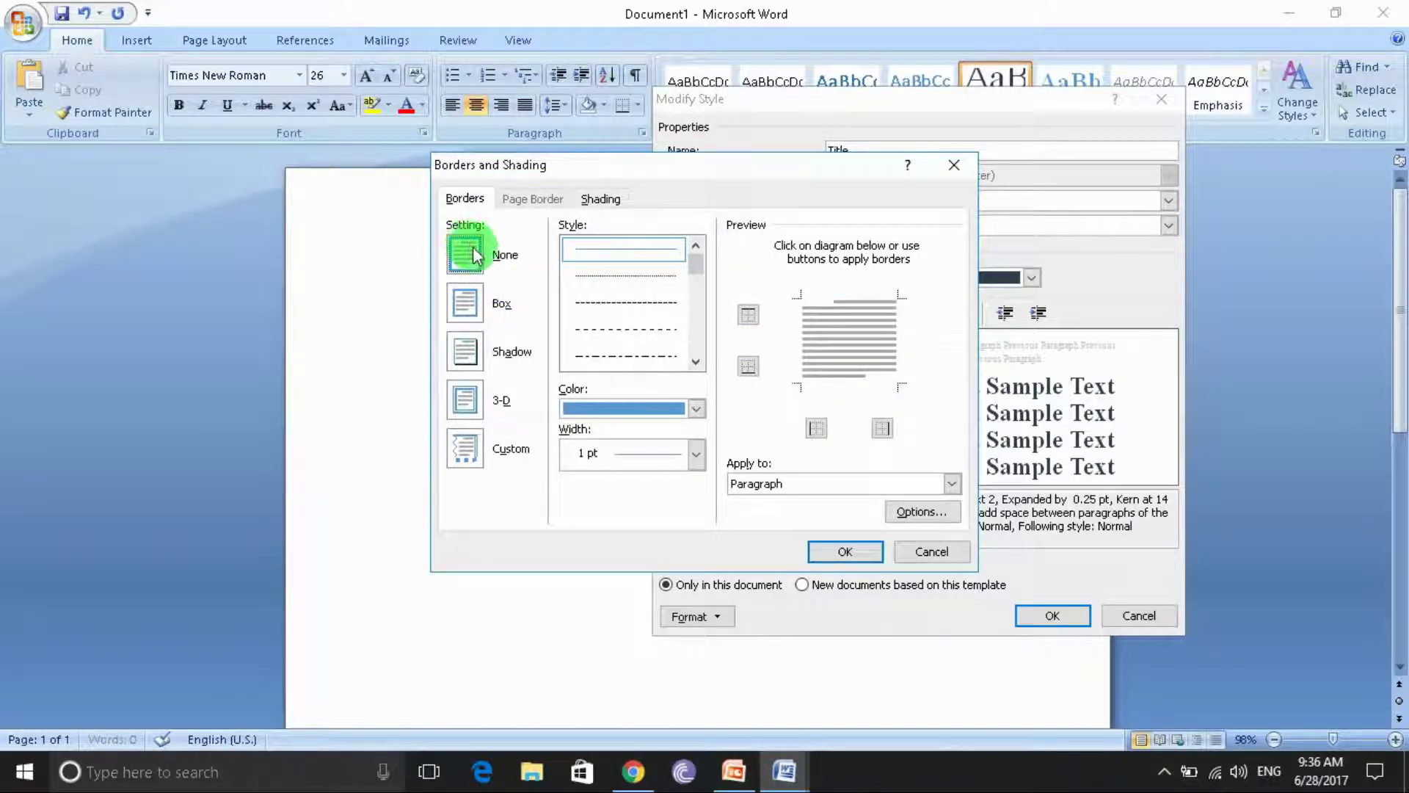
left_click(844, 551)
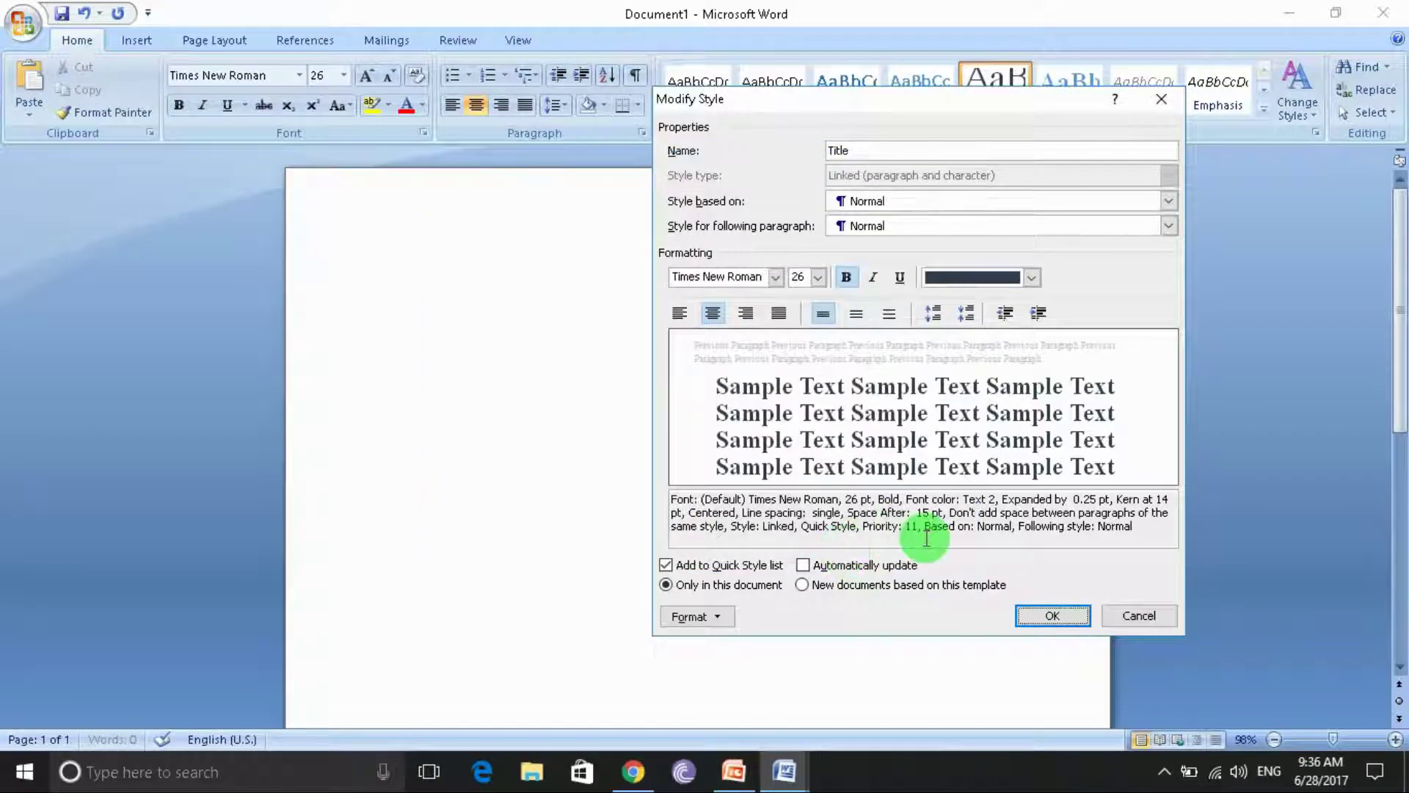
left_click(1052, 615)
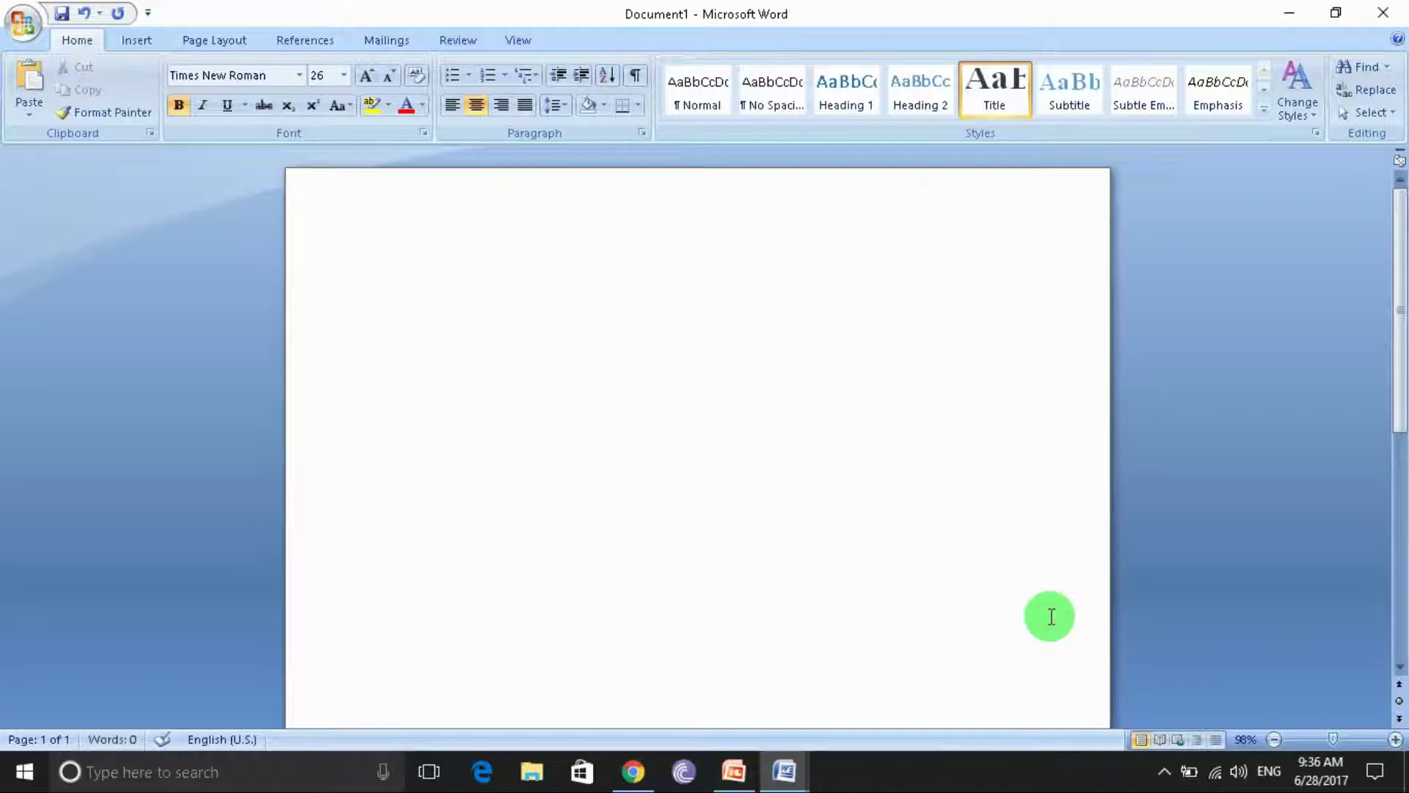
Type 'REPORT WRITING' as the title and start a new line below it.
type("U")
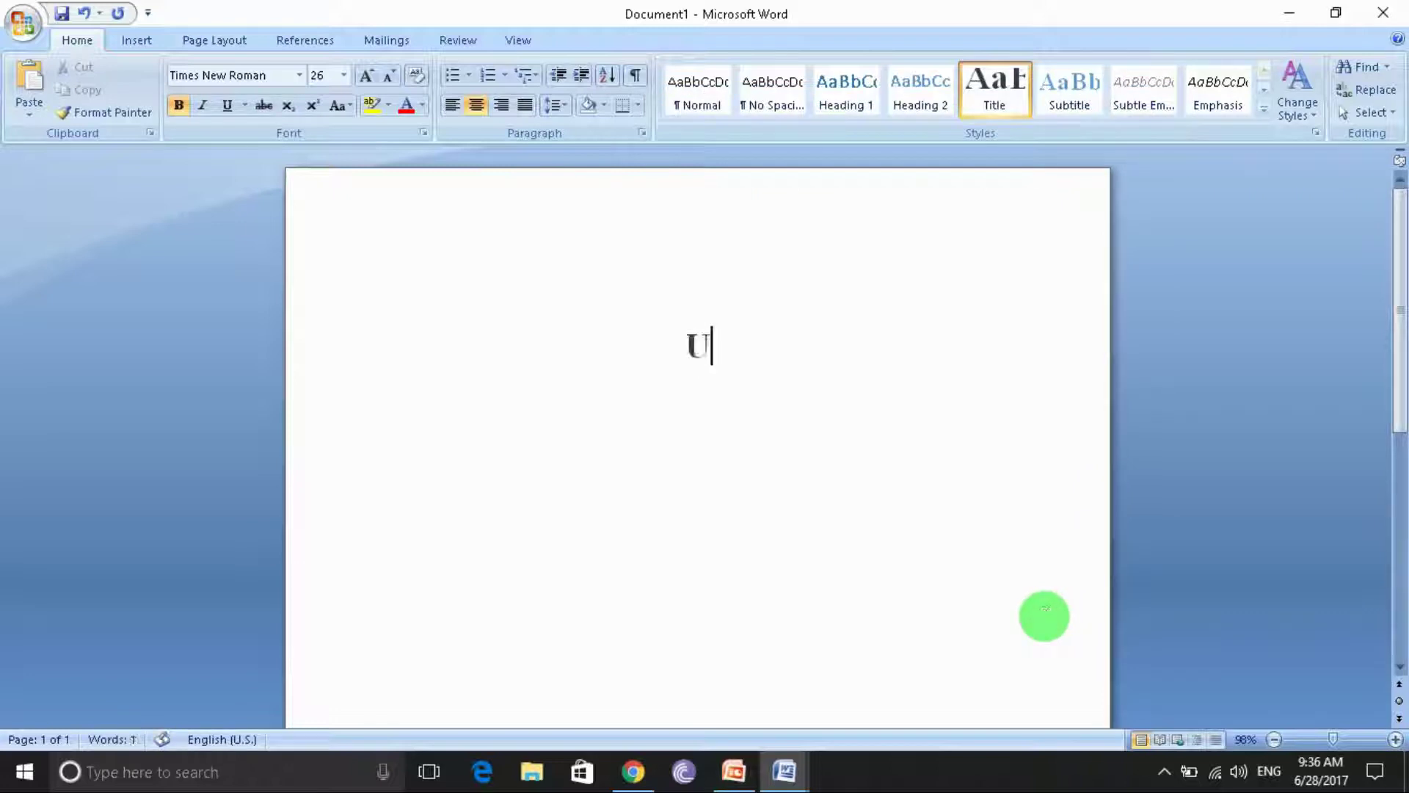
key("BackSpace")
type("rE")
key("BackSpace")
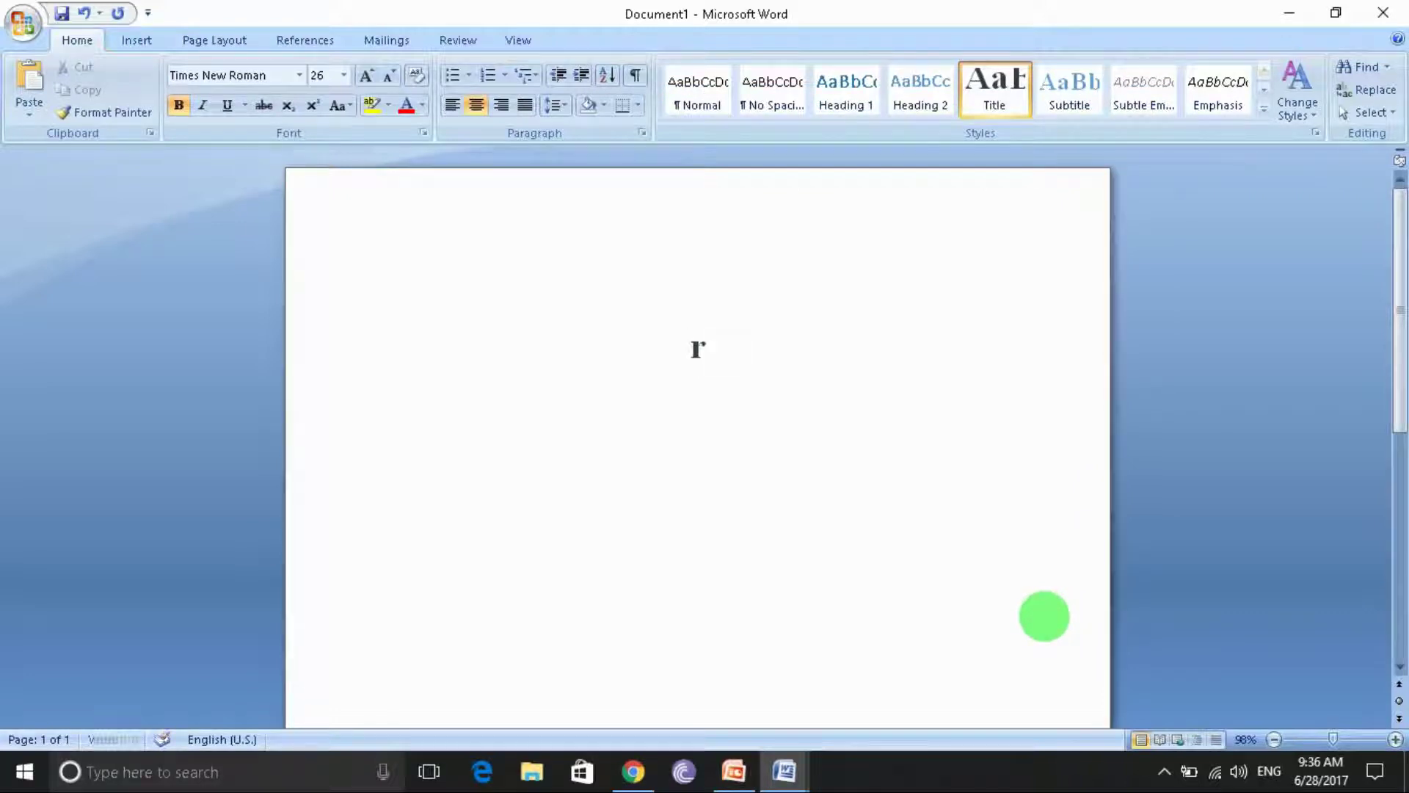
key("BackSpace")
type("RE")
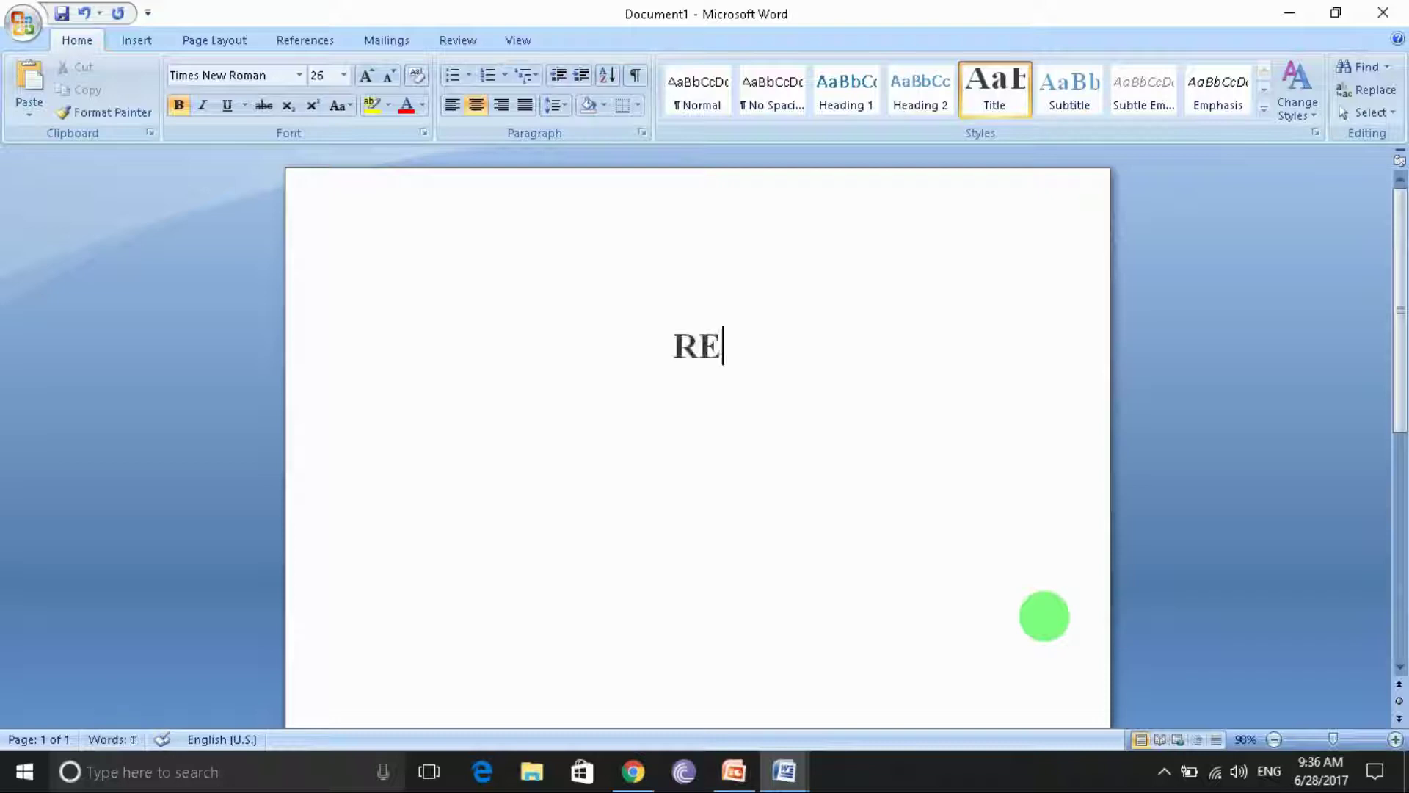
type("PORT W")
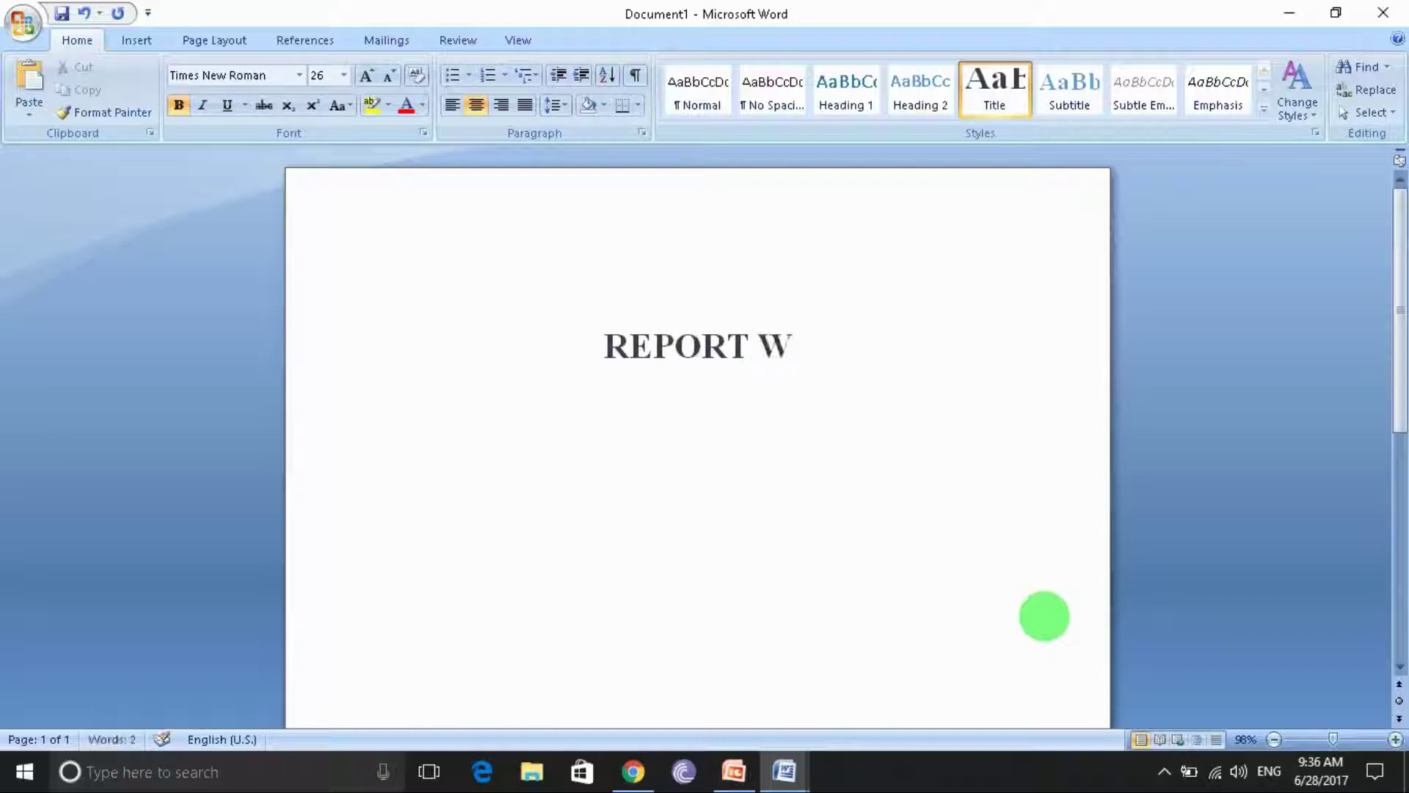
type("RITING")
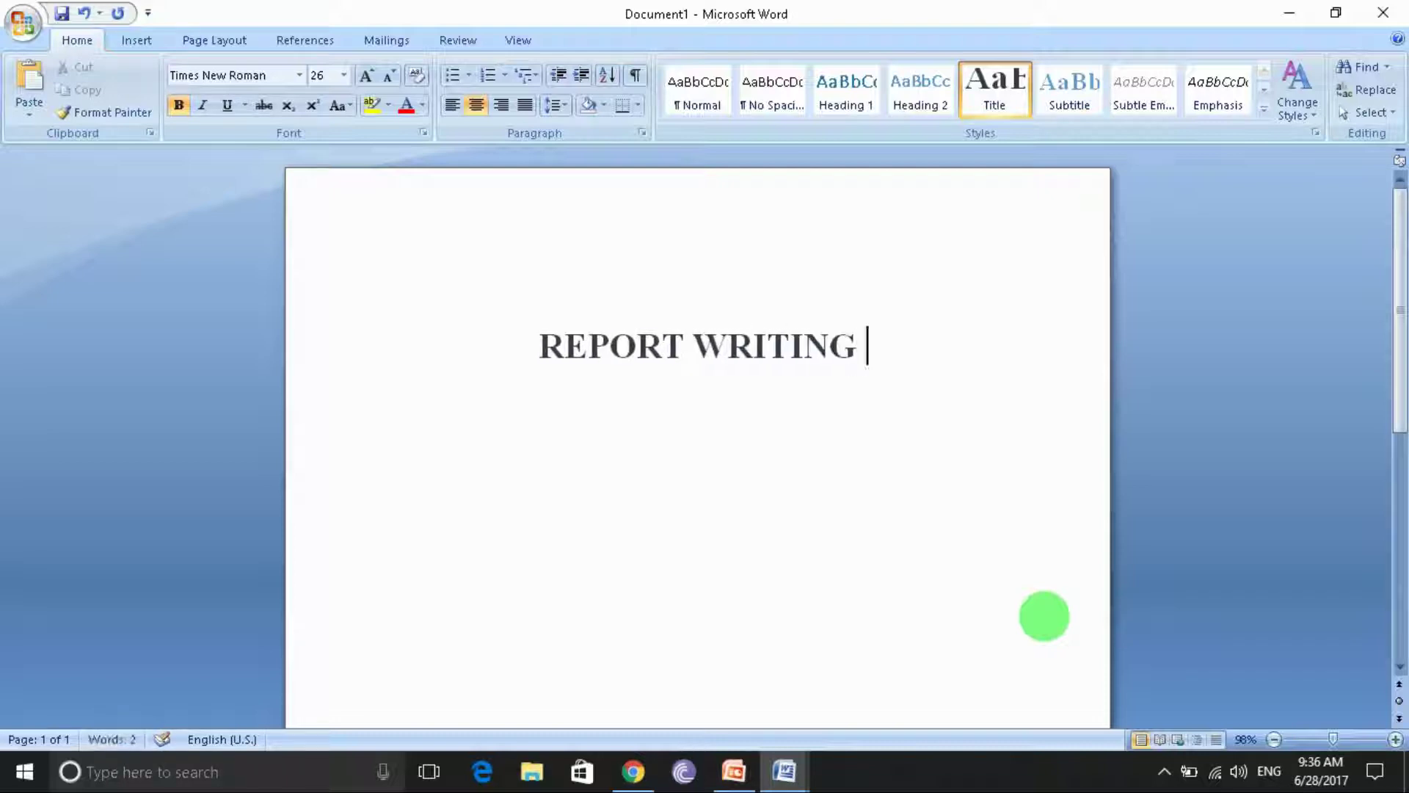
key("Return")
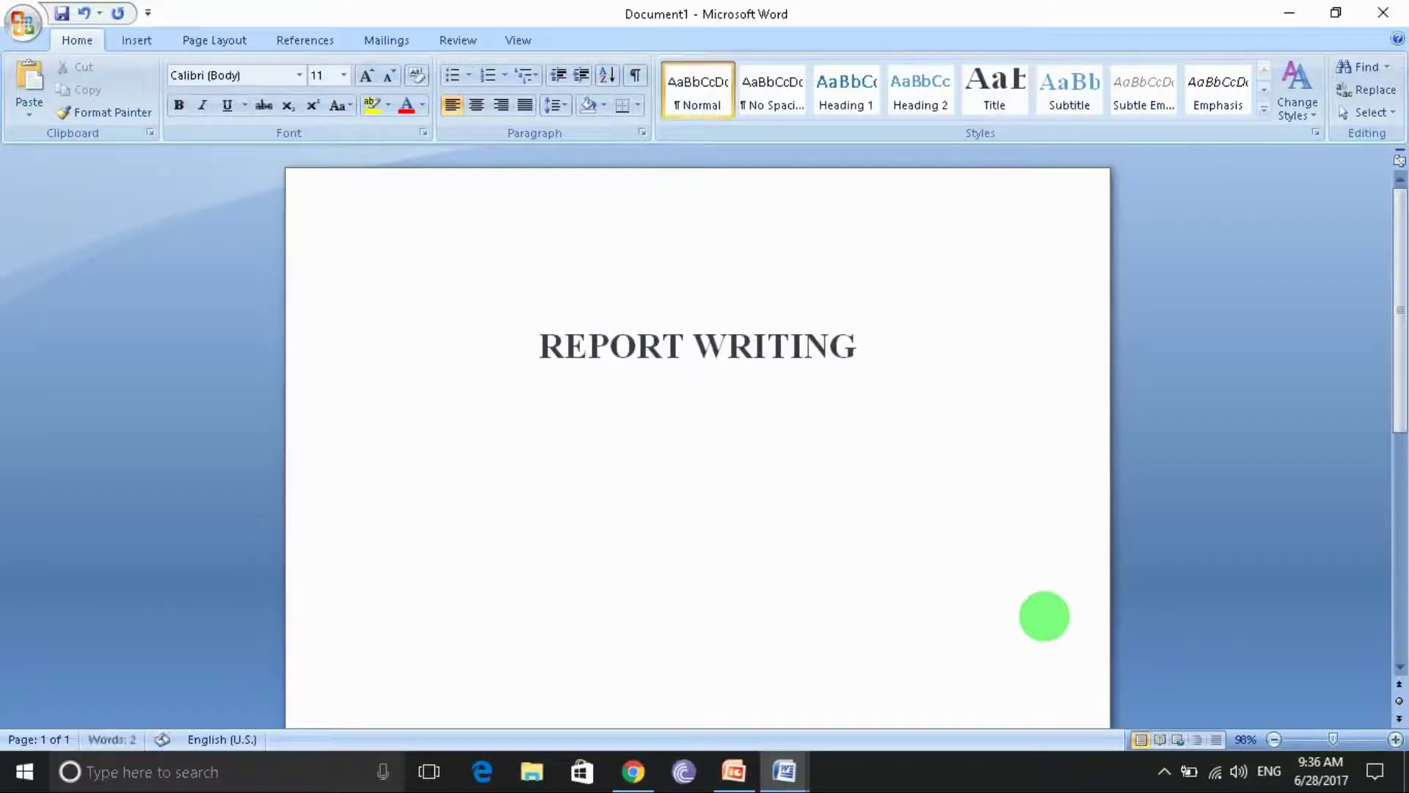
Apply the Subtitle style to the new line, keeping it centred, bold Times New Roman 18.
right_click(1050, 99)
left_click(1077, 137)
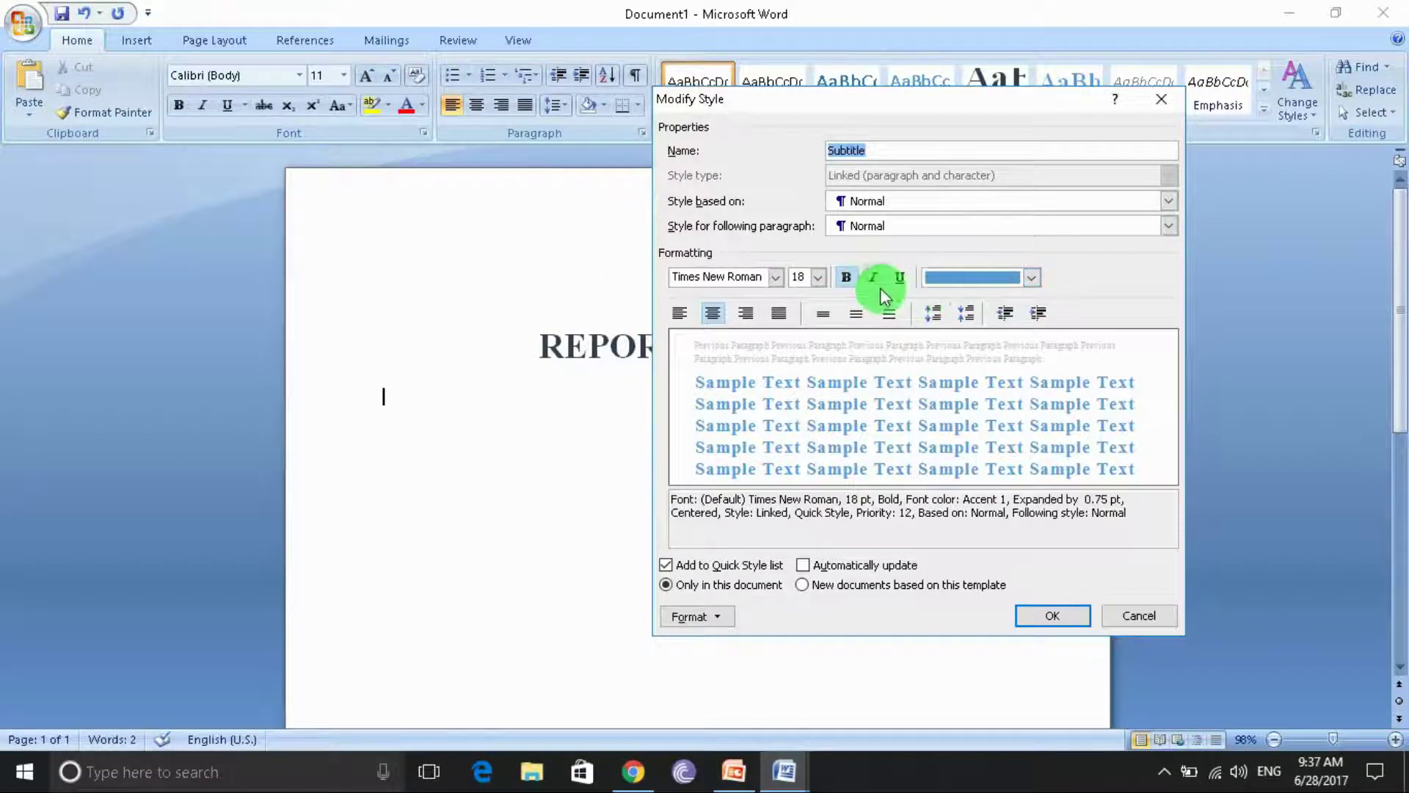
left_click(1038, 616)
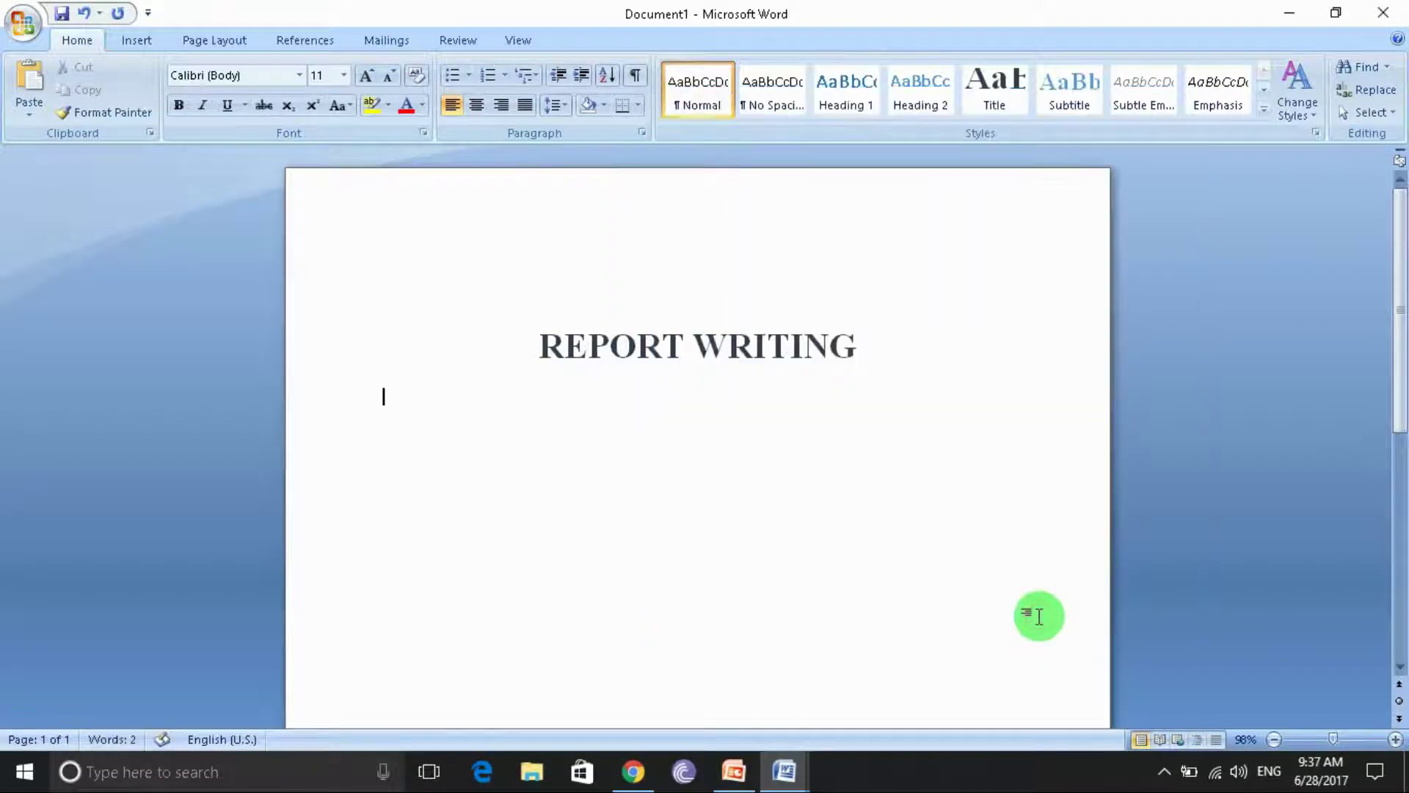
right_click(1073, 94)
left_click(1123, 132)
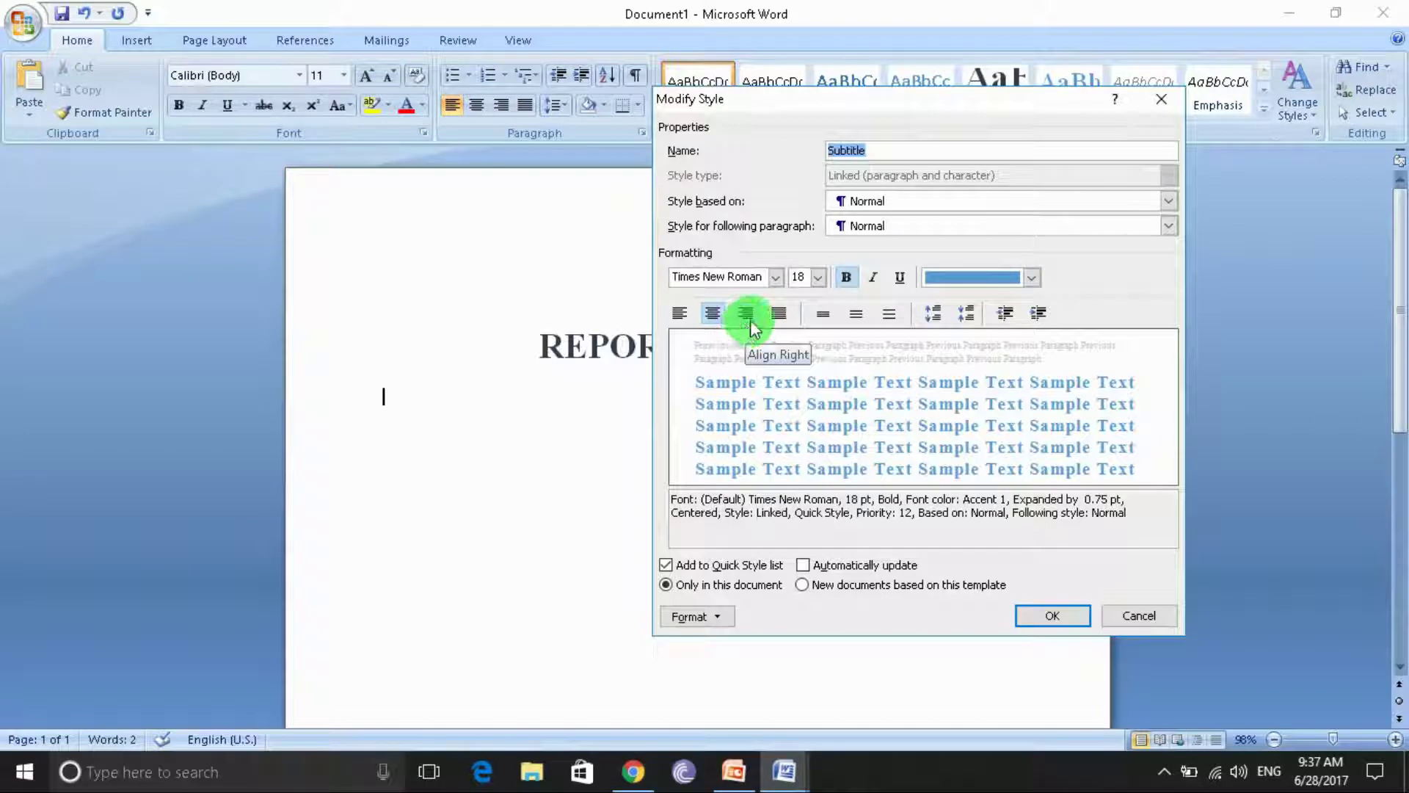
left_click(719, 316)
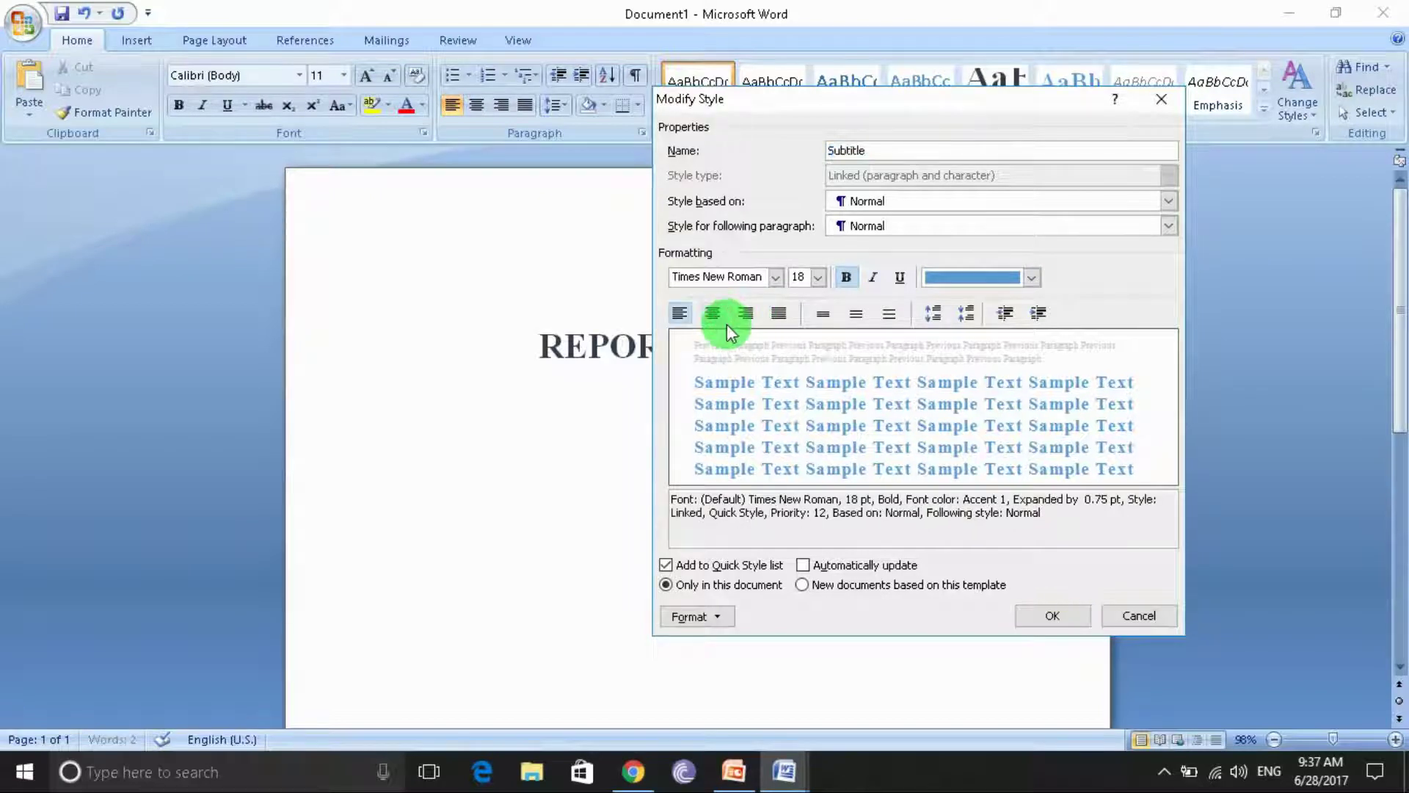
left_click(1053, 615)
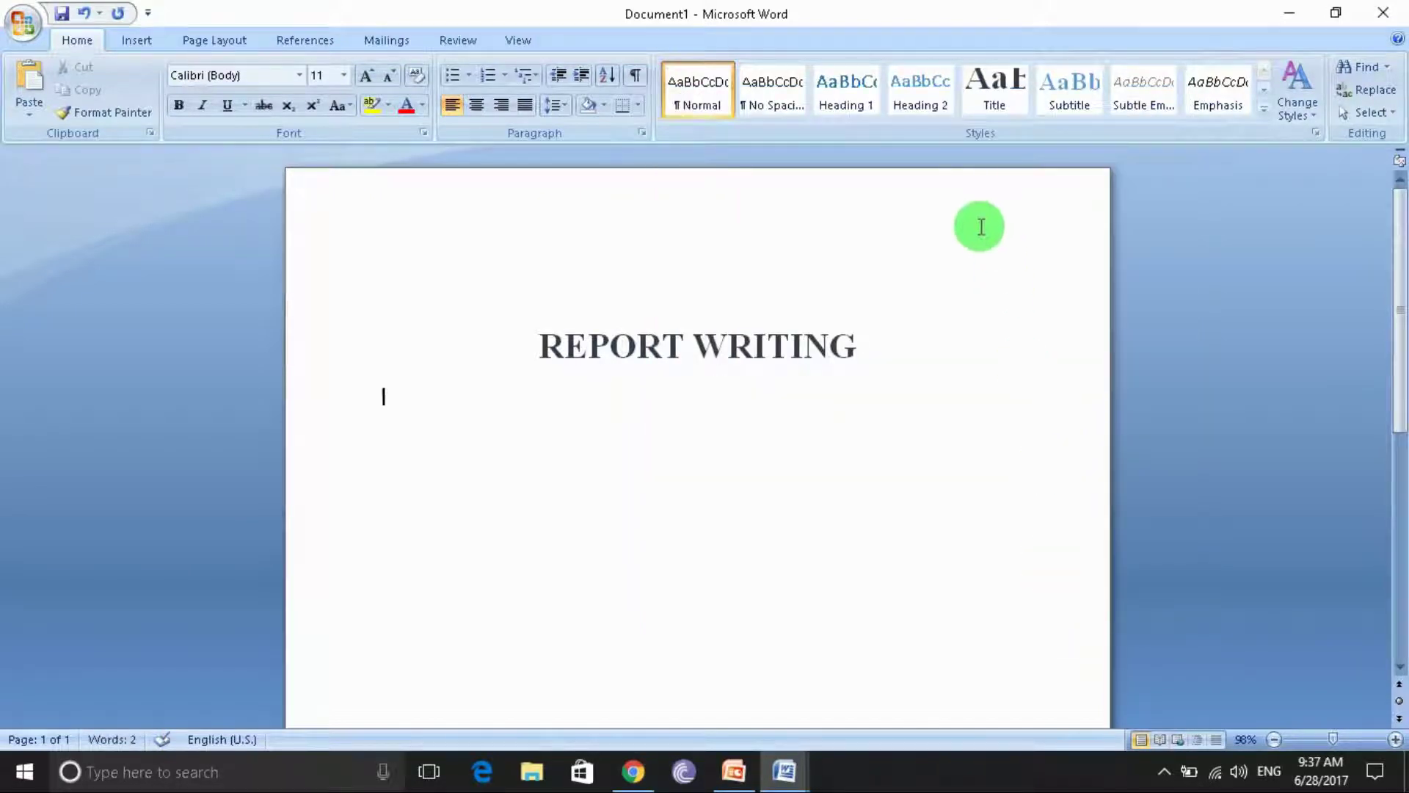
left_click(1042, 95)
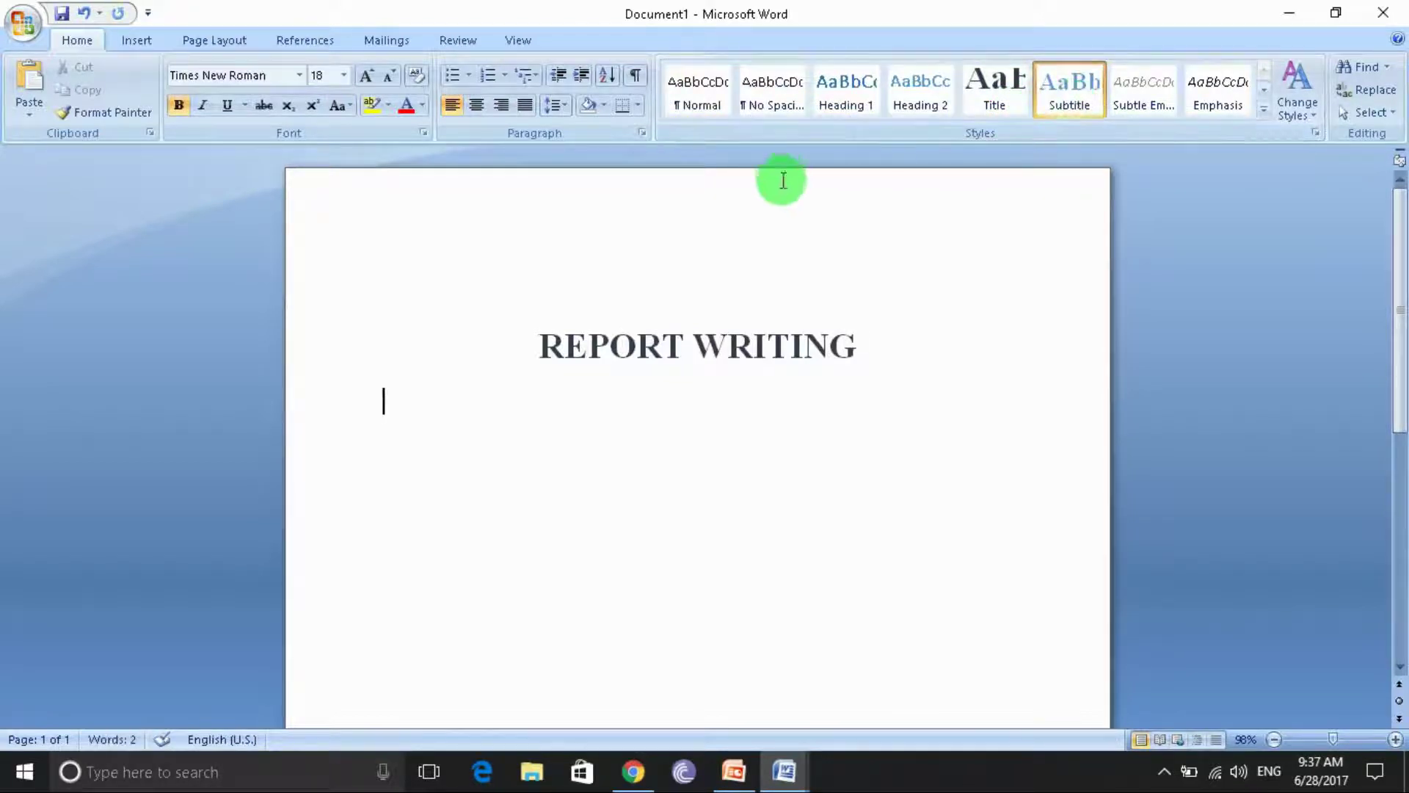
right_click(1059, 110)
left_click(1092, 134)
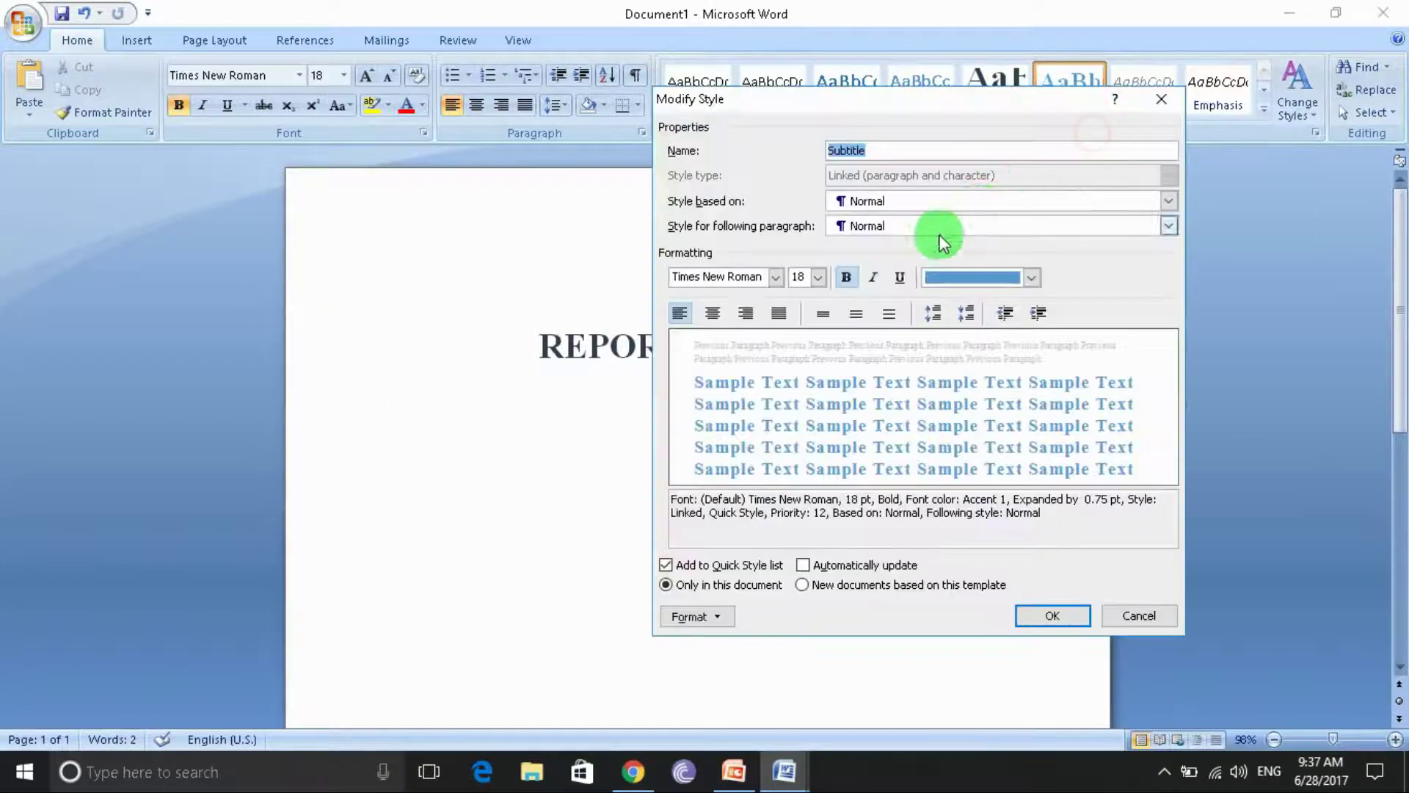
left_click(719, 314)
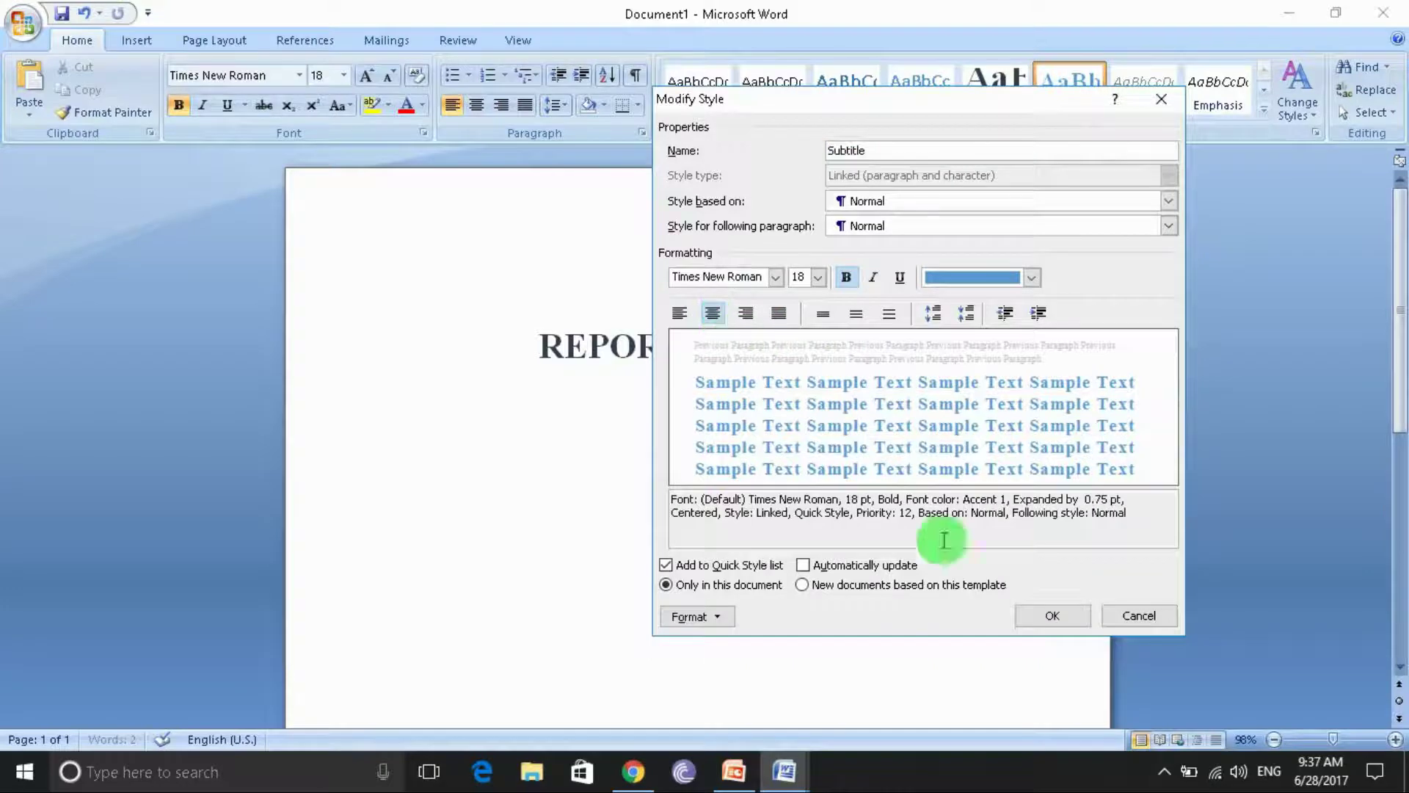
left_click(1052, 617)
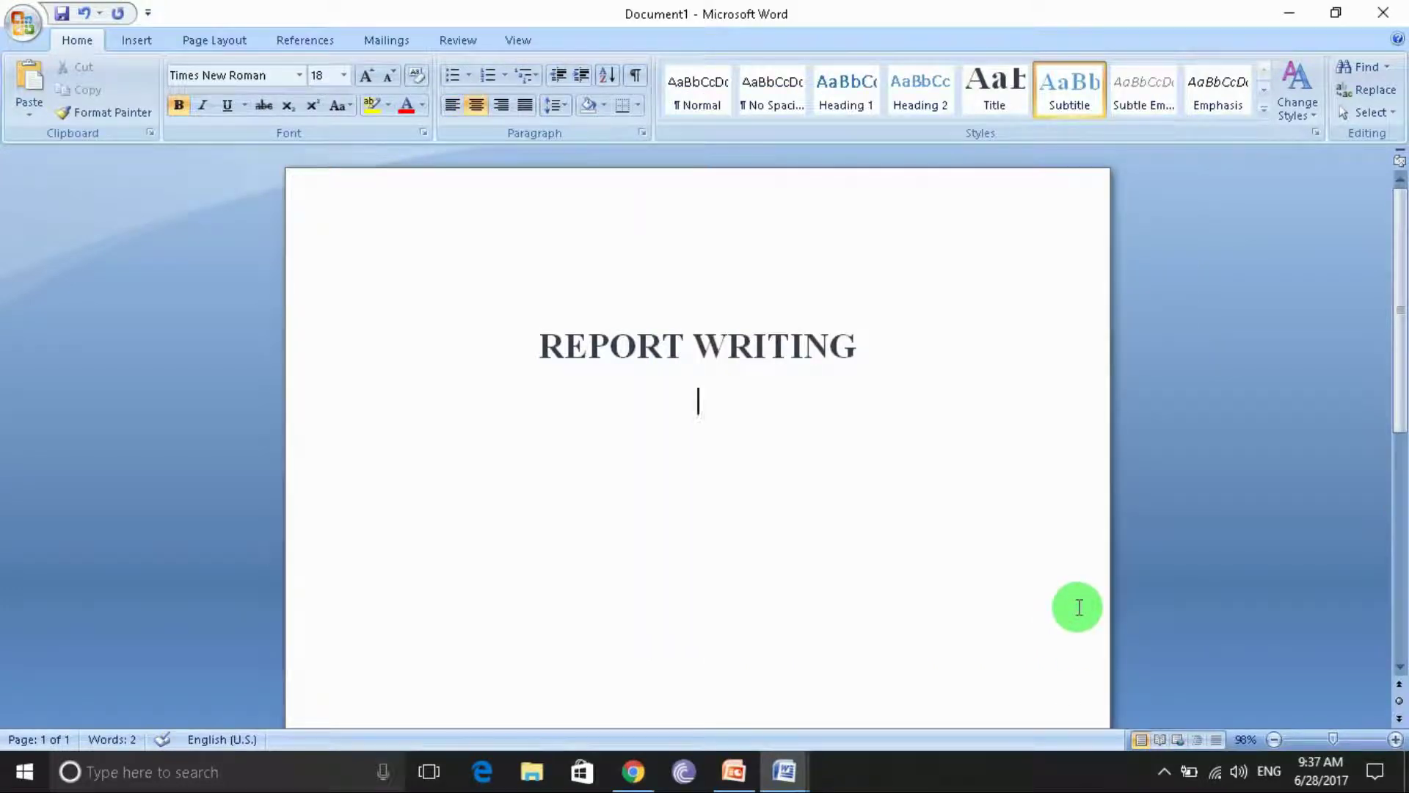
Type 'REPORT WRITING' as the subtitle and add blank lines with formatting cleared.
type("REPORT ")
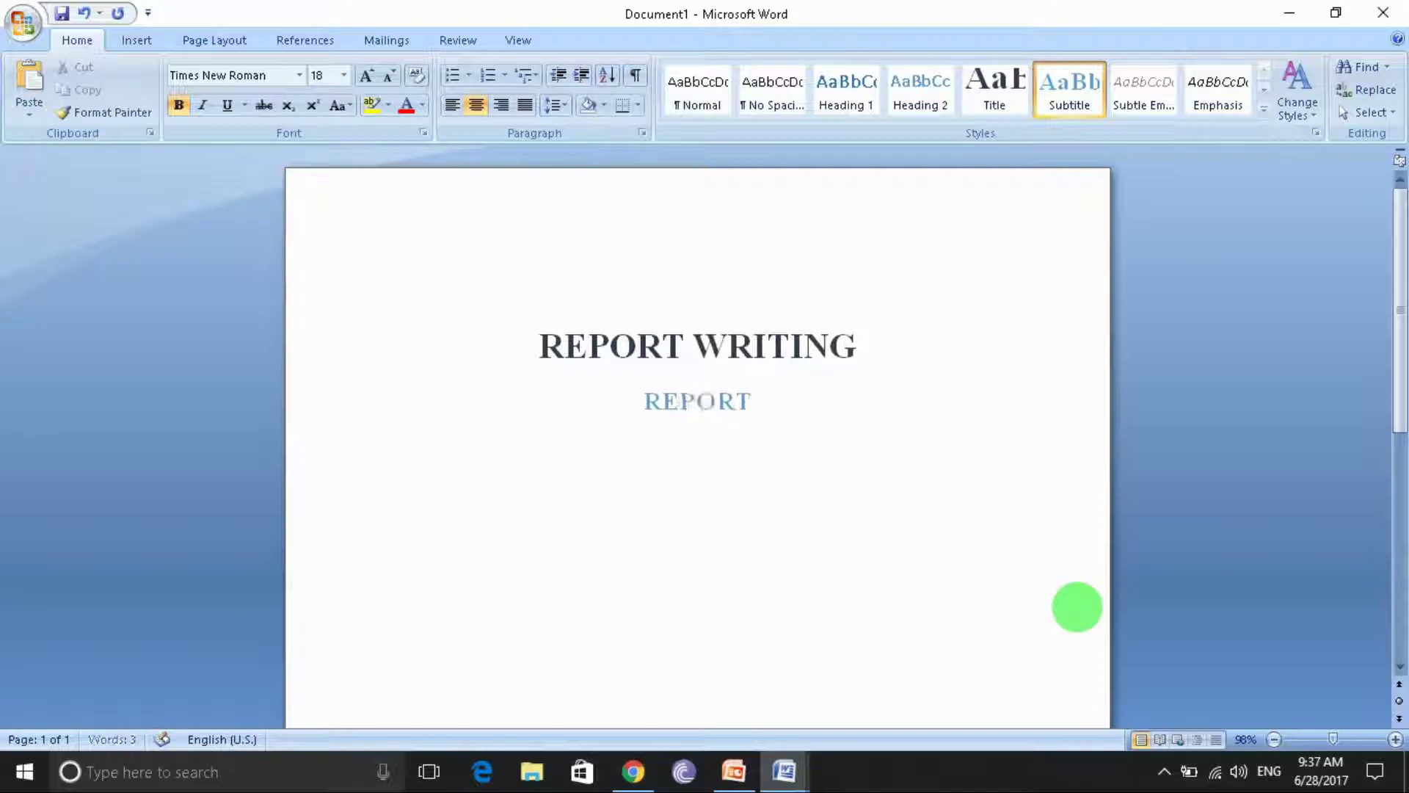
type("WRITING")
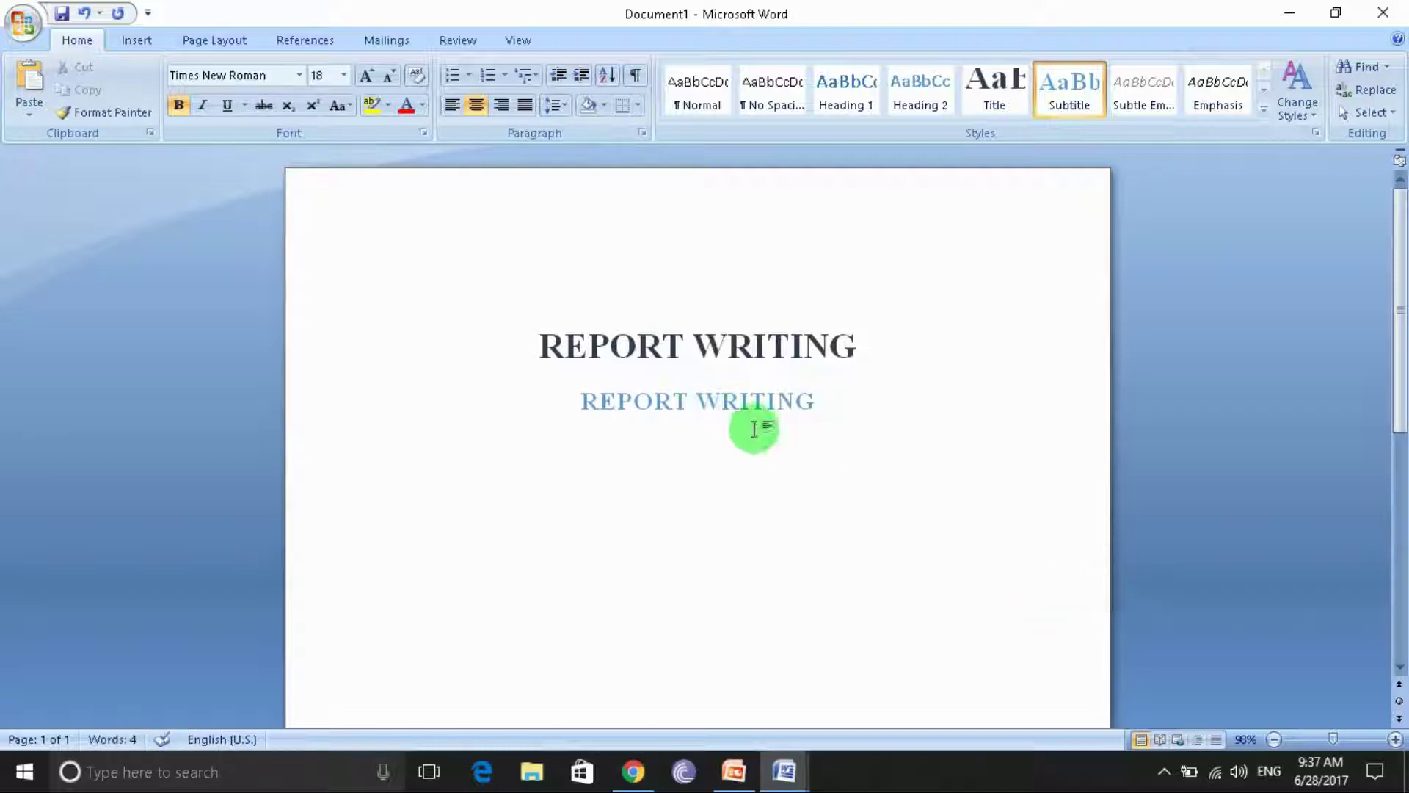
scroll(807, 455, "down", 1)
key("Return")
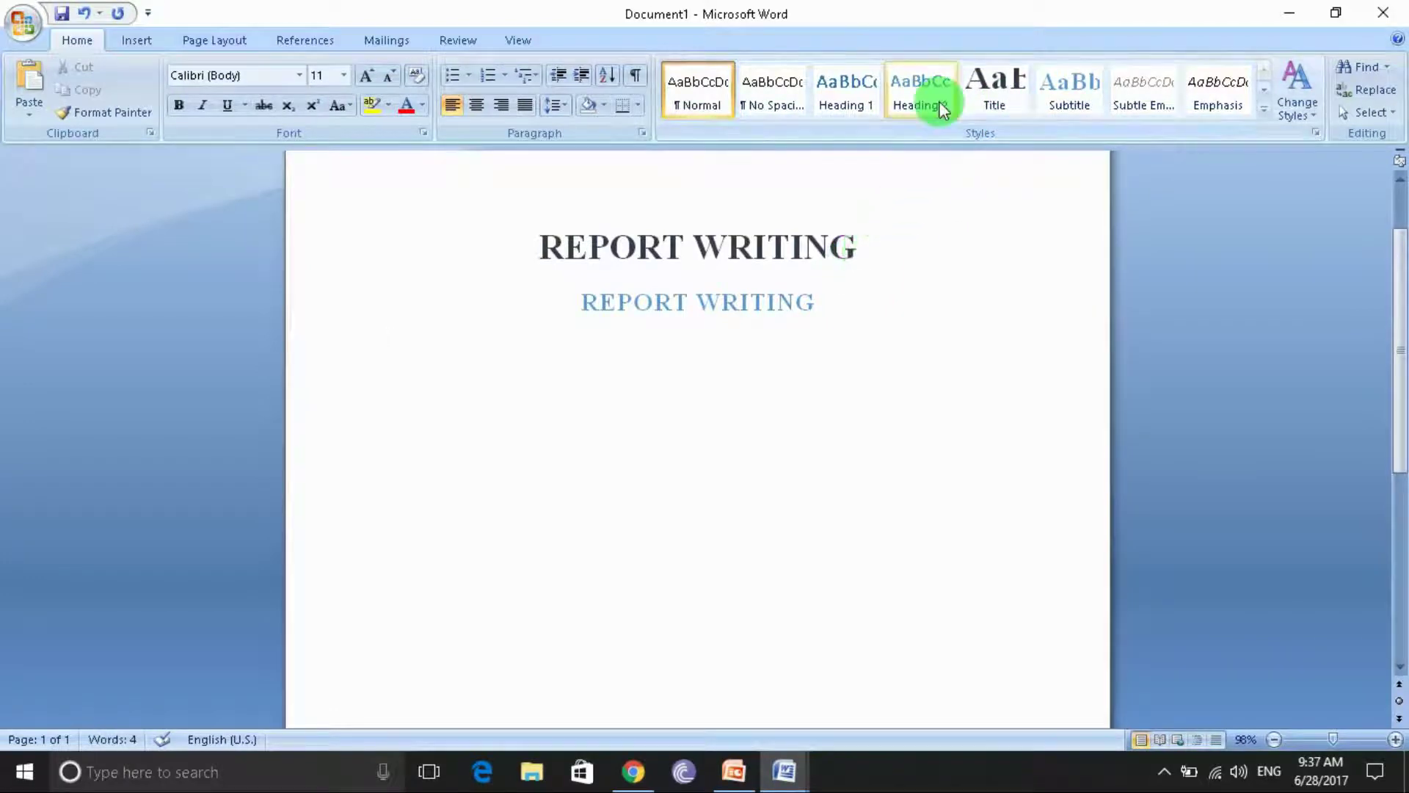
left_click(744, 377)
scroll(743, 378, "down", 3)
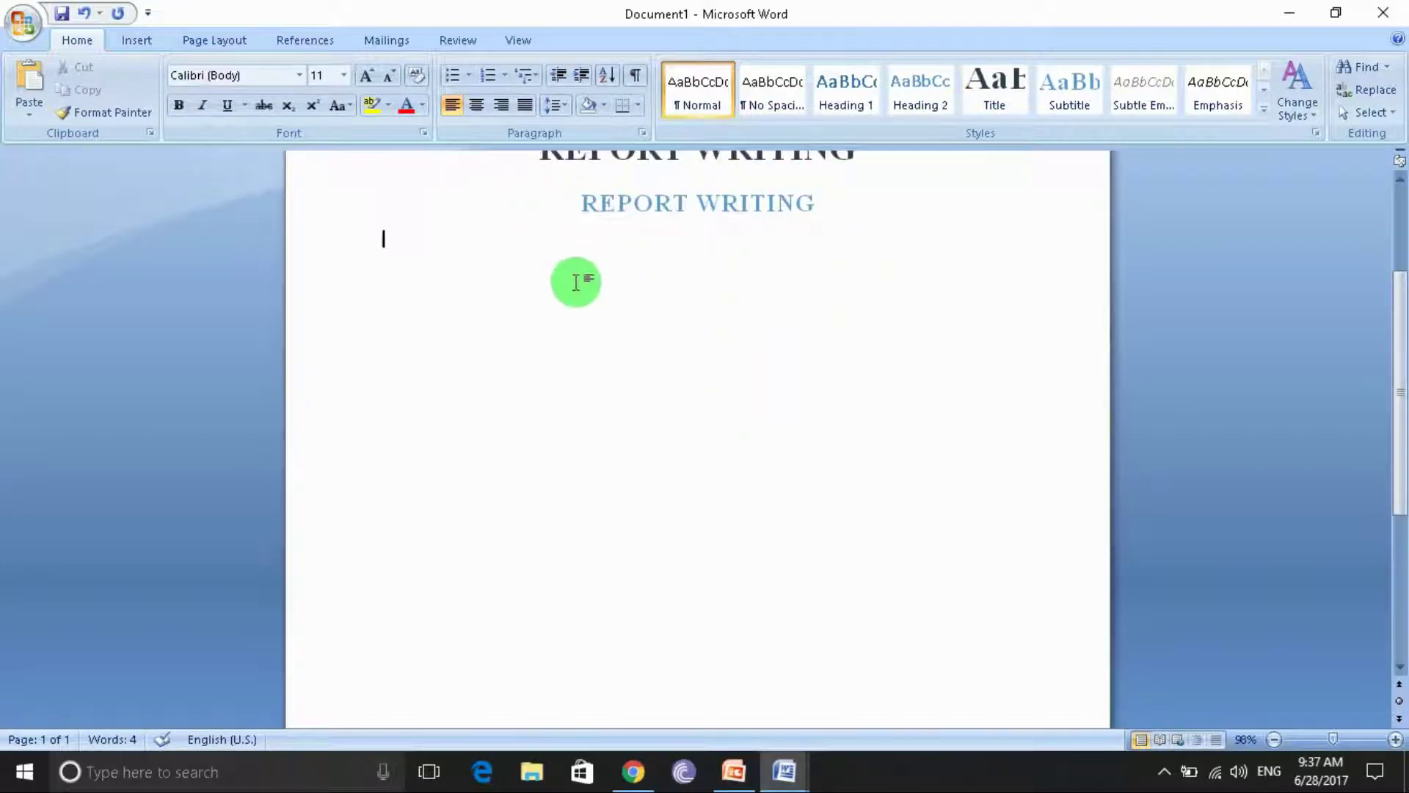
key("Return")
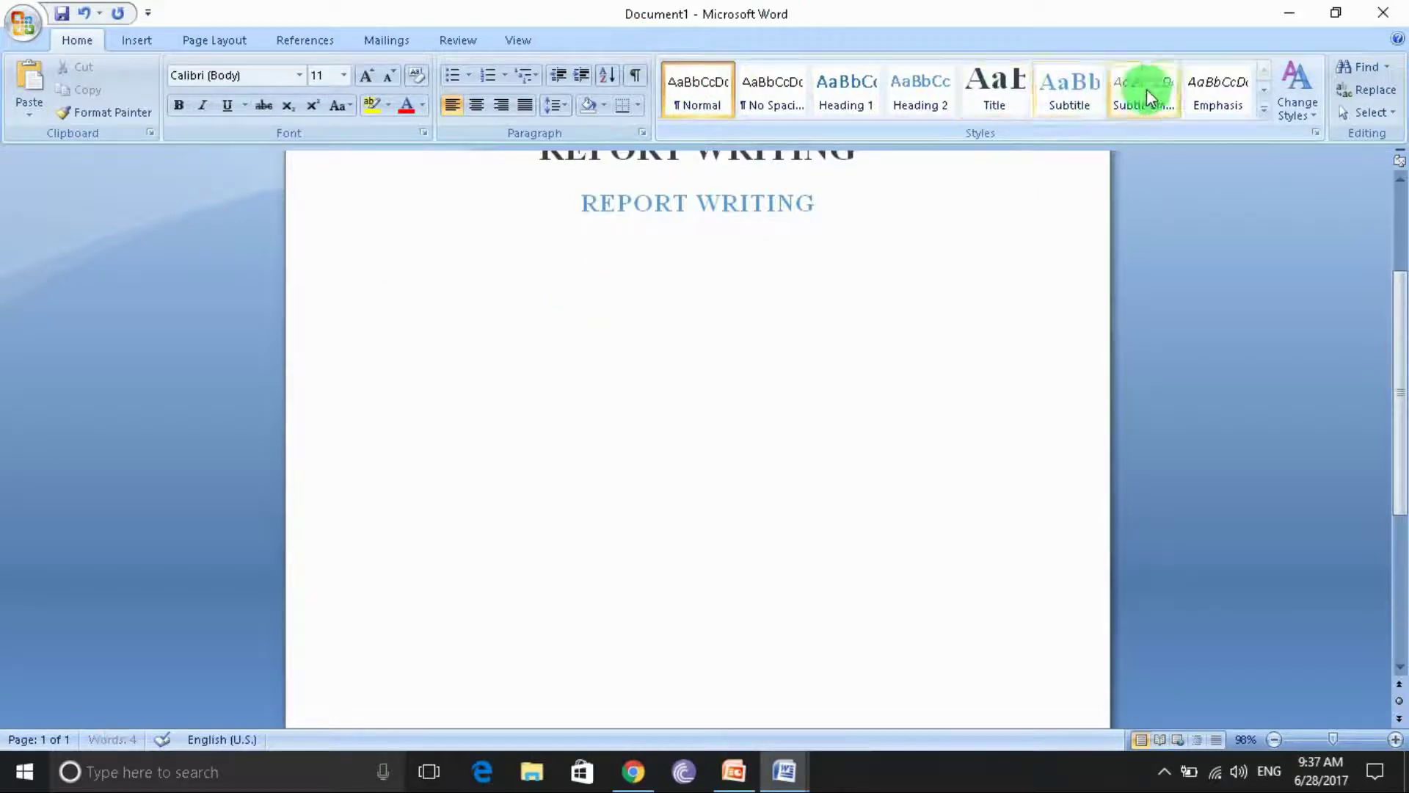
left_click(1264, 114)
left_click(719, 211)
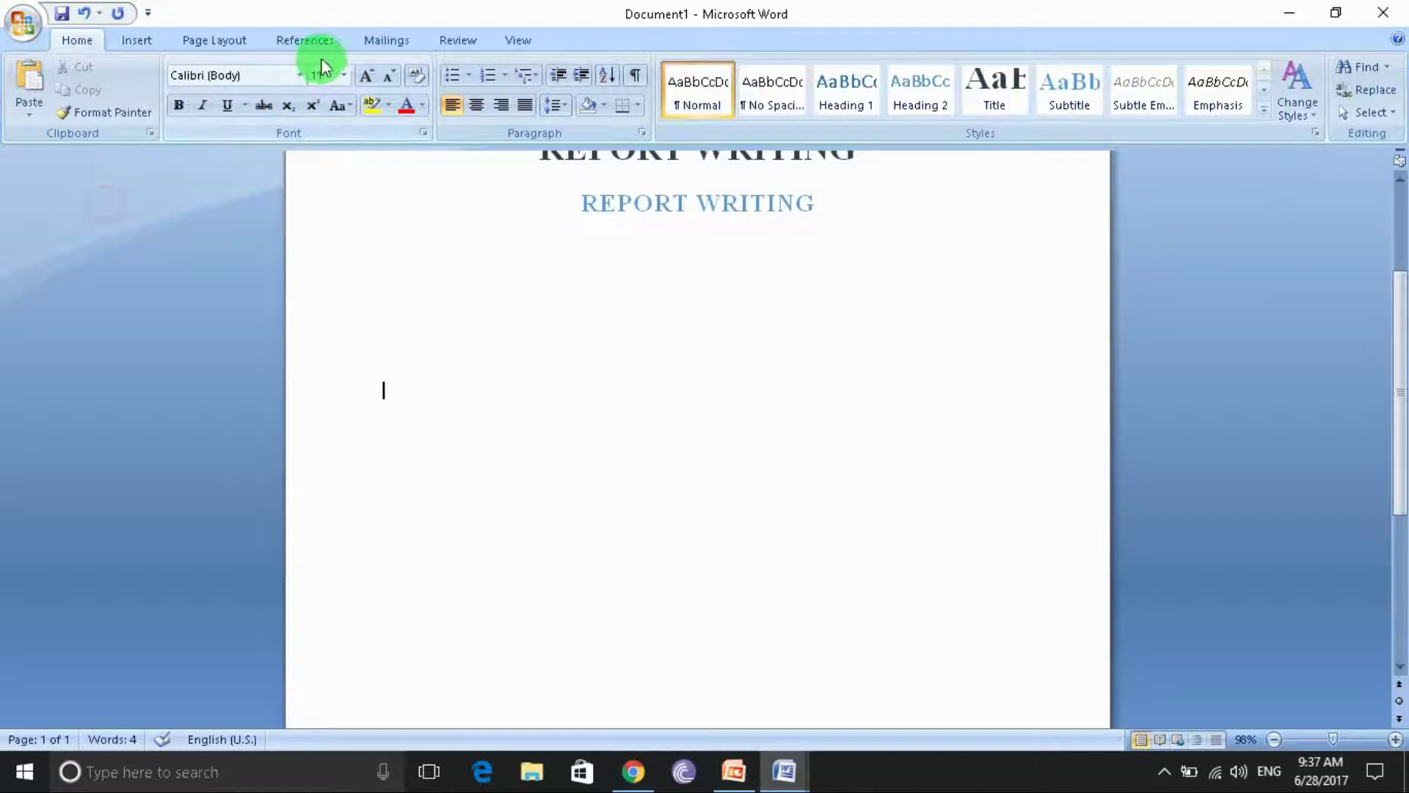
Format the blank line as bold 14 pt Times New Roman.
left_click(299, 74)
left_click(266, 190)
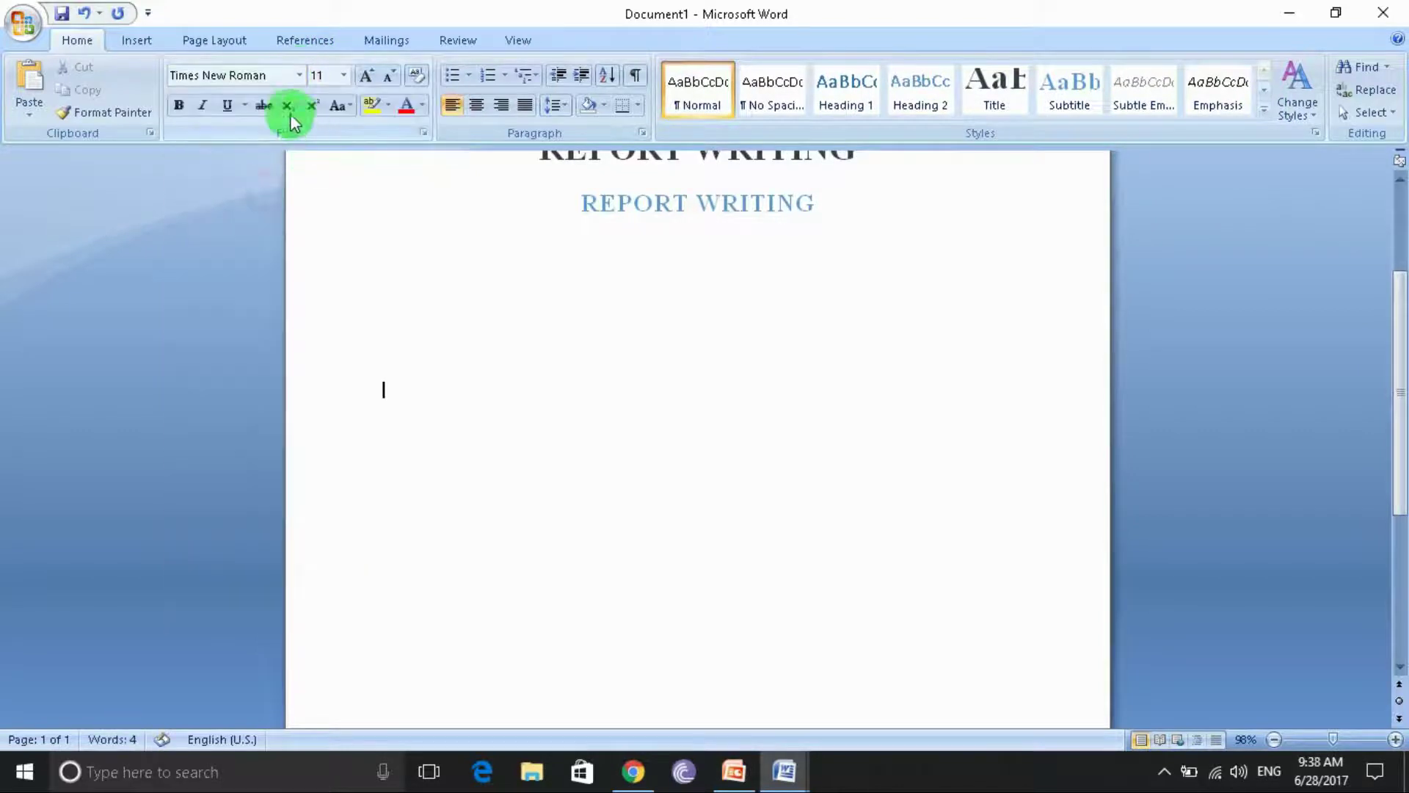
left_click(180, 109)
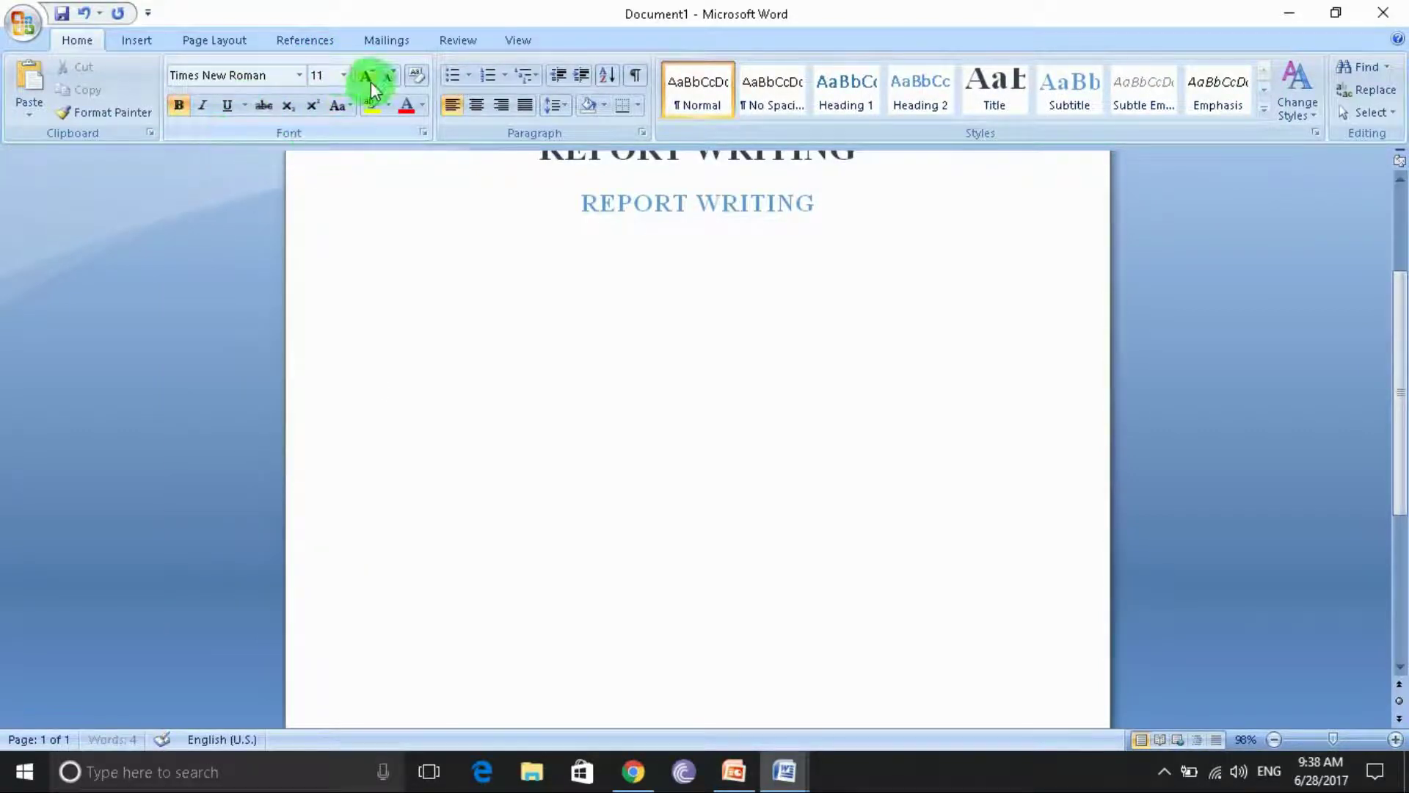
left_click(343, 74)
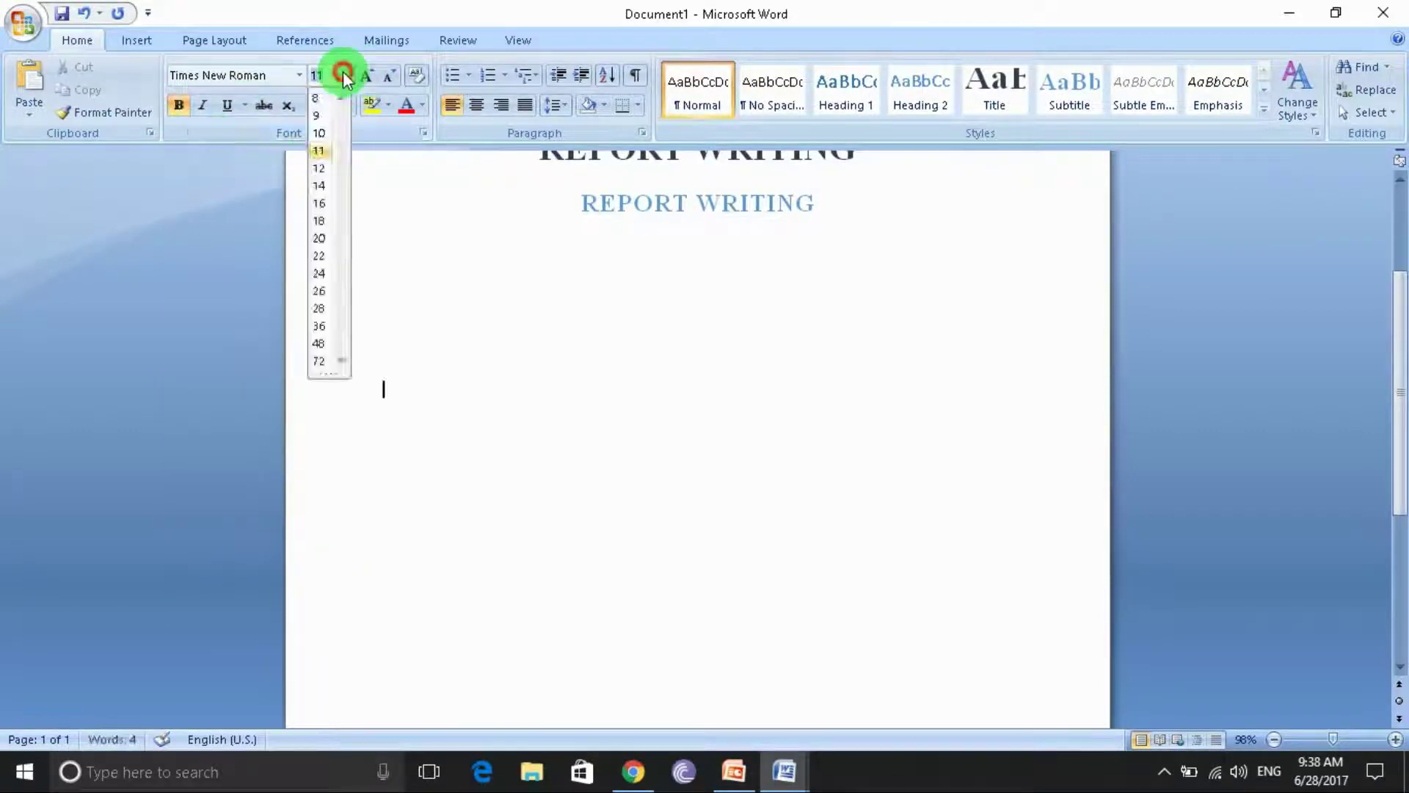
left_click(320, 185)
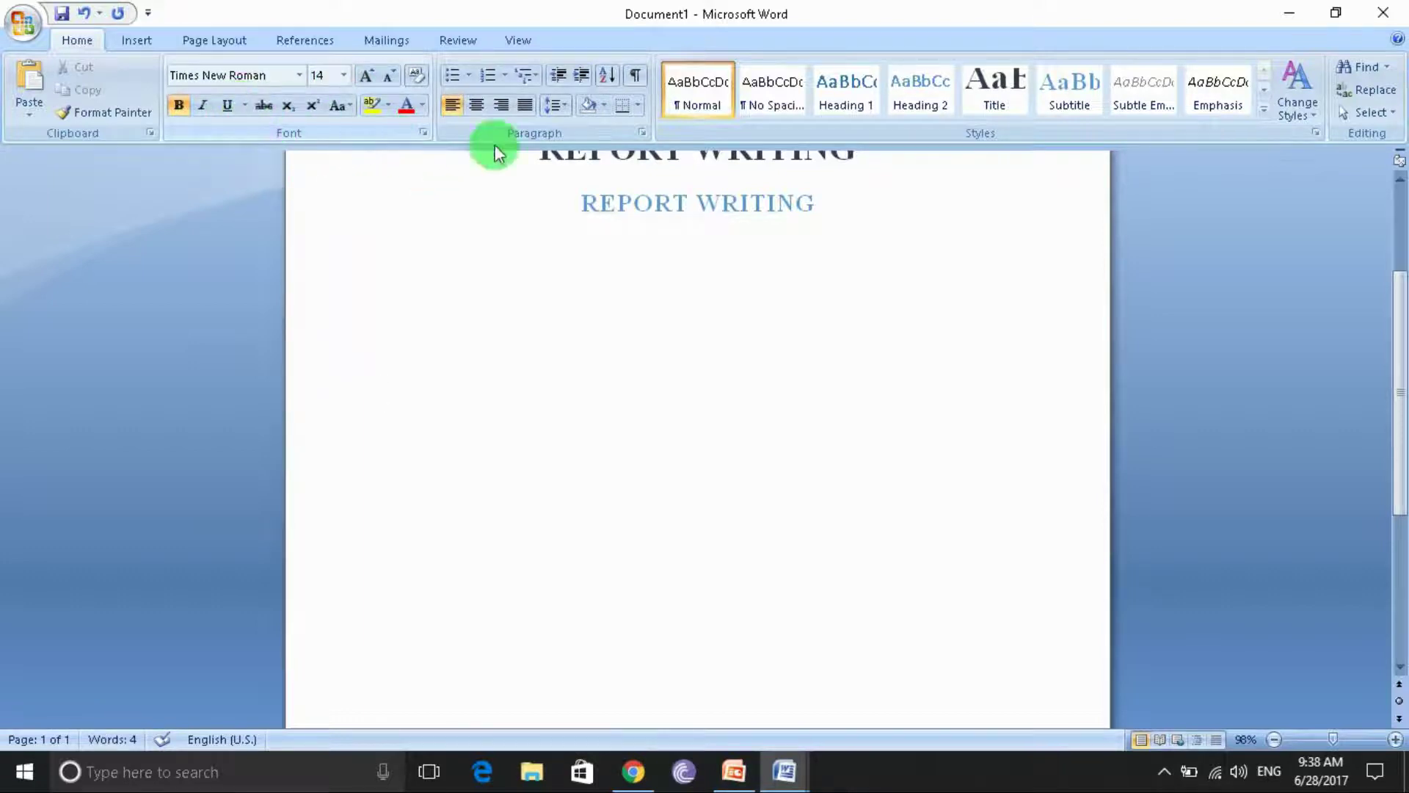
Save that formatting as a new centred quick style named COVER111.
left_click(1259, 112)
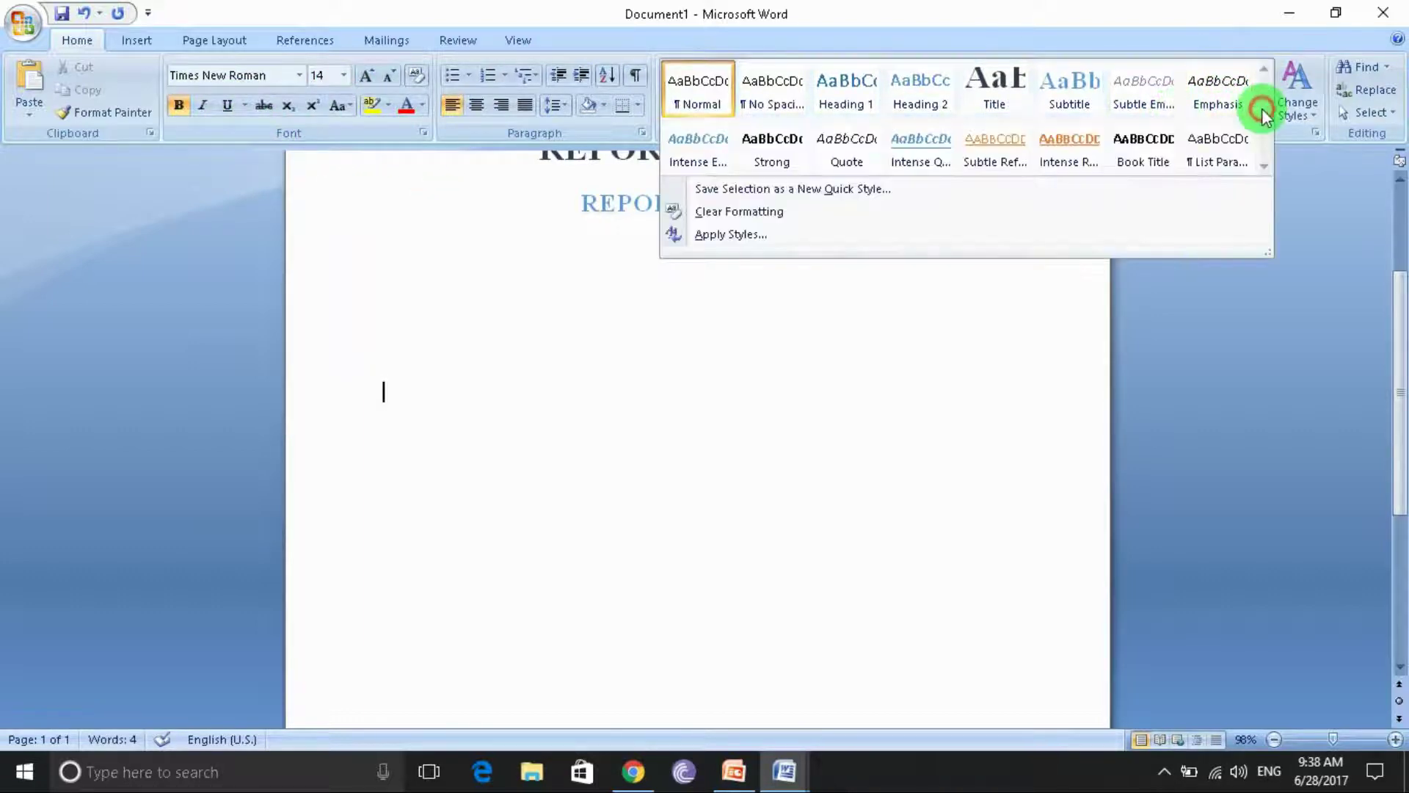
left_click(751, 183)
key("BackSpace")
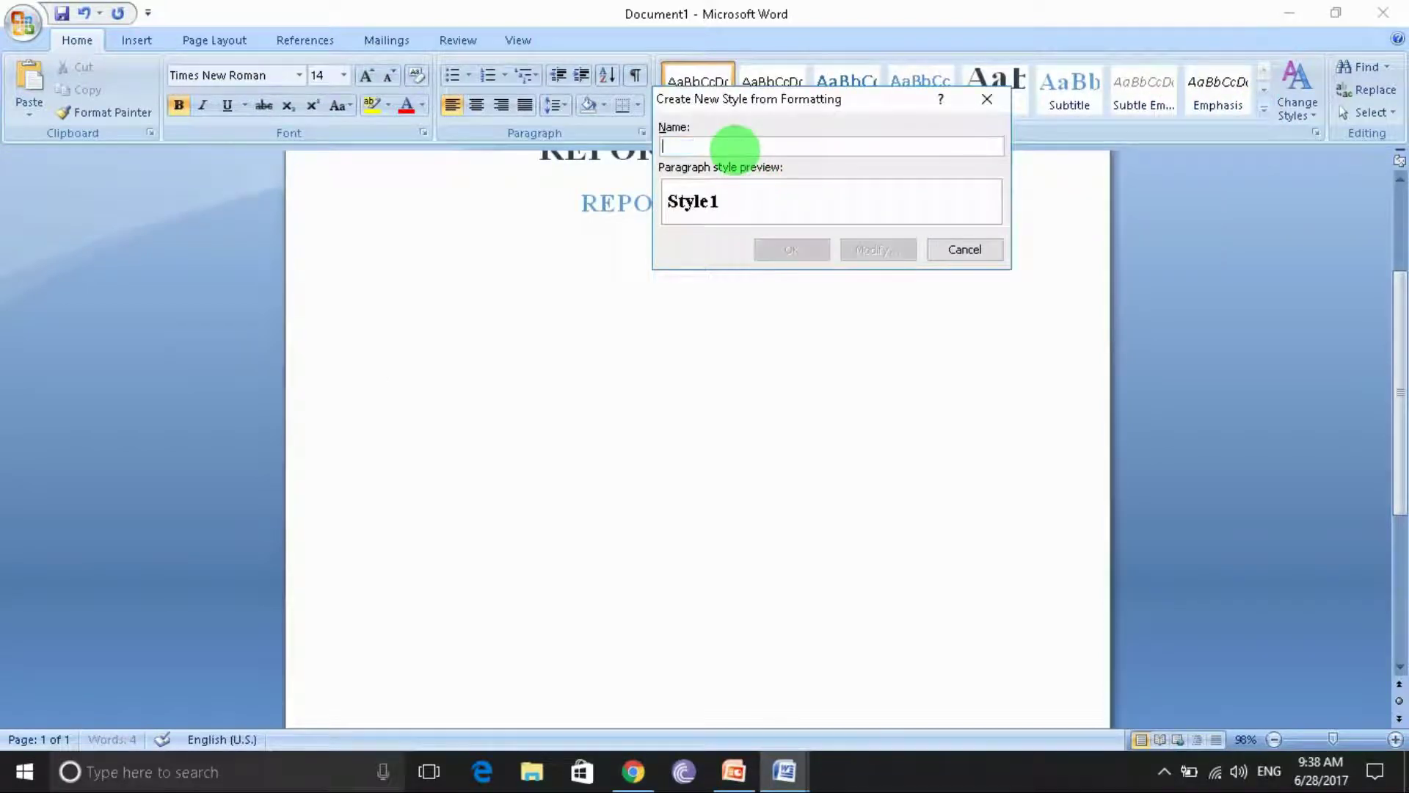
type("COVER111")
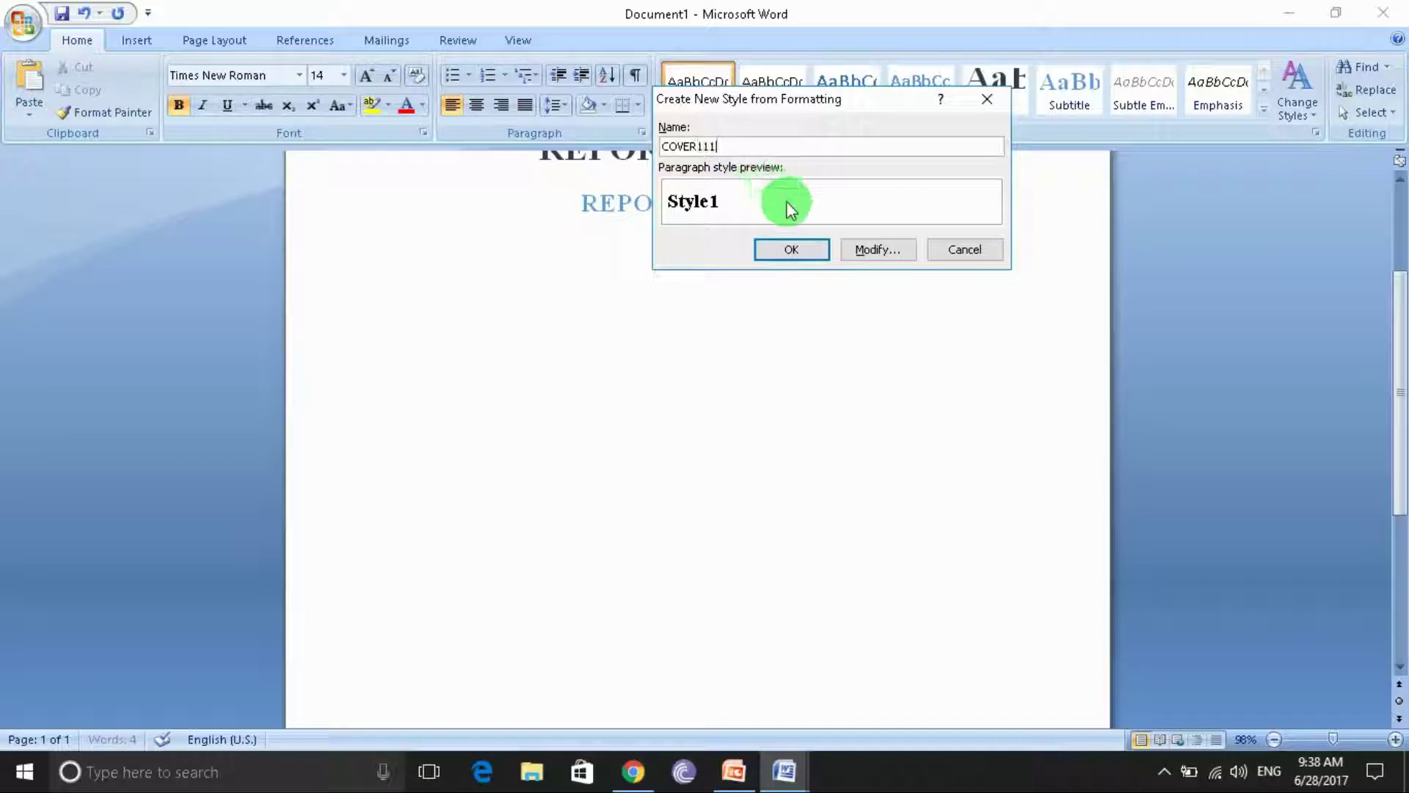
left_click(877, 250)
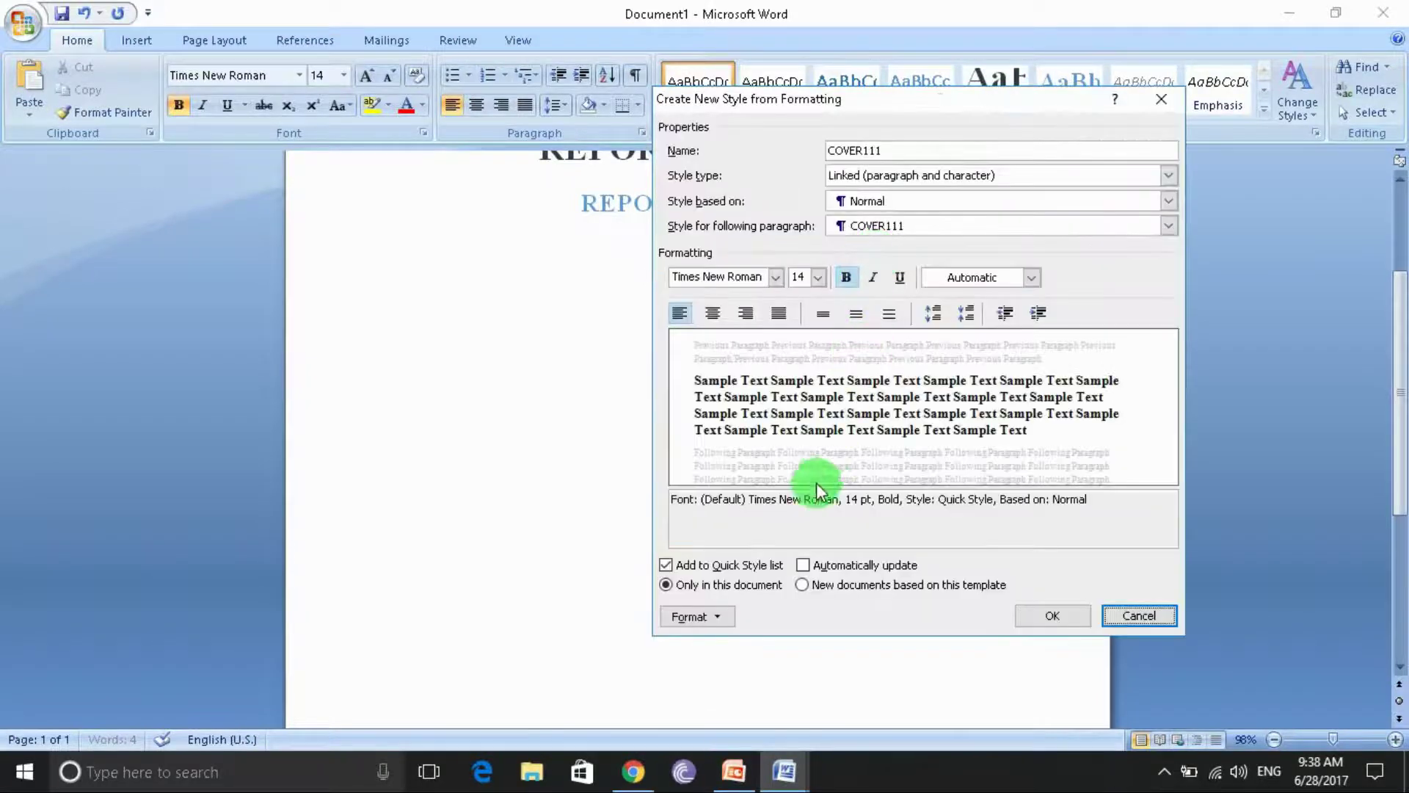
left_click(712, 315)
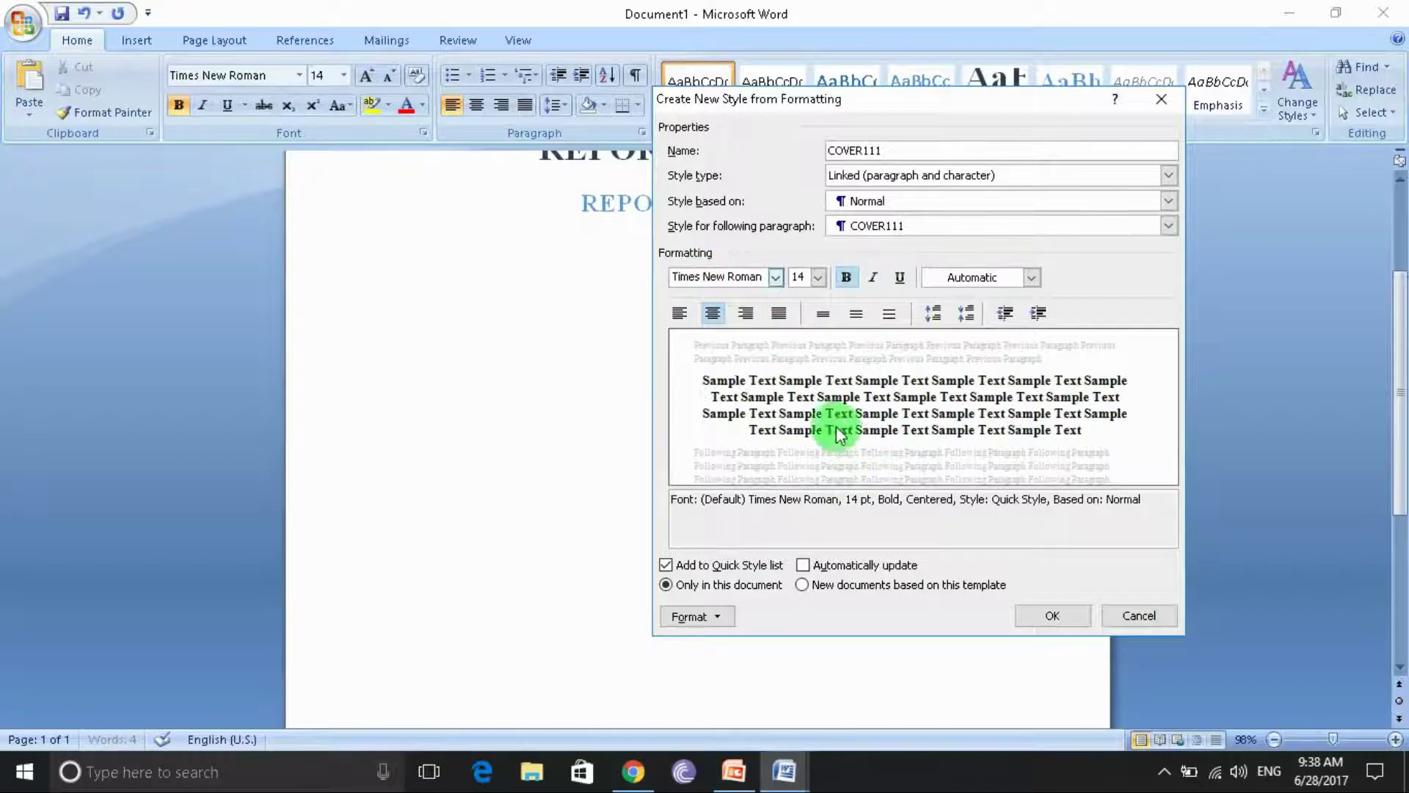
left_click(1055, 615)
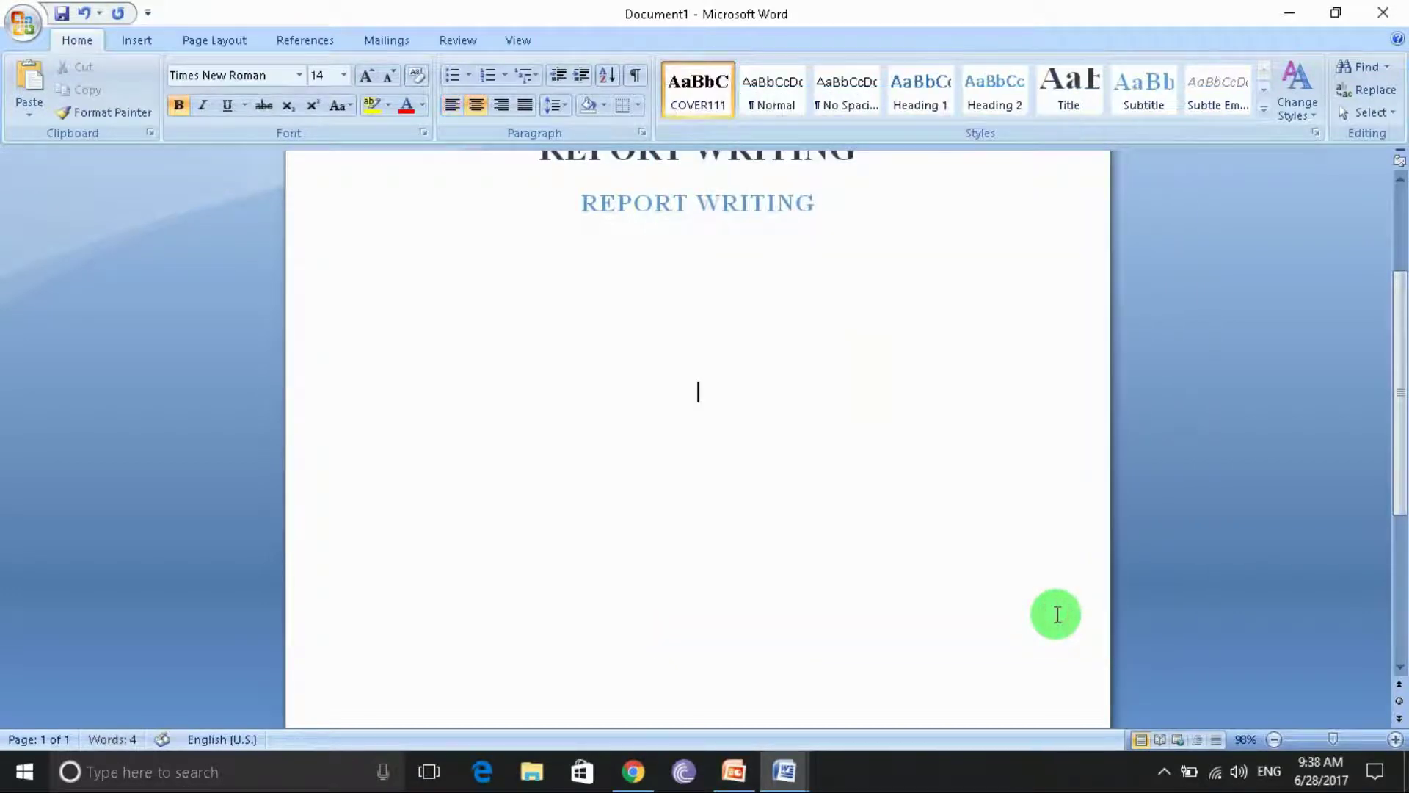
type("s")
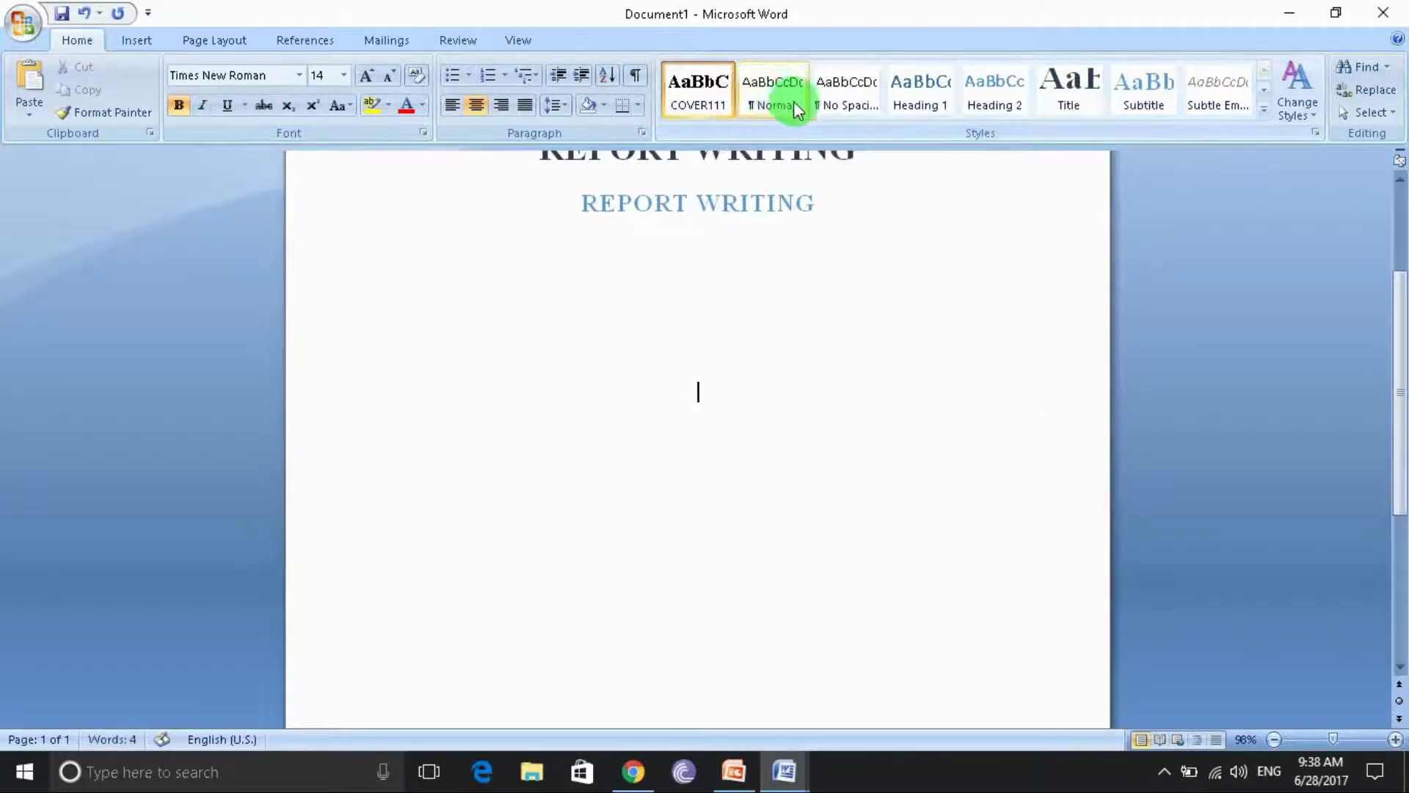
Change the COVER111 style's font size to 20.
right_click(716, 94)
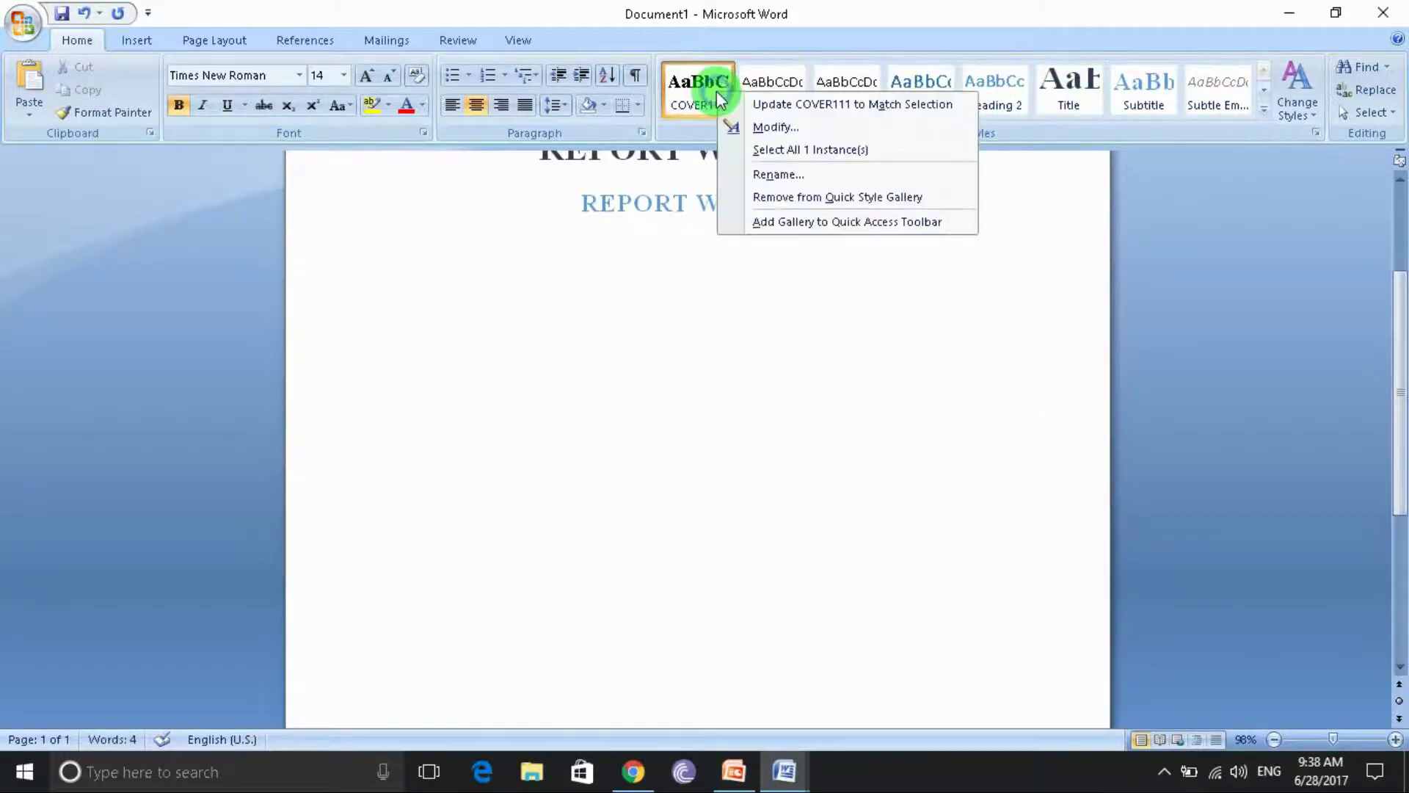
left_click(764, 129)
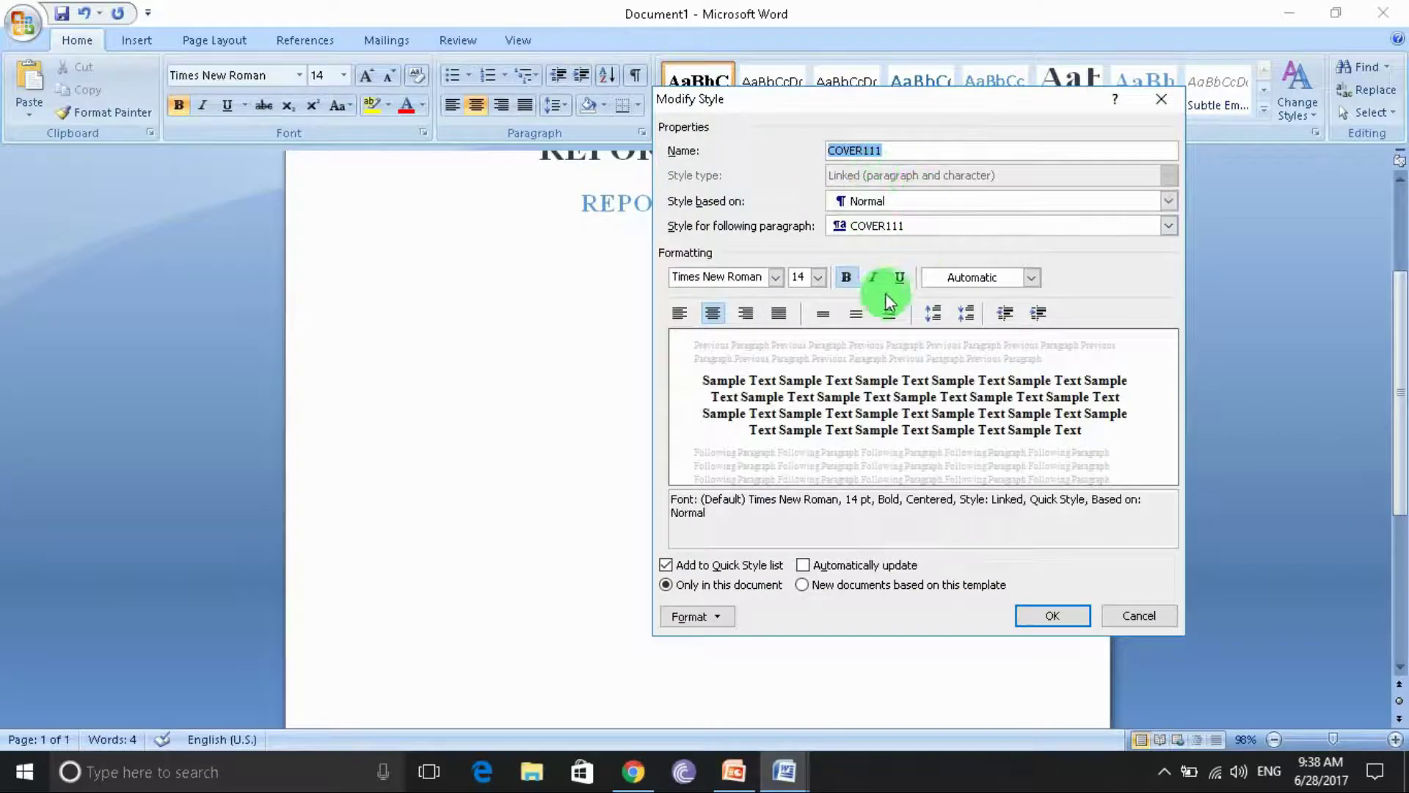
left_click(818, 277)
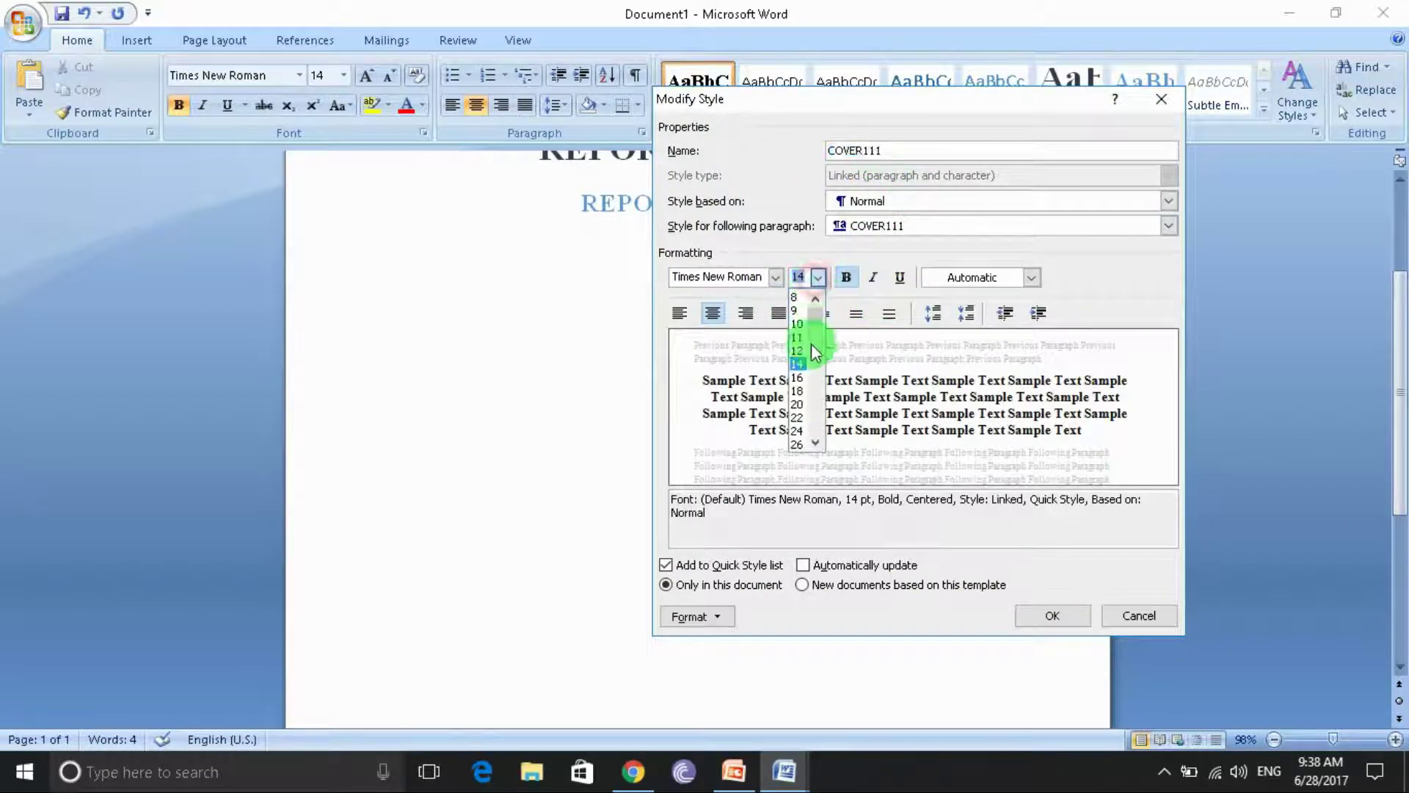
left_click(792, 400)
Confirm the COVER111 style and type the 'Submitted by:' and 'Submitted to :' cover lines.
left_click(1049, 615)
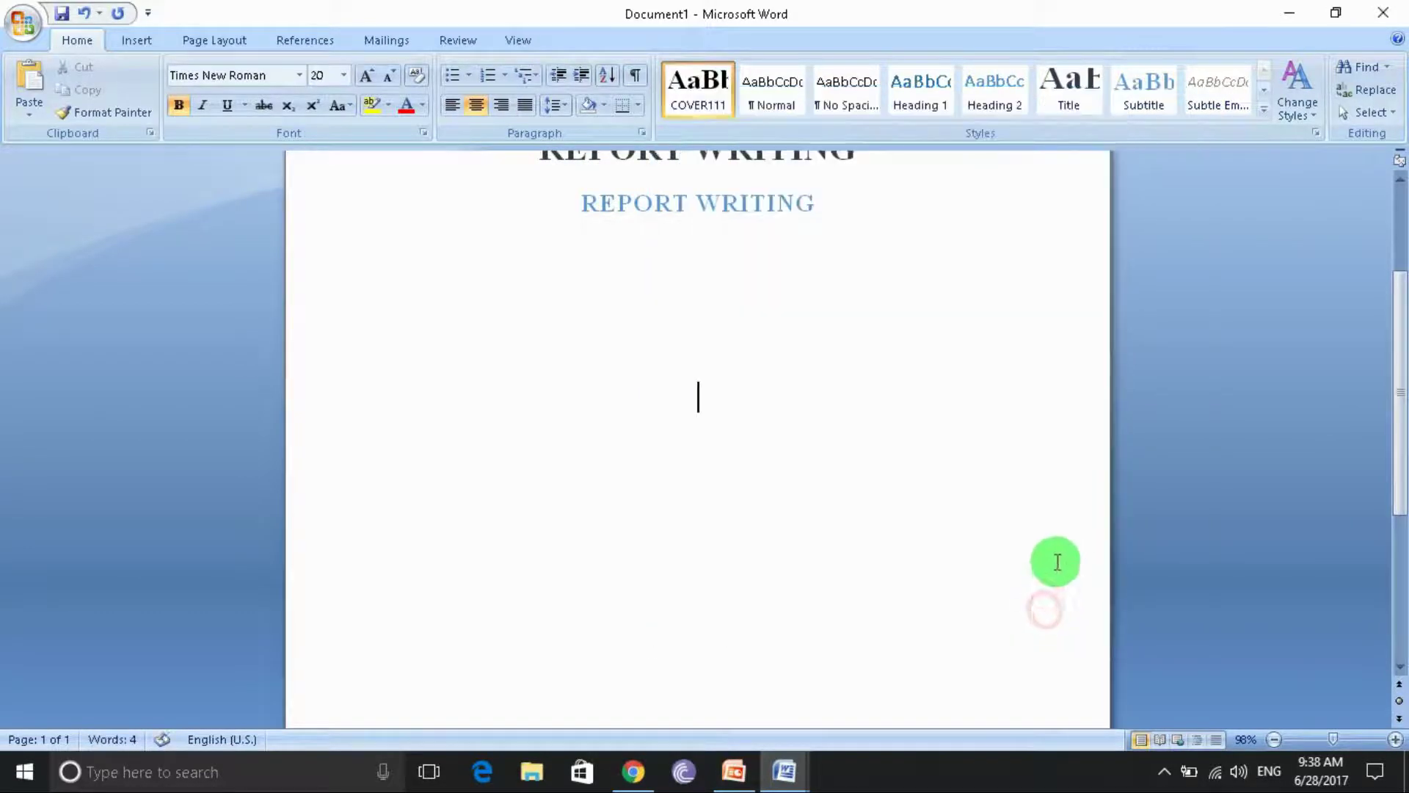
type("sU")
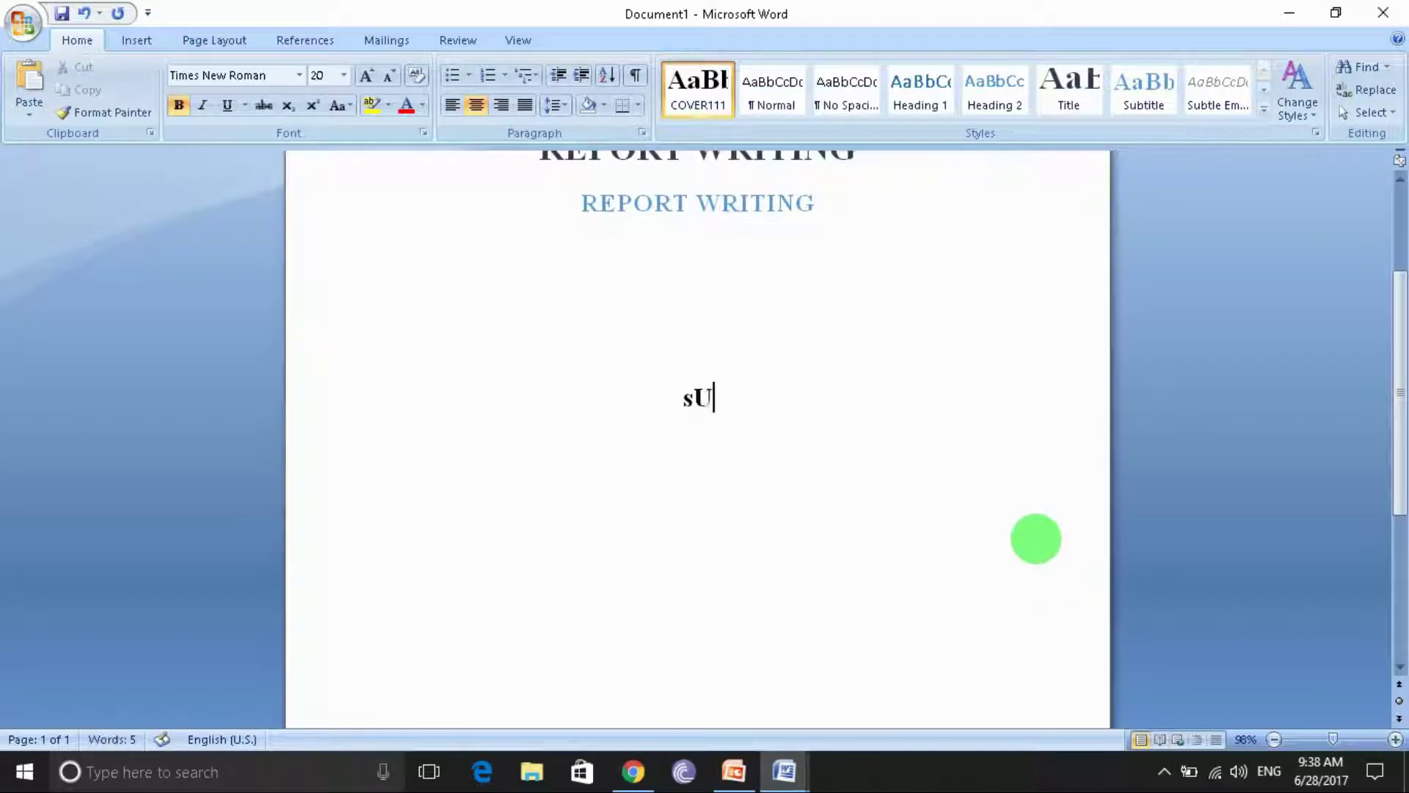
key("BackSpace")
key("BackSpace")
type("Sub")
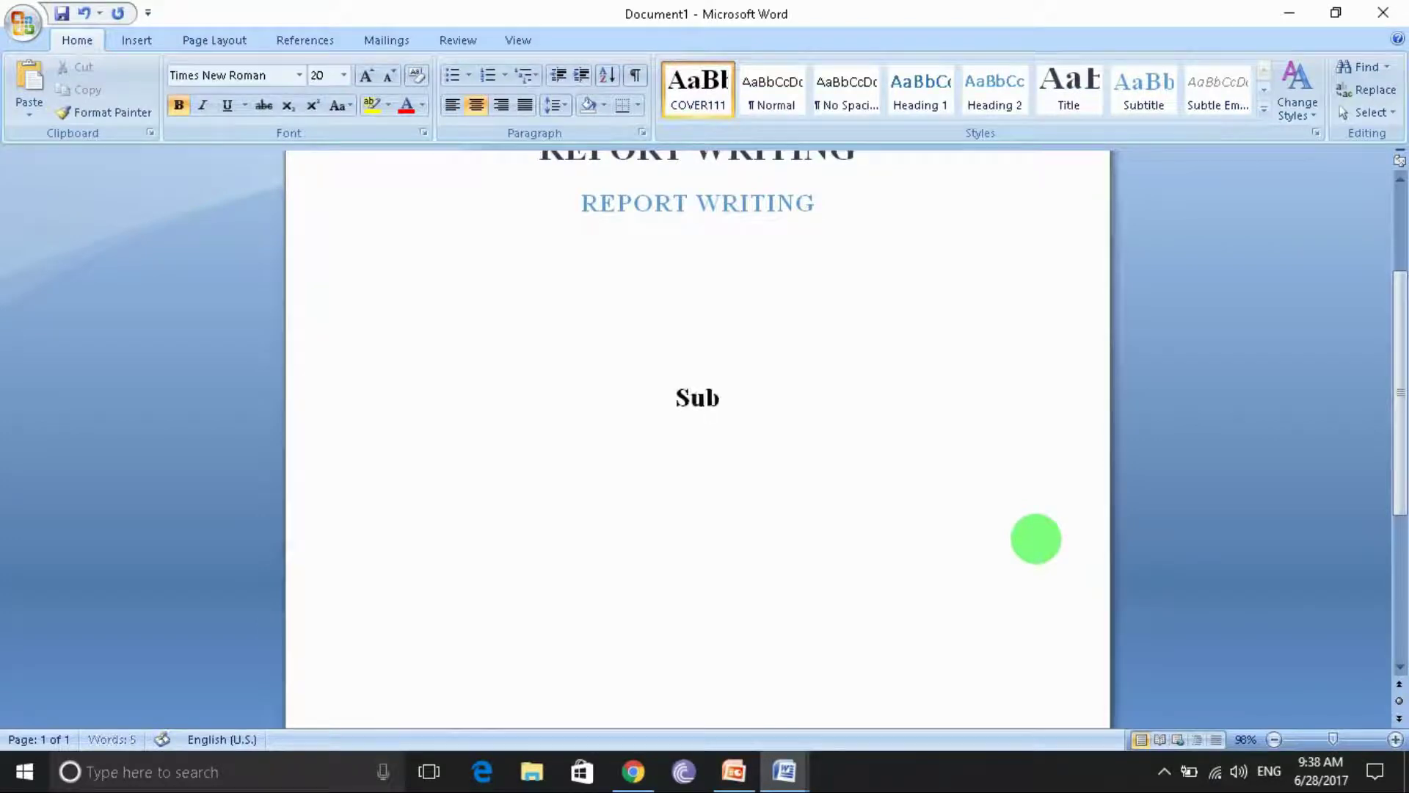
type("ir")
key("BackSpace")
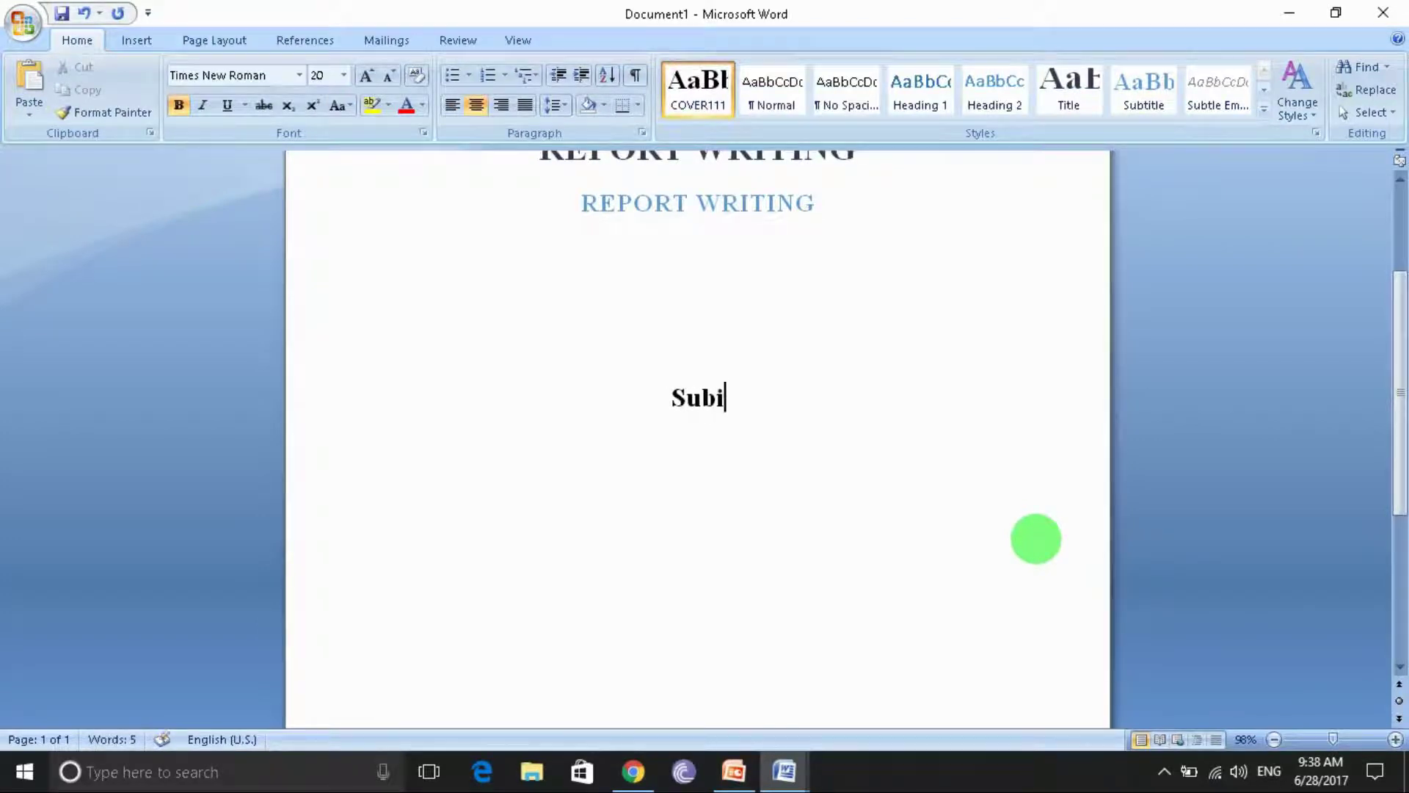
type("tted")
key("BackSpace")
key("BackSpace")
key("BackSpace")
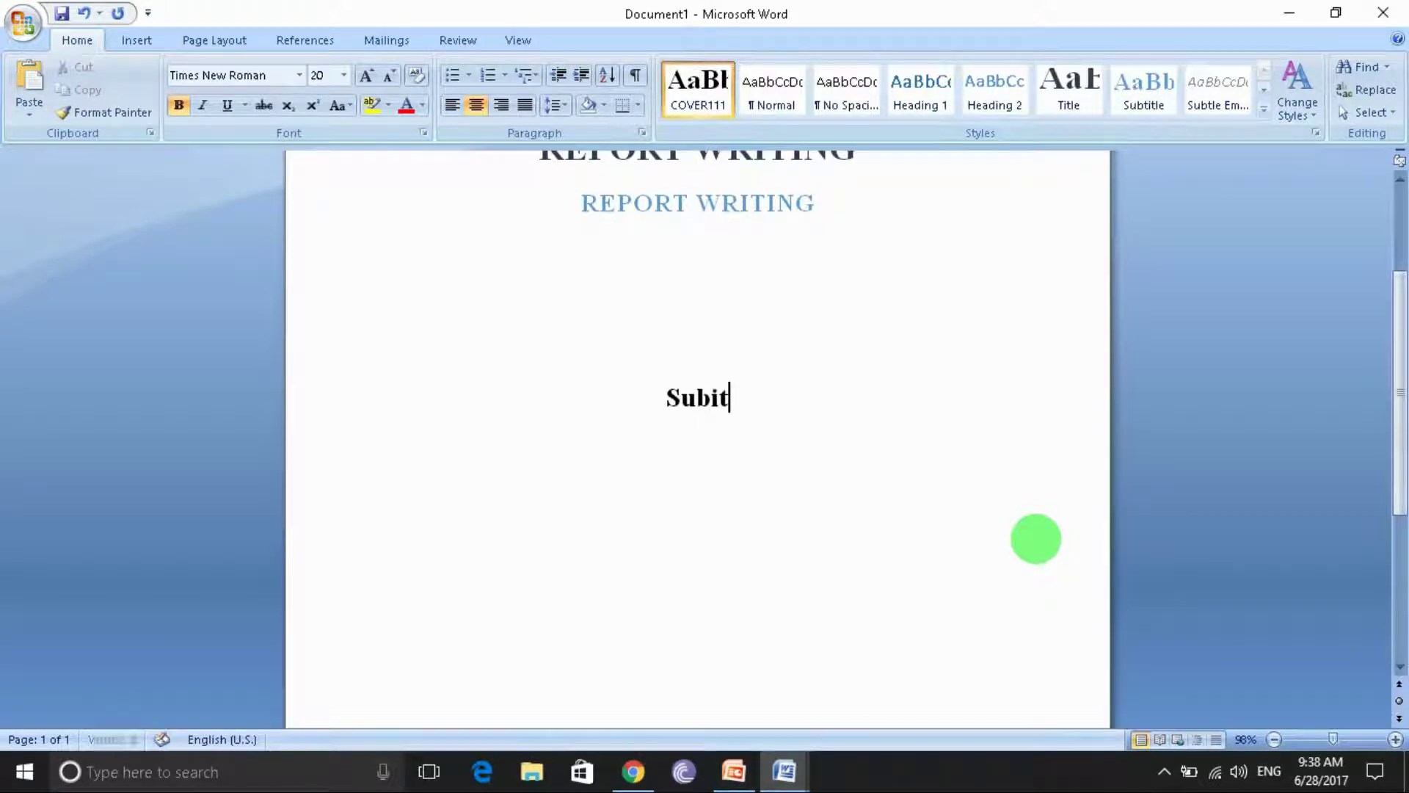
key("BackSpace")
key("BackSpace")
type("mitte")
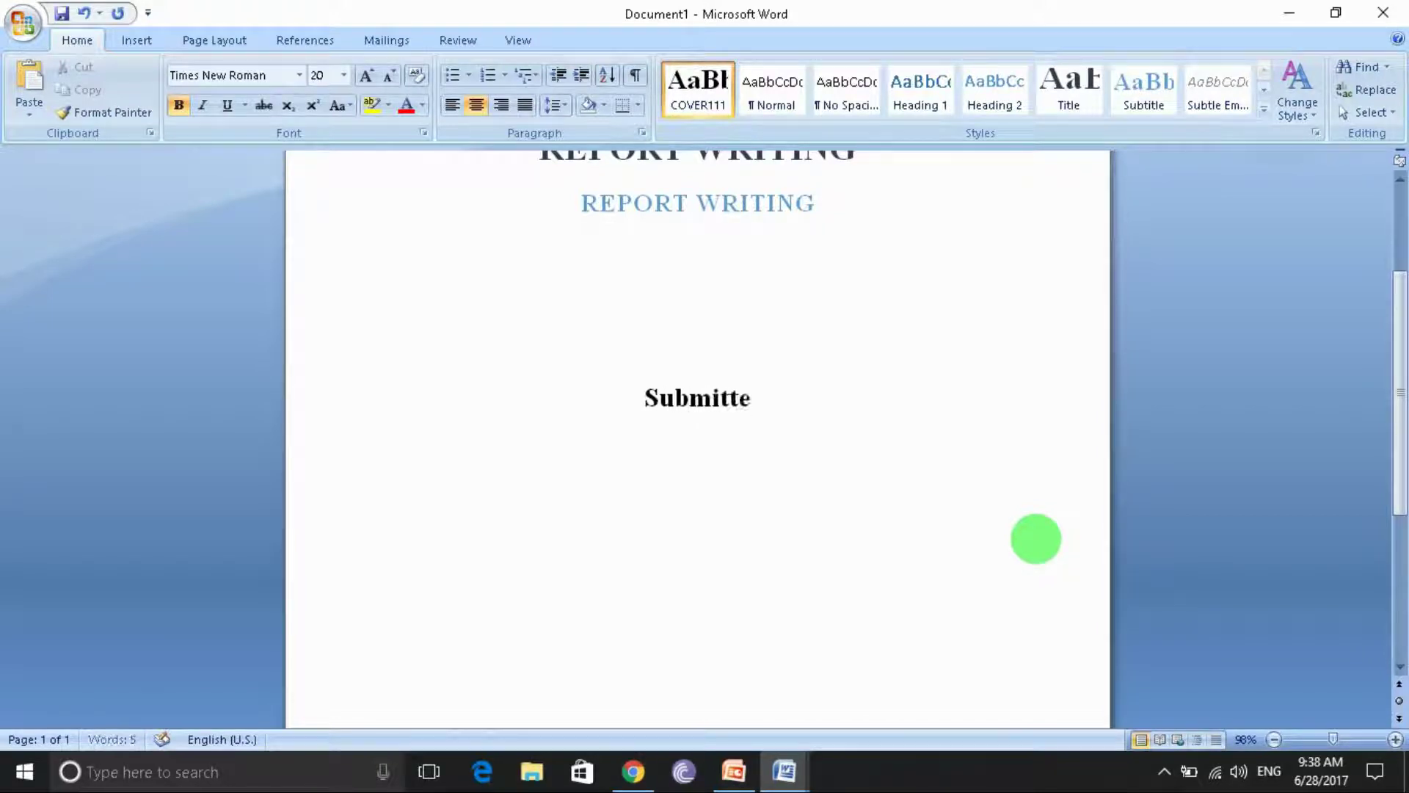
type("d by:")
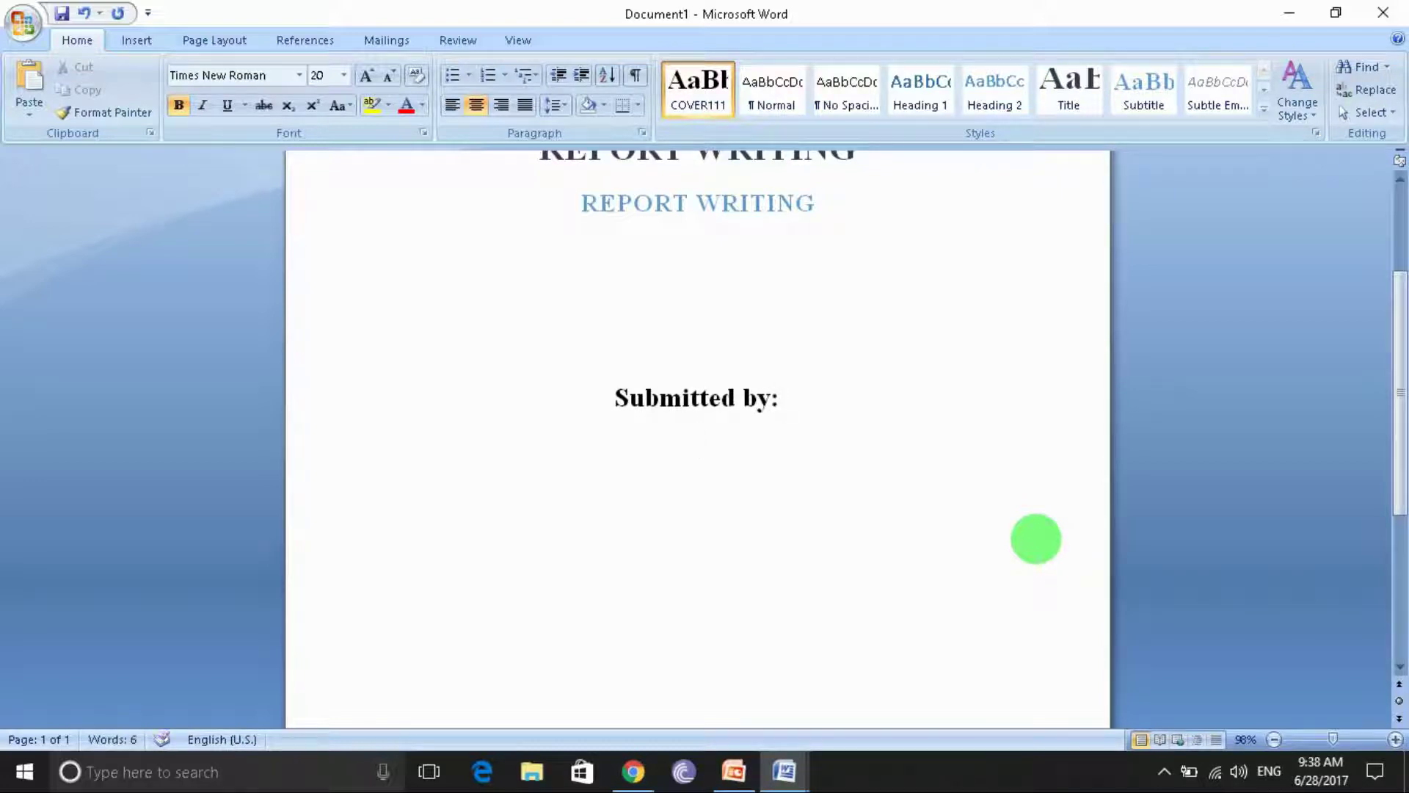
type("ubmi")
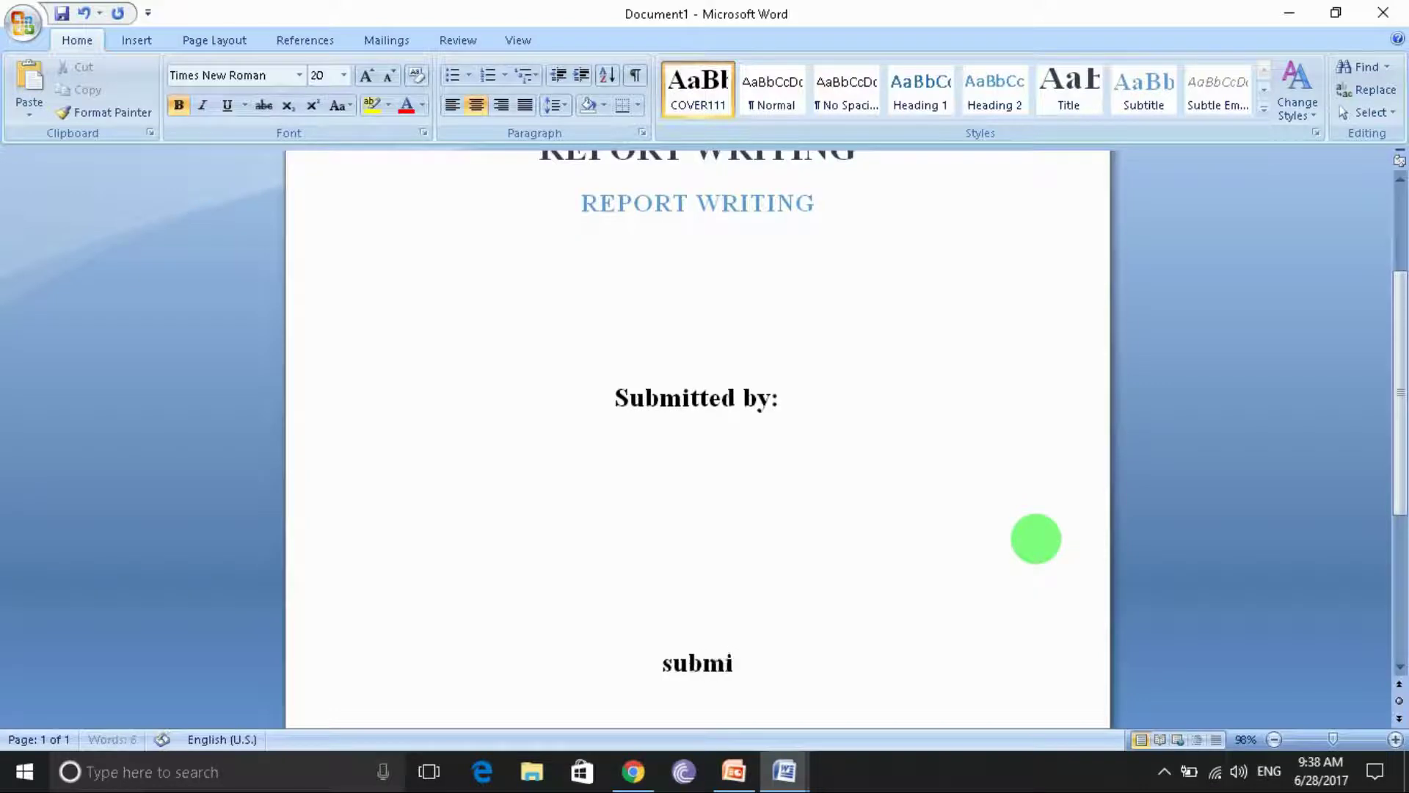
type("tted to")
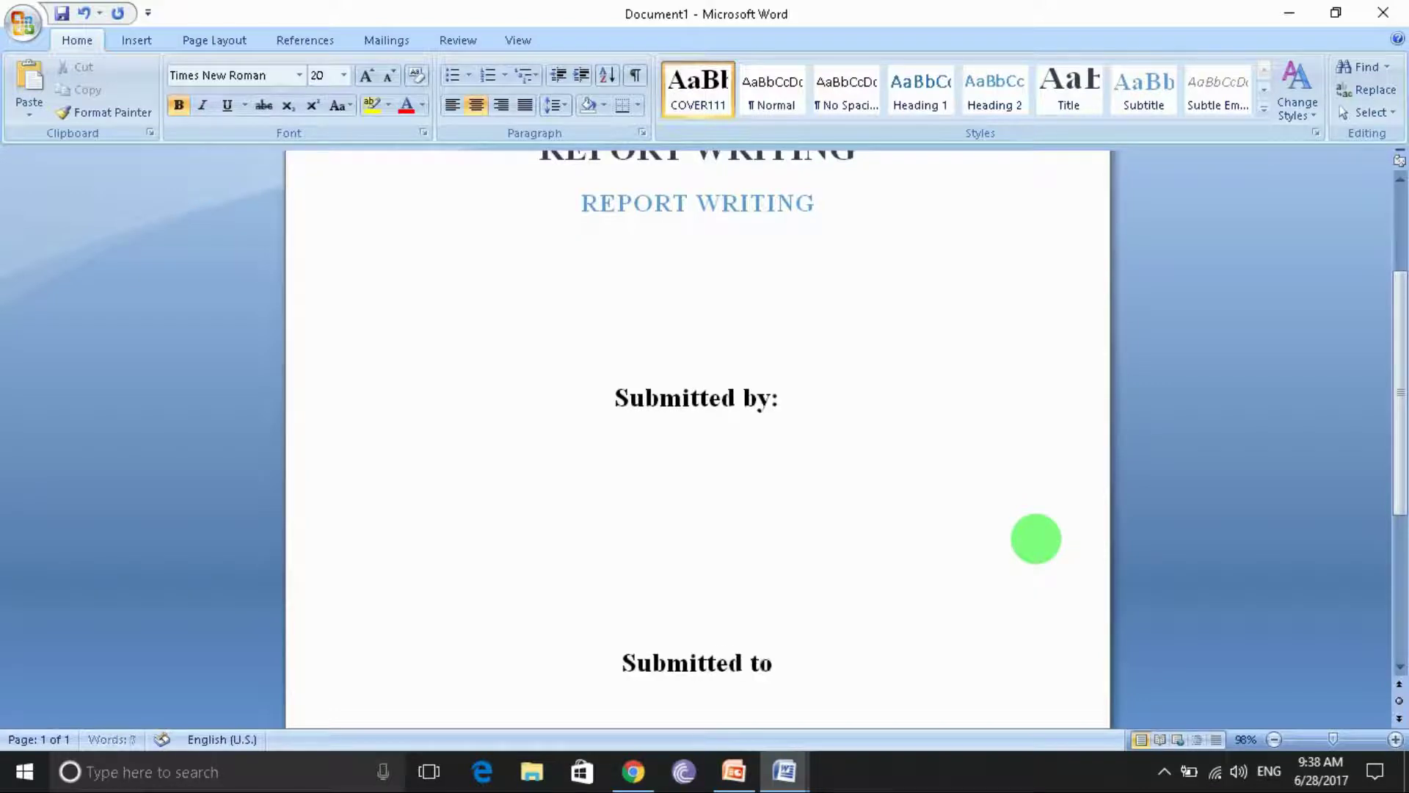
type(" :")
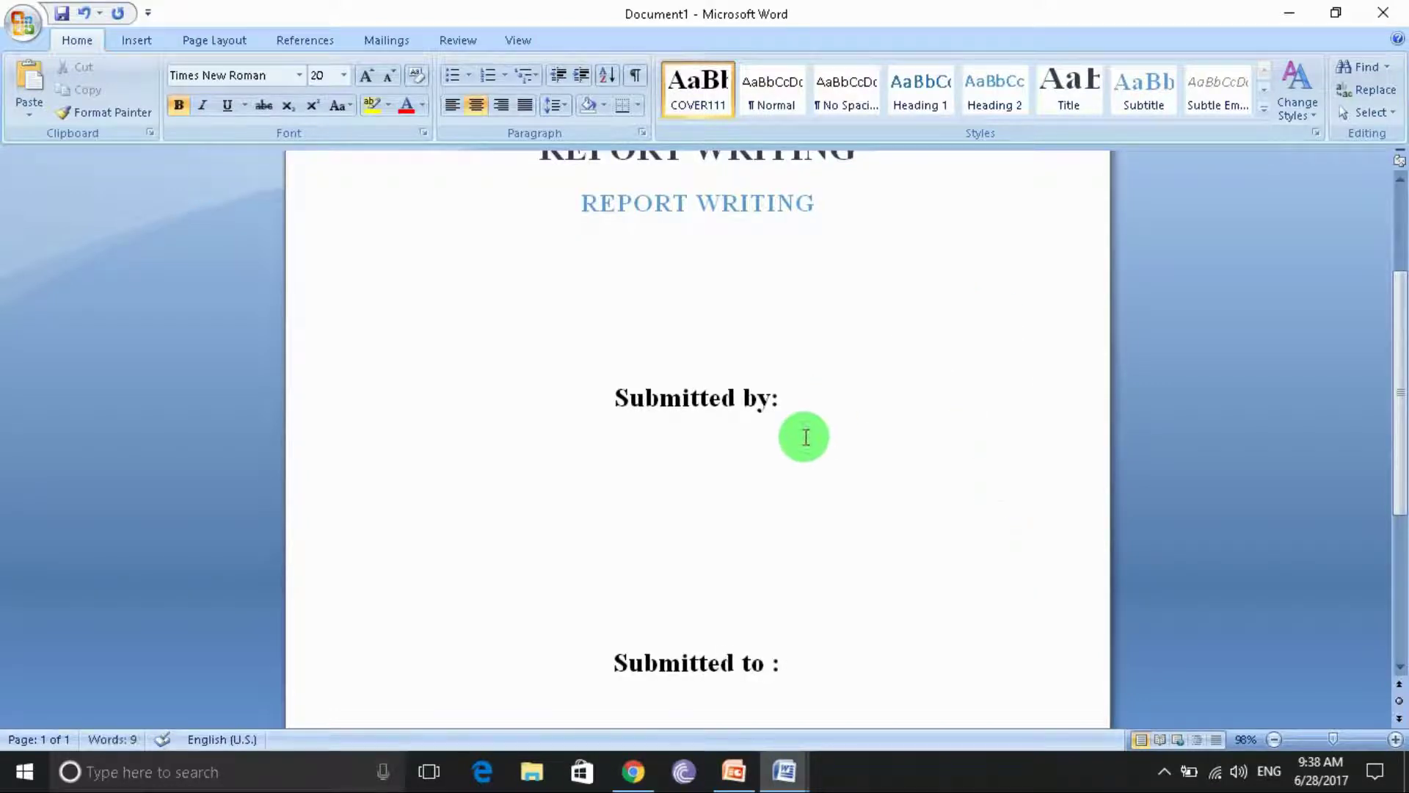
Add a 'Date:' line further down the cover page.
scroll(805, 438, "down", 3)
scroll(805, 439, "down", 1)
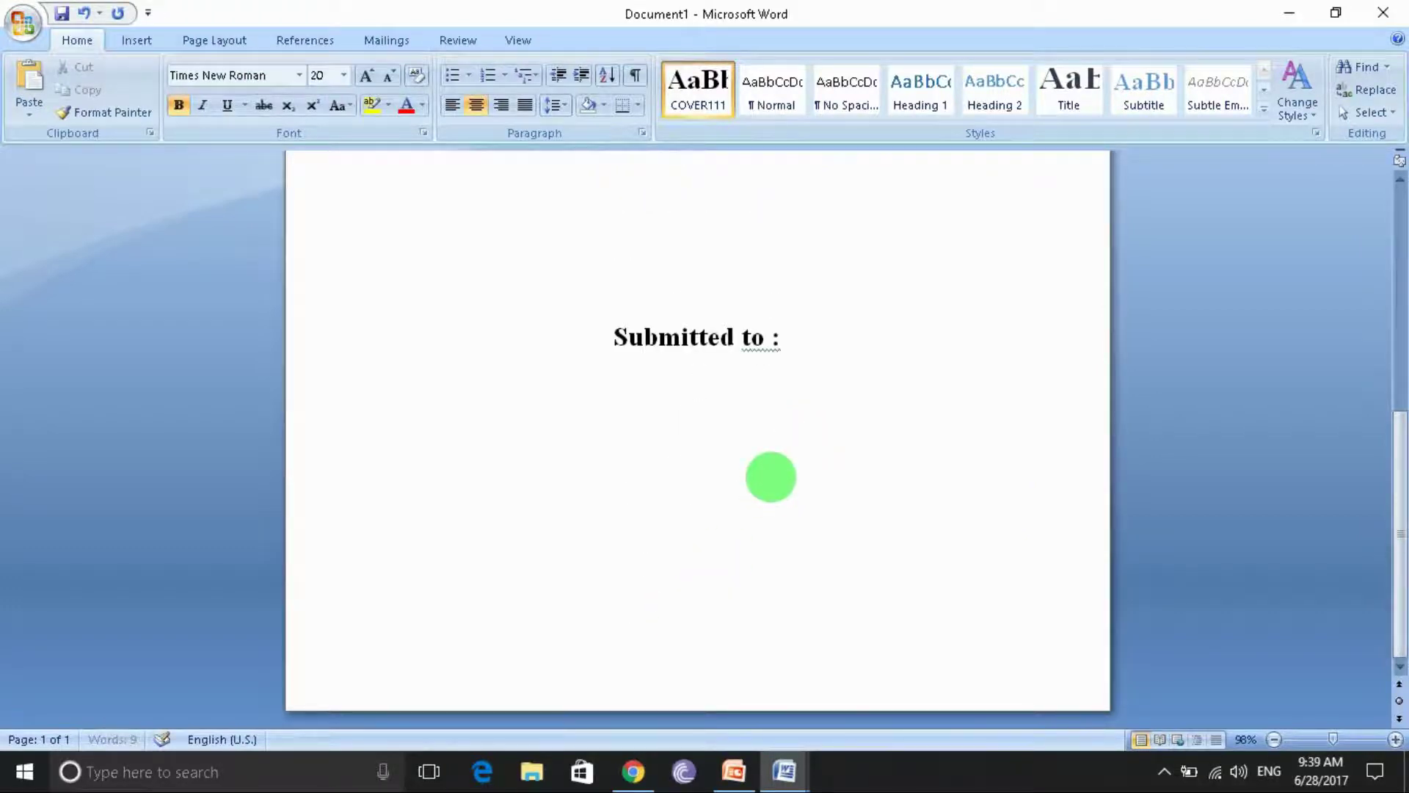
key("Return")
key("Return")
key("Return")
key("Return")
key("Return")
key("Return")
key("BackSpace")
key("BackSpace")
key("BackSpace")
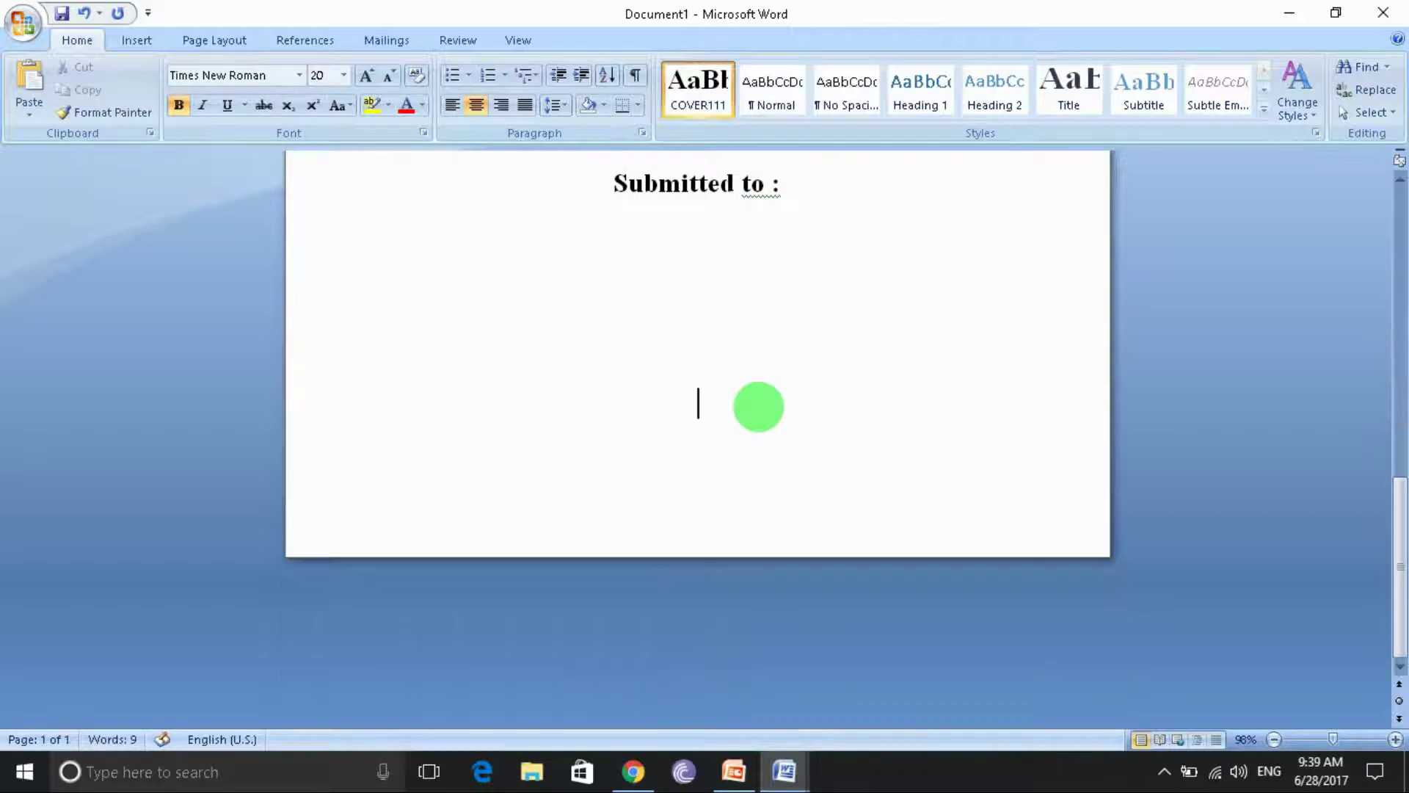
type("date")
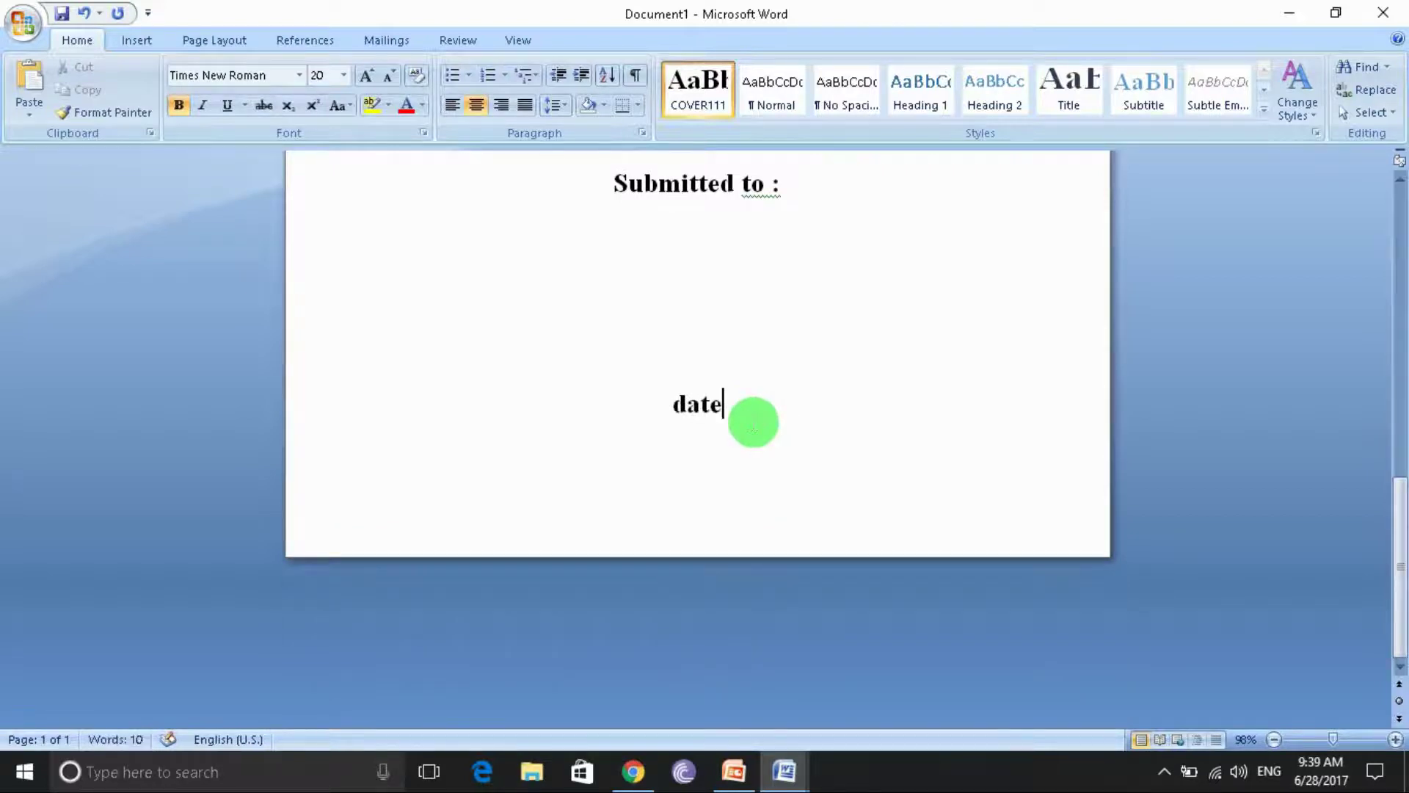
key("BackSpace")
key("BackSpace")
key("BackSpace")
key("BackSpace")
type("Date")
type(":")
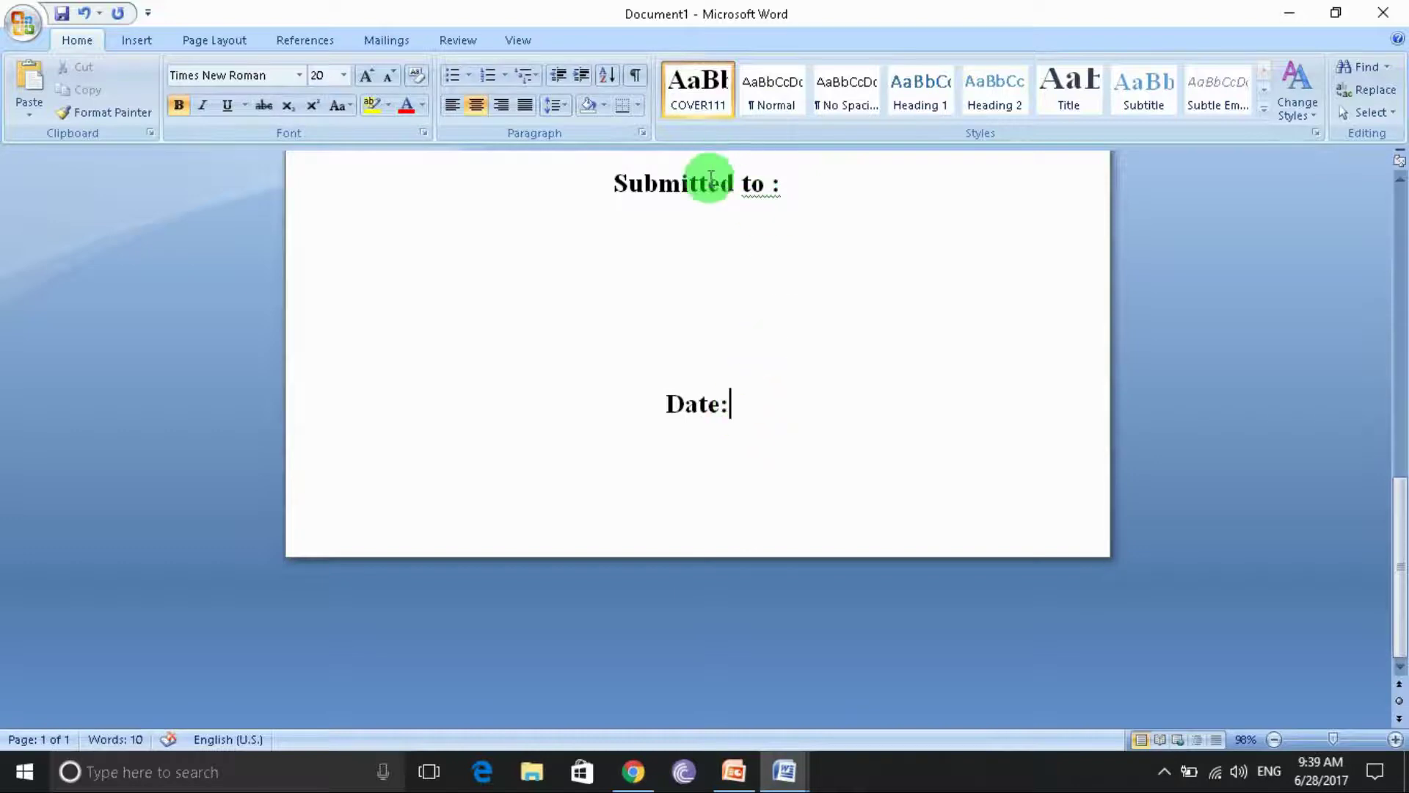
Set 14 pt bold left-aligned text and insert a page break after the cover's 'Date:' line.
scroll(733, 205, "up", 3)
scroll(734, 206, "up", 5)
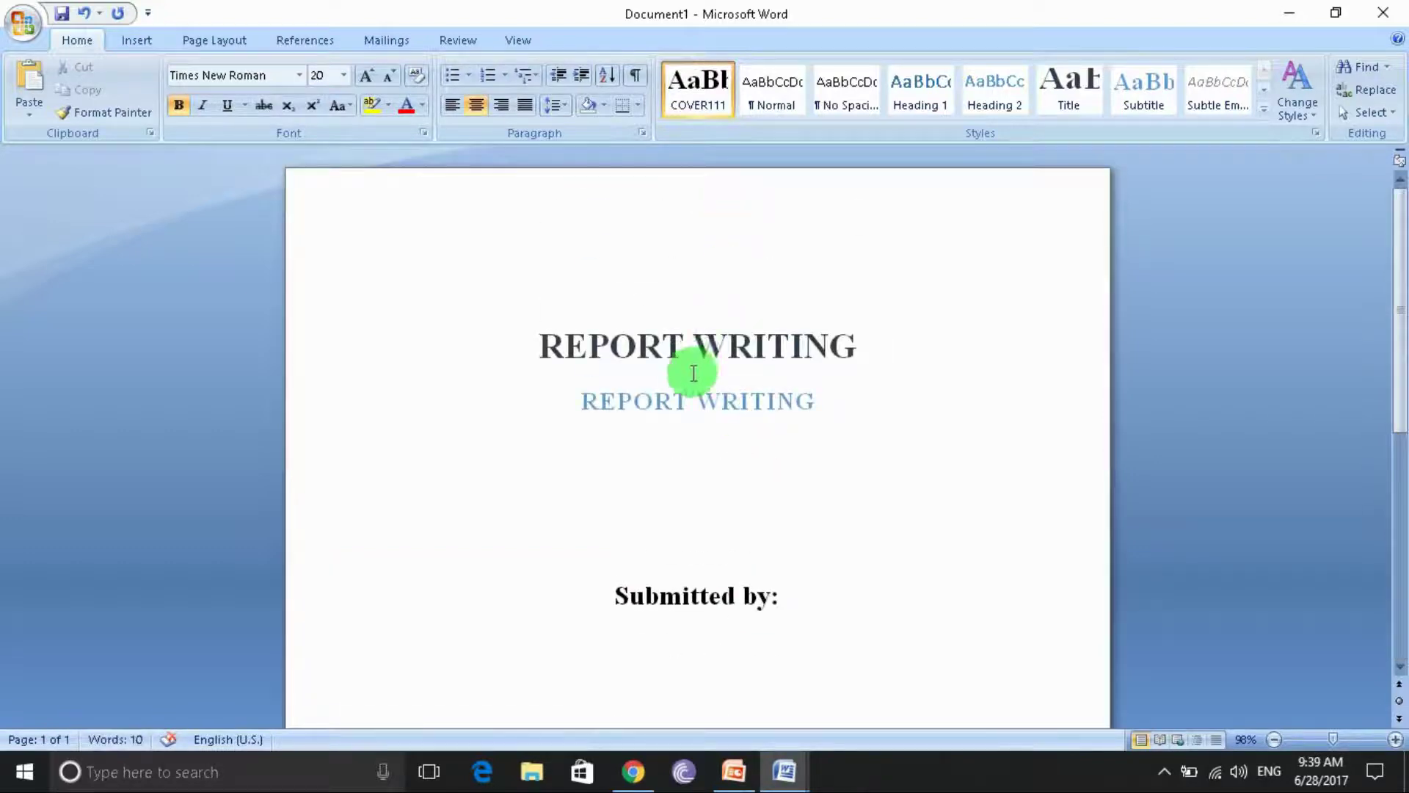
scroll(692, 371, "down", 3)
scroll(694, 375, "down", 5)
scroll(712, 349, "down", 1)
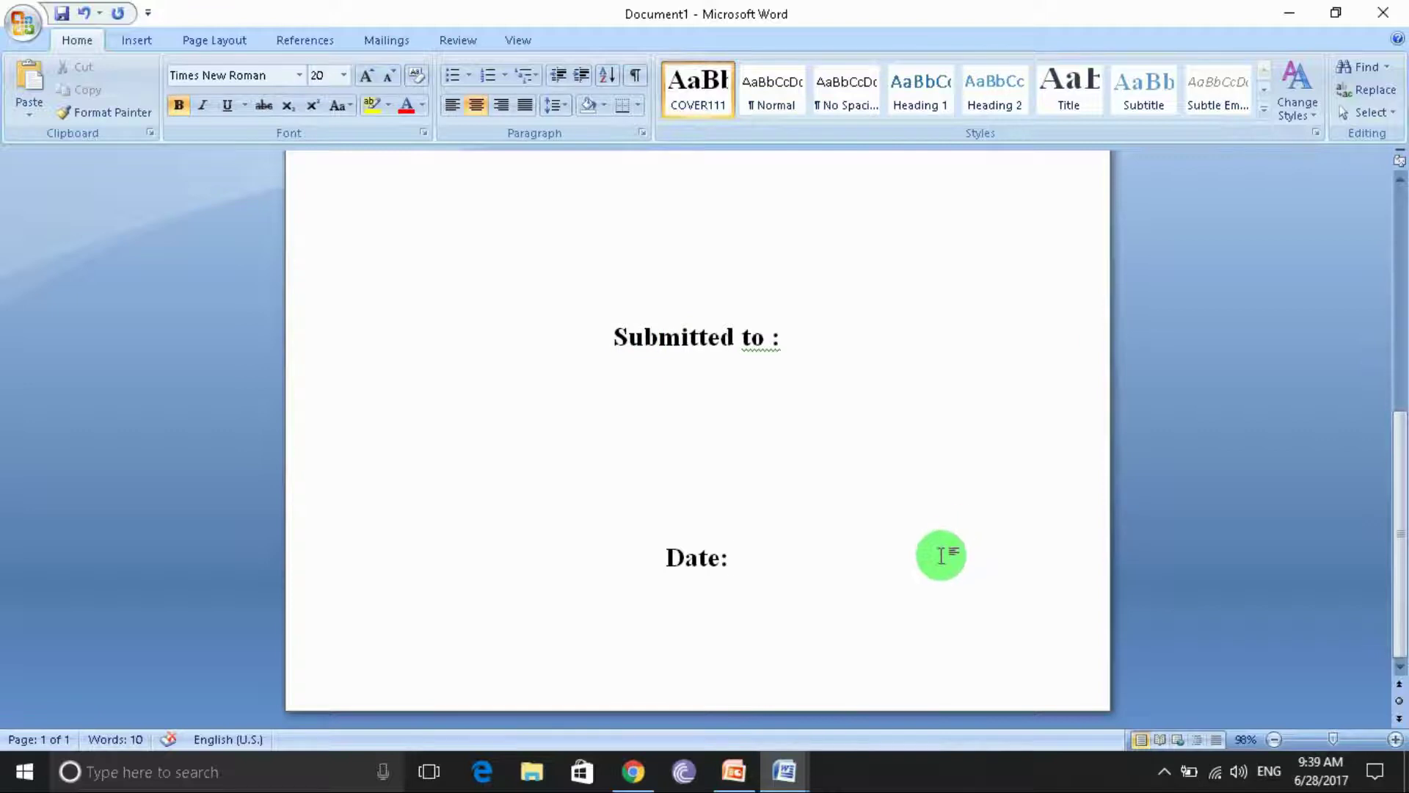
scroll(941, 555, "down", 3)
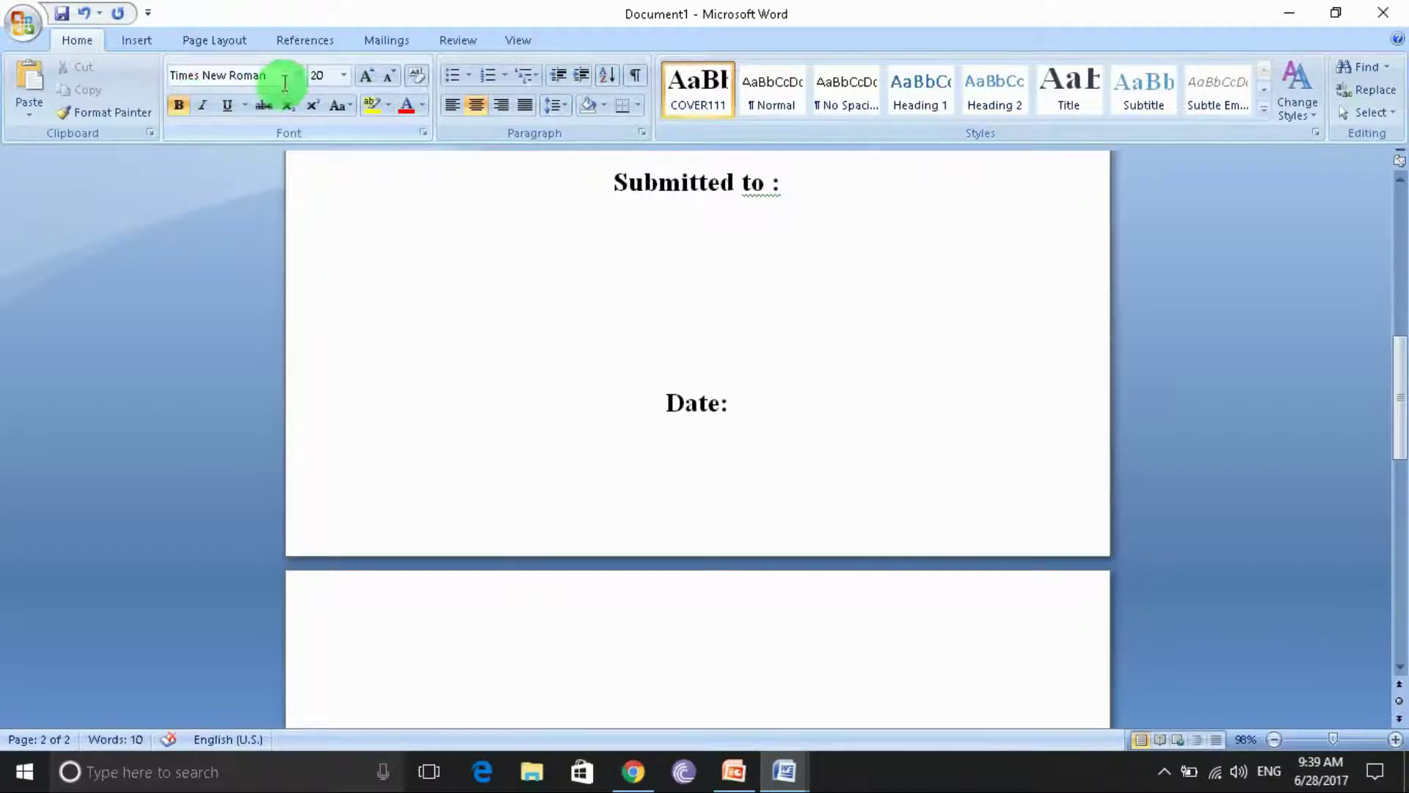
left_click(343, 76)
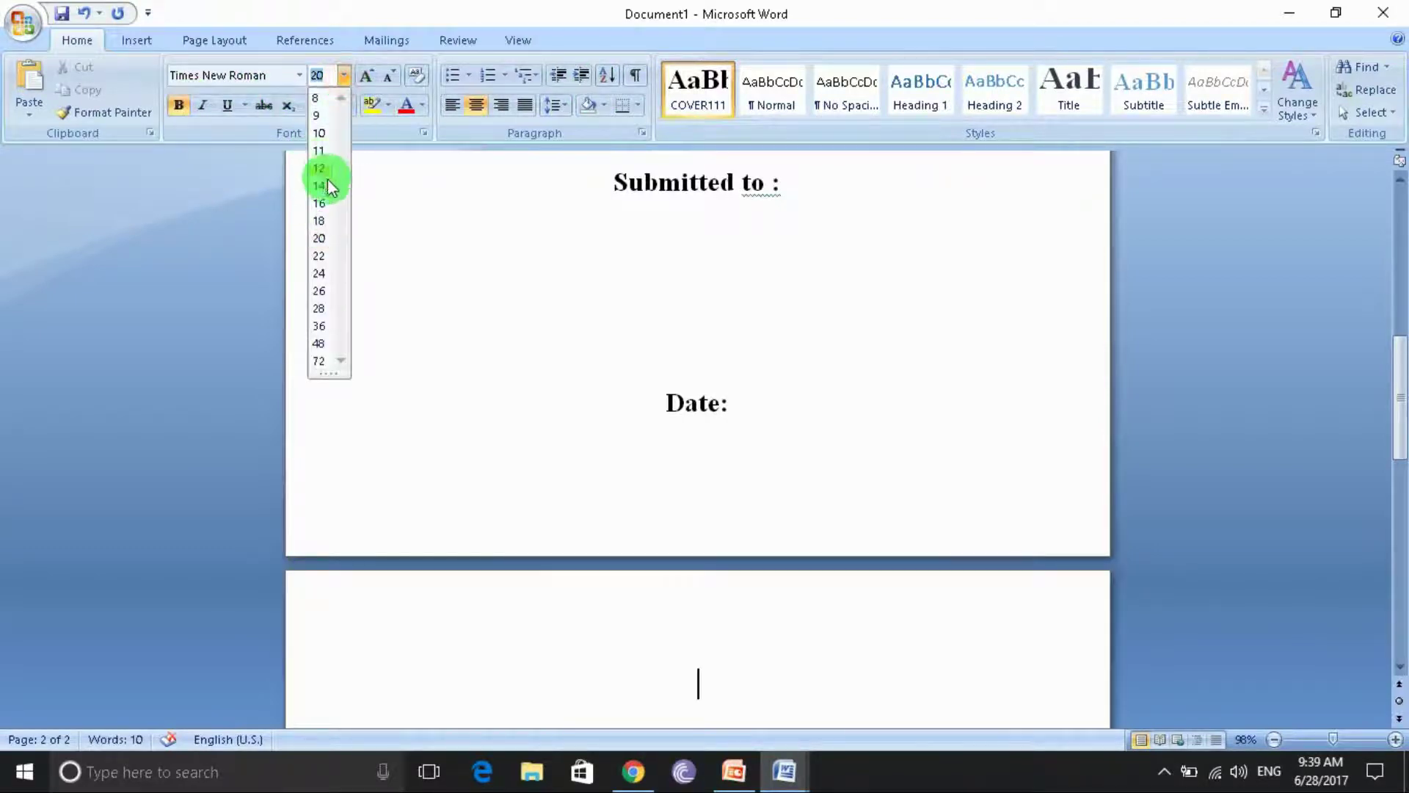
left_click(320, 185)
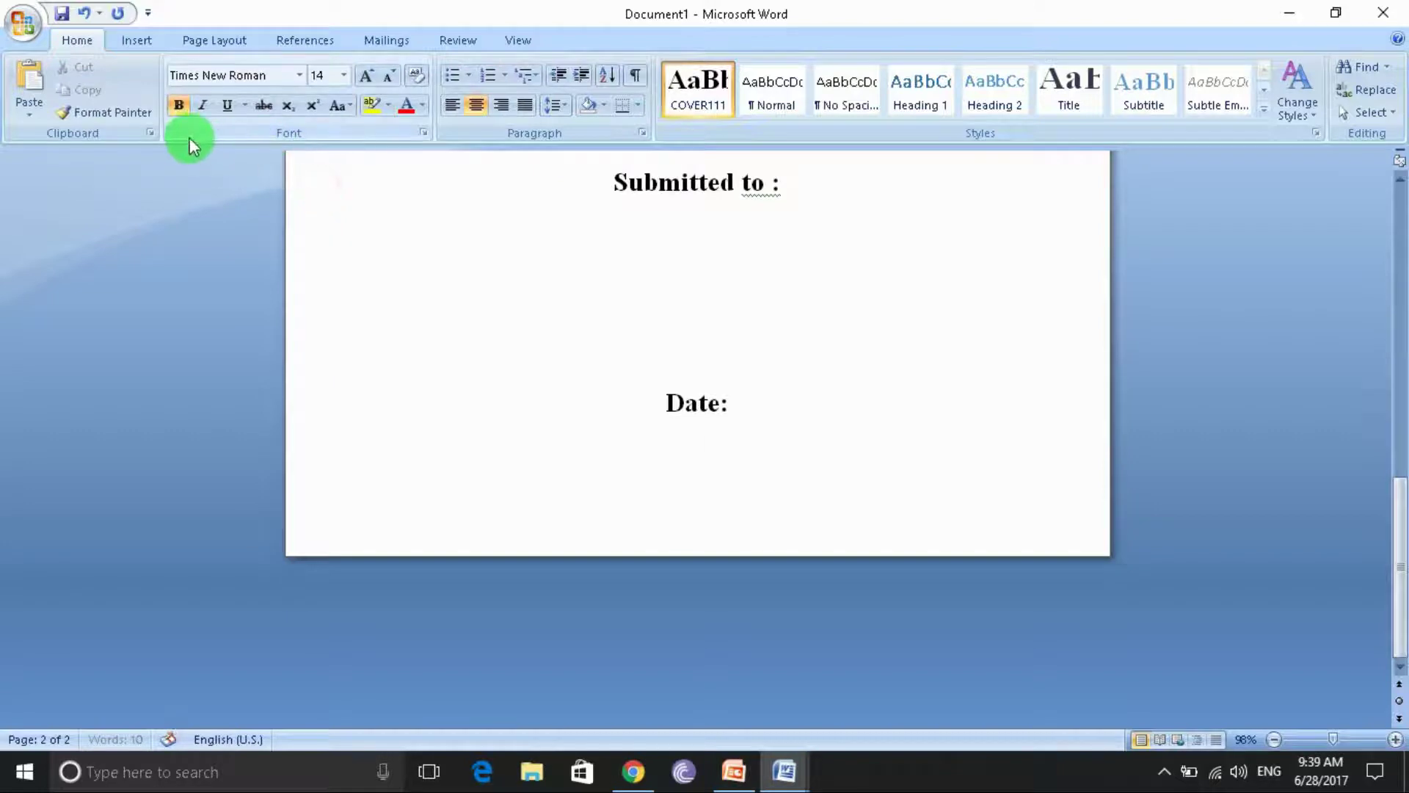
left_click(179, 119)
left_click(478, 113)
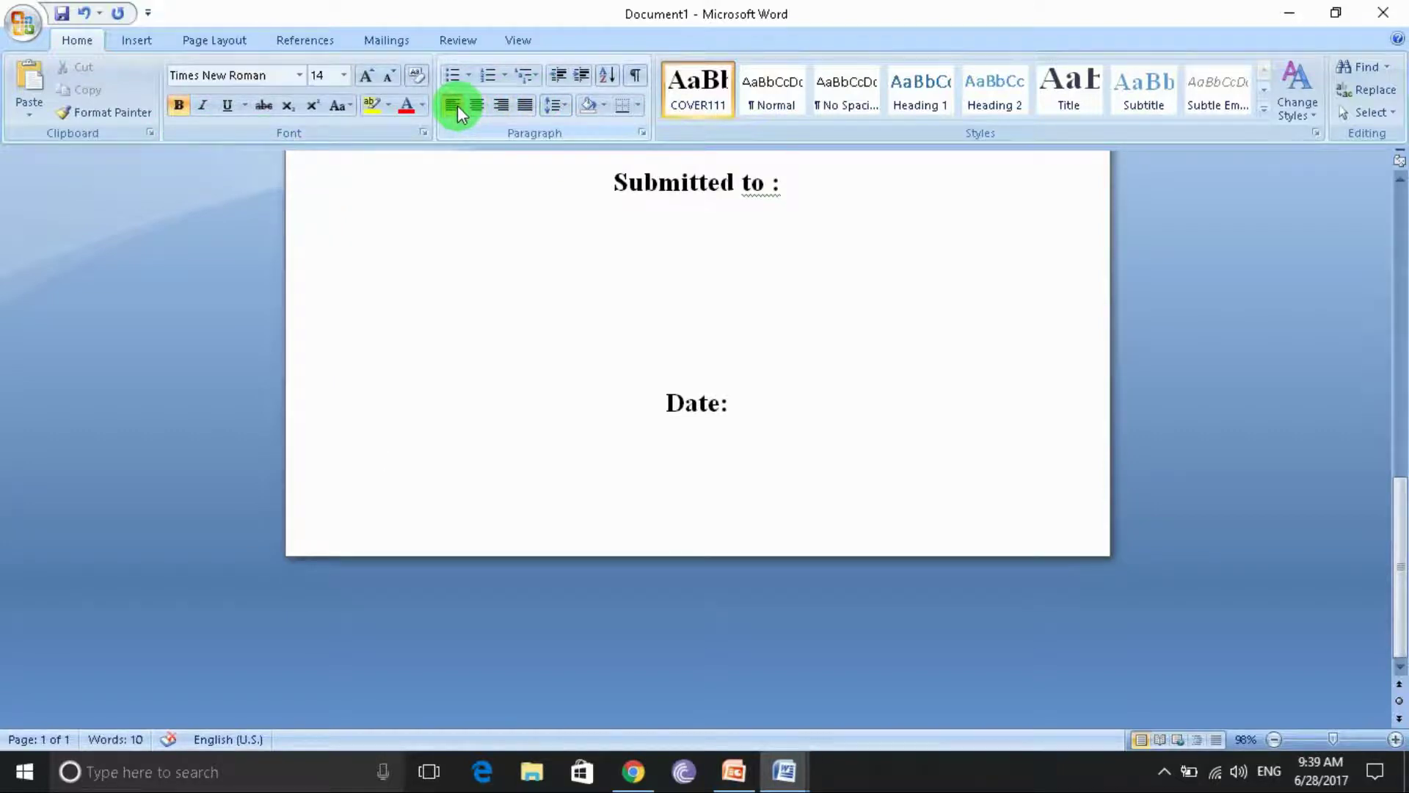
key("ctrl+Return")
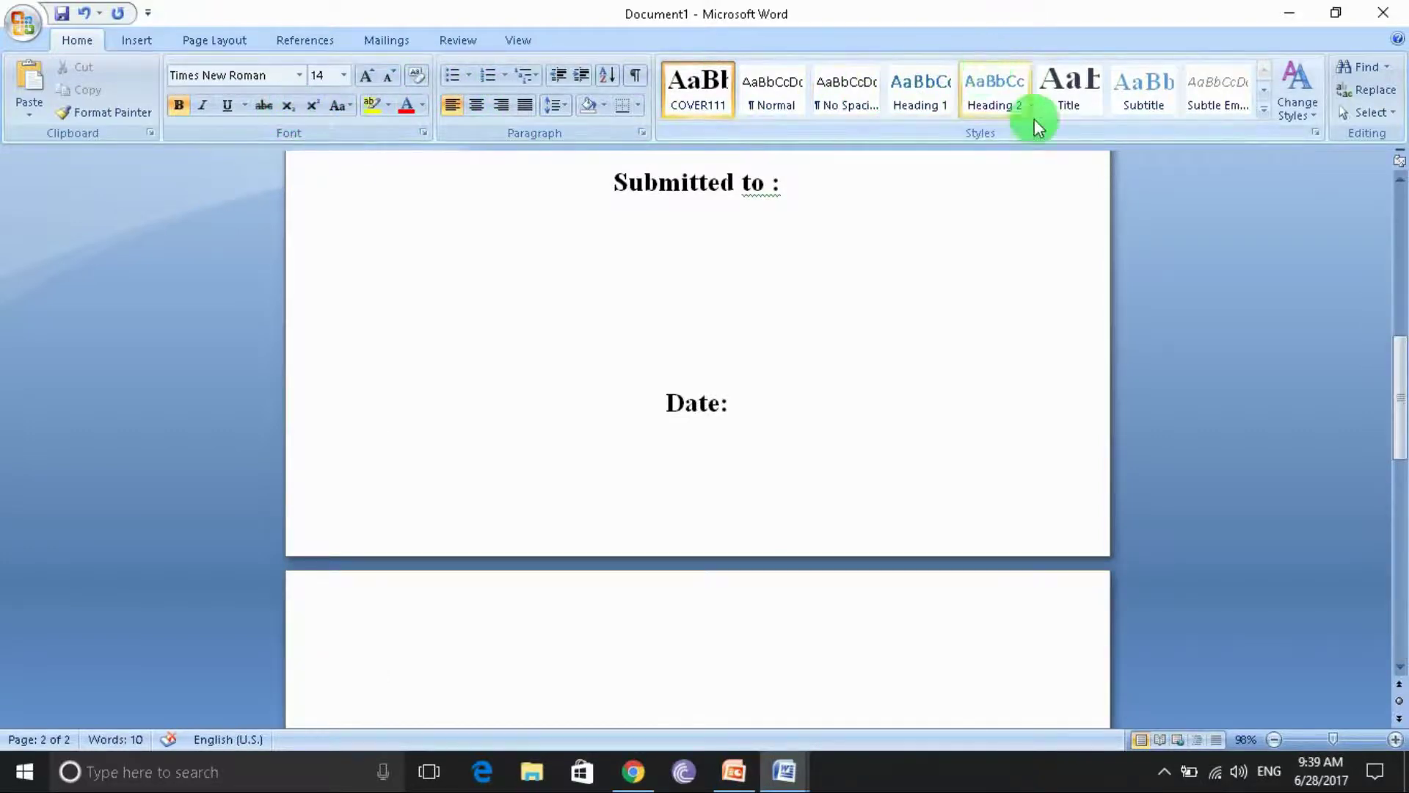
Save the current 14 pt bold formatting as a new quick style named 'unnumbered style'.
left_click(1264, 109)
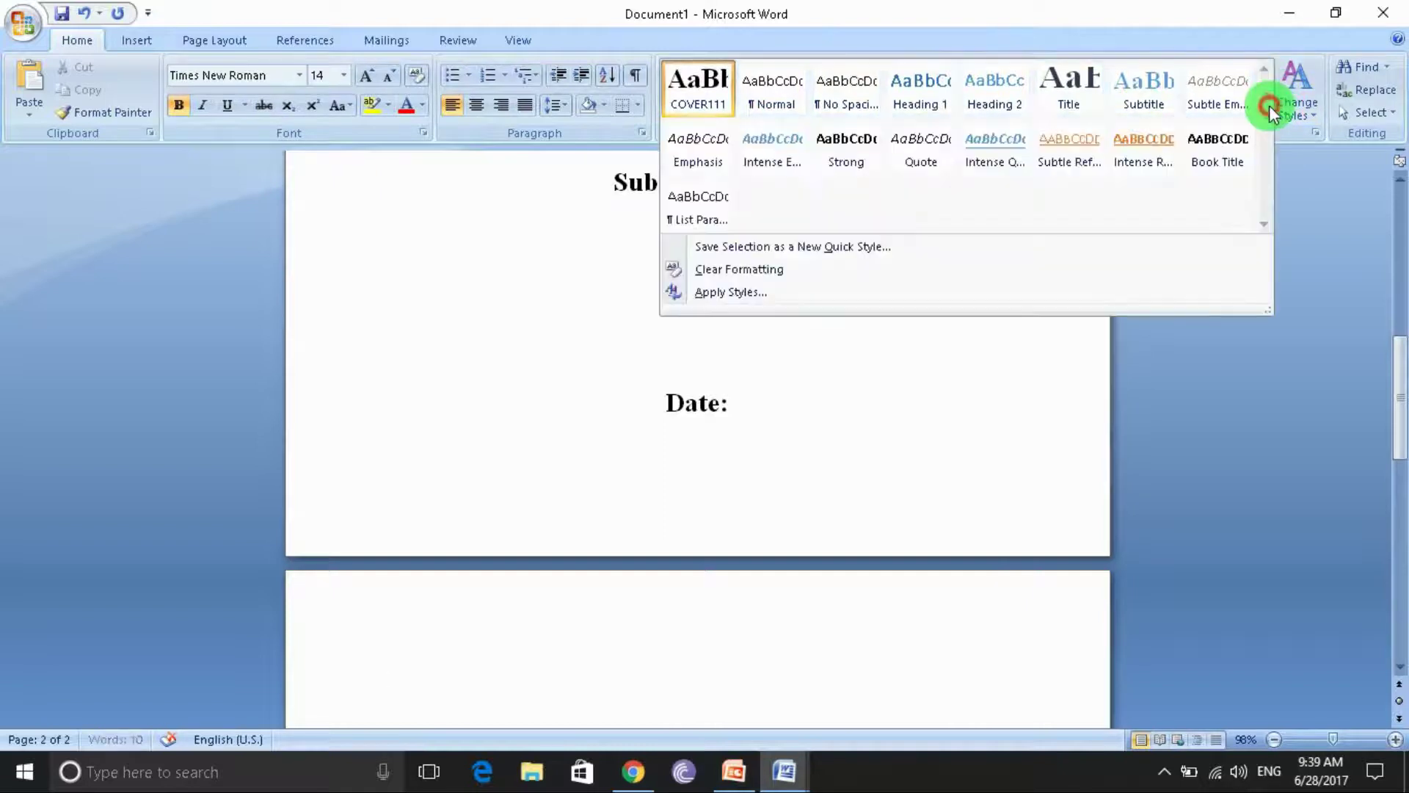
left_click(762, 246)
key("BackSpace")
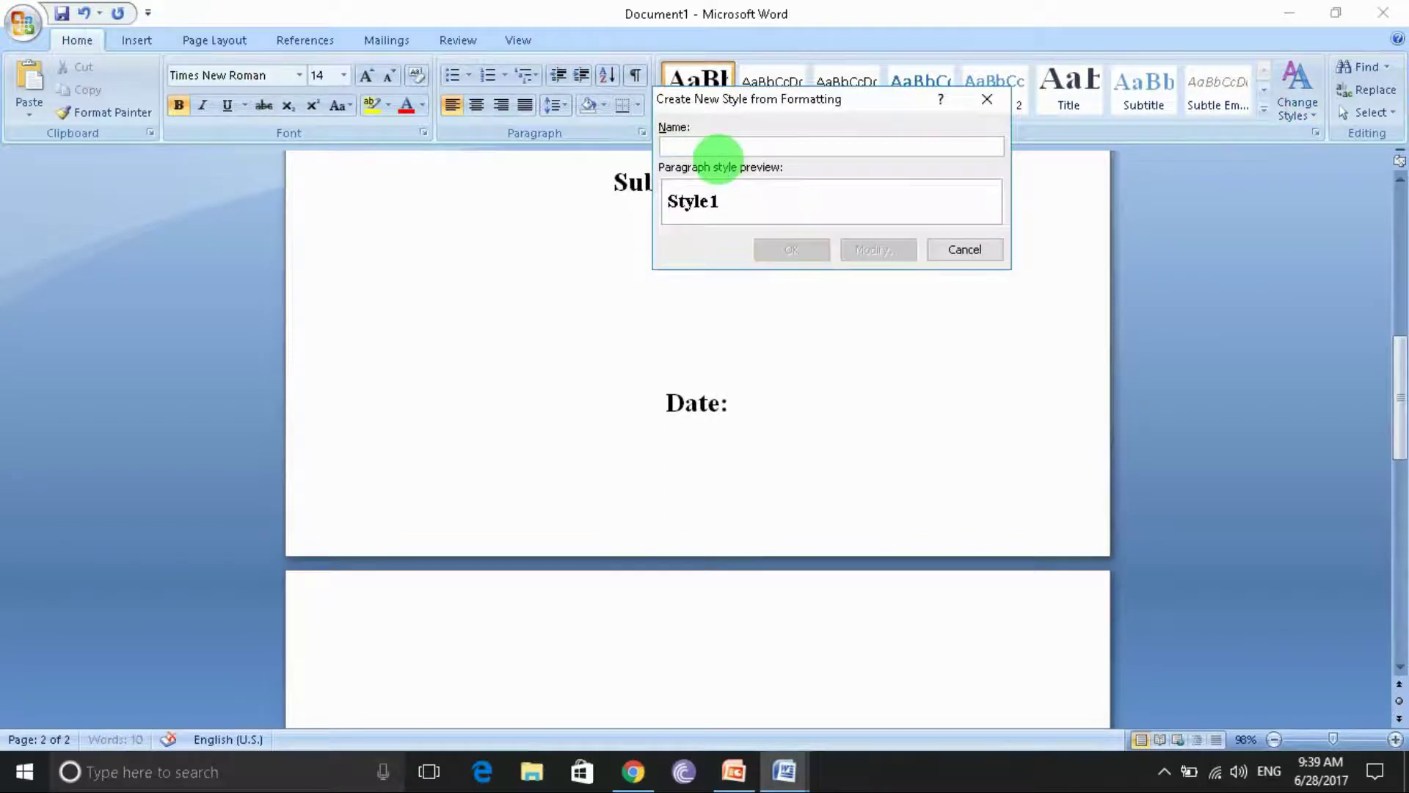
type("unnumbered style")
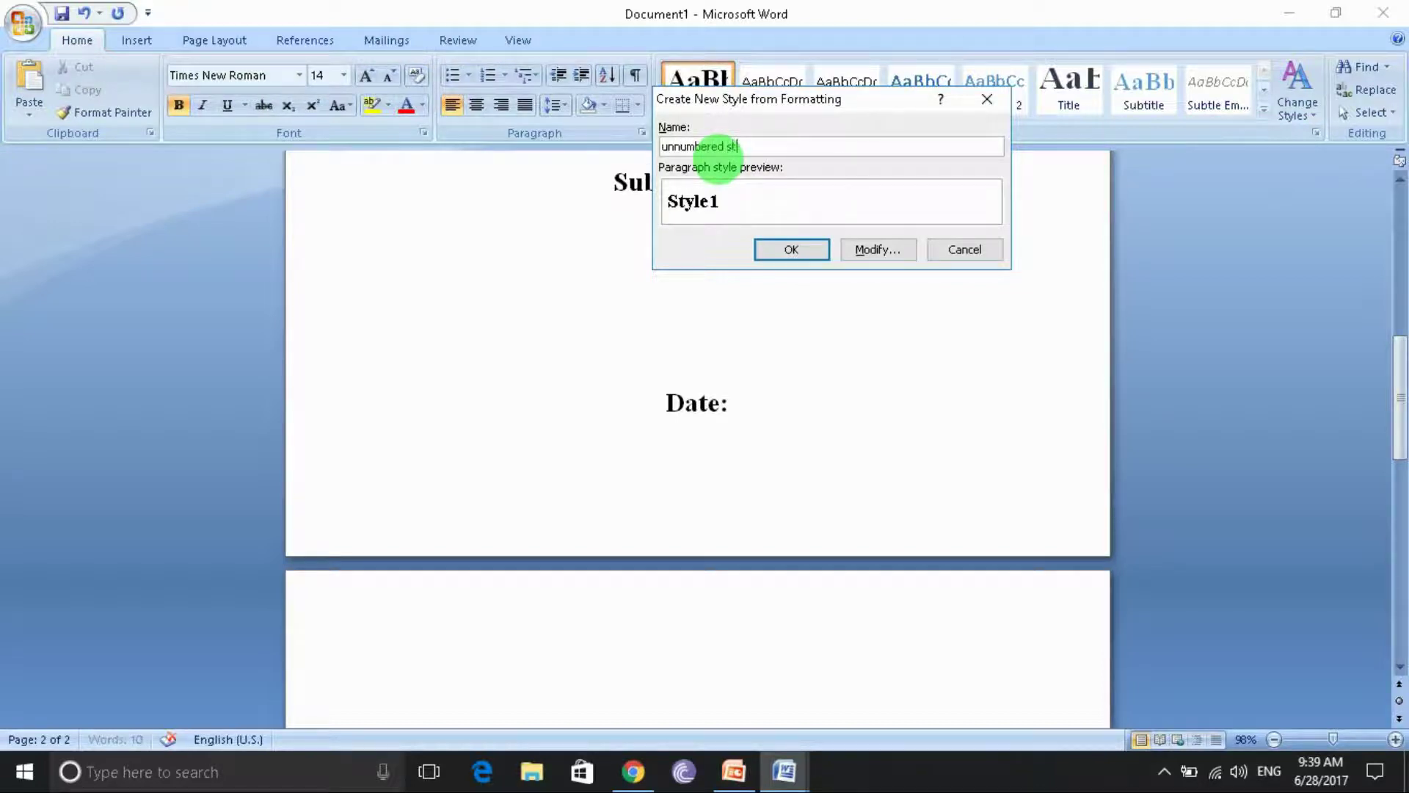
left_click(795, 250)
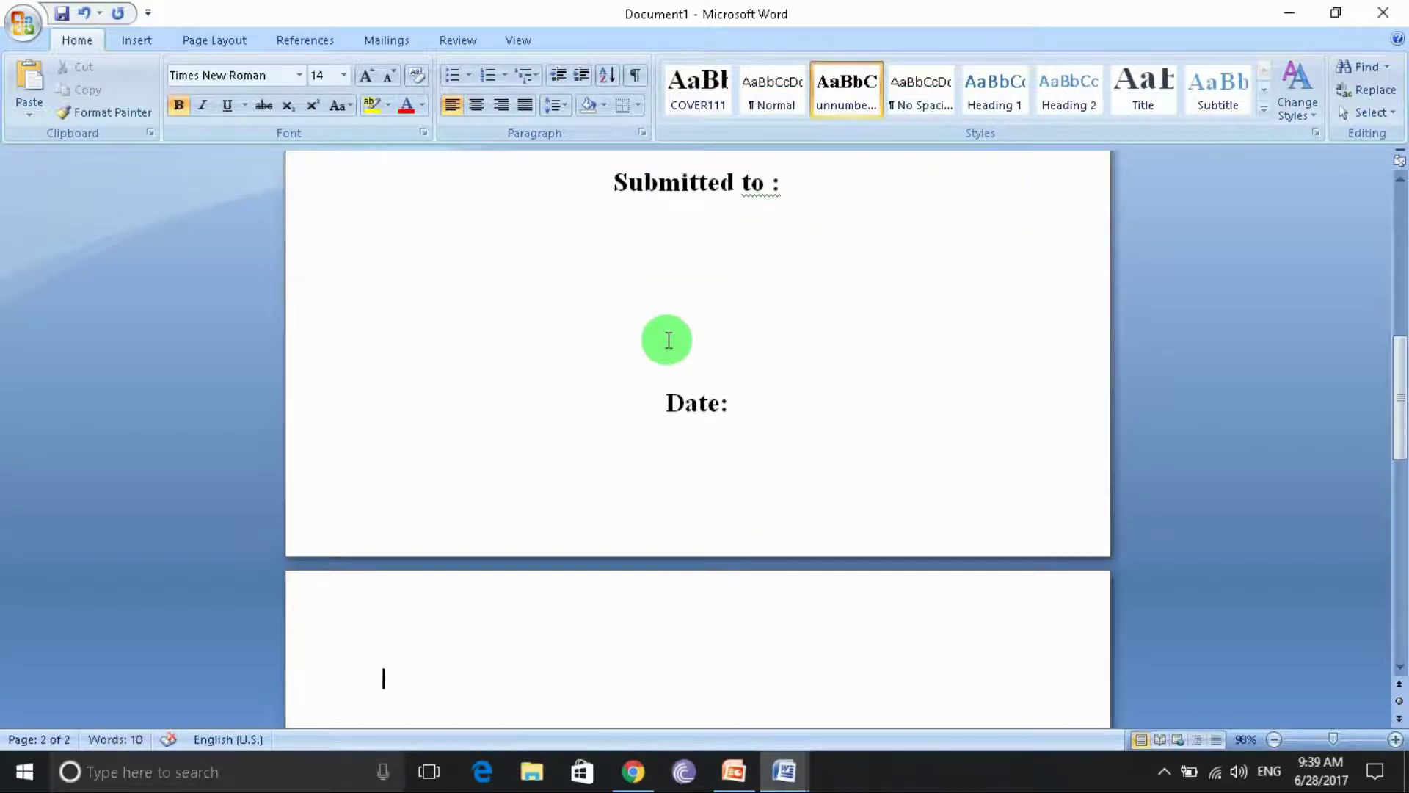
type("Int")
key("BackSpace")
key("BackSpace")
key("BackSpace")
key("BackSpace")
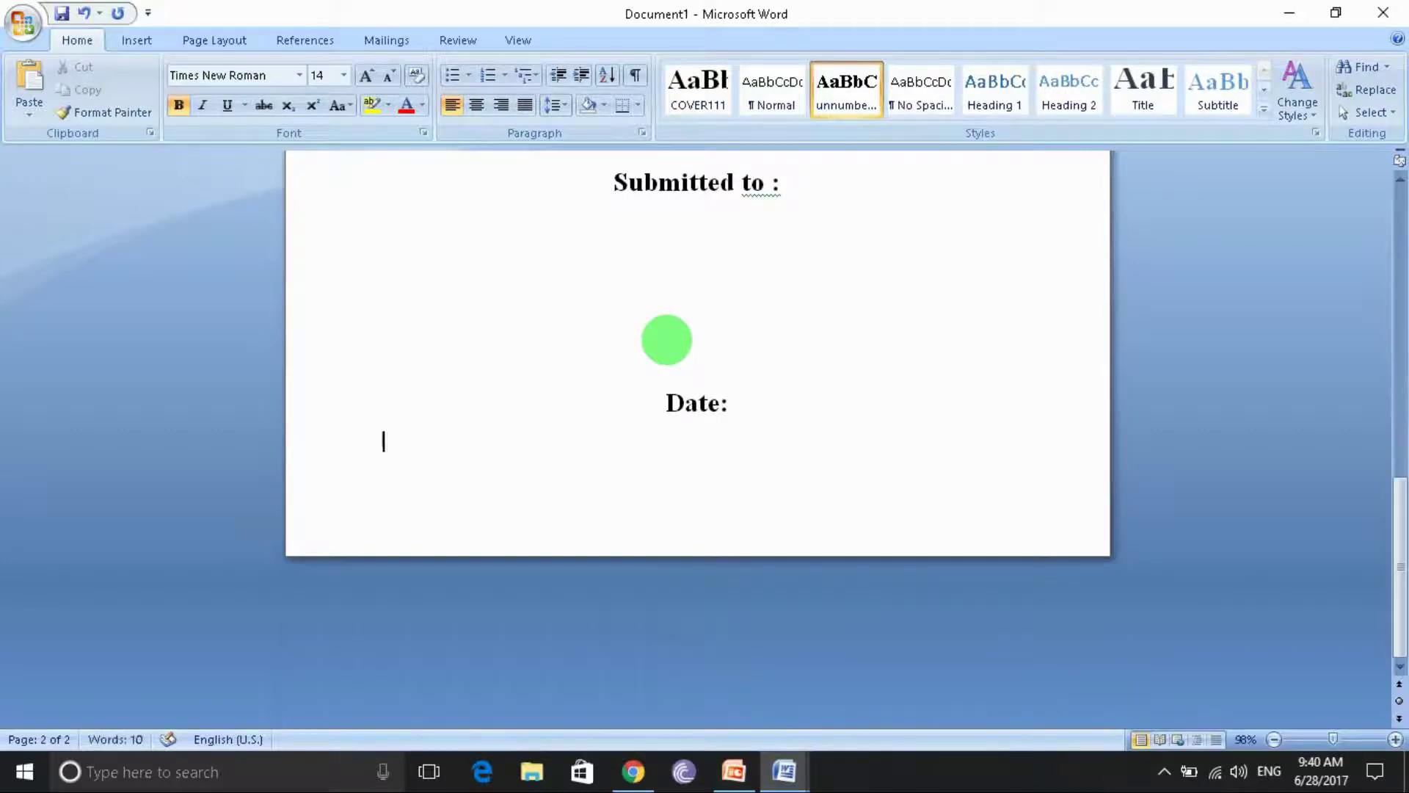
Turn on Page break before in the unnumbered style's paragraph settings.
key("Return")
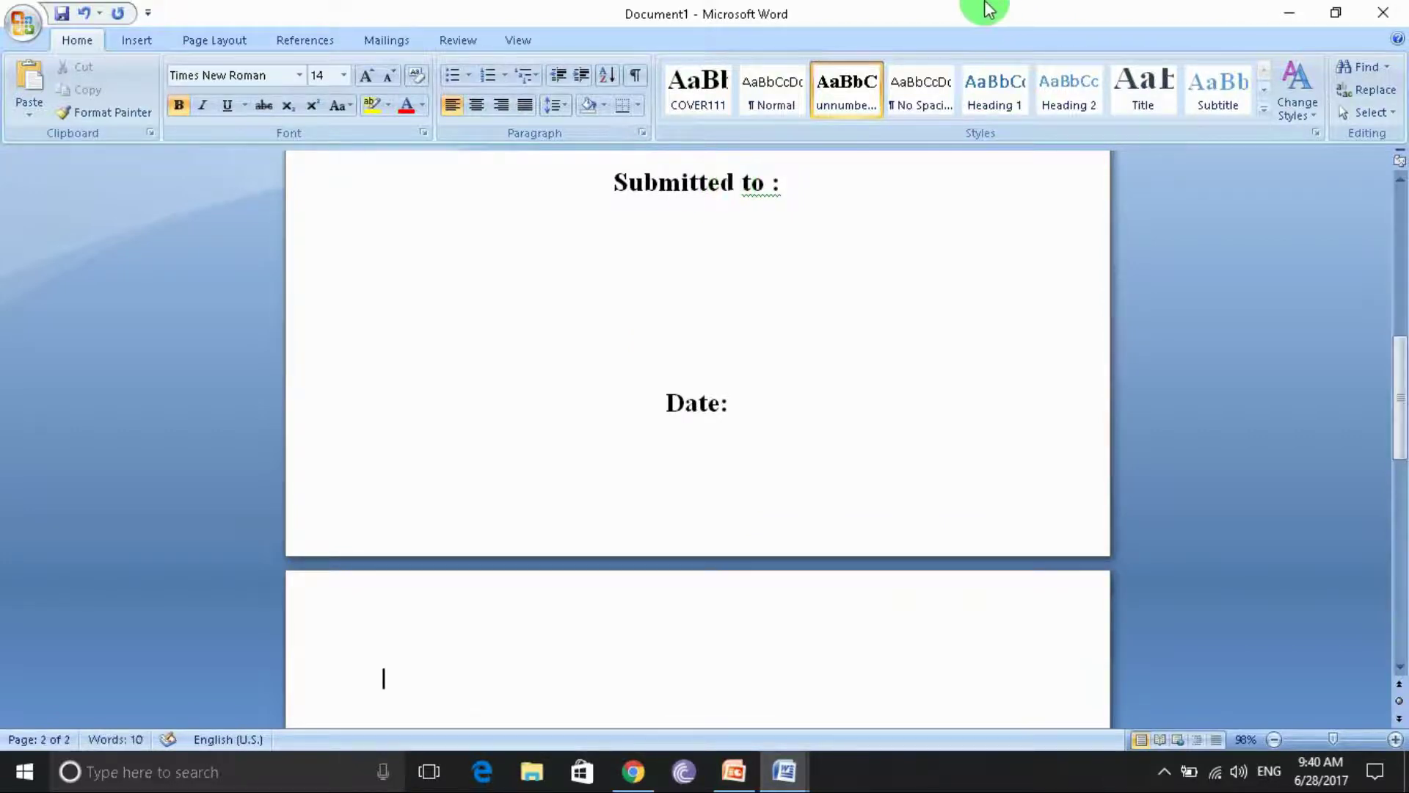
right_click(850, 105)
left_click(879, 140)
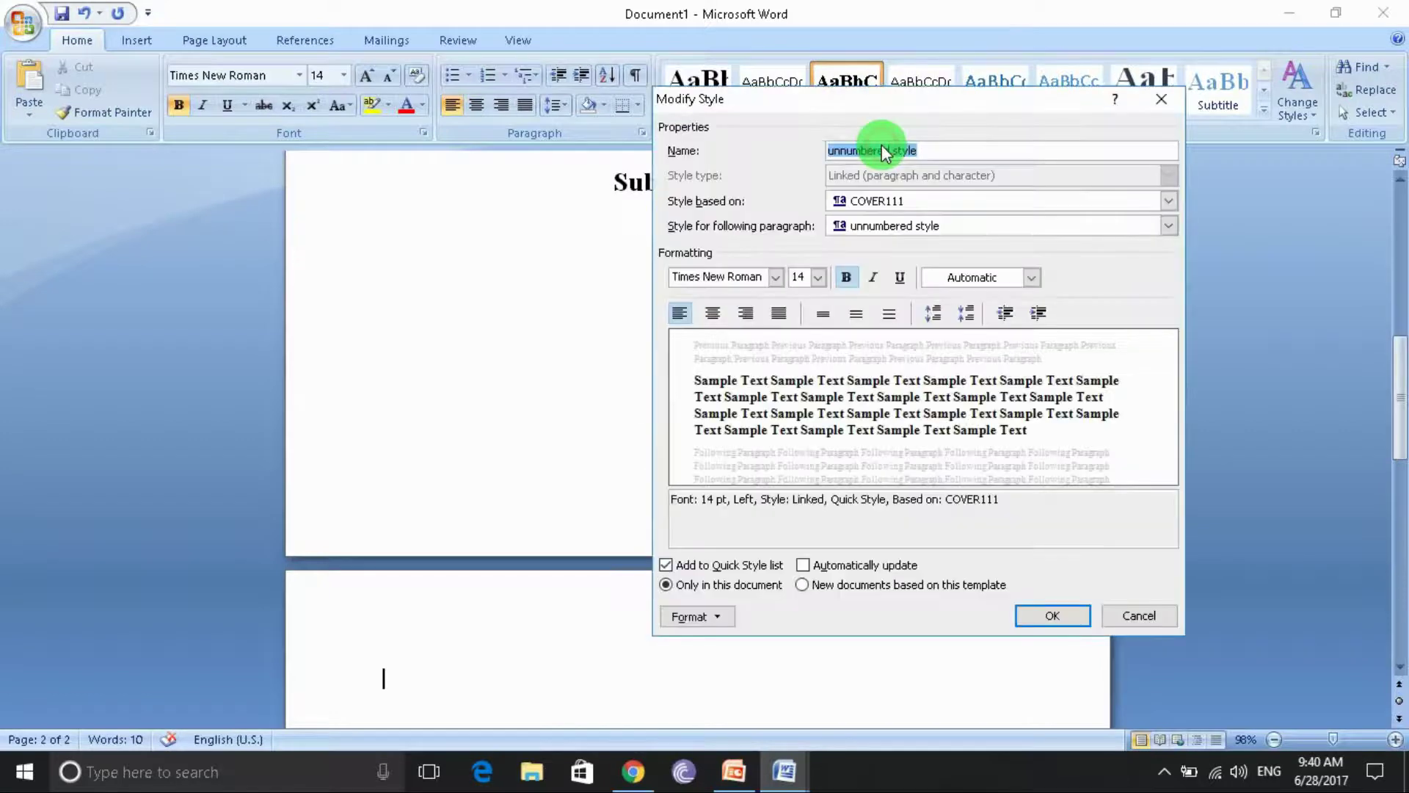
left_click(713, 620)
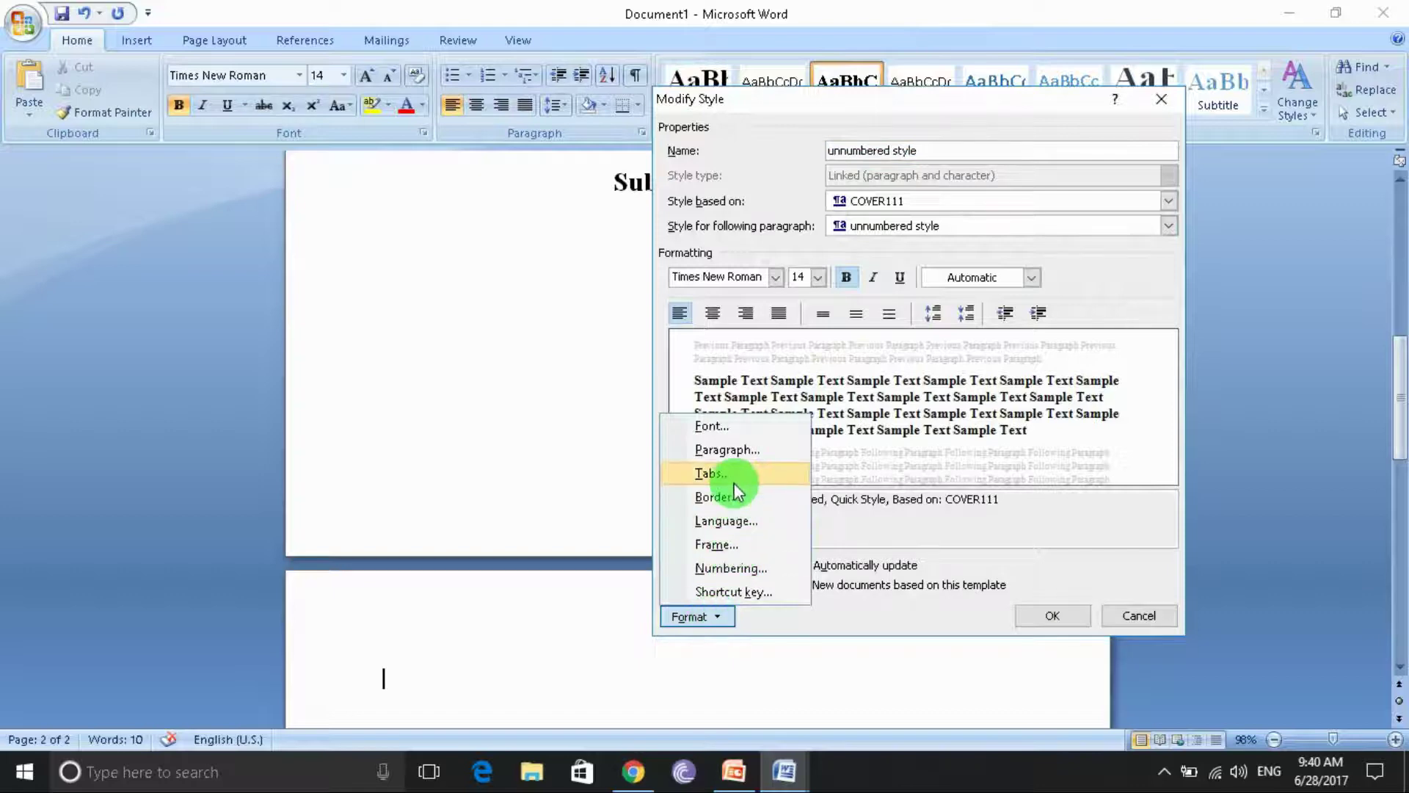
left_click(726, 449)
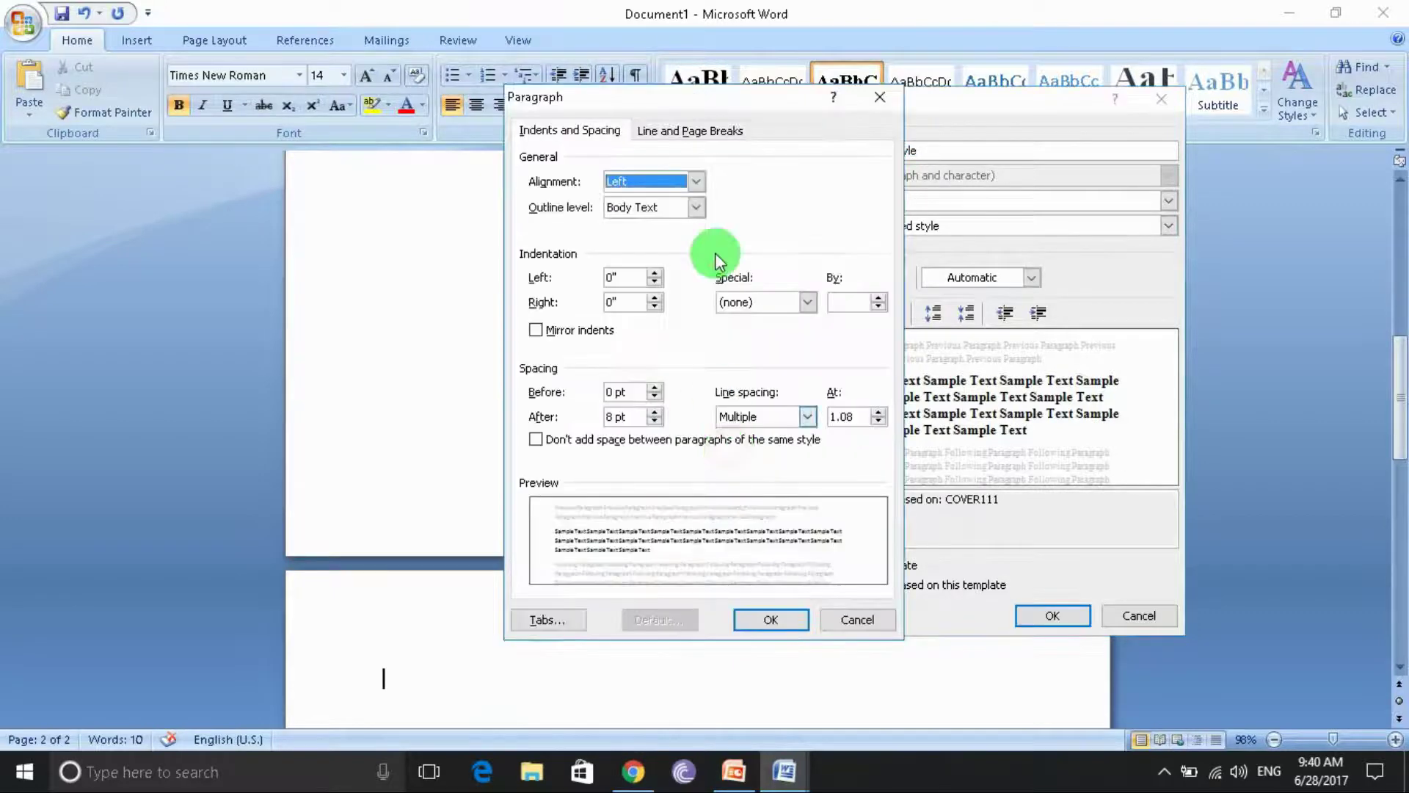
left_click(697, 126)
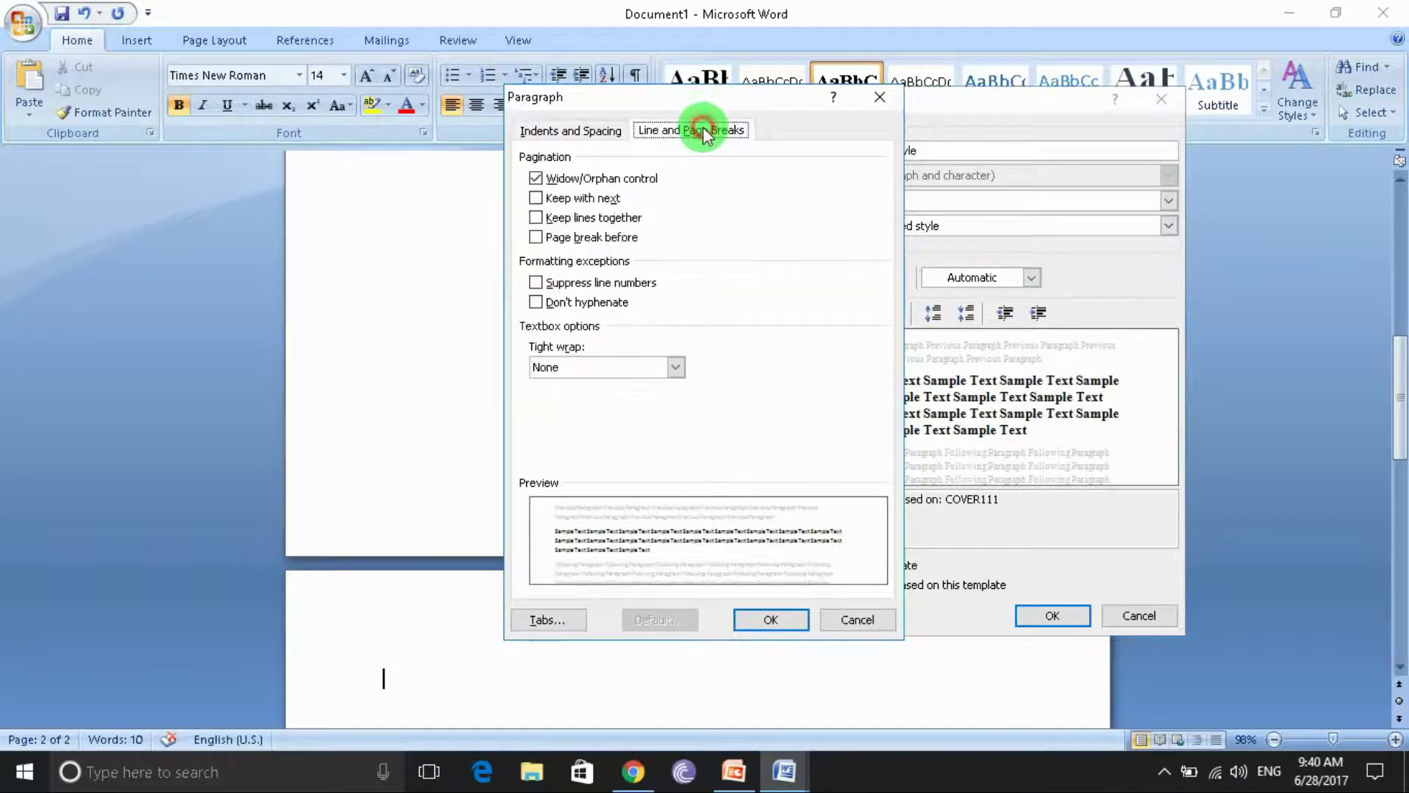
left_click(535, 238)
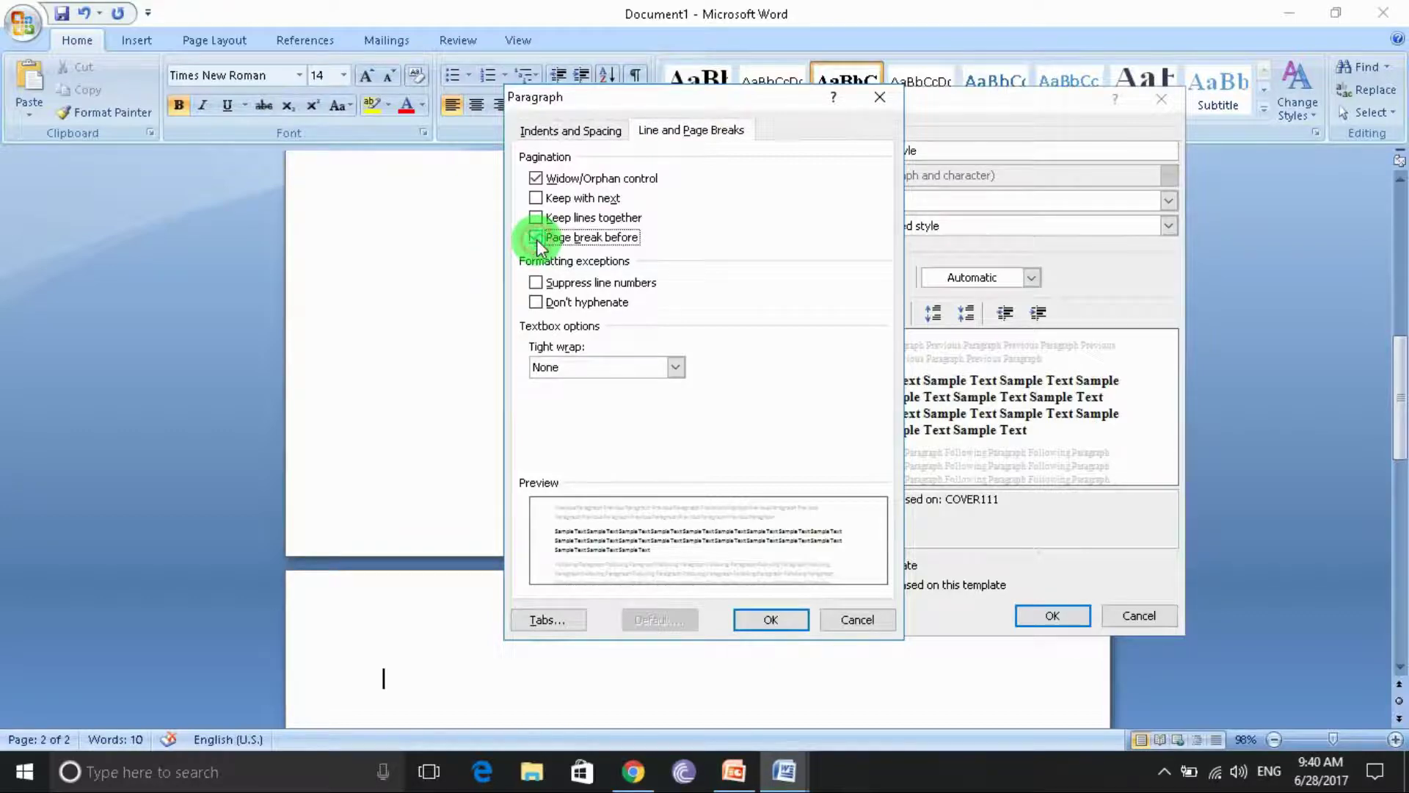
left_click(755, 621)
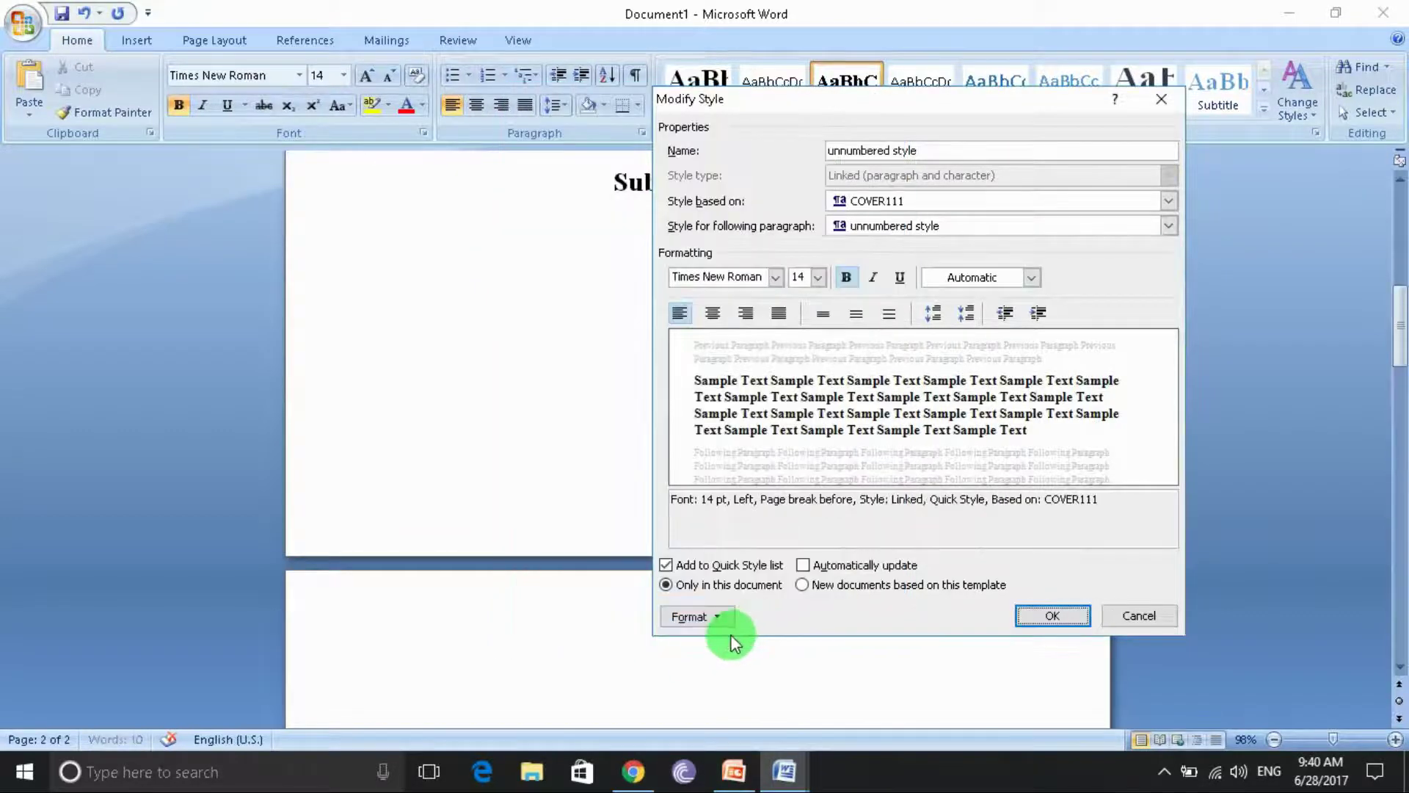
left_click(1052, 615)
left_click(400, 631)
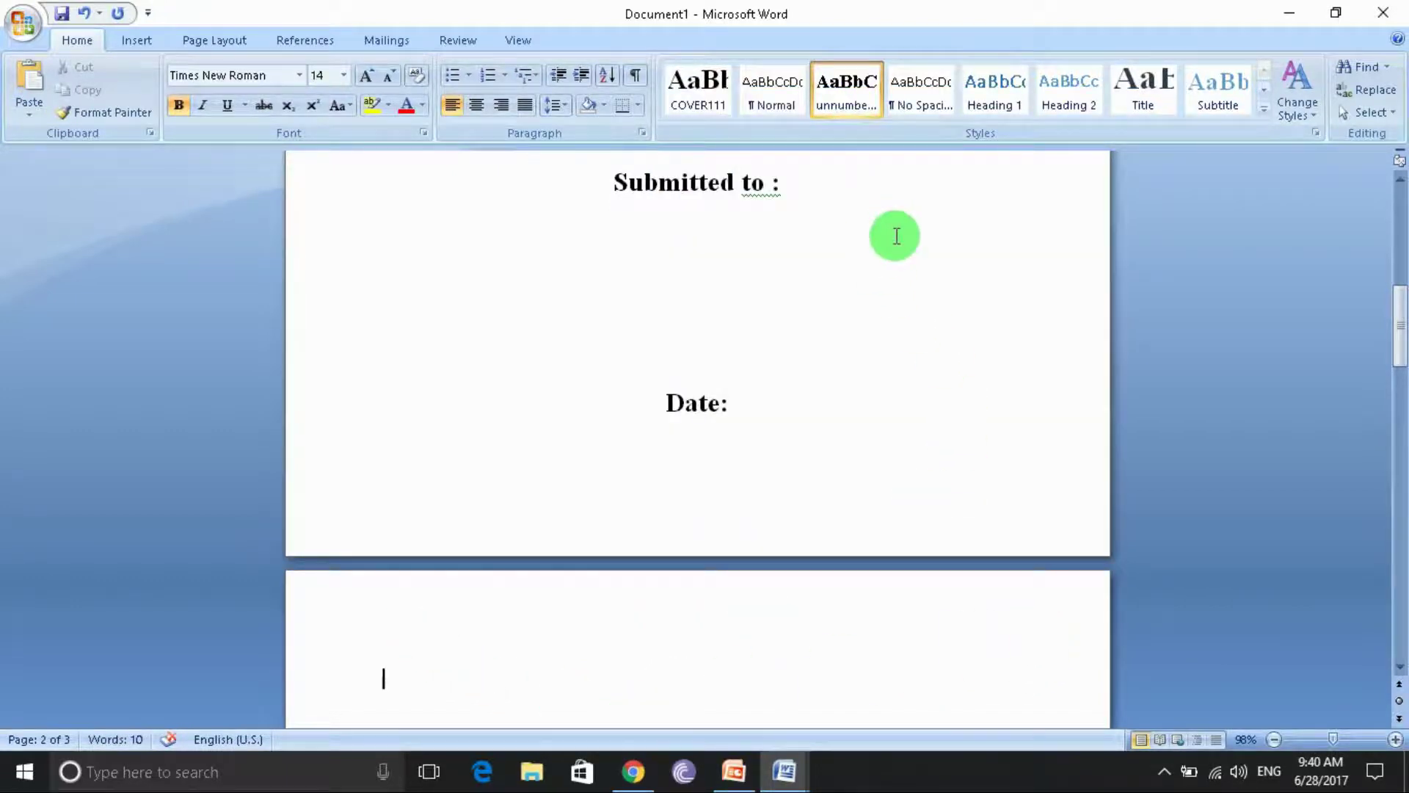
Type the 'Abstract:' and 'Acknowledge:' headings, each followed by a page break, and apply Normal.
type("A")
type("bstra")
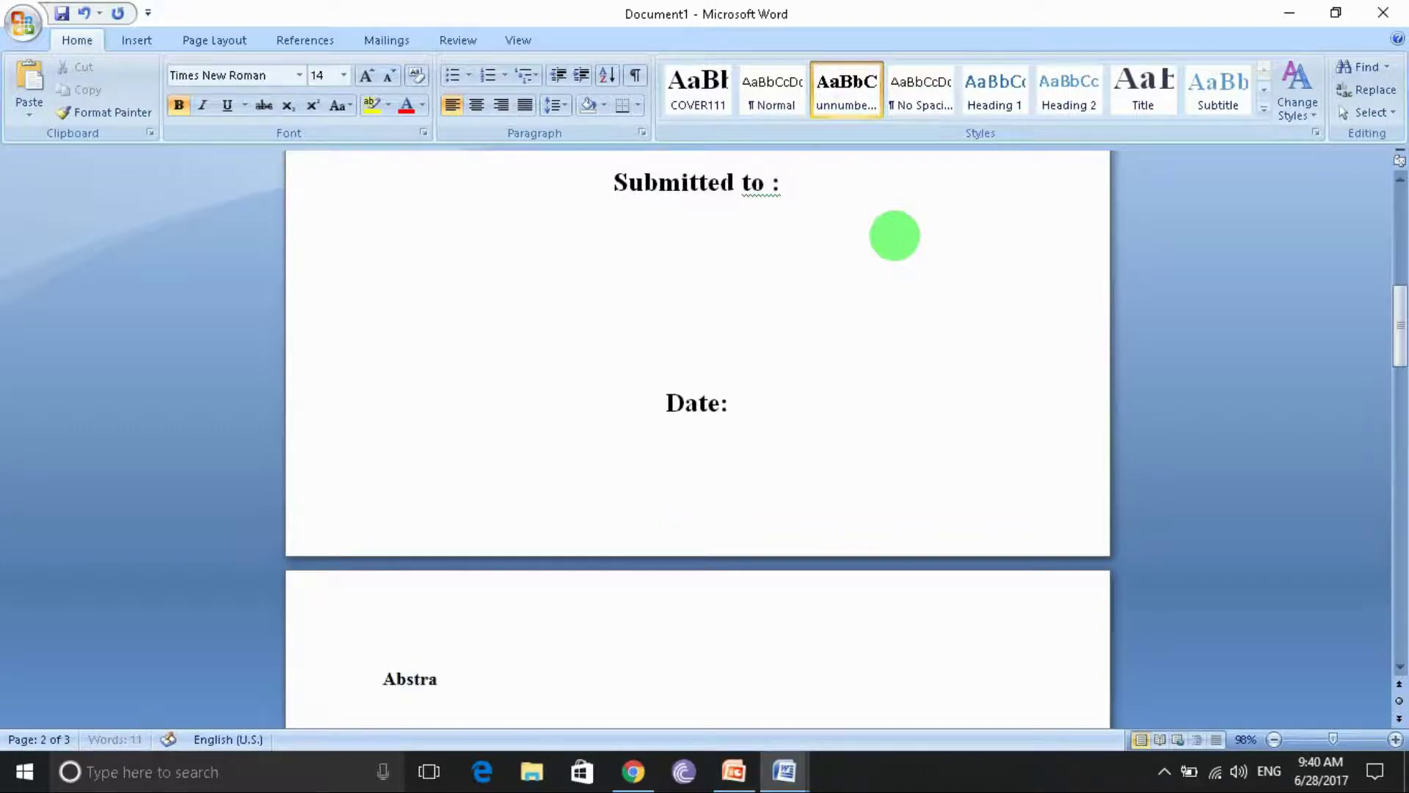
type("ct:")
key("ctrl+Return")
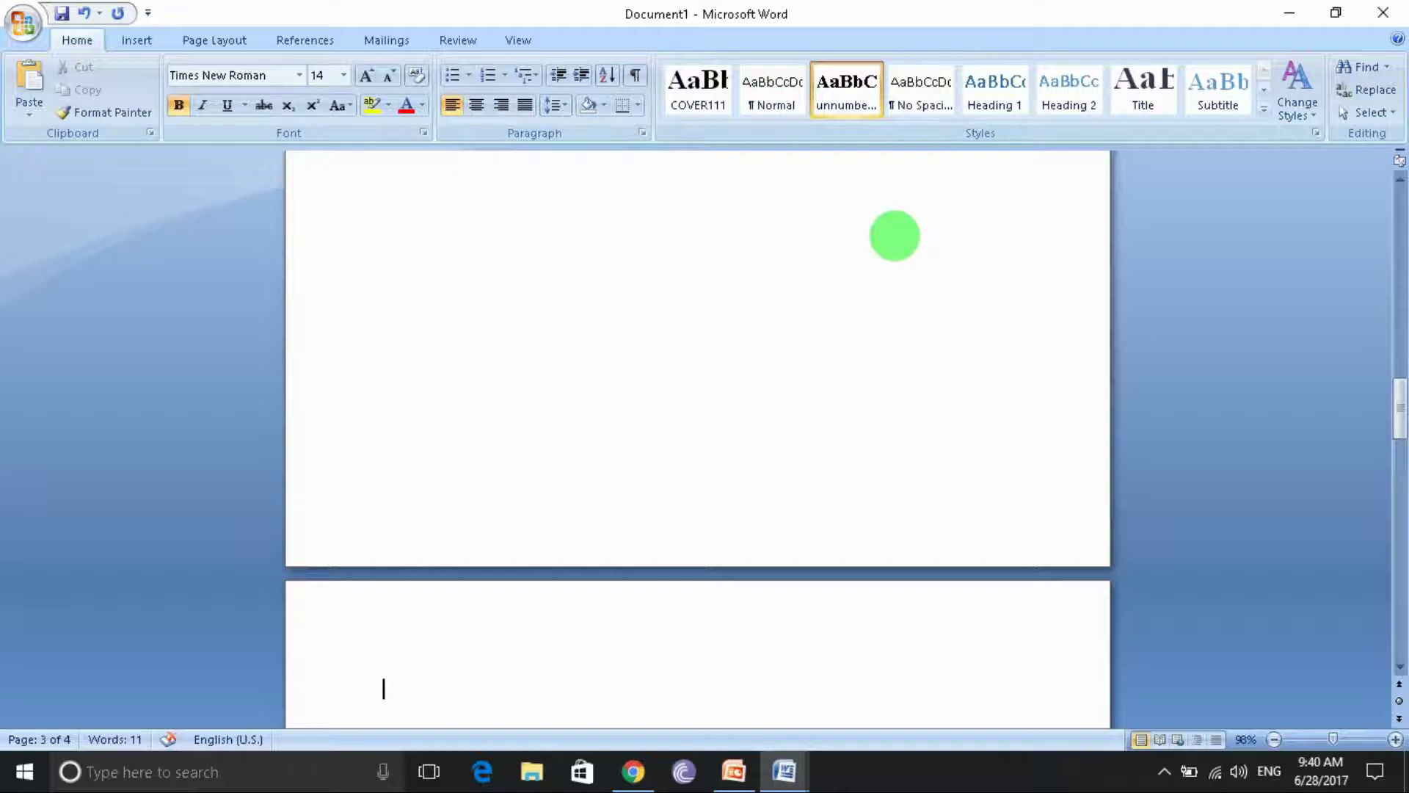
type("aC")
key("BackSpace")
key("BackSpace")
type("Ac")
type("knowle")
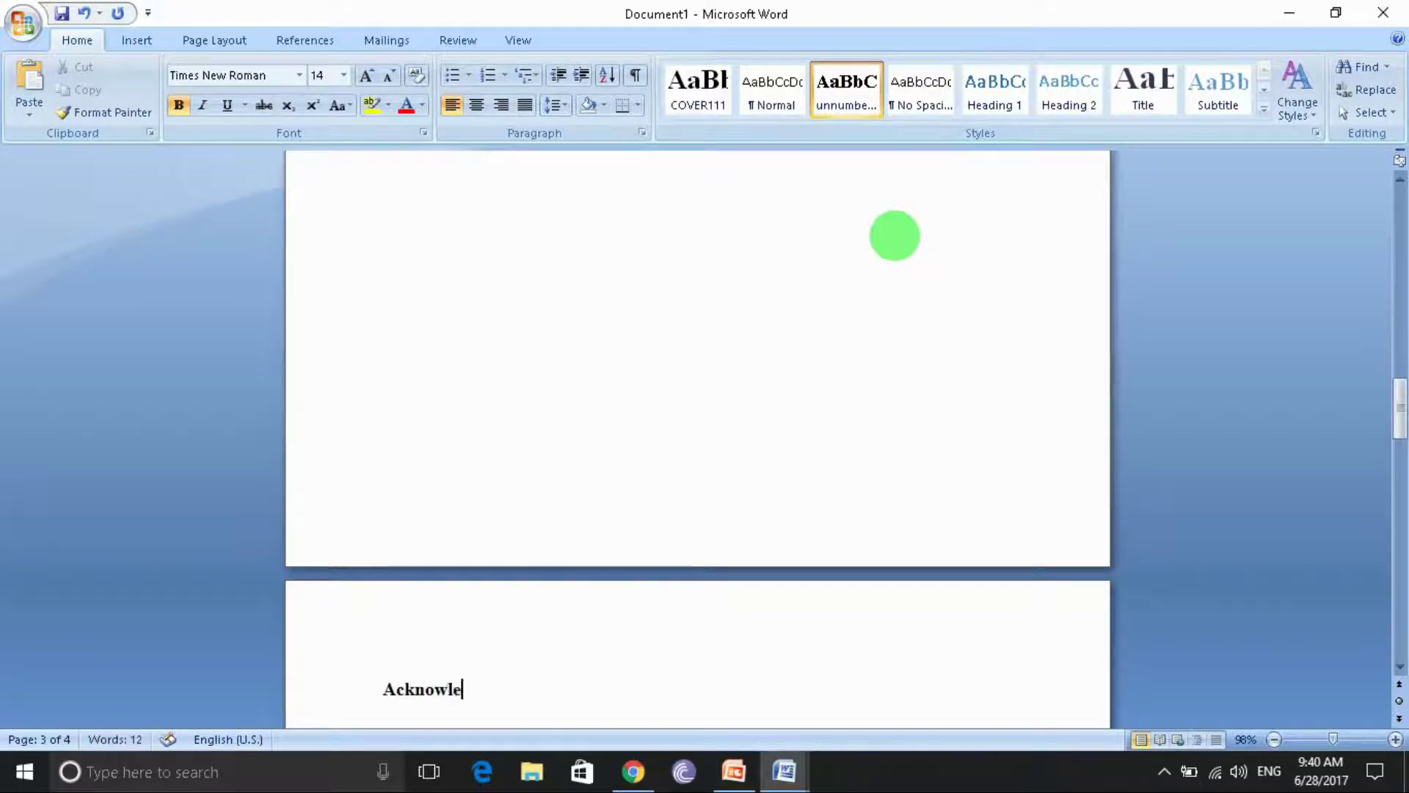
type("dge:")
key("ctrl+Return")
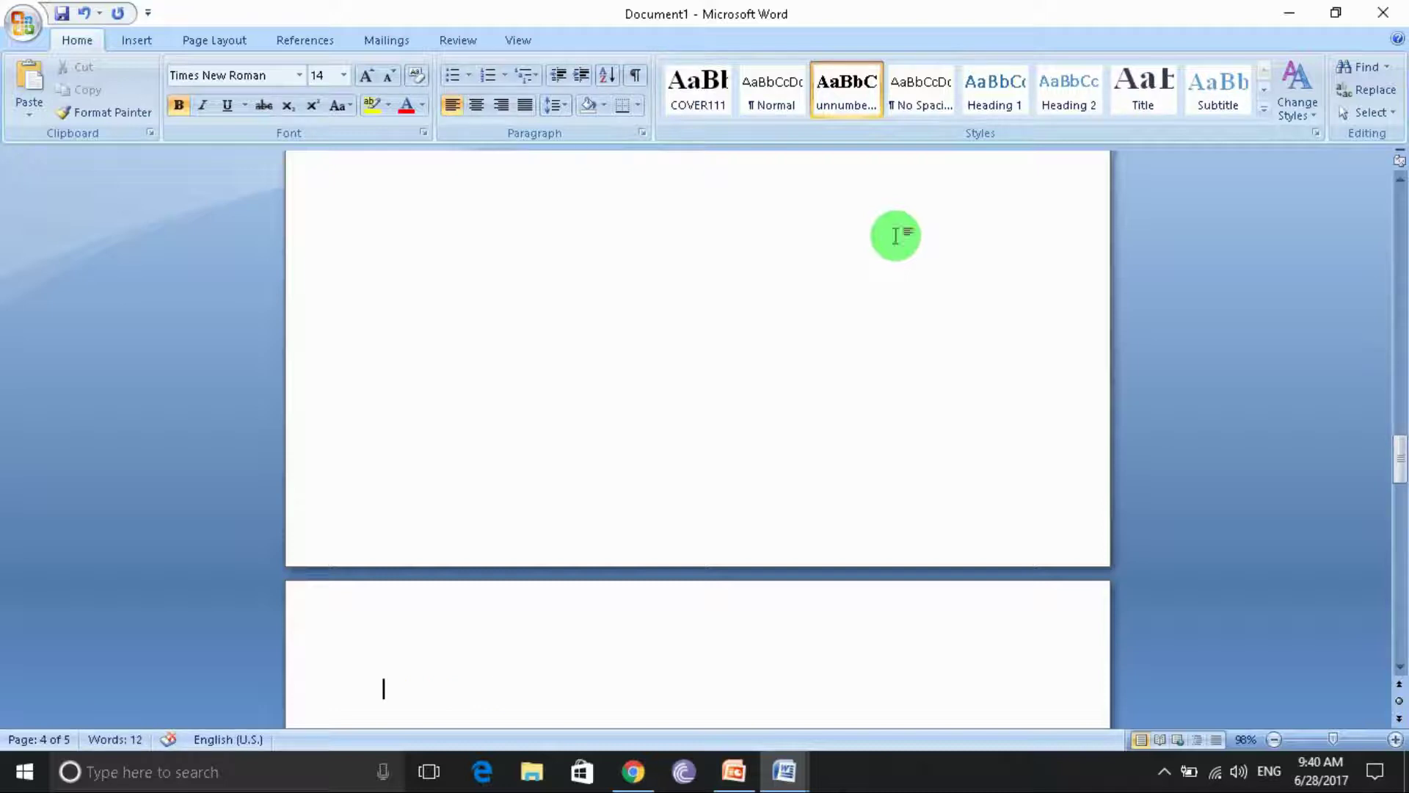
left_click(763, 99)
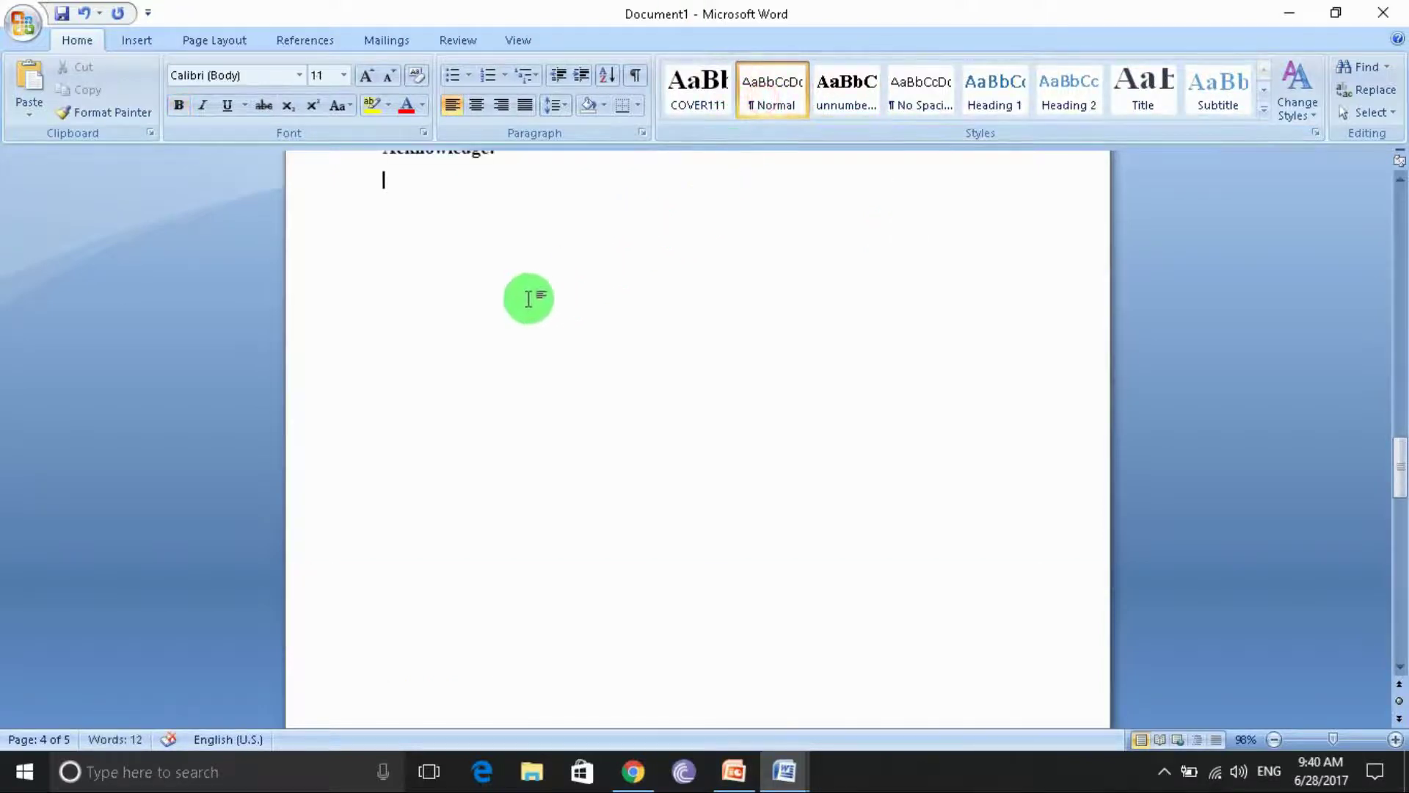
Insert a page break right after 'Abstract:' and format the new line as Normal.
scroll(519, 305, "up", 3)
scroll(522, 311, "up", 5)
scroll(526, 314, "up", 6)
scroll(525, 314, "up", 3)
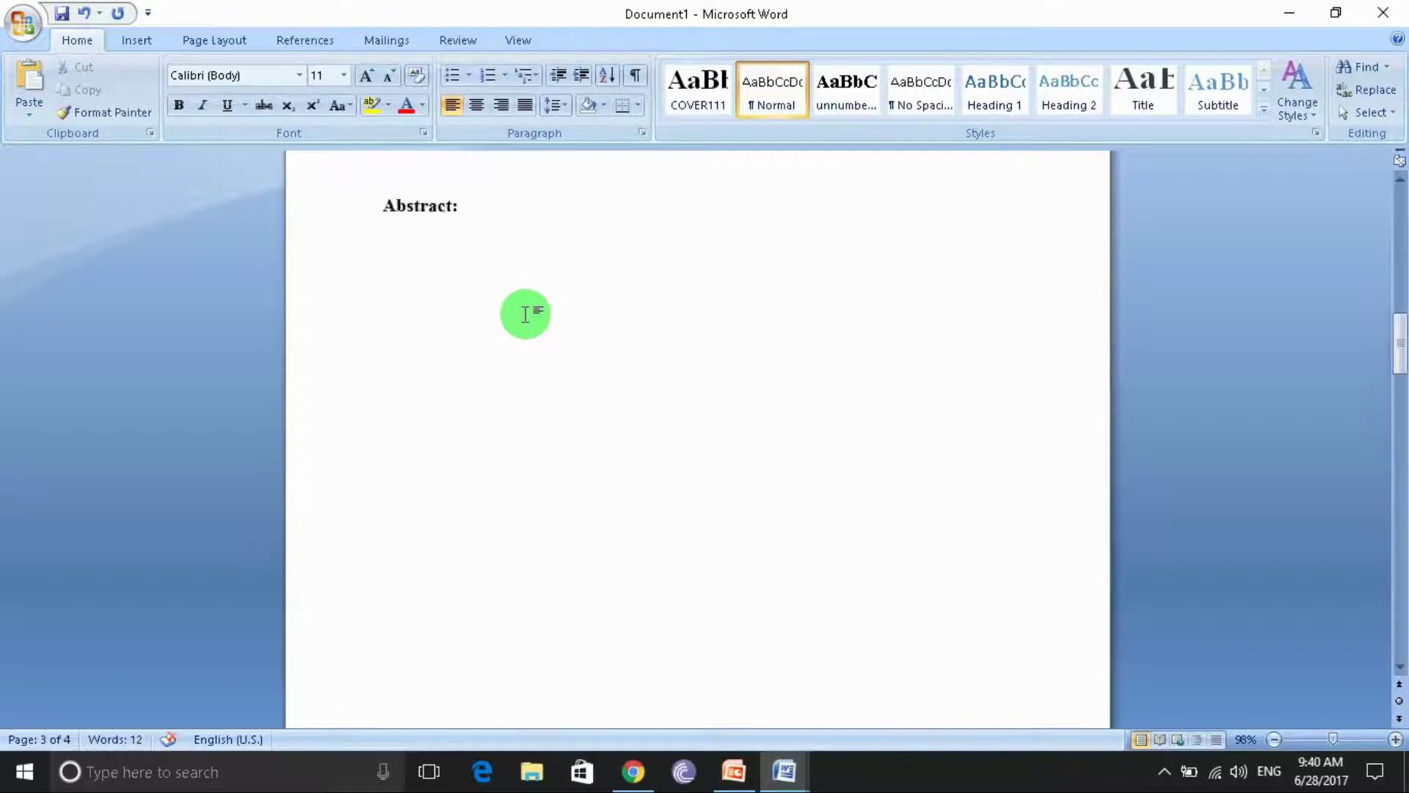
left_click(428, 245)
left_click(497, 221)
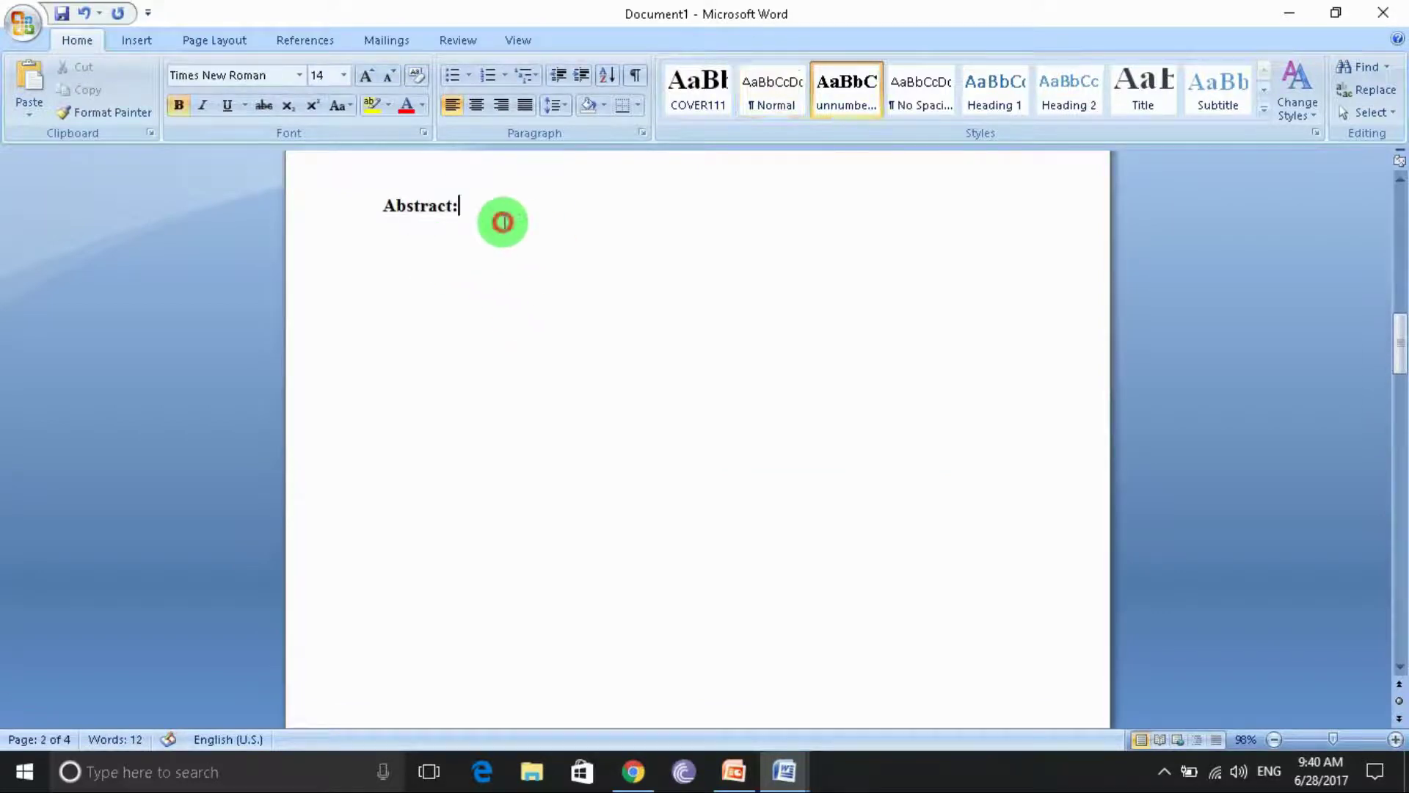
key("ctrl+Return")
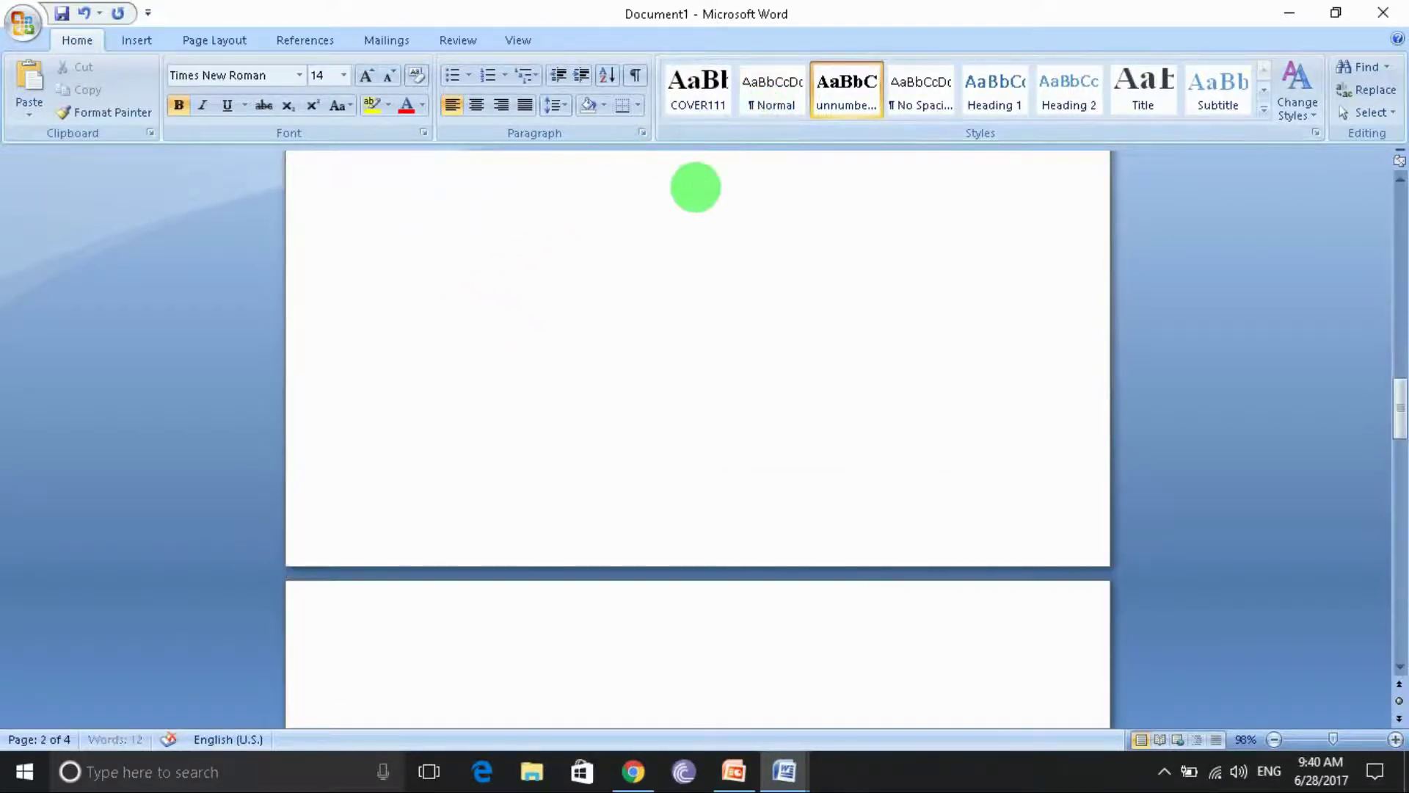
left_click(771, 88)
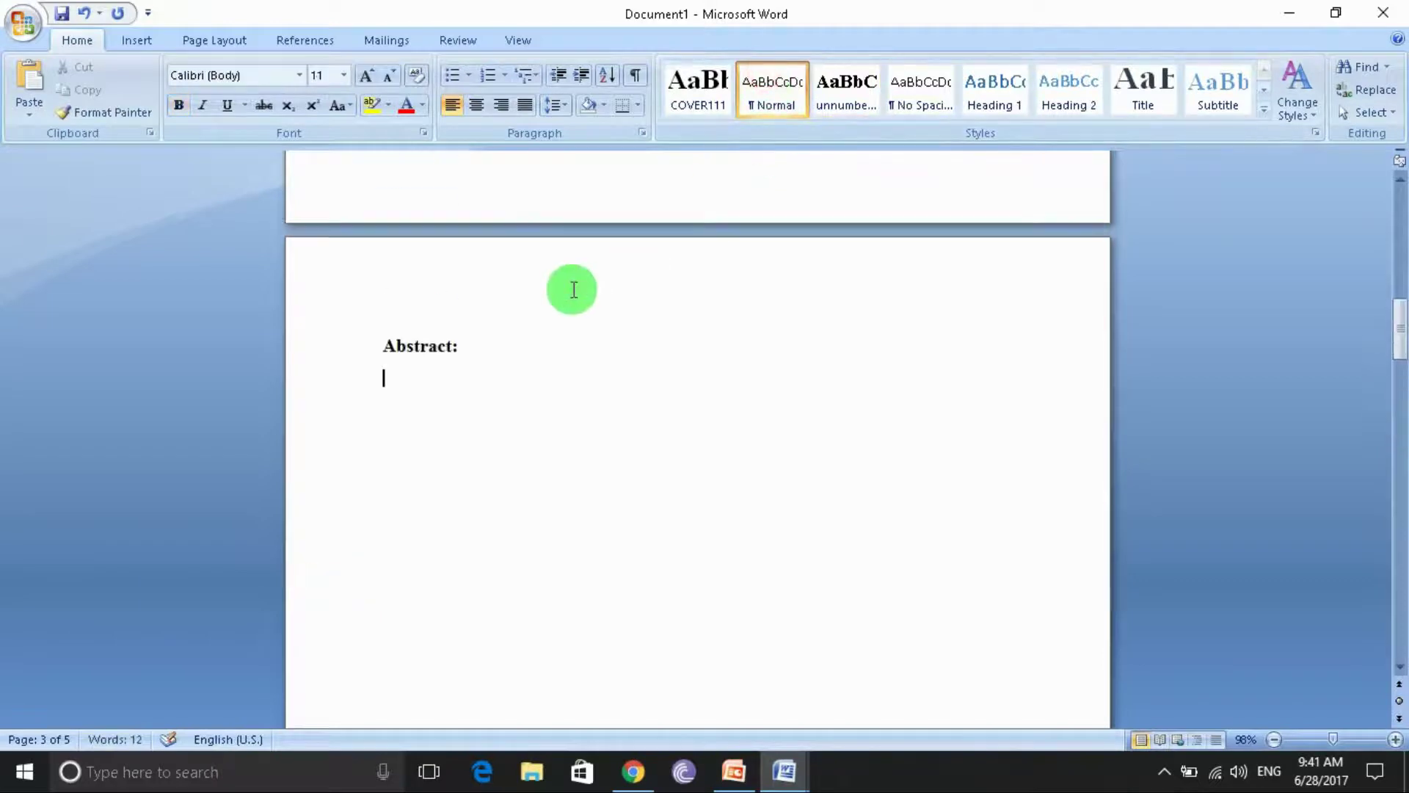
Insert a page break after 'Acknowledge:' to leave a page for the table of contents.
scroll(573, 289, "down", 8)
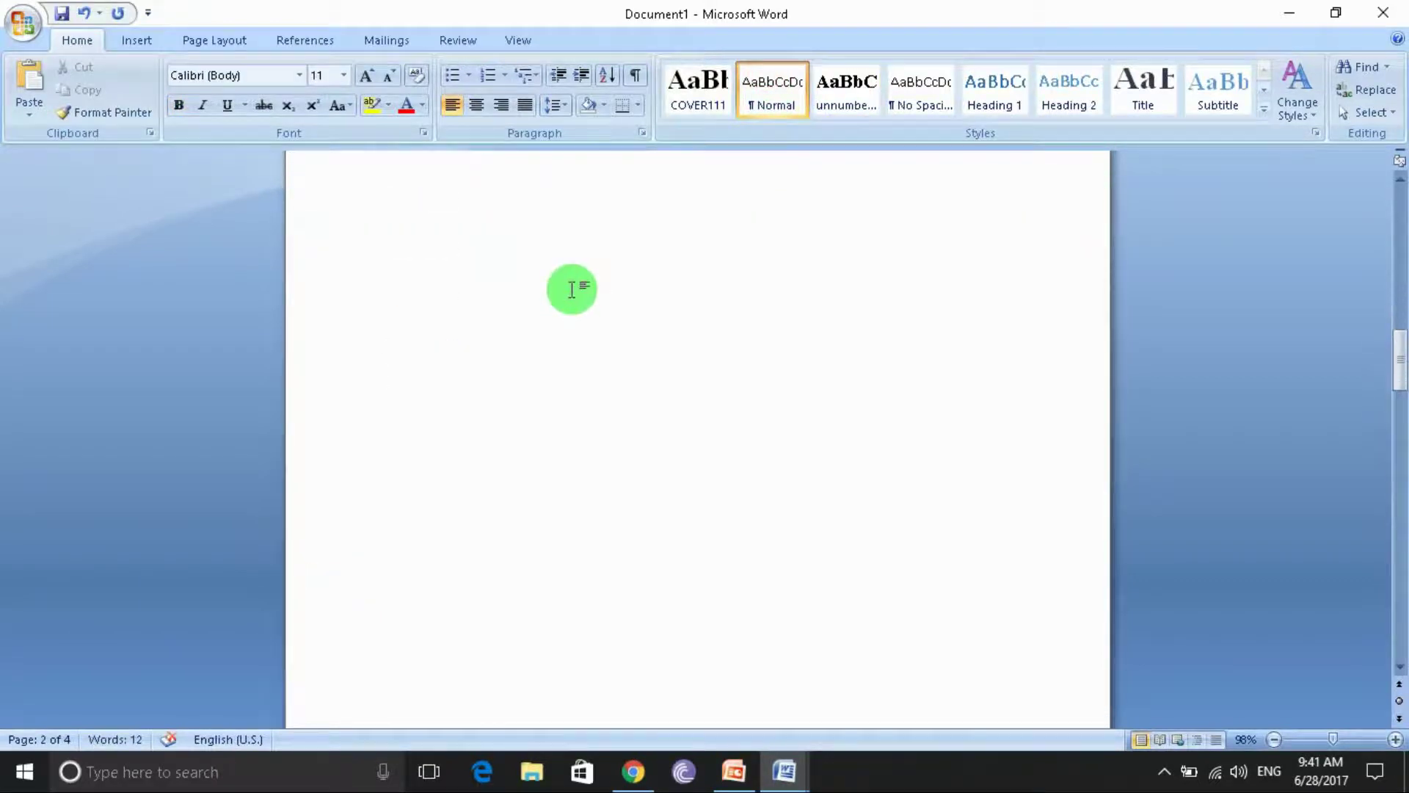
scroll(573, 290, "down", 8)
scroll(573, 290, "down", 4)
scroll(573, 290, "down", 4)
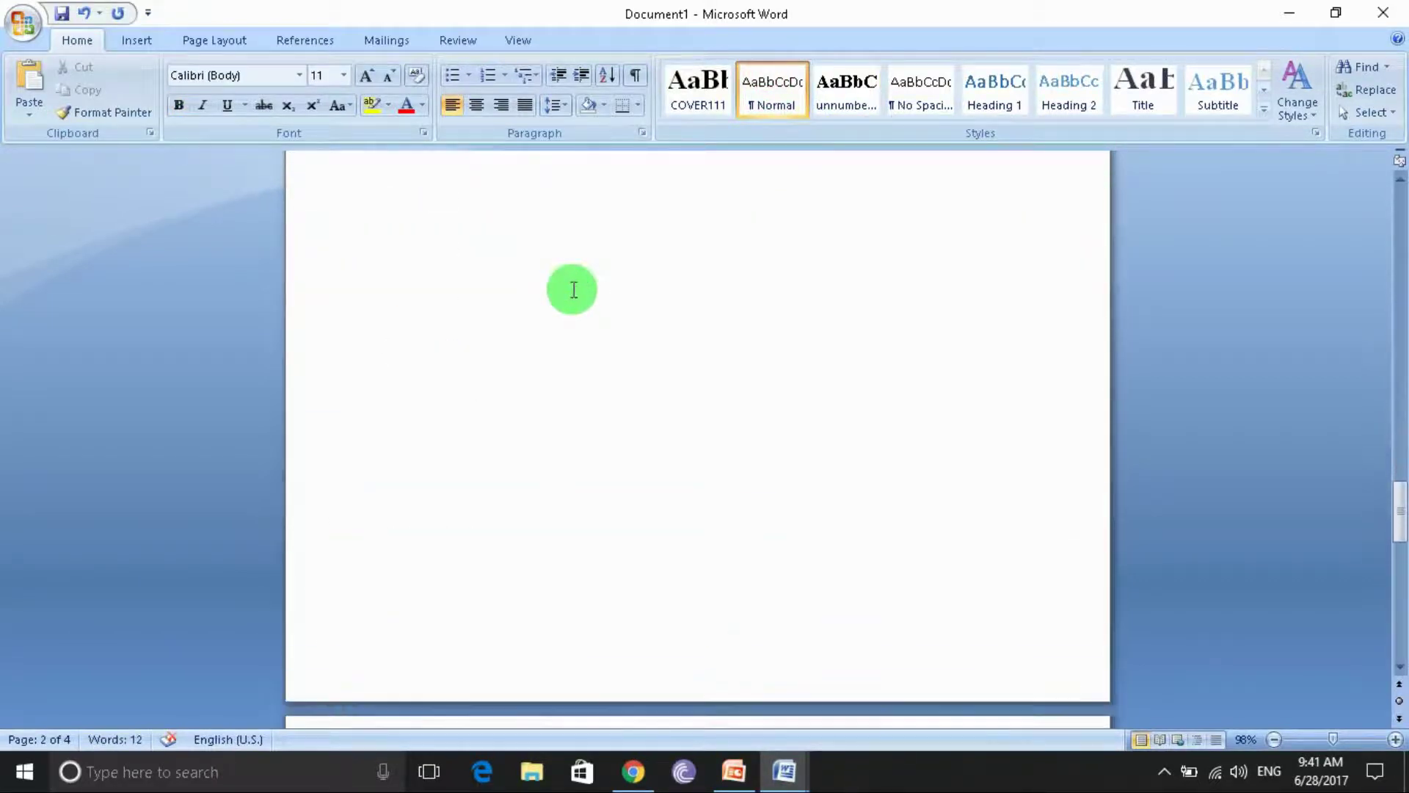
scroll(573, 290, "up", 3)
scroll(573, 290, "up", 3)
left_click(526, 325)
key("ctrl+Return")
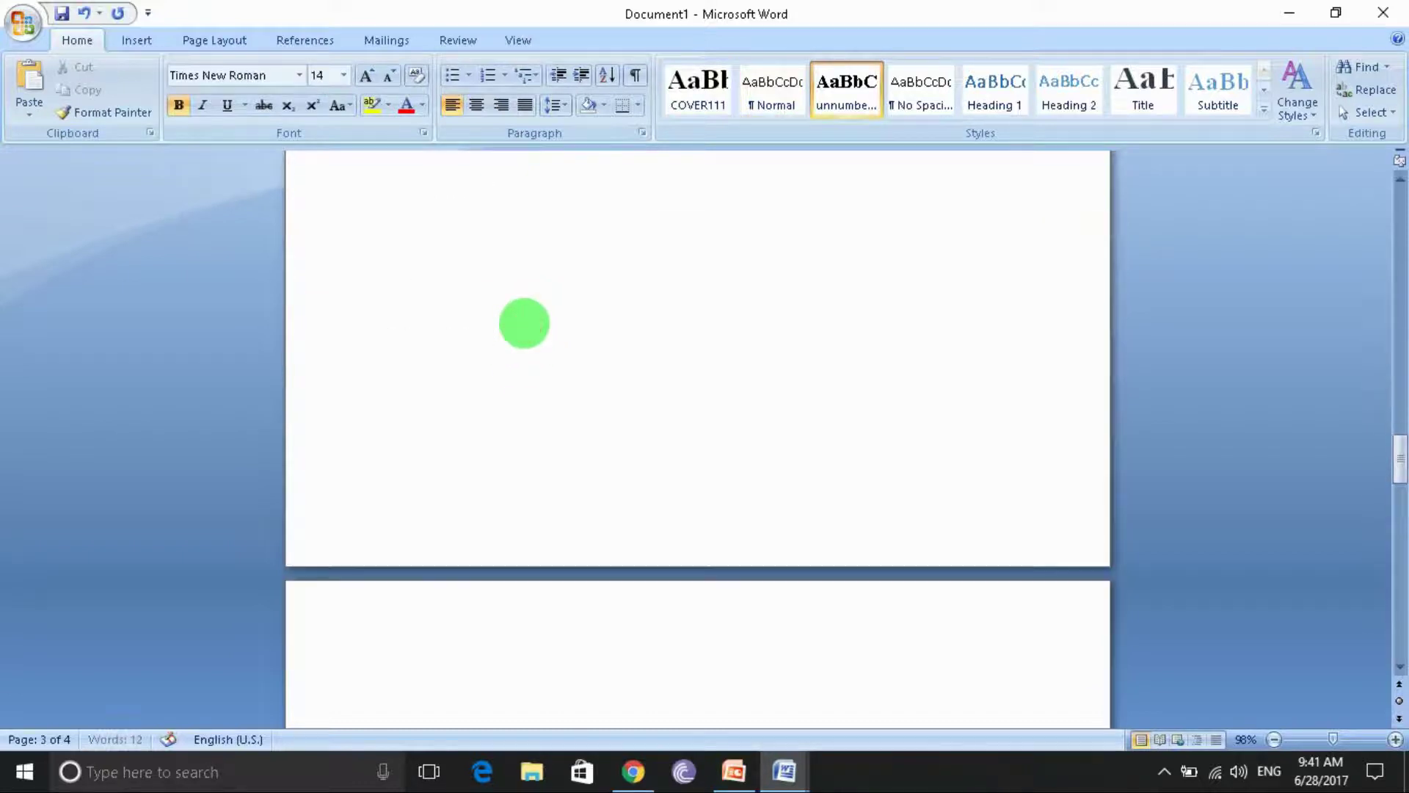
type("T")
type("ables")
type(" of conte")
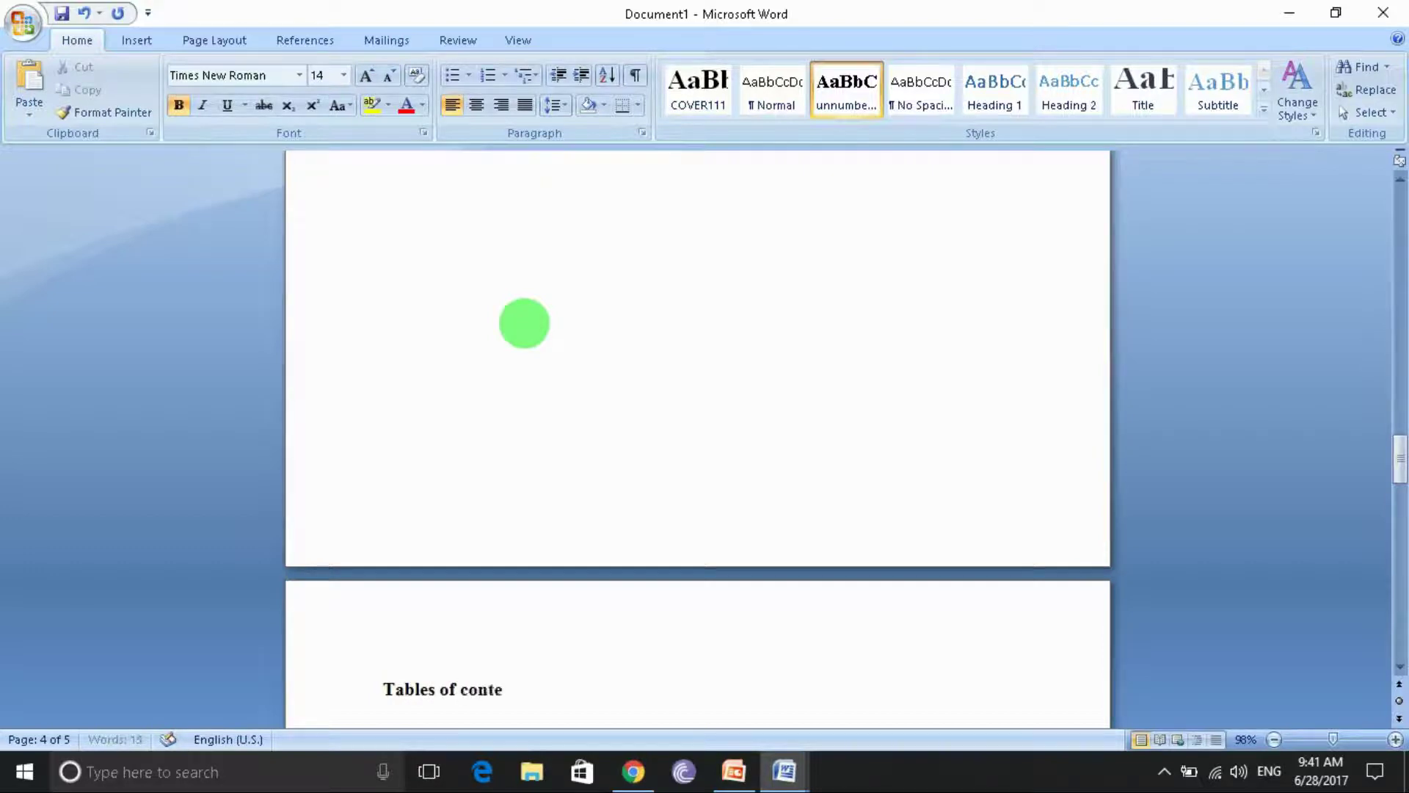
type("nts")
key("ctrl+z")
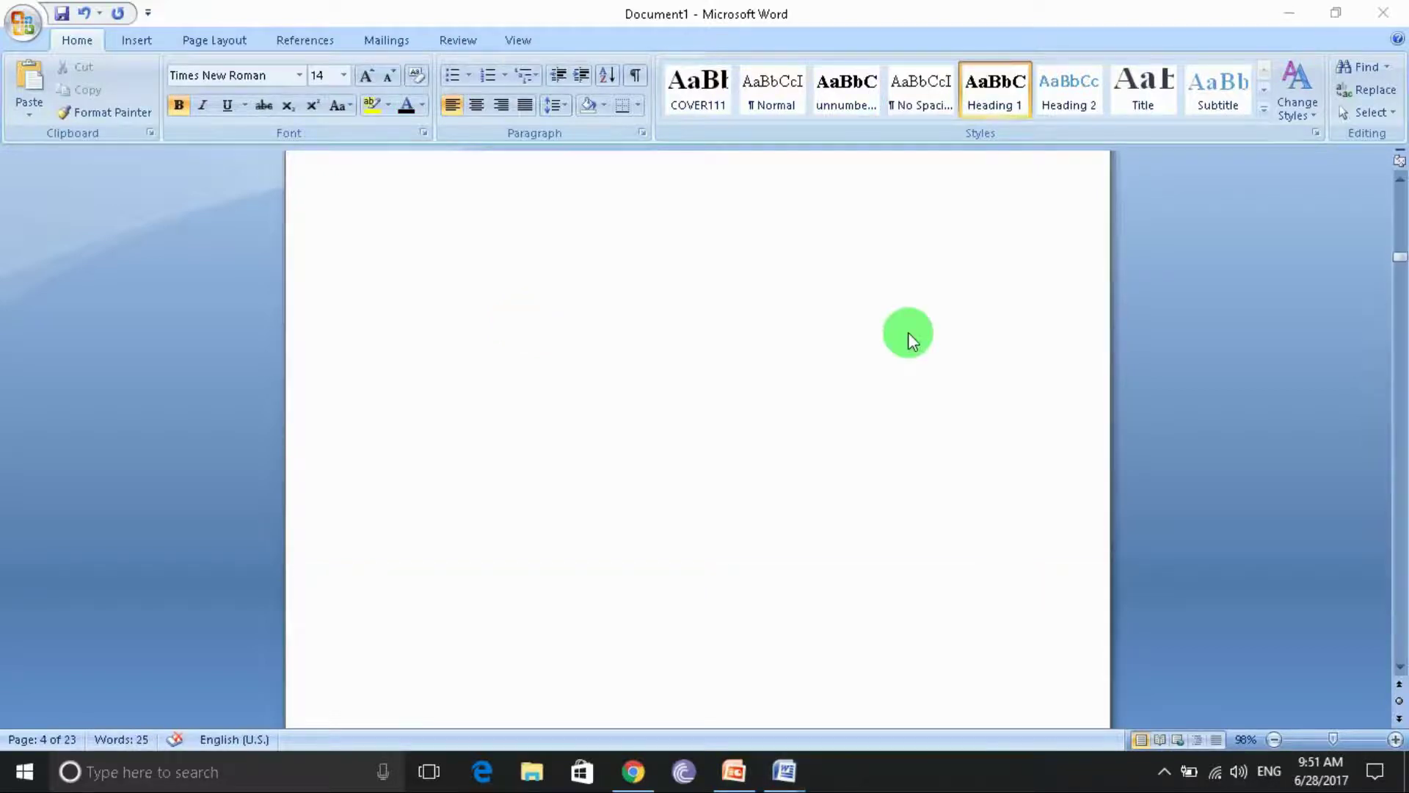
Delete the sample line under 'Abstract:'.
scroll(909, 331, "up", 5)
scroll(826, 343, "up", 15)
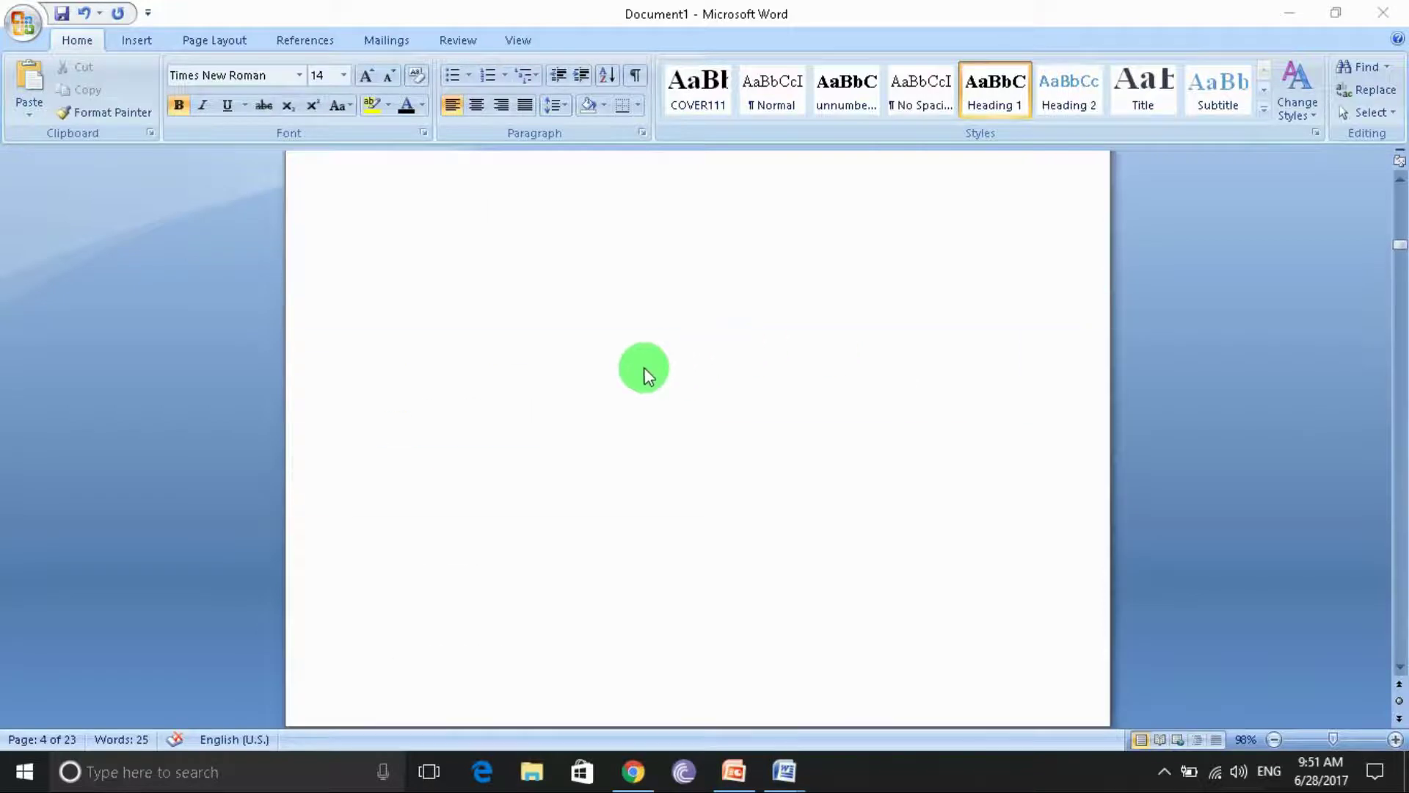
scroll(644, 367, "up", 5)
scroll(644, 367, "up", 10)
scroll(644, 367, "up", 5)
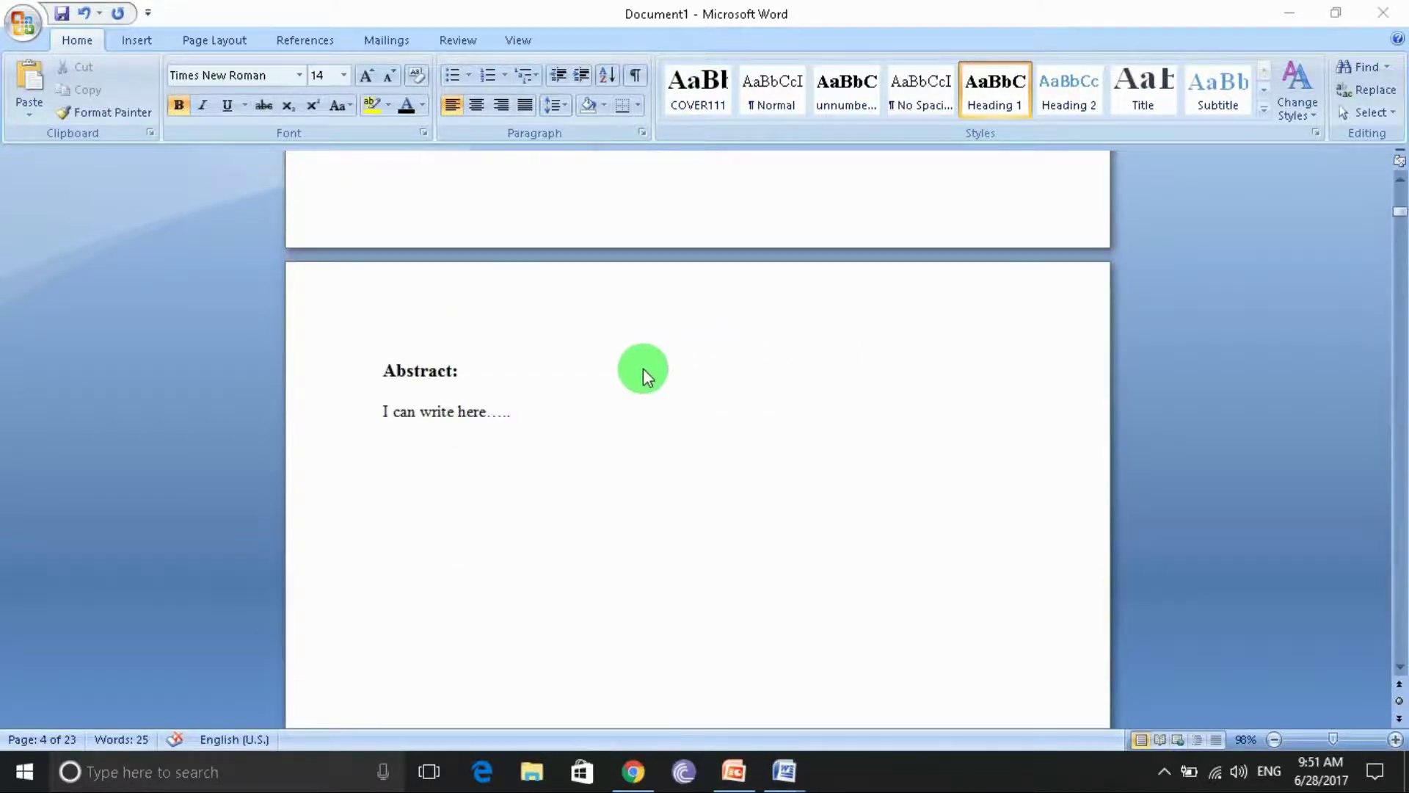
left_click_drag(517, 413, 361, 416)
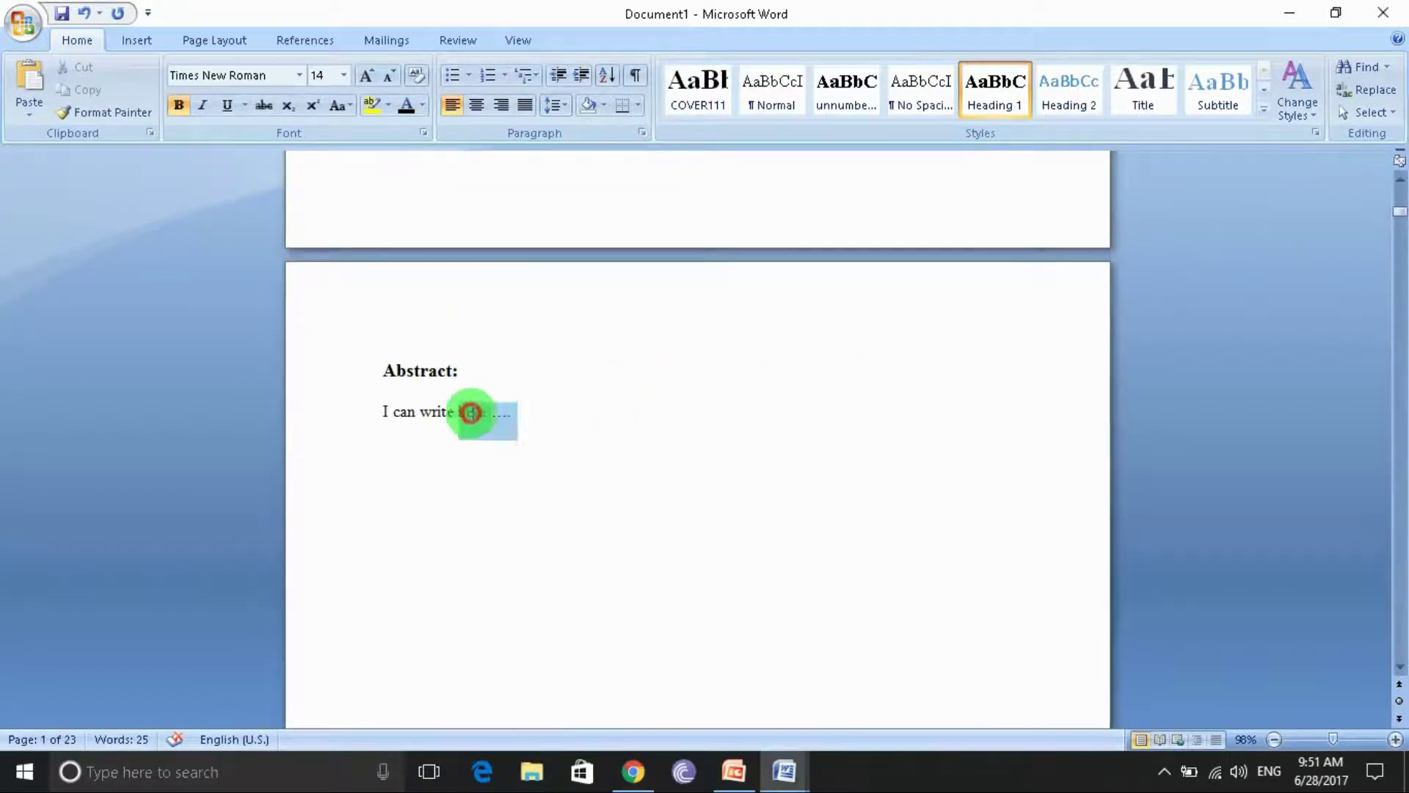
key("BackSpace")
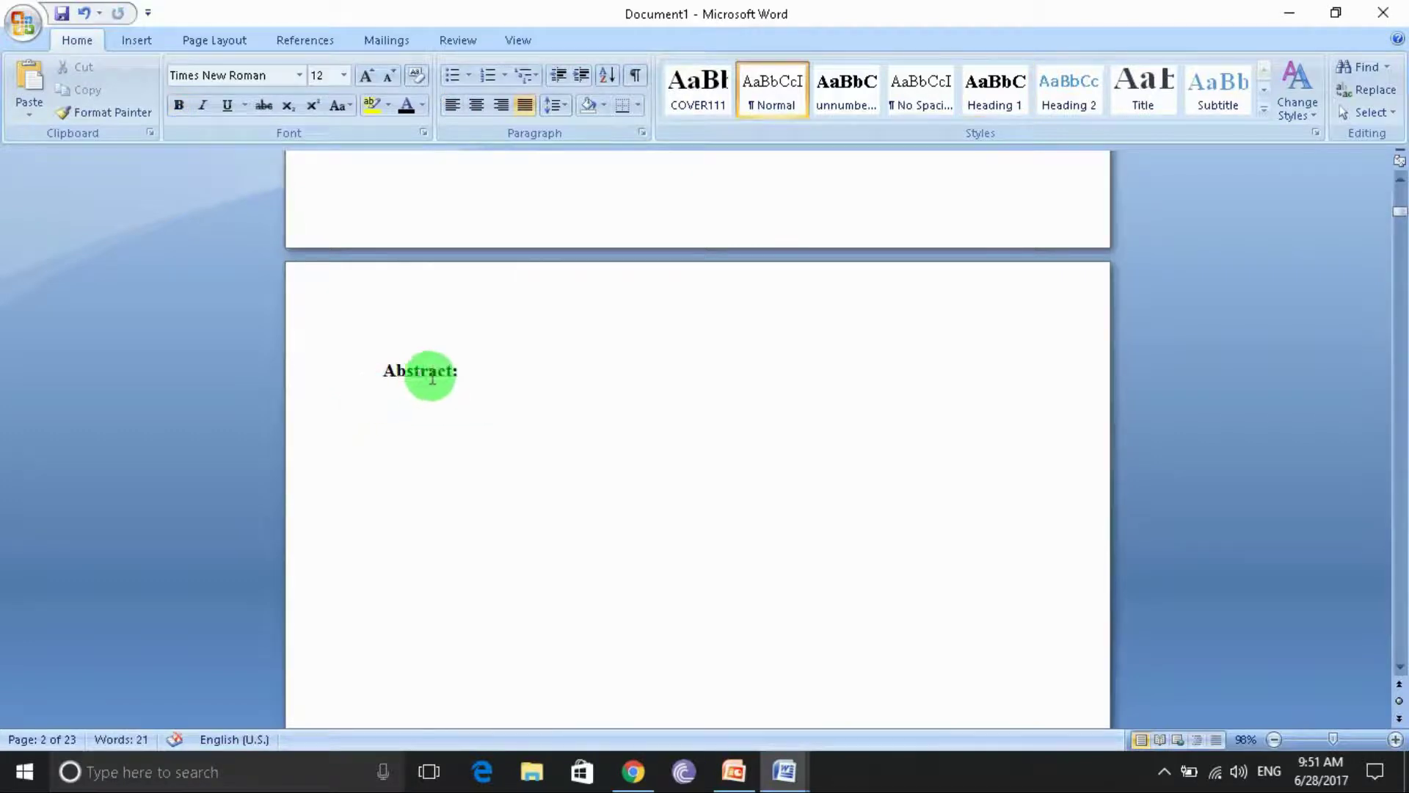
Add the Normal-style body line 'I can write here.....' below 'Abstract:'.
left_click(463, 369)
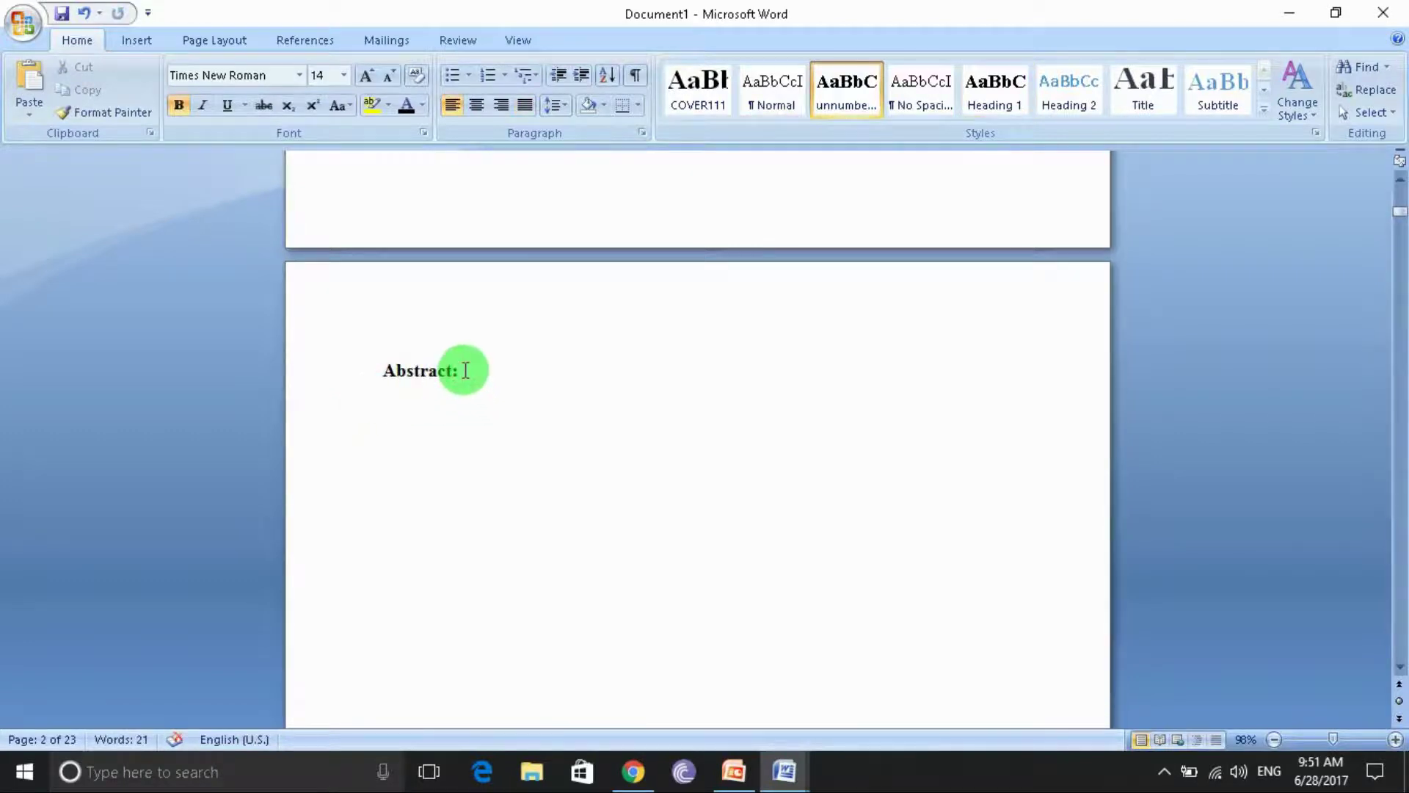
key("ctrl+Return")
left_click(779, 99)
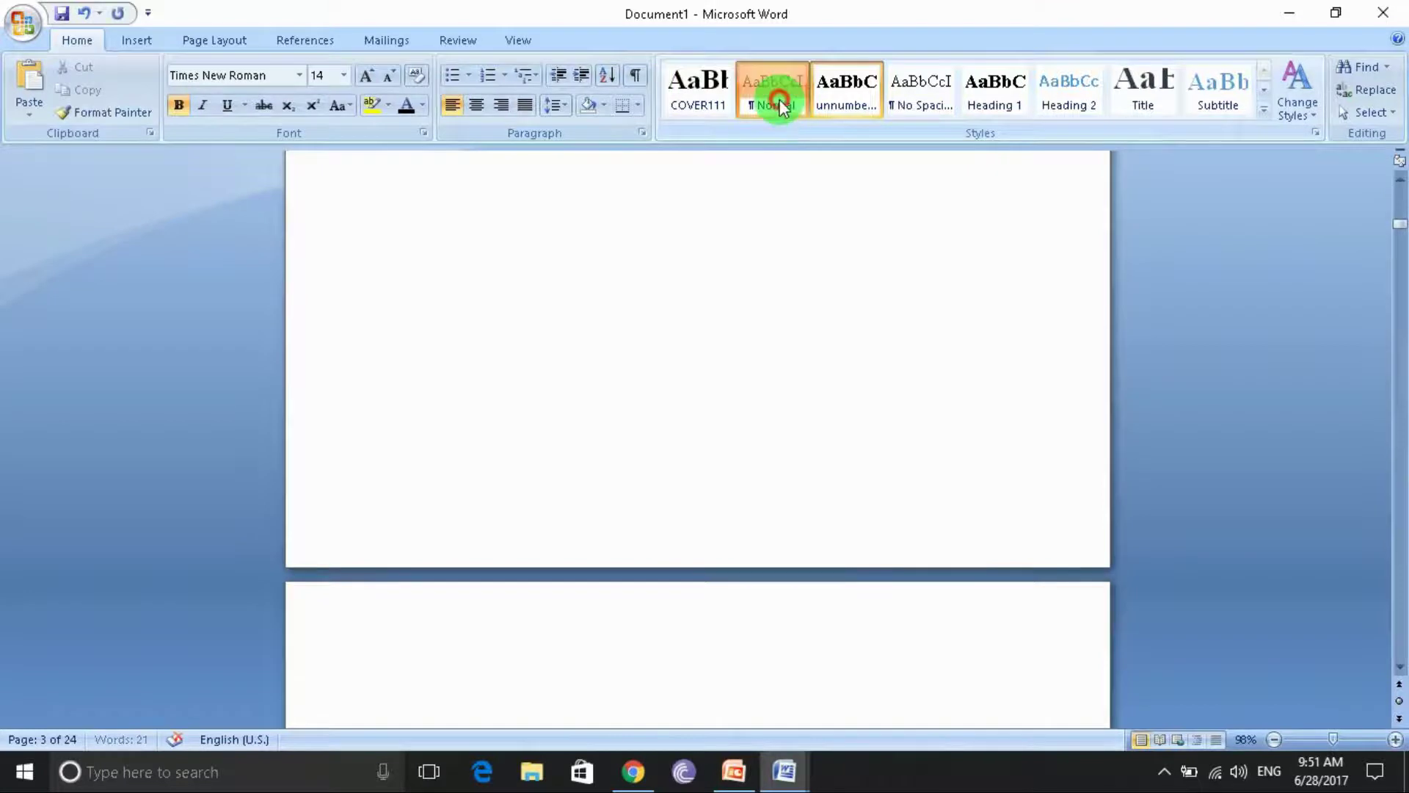
key("BackSpace")
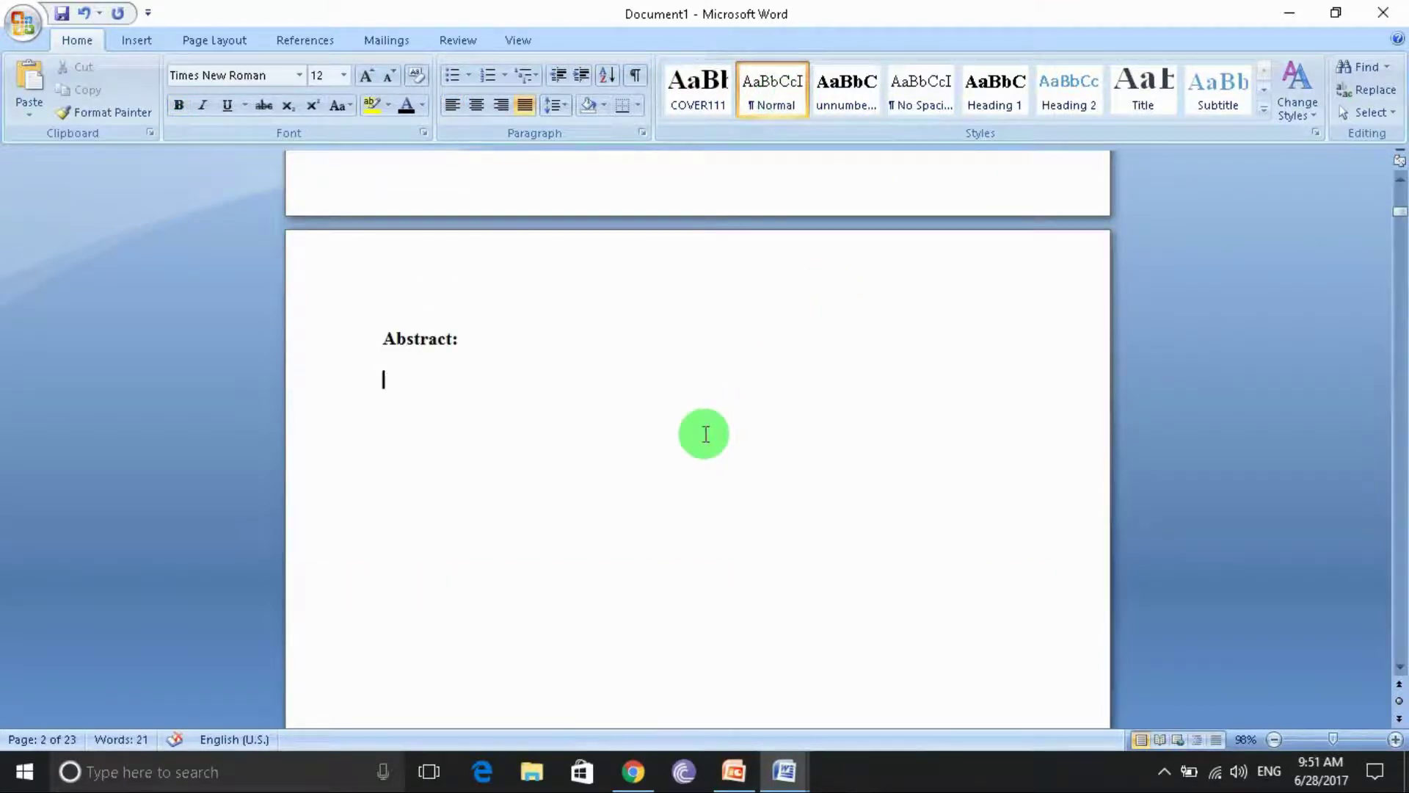
type("ia")
key("BackSpace")
type("ca")
type("n write")
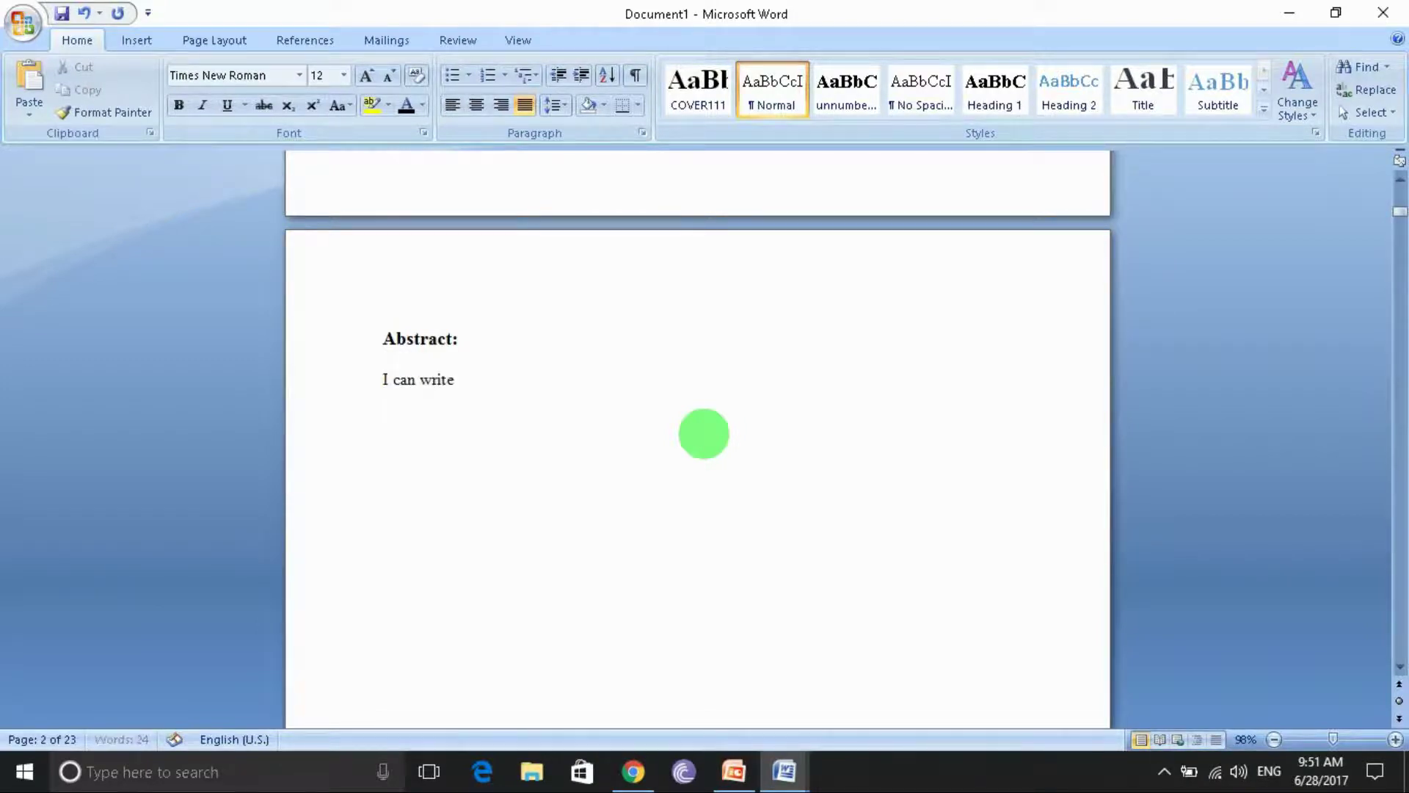
type(" here.....")
Set the Normal style to Times New Roman 12 pt, justified, 1.5 line spacing.
right_click(772, 103)
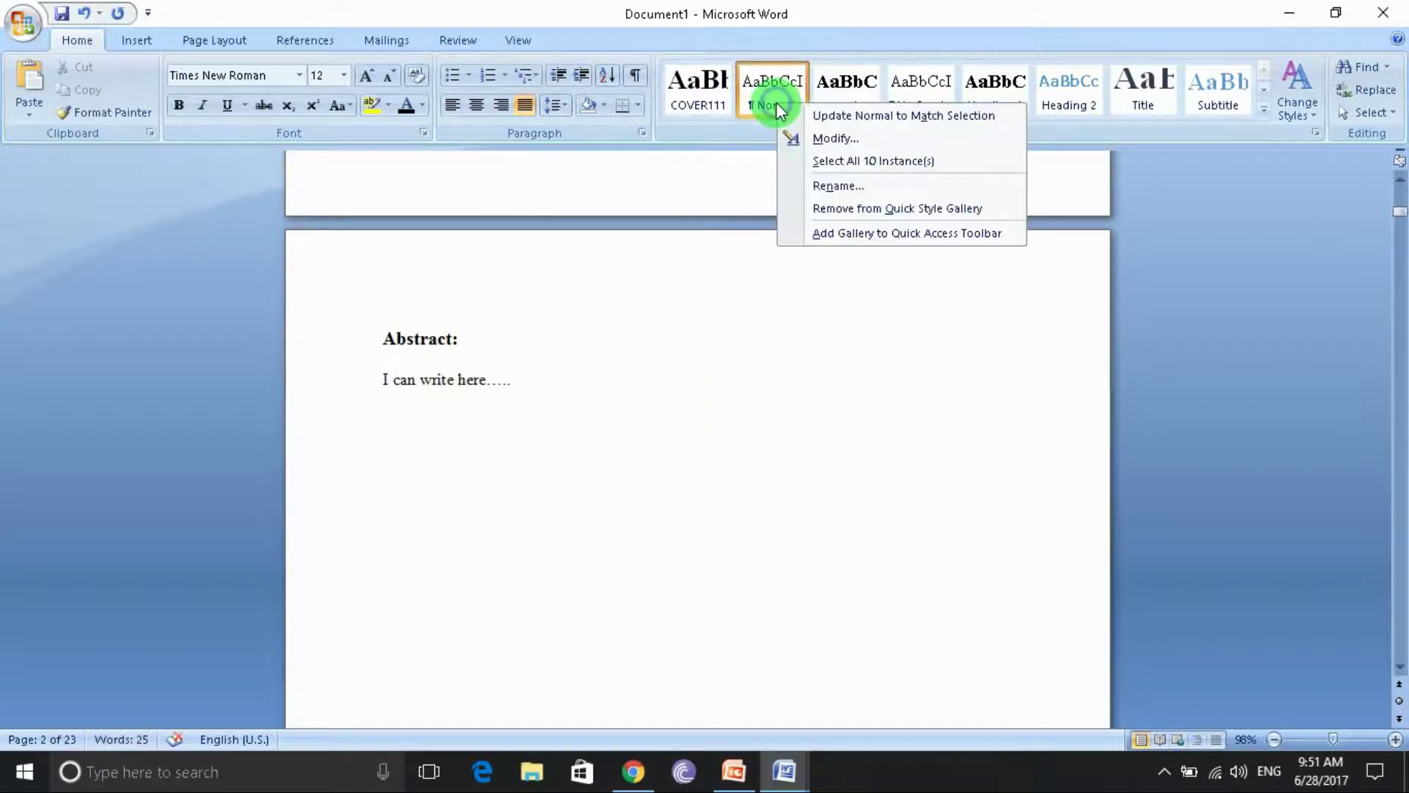
left_click(803, 138)
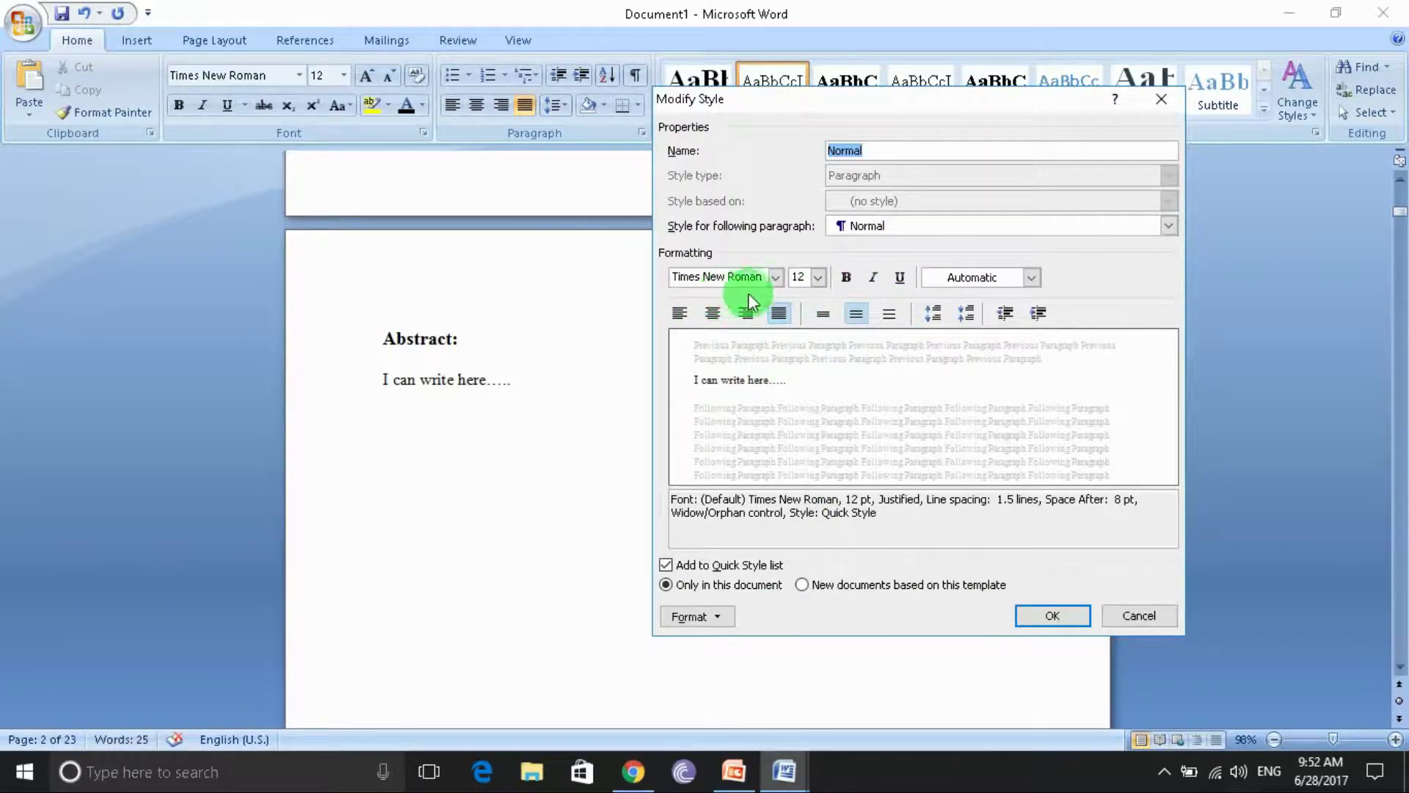
left_click(1049, 615)
Scroll past the Acknowledge, contents and figures pages and place the cursor on blank page 7.
scroll(556, 320, "down", 2)
scroll(555, 320, "down", 5)
scroll(559, 322, "down", 6)
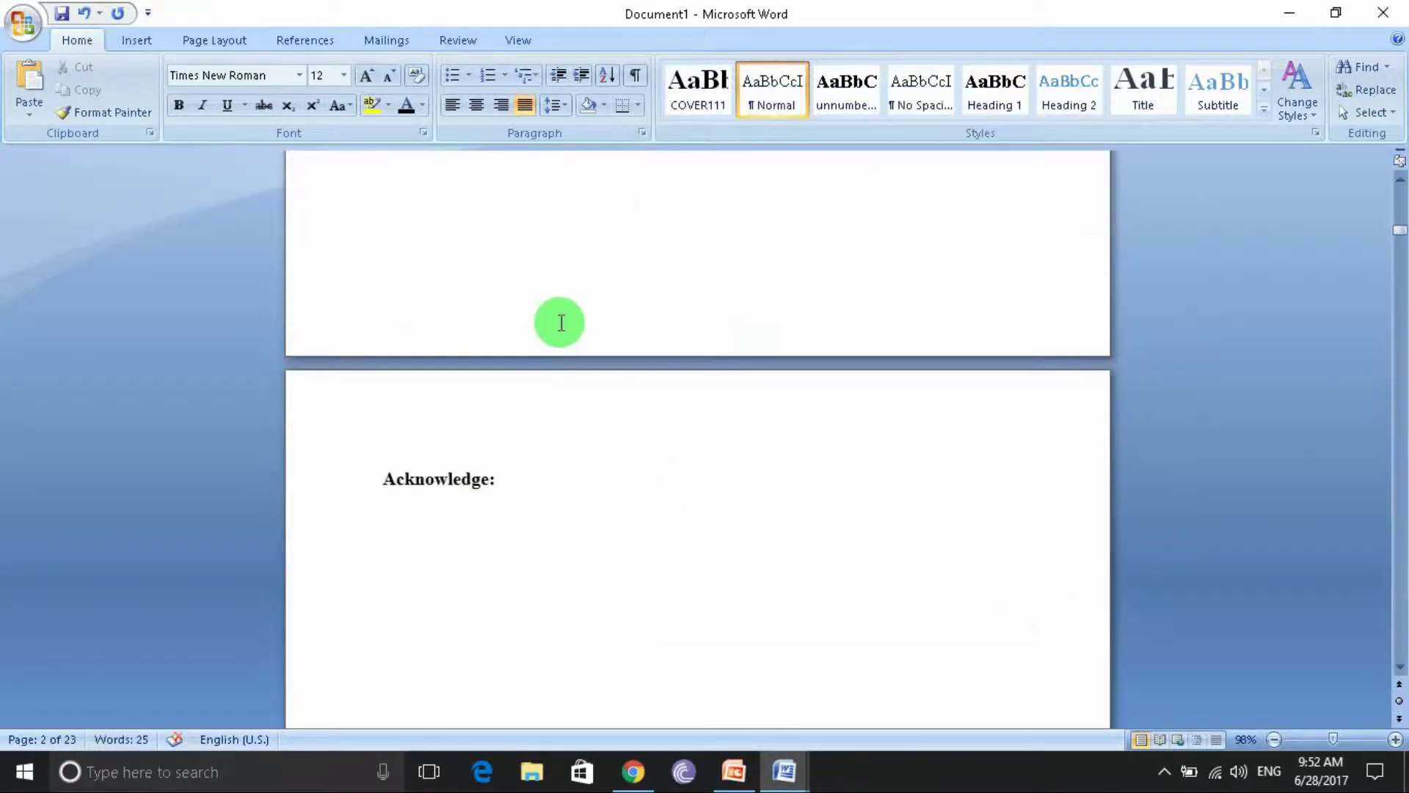
scroll(560, 322, "down", 5)
scroll(560, 320, "down", 5)
scroll(560, 319, "down", 5)
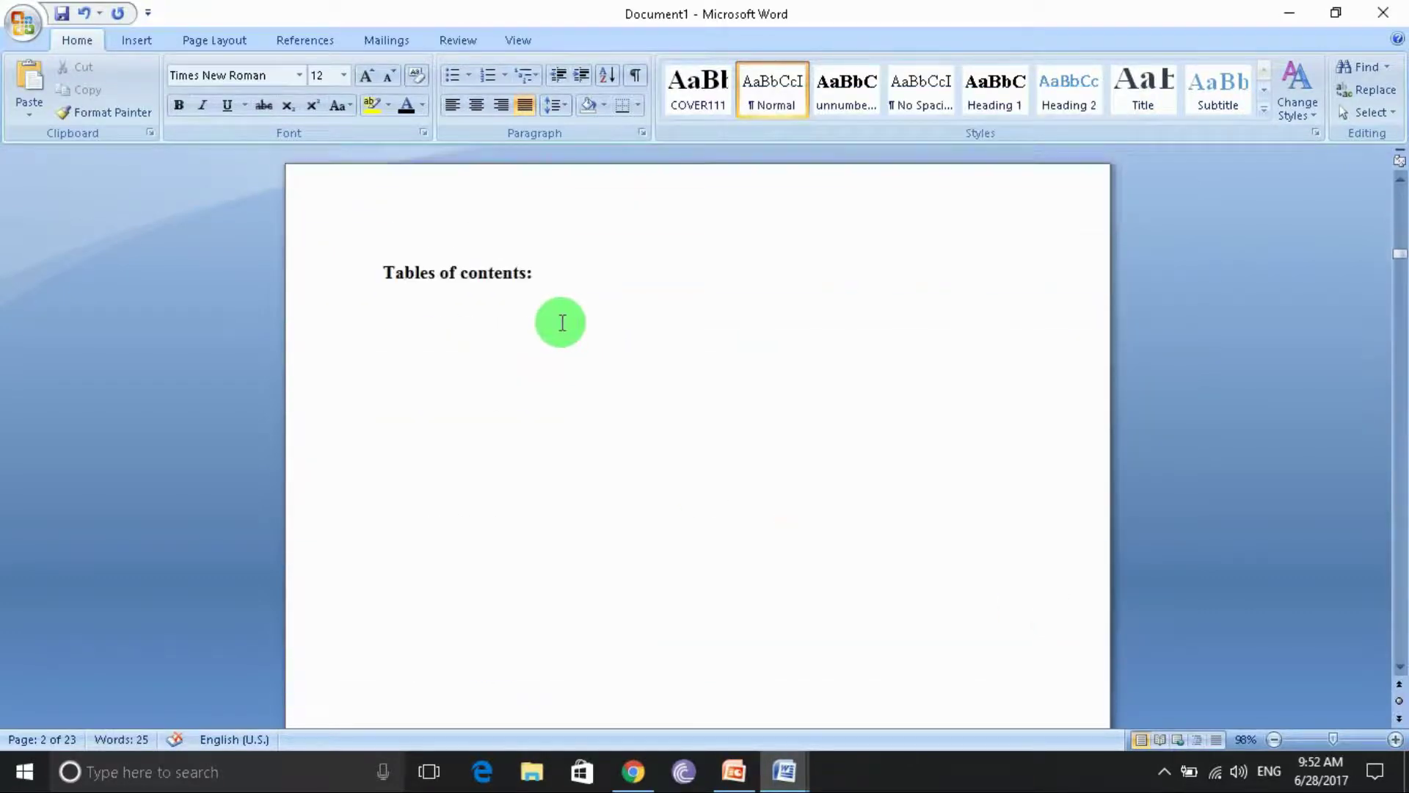
scroll(550, 334, "down", 5)
scroll(541, 349, "down", 10)
scroll(541, 345, "down", 10)
scroll(541, 345, "down", 10)
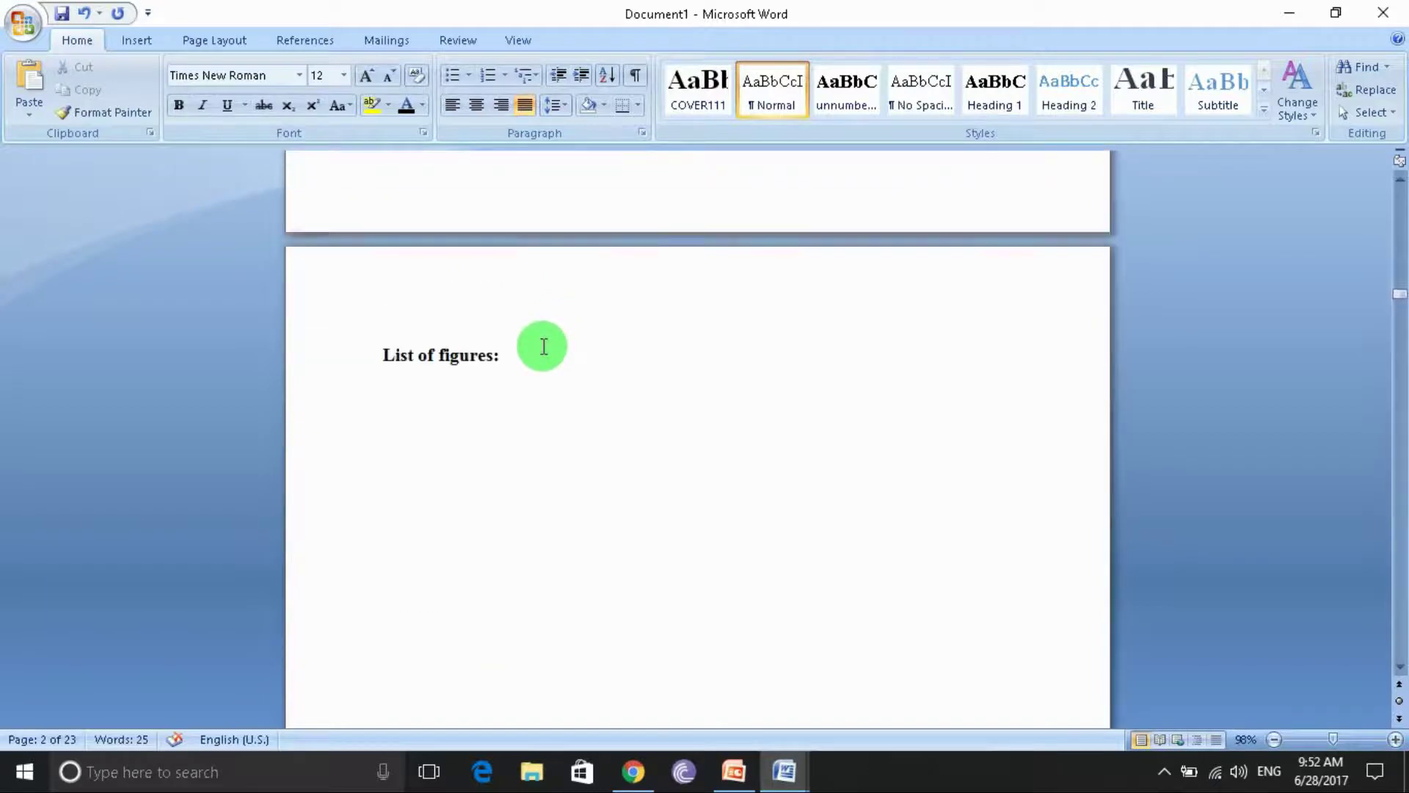
scroll(543, 343, "down", 10)
scroll(546, 342, "down", 5)
scroll(547, 342, "down", 5)
scroll(546, 342, "down", 5)
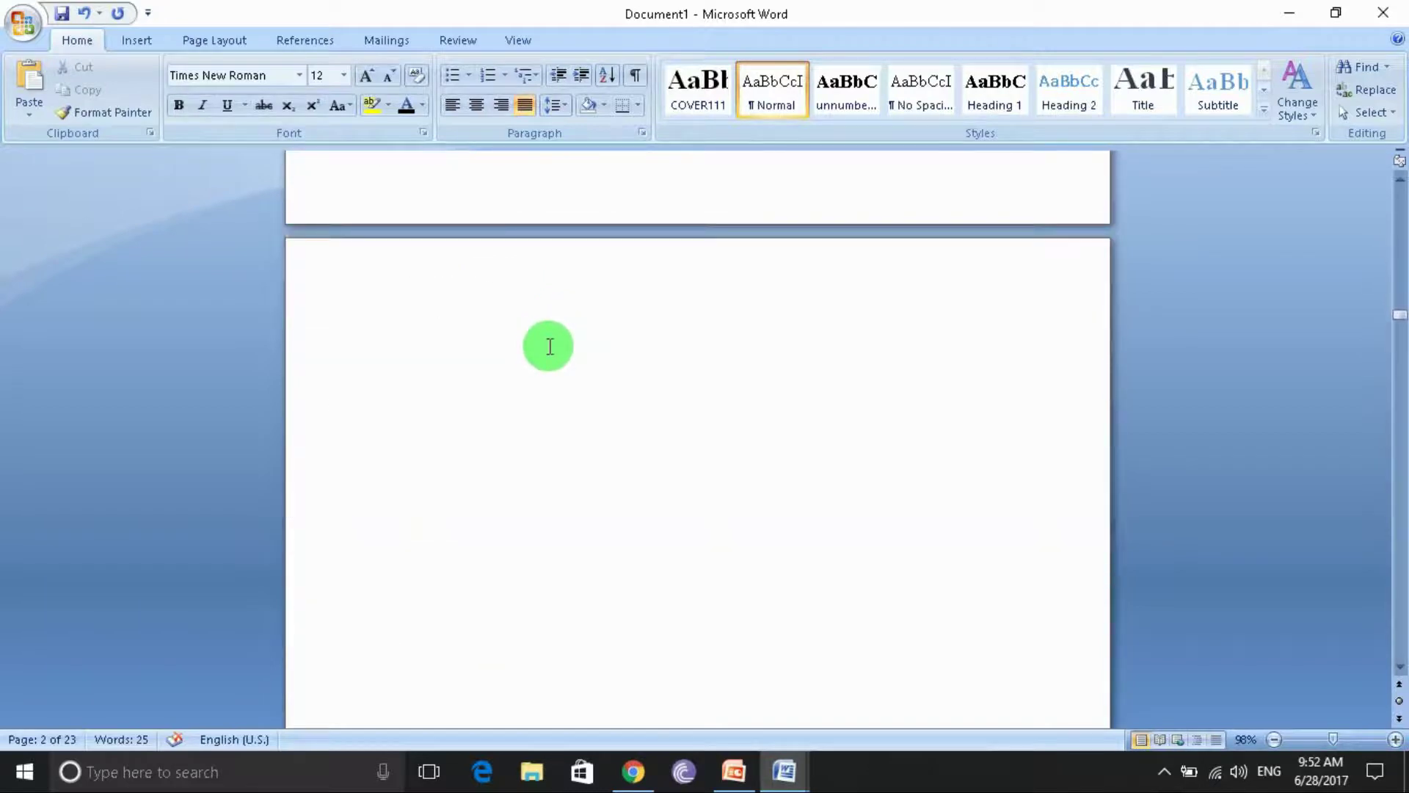
scroll(454, 392, "down", 5)
left_click(406, 505)
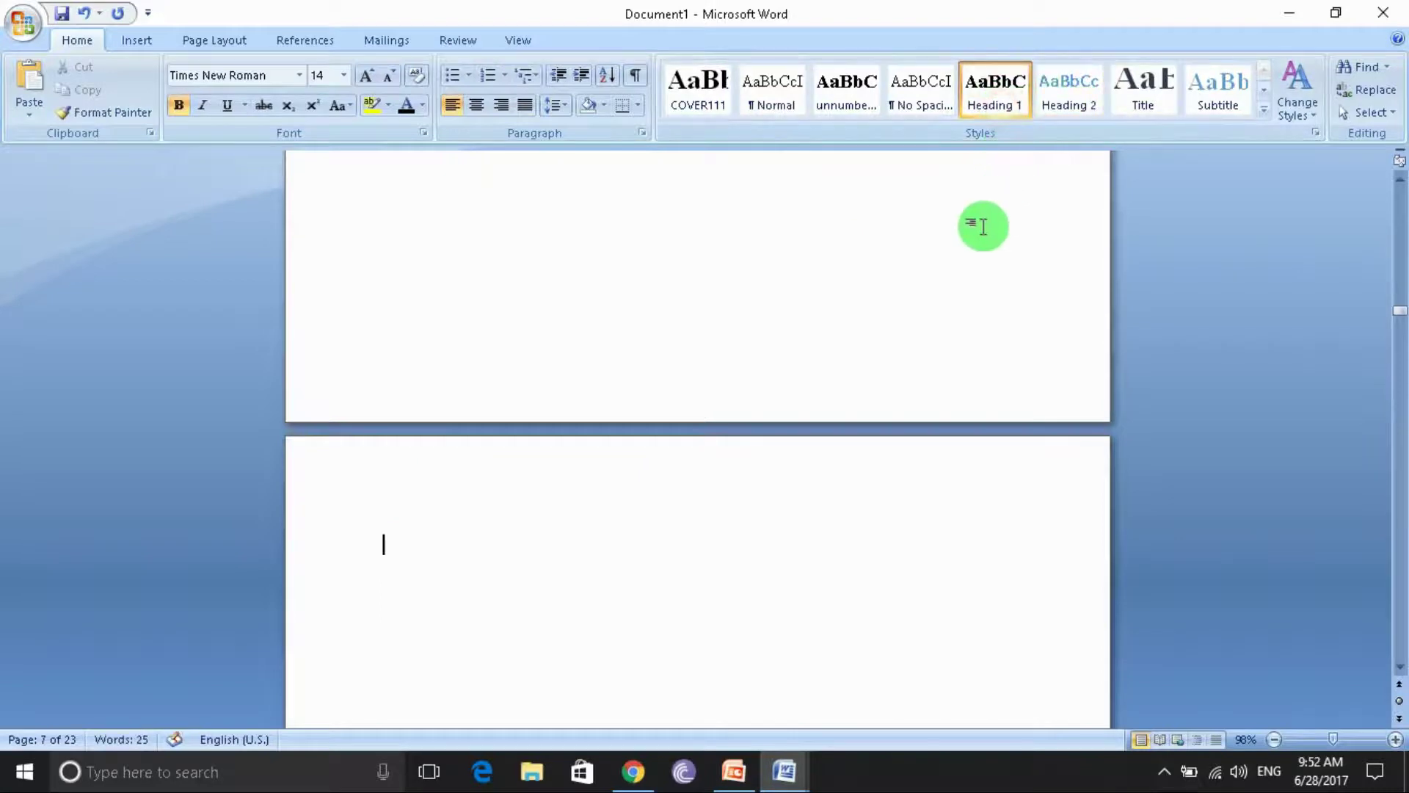
Apply Heading 1 and modify it to 1.5 line spacing, 0 pt after, and page break before.
left_click(1000, 101)
right_click(998, 100)
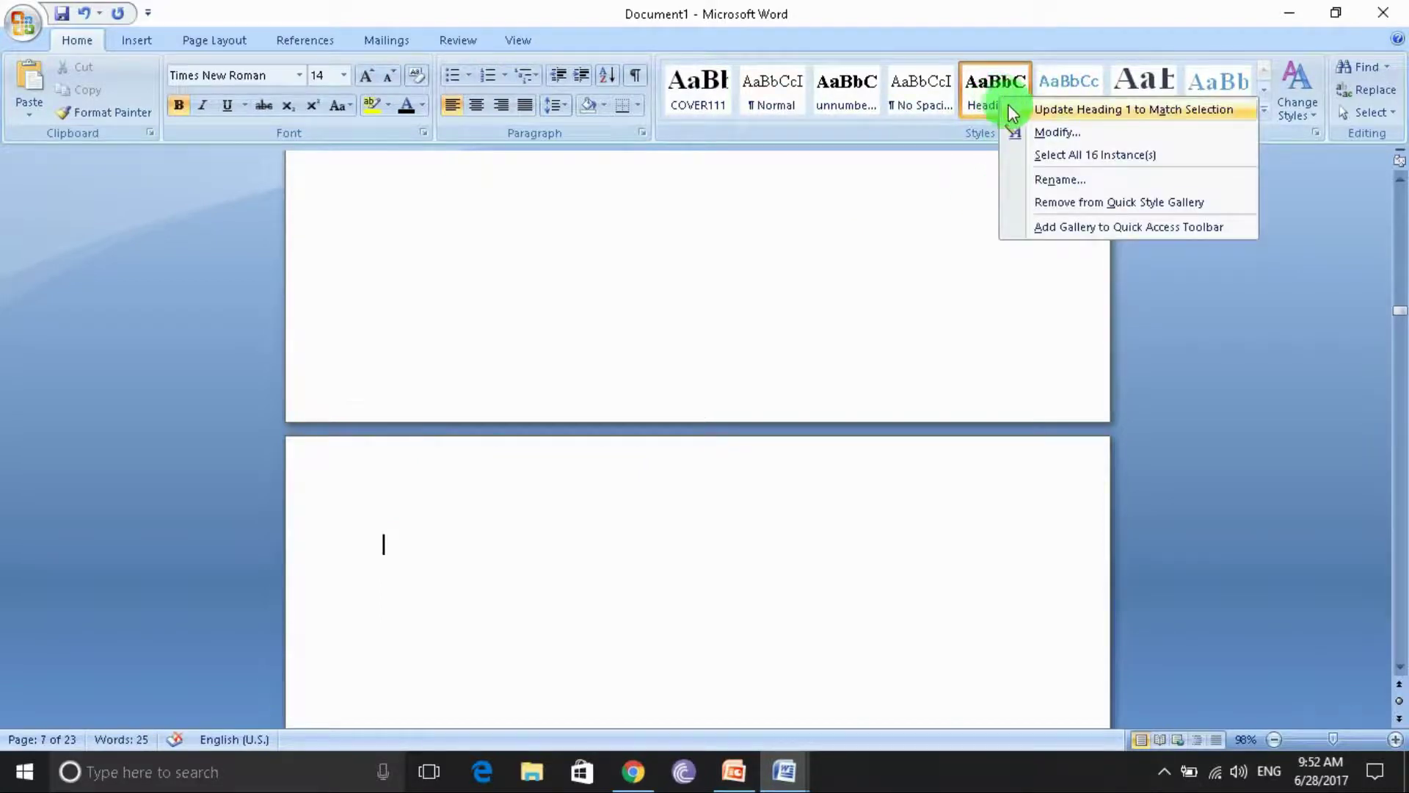
left_click(1029, 132)
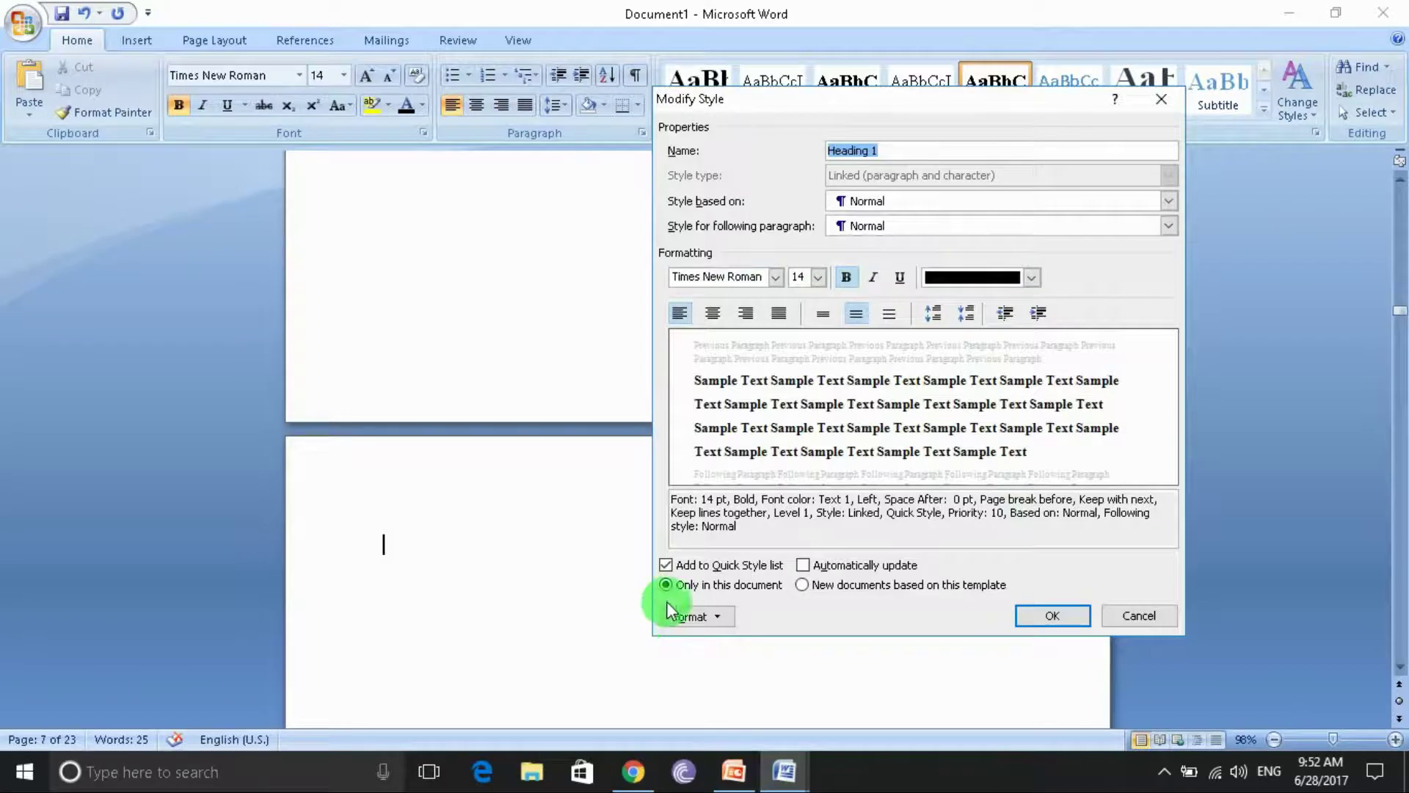
left_click(690, 614)
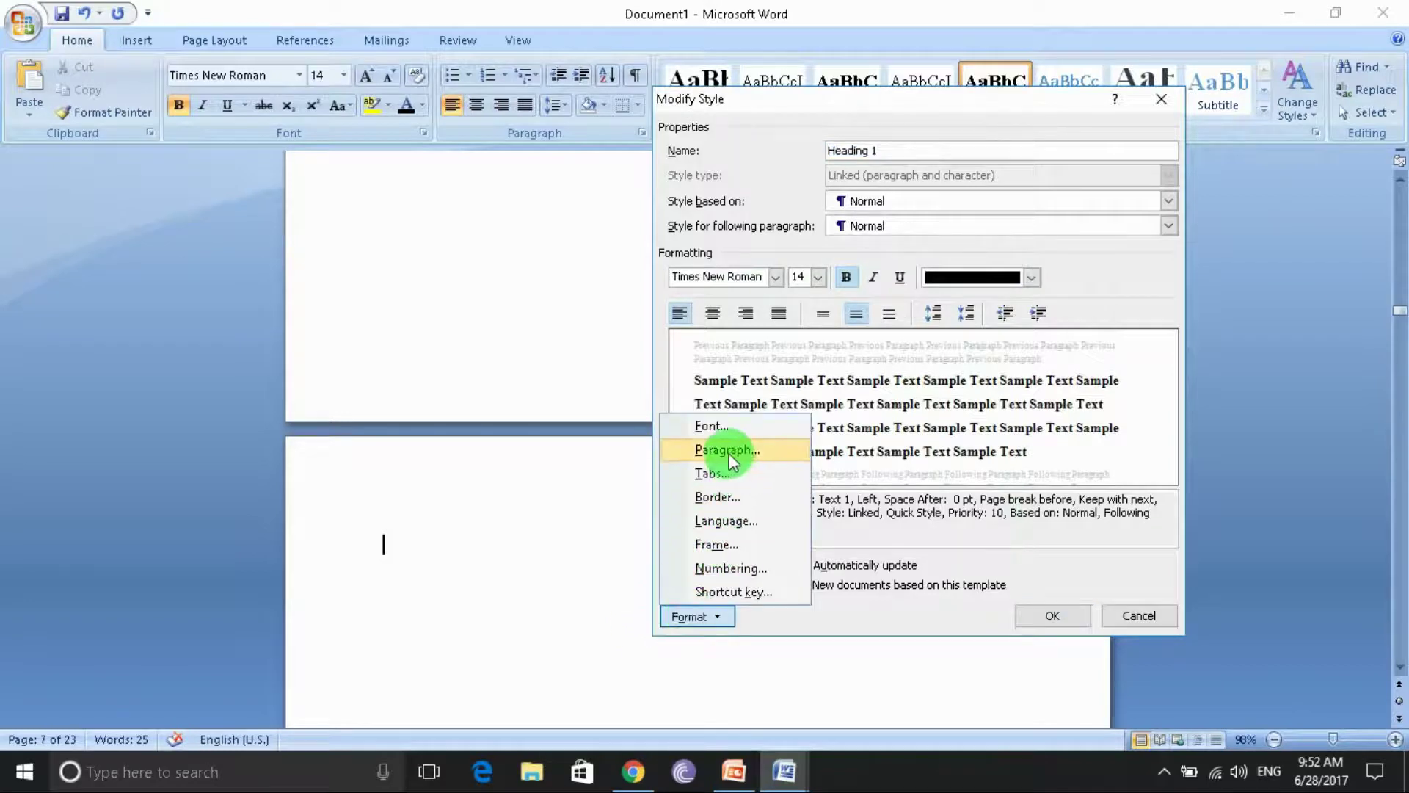
left_click(728, 451)
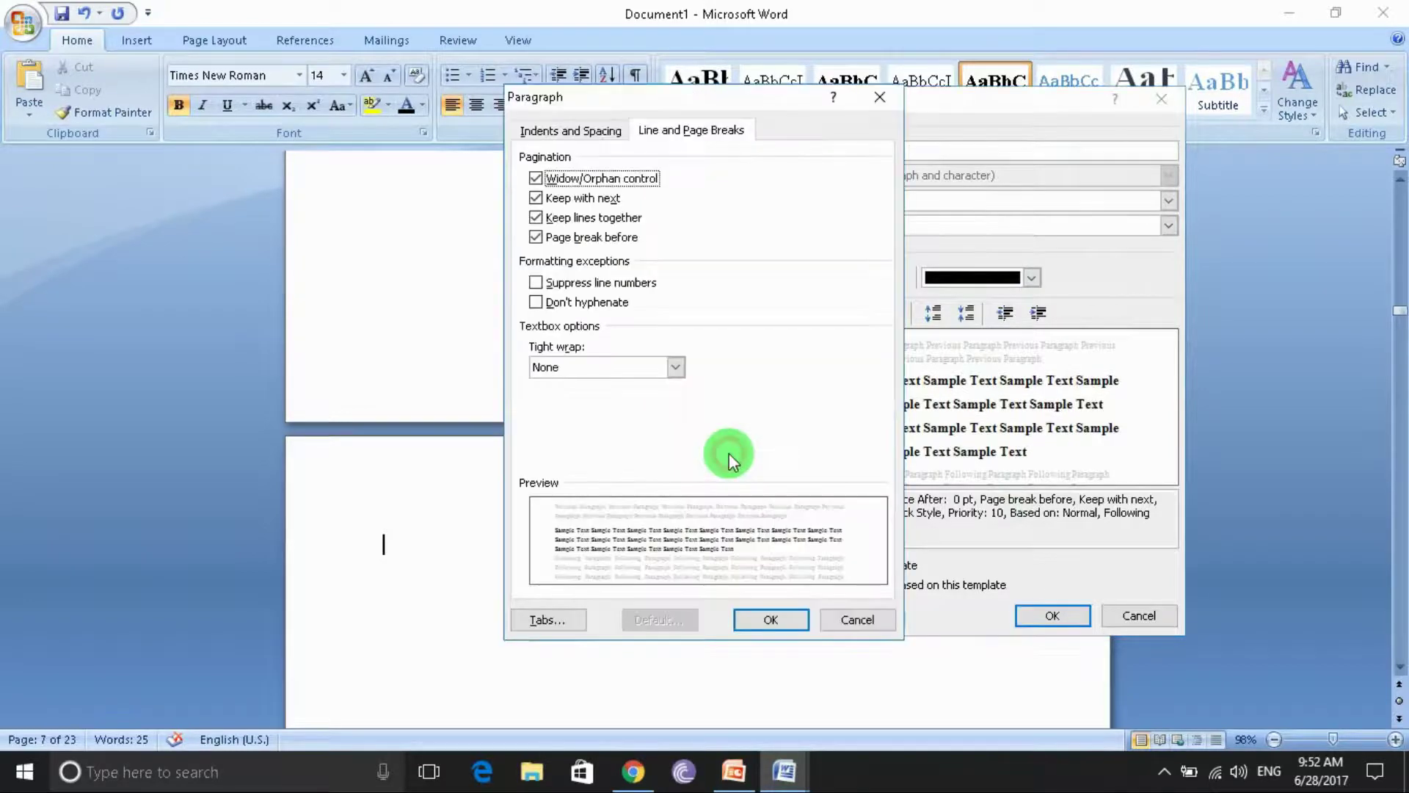
left_click(559, 132)
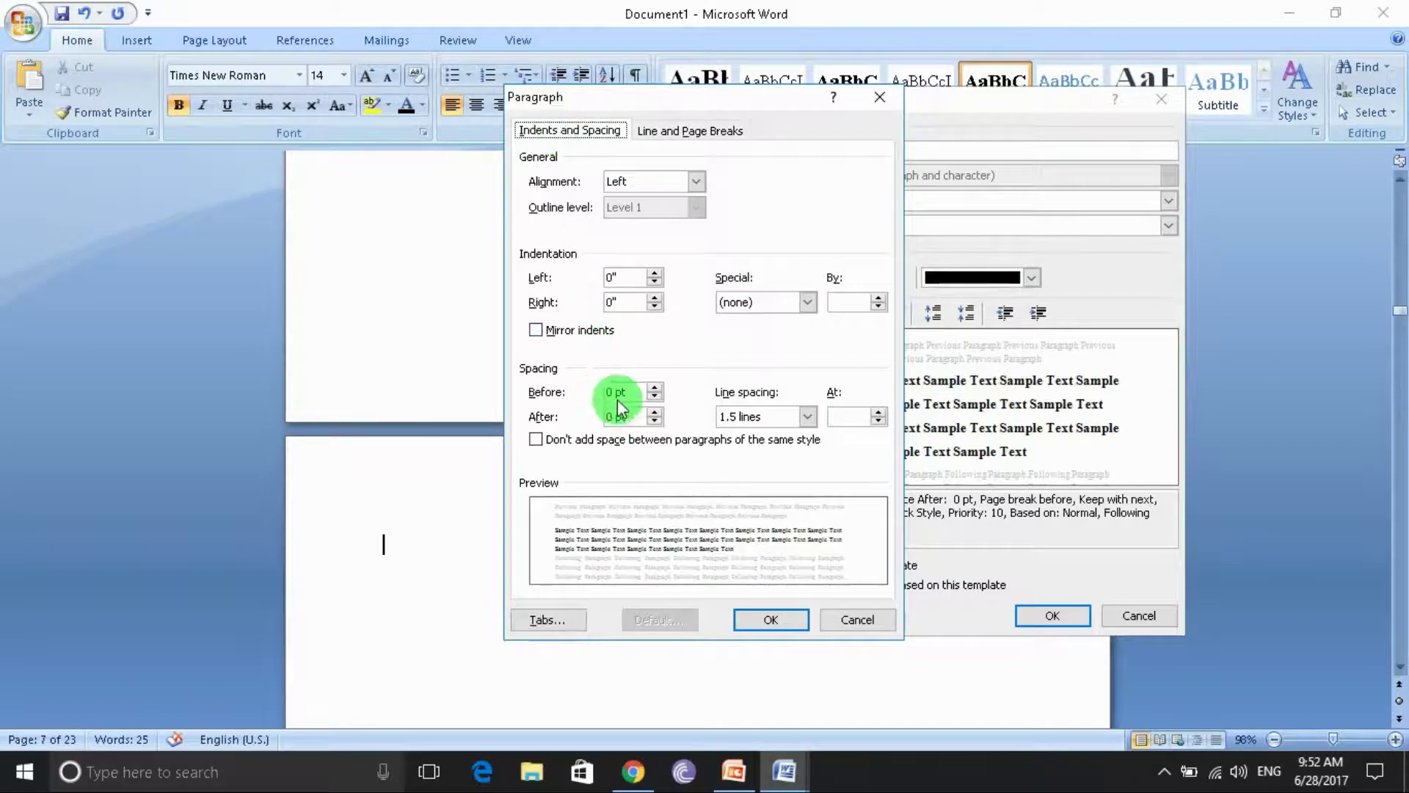
left_click(627, 392)
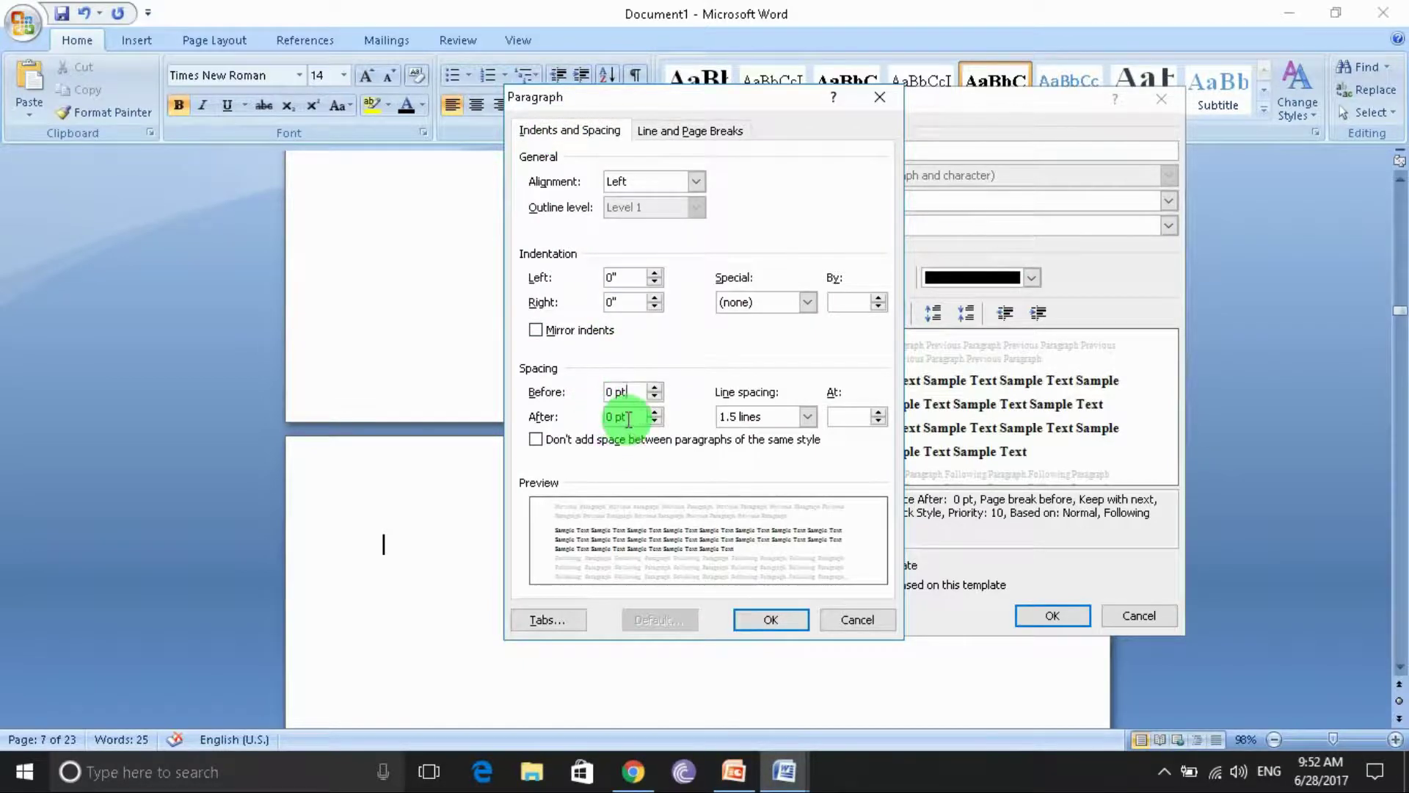
left_click(654, 420)
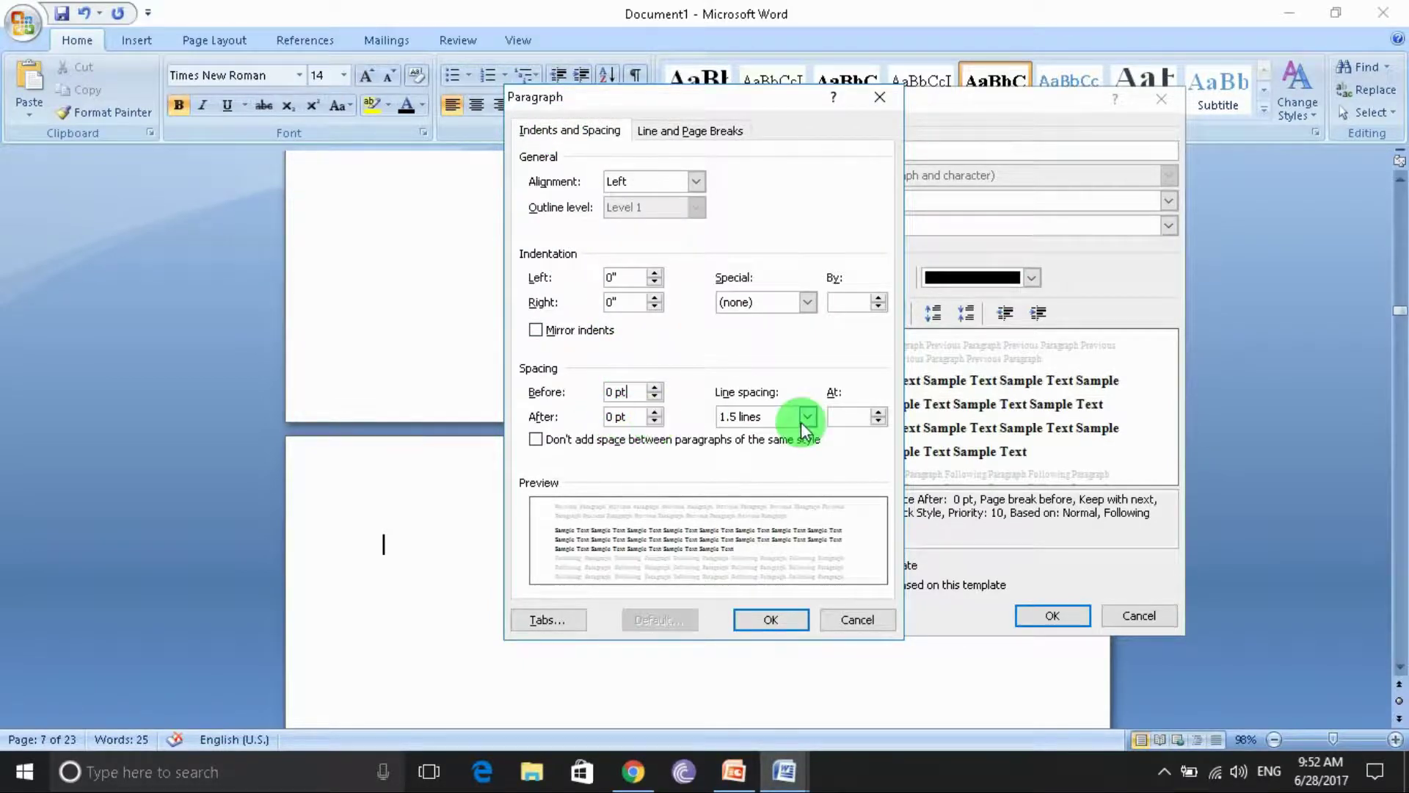
left_click(704, 129)
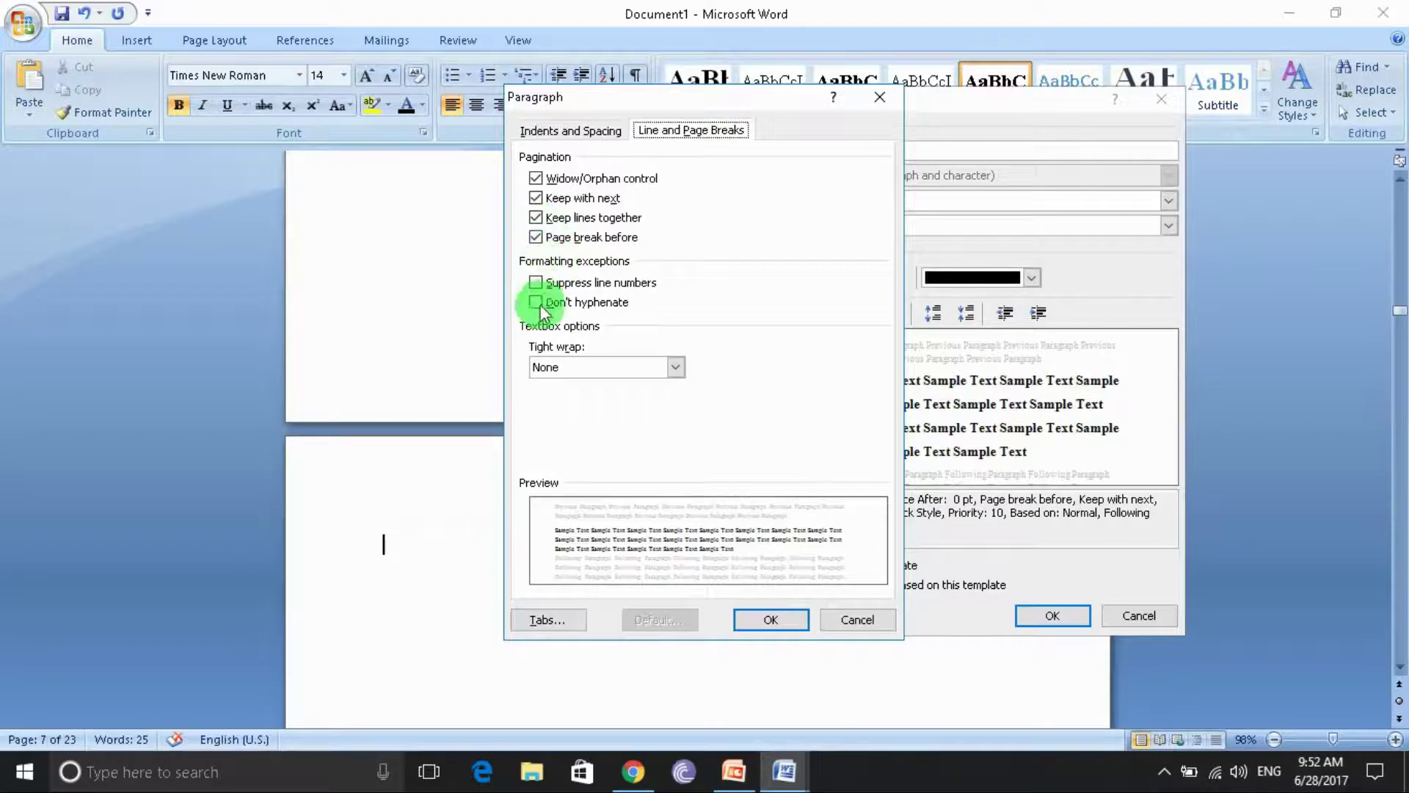
left_click(769, 618)
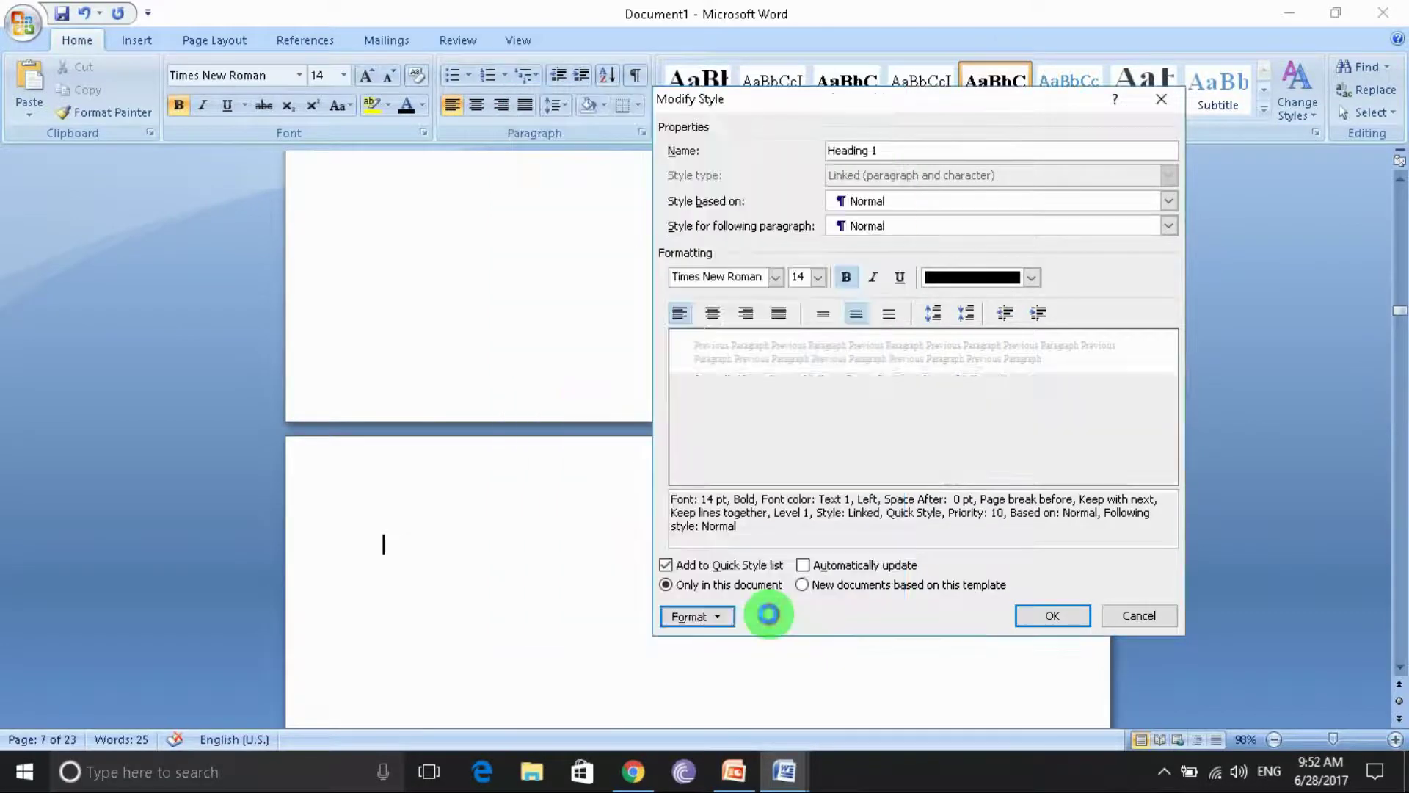
left_click(1035, 618)
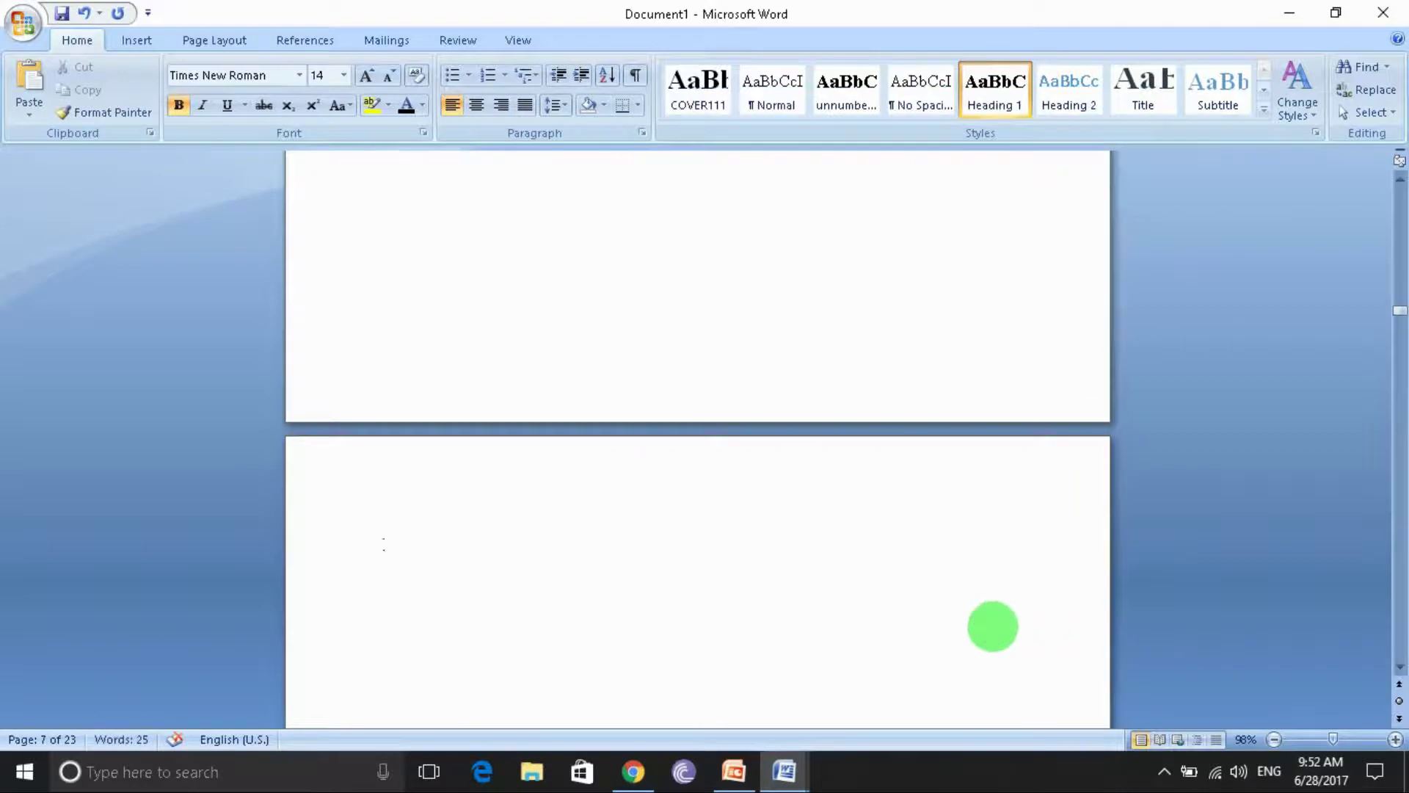
Type the heading 'Introduction:' and the body line 'I can write here...' beneath it.
type("Int")
type("roduct")
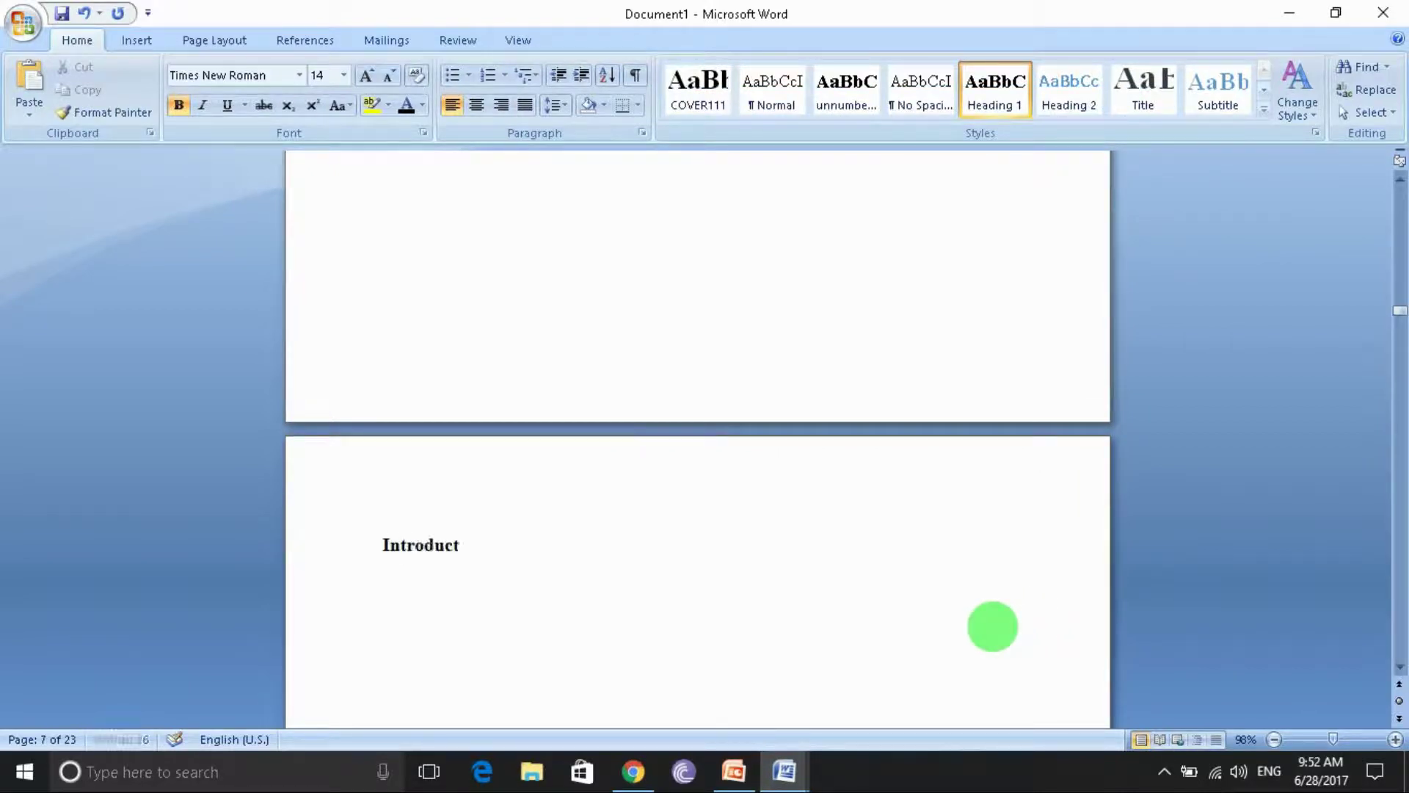
type("io:")
key("BackSpace")
type("n:")
key("Return")
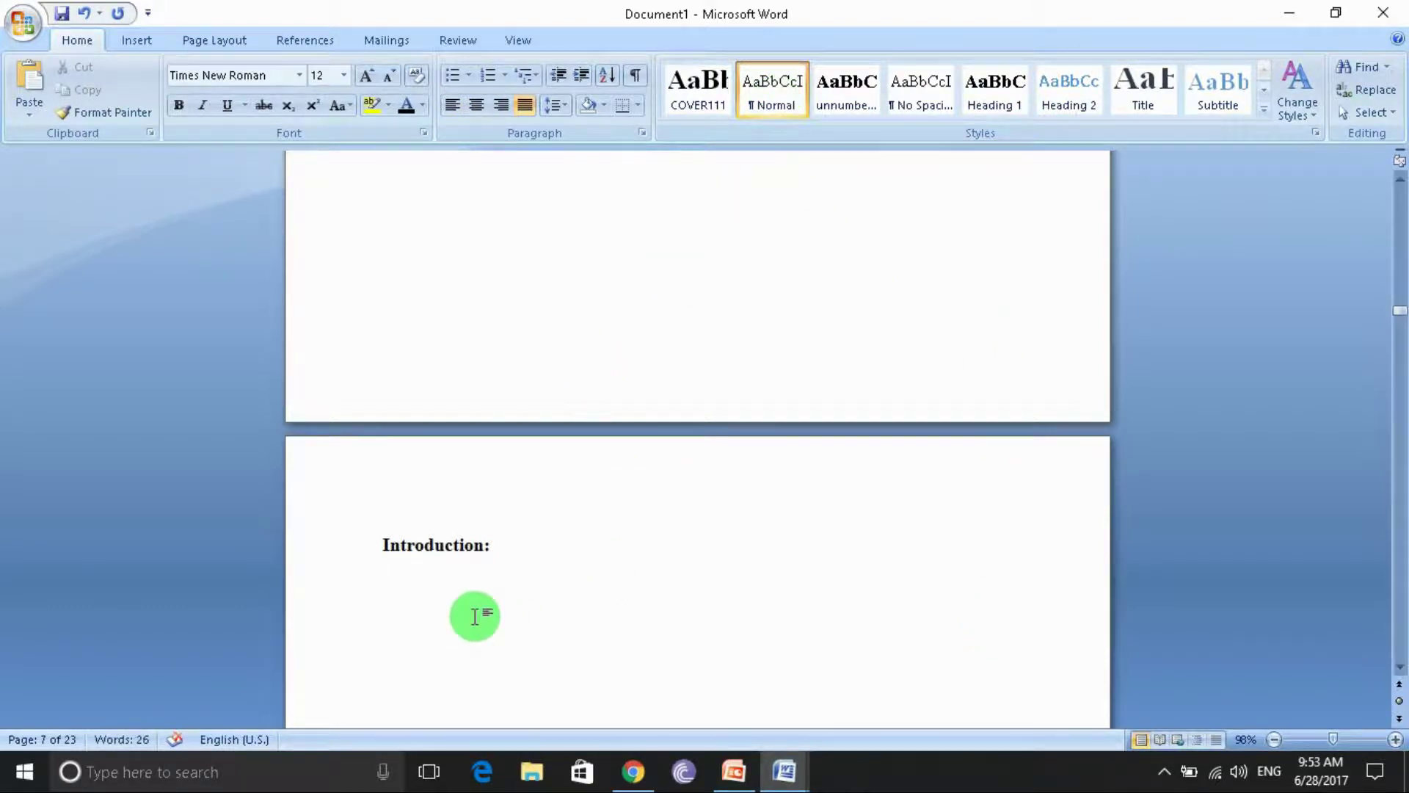
type("I can w")
type("rite ")
type("here.")
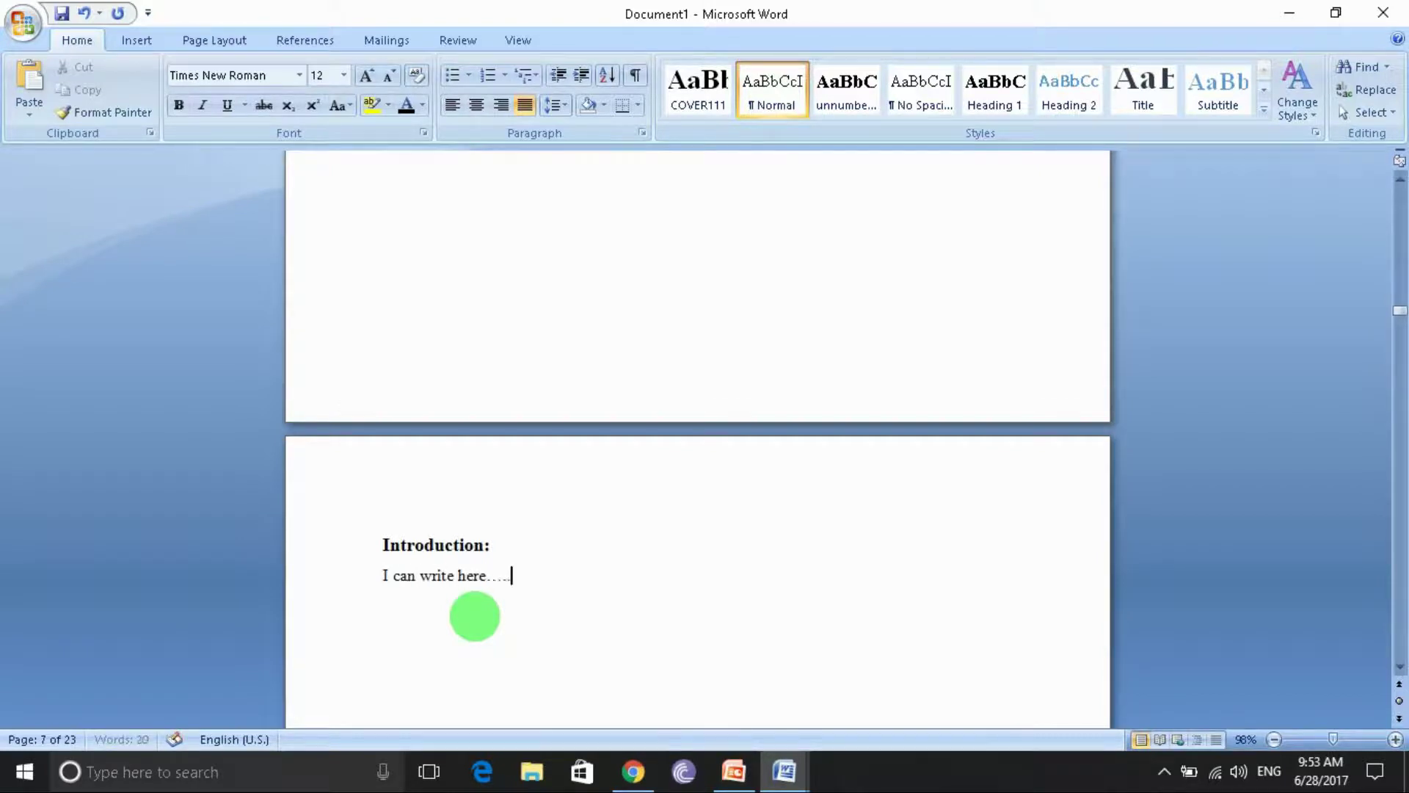
type("..")
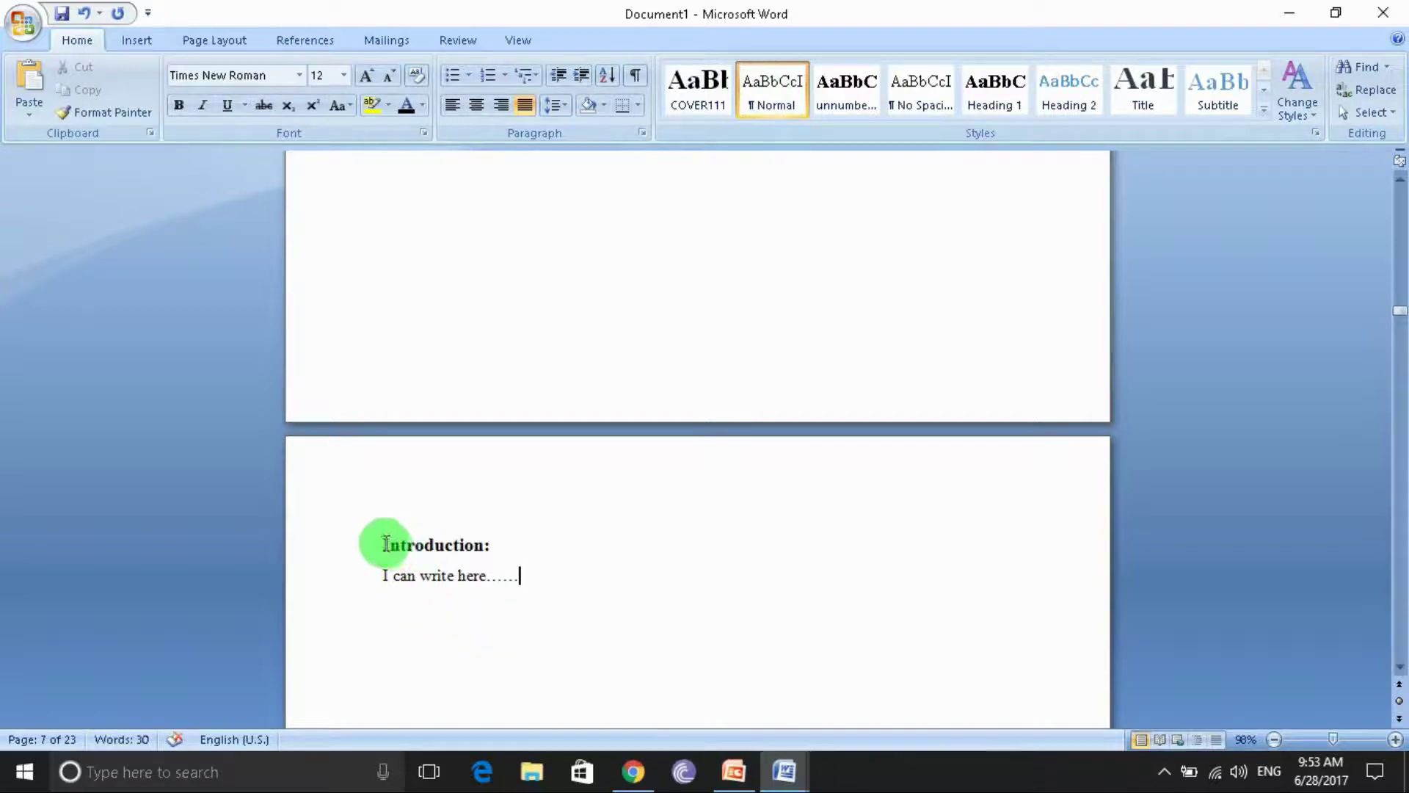
Apply the heading-linked 1, 1.1, 1.1.1 multilevel list to the Introduction heading.
right_click(383, 544)
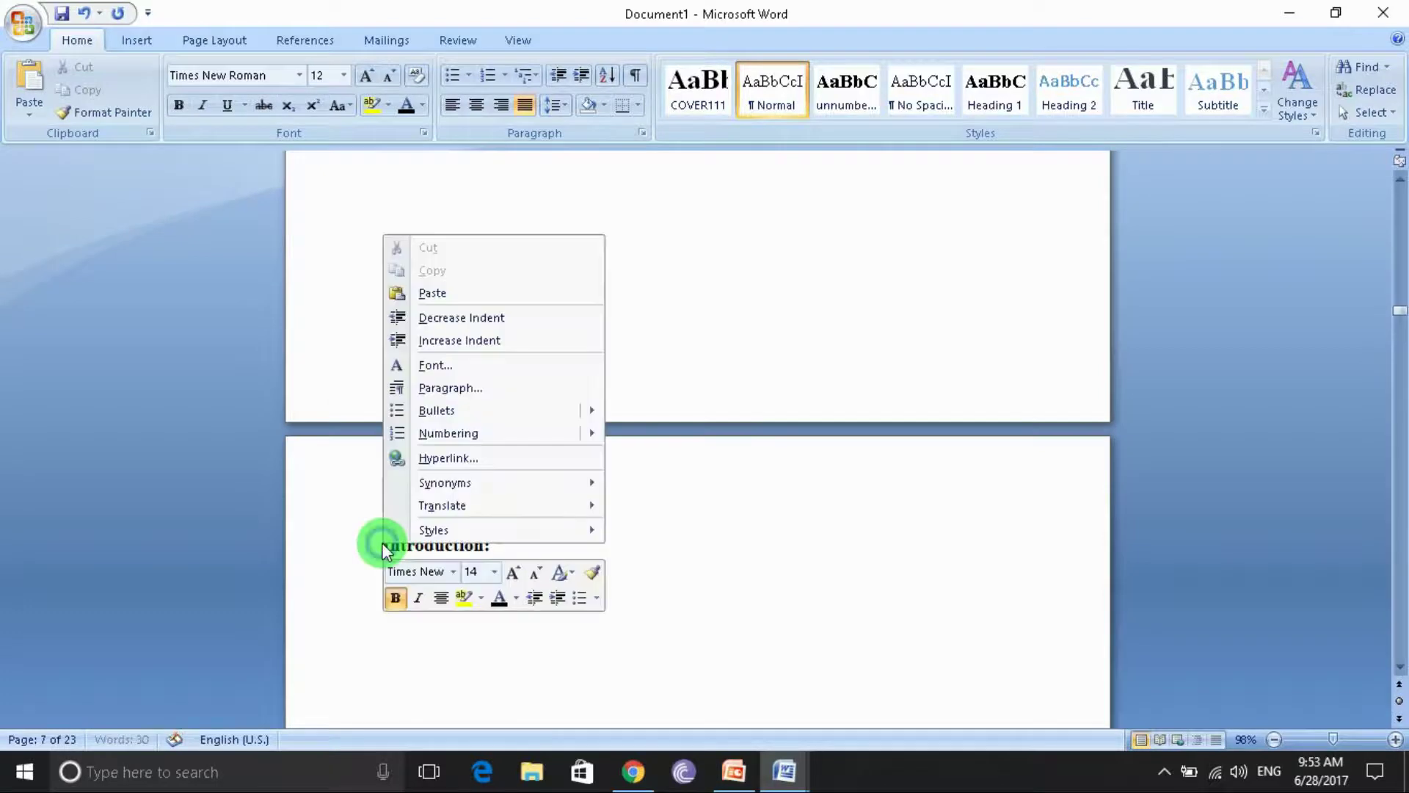
left_click(370, 549)
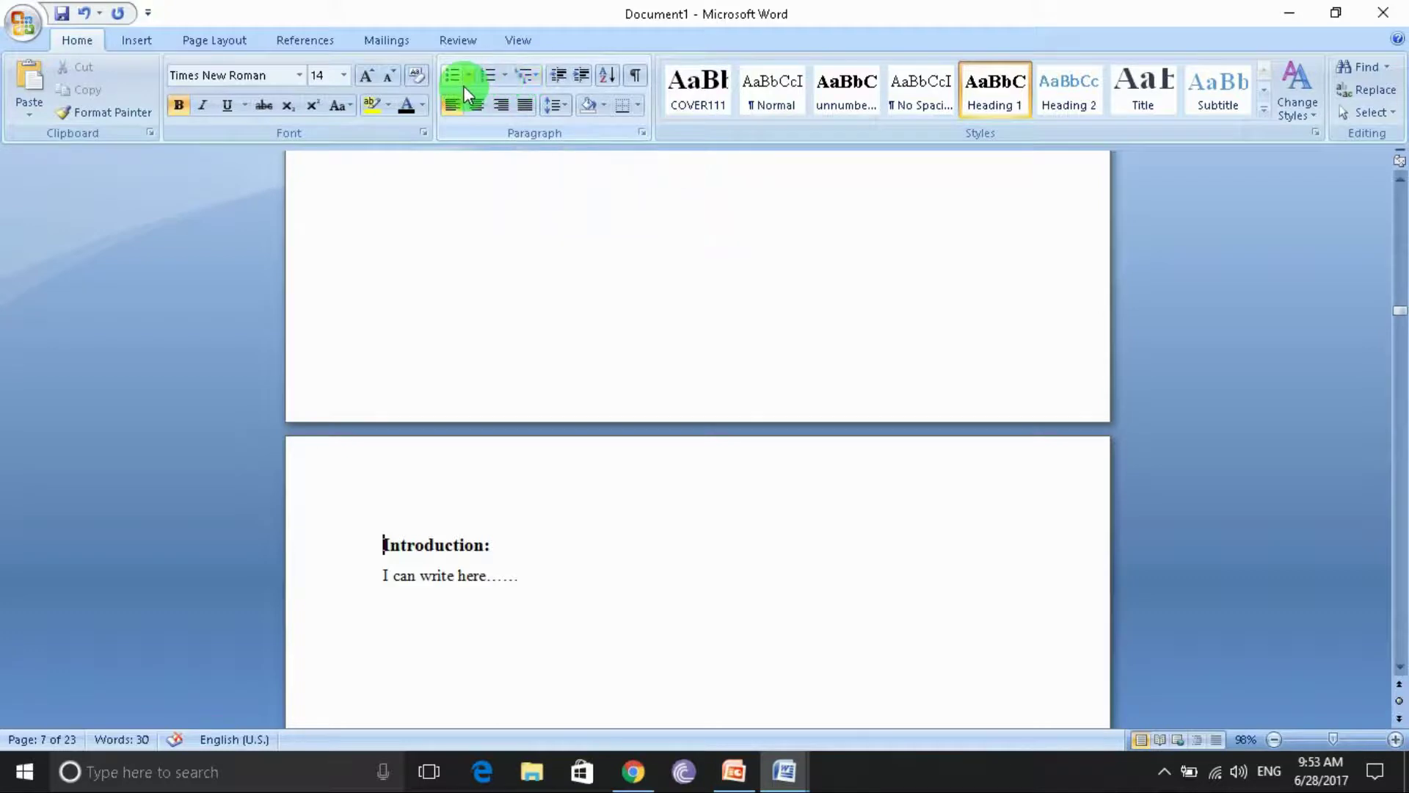
right_click(528, 73)
left_click(529, 73)
left_click(528, 74)
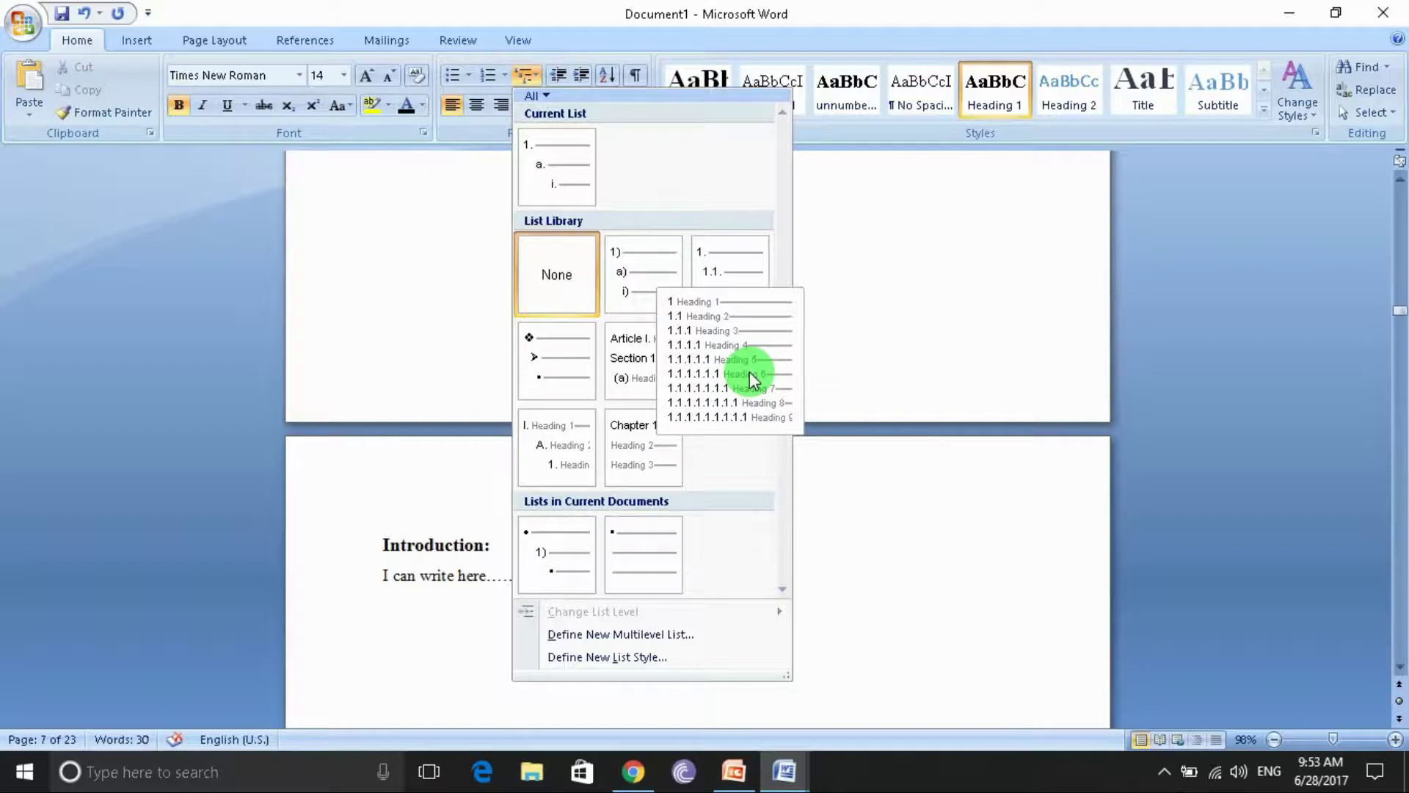
left_click(750, 372)
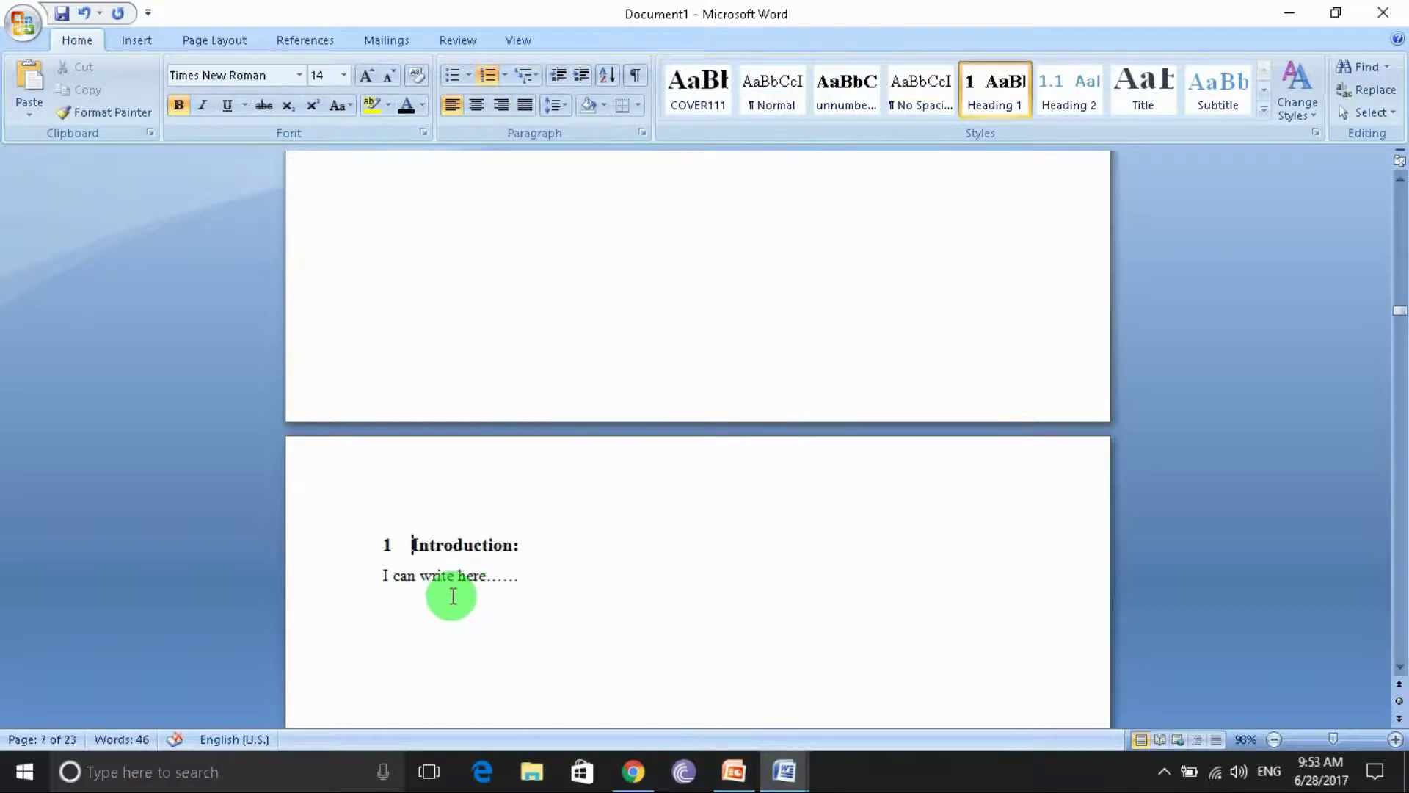
Start an empty Heading 2 line numbered 1.1 below the Introduction body text.
left_click(532, 546)
left_click(518, 579)
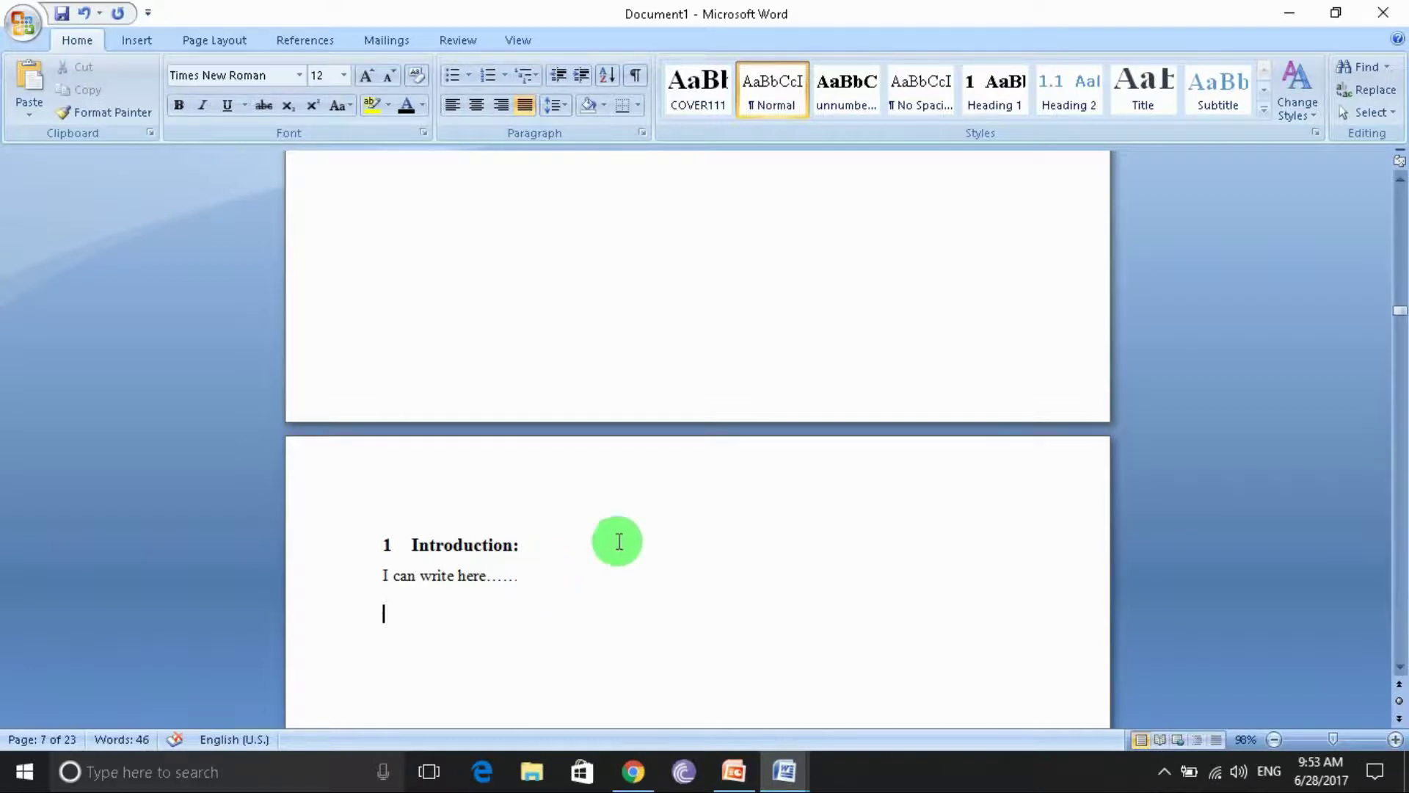
left_click(1073, 87)
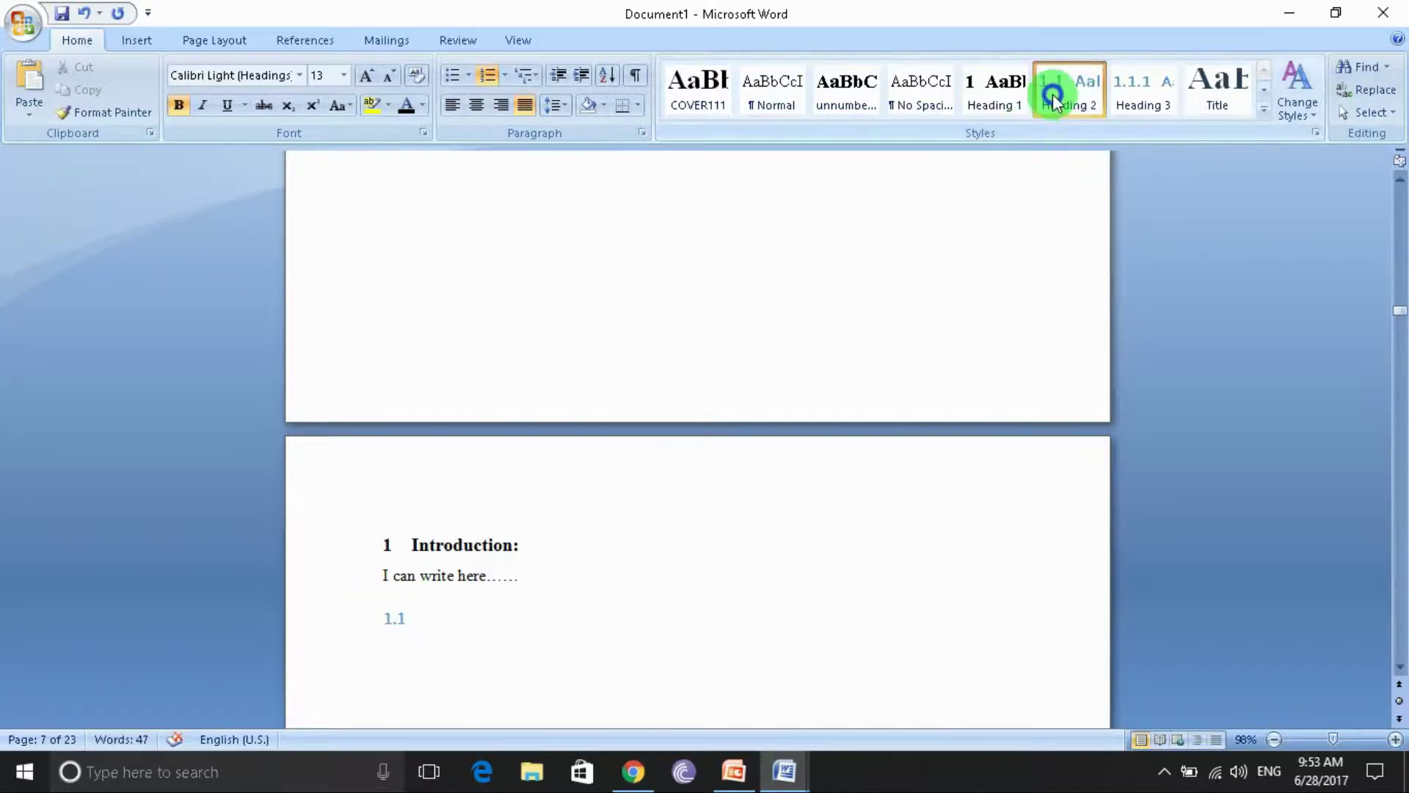
Modify the Heading 2 style so its font is Times New Roman.
right_click(1057, 94)
left_click(1079, 126)
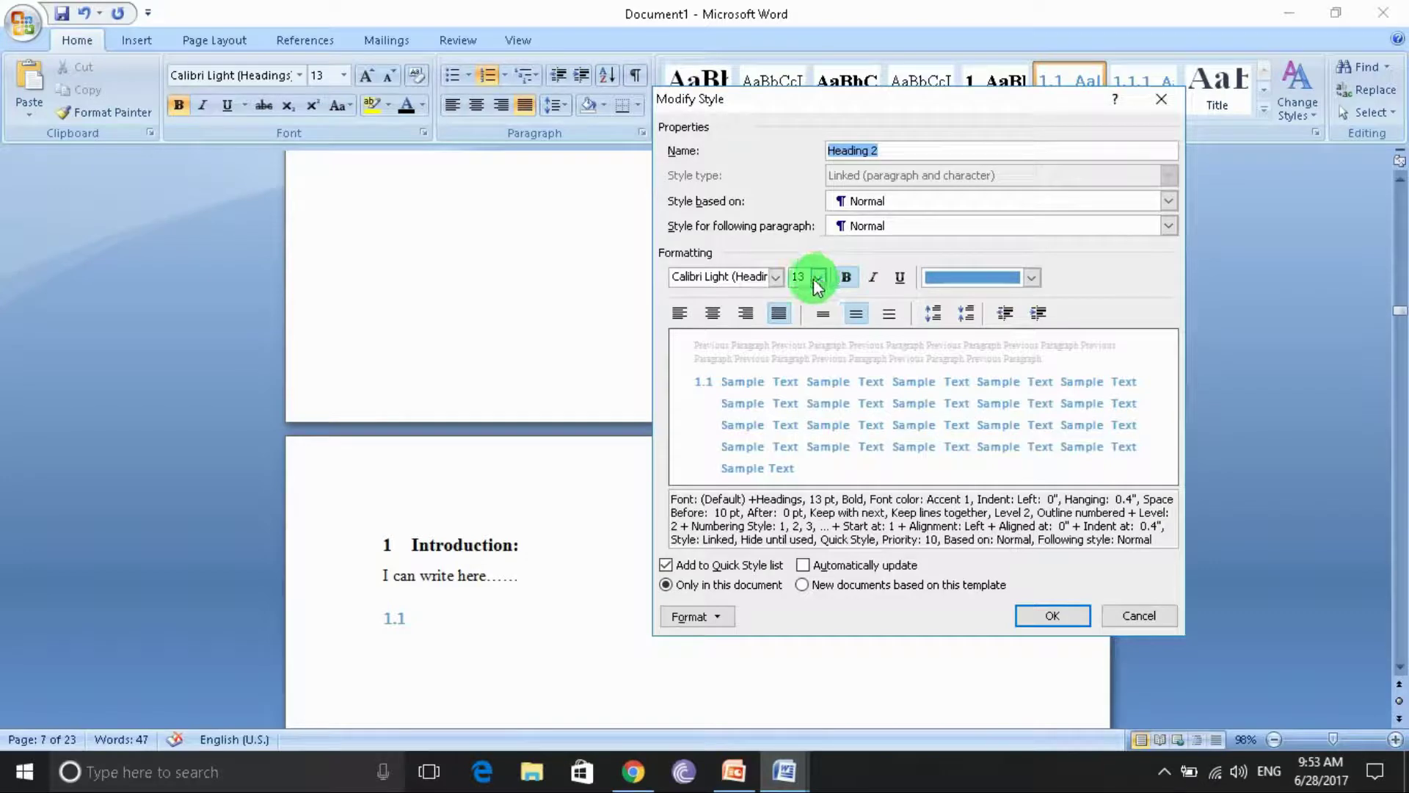
left_click(777, 276)
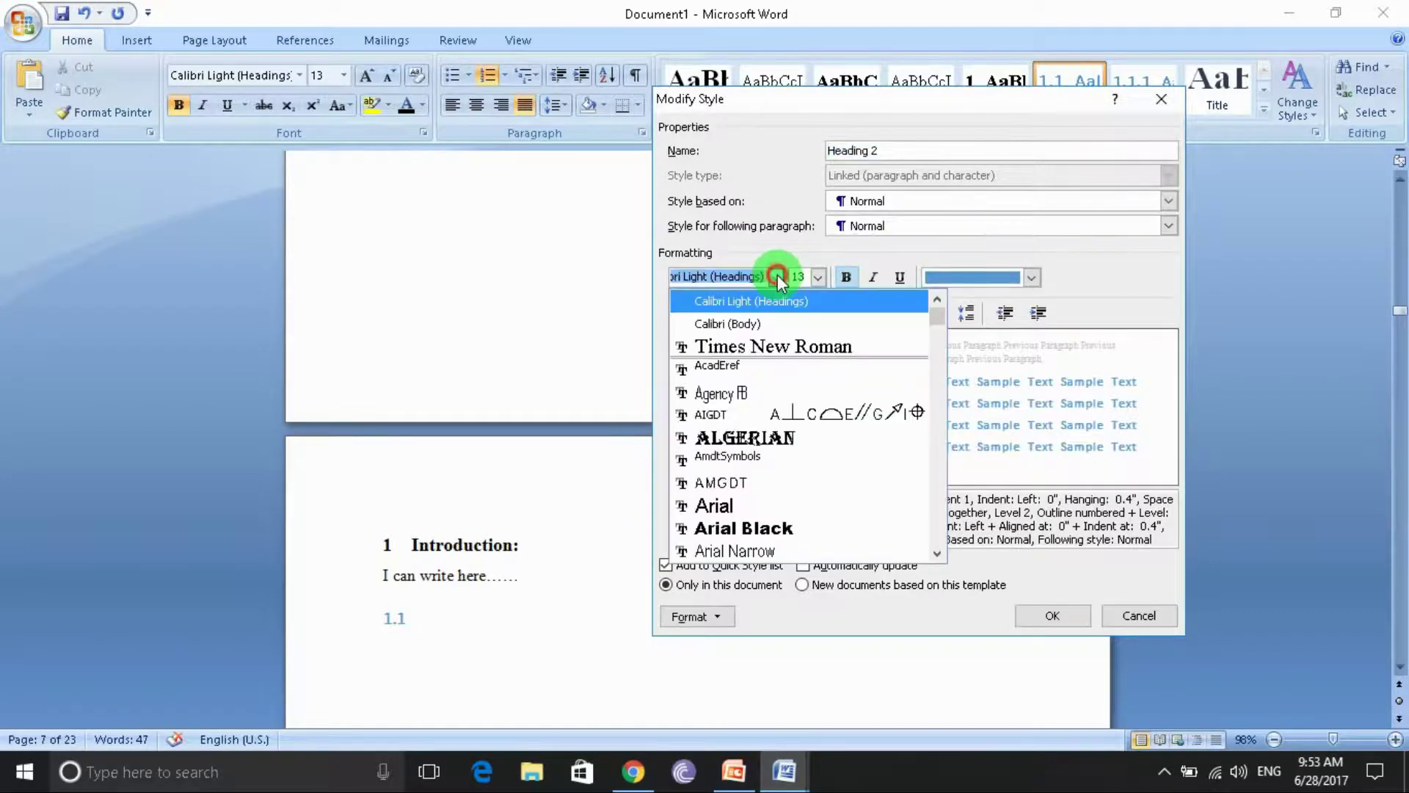
left_click(781, 346)
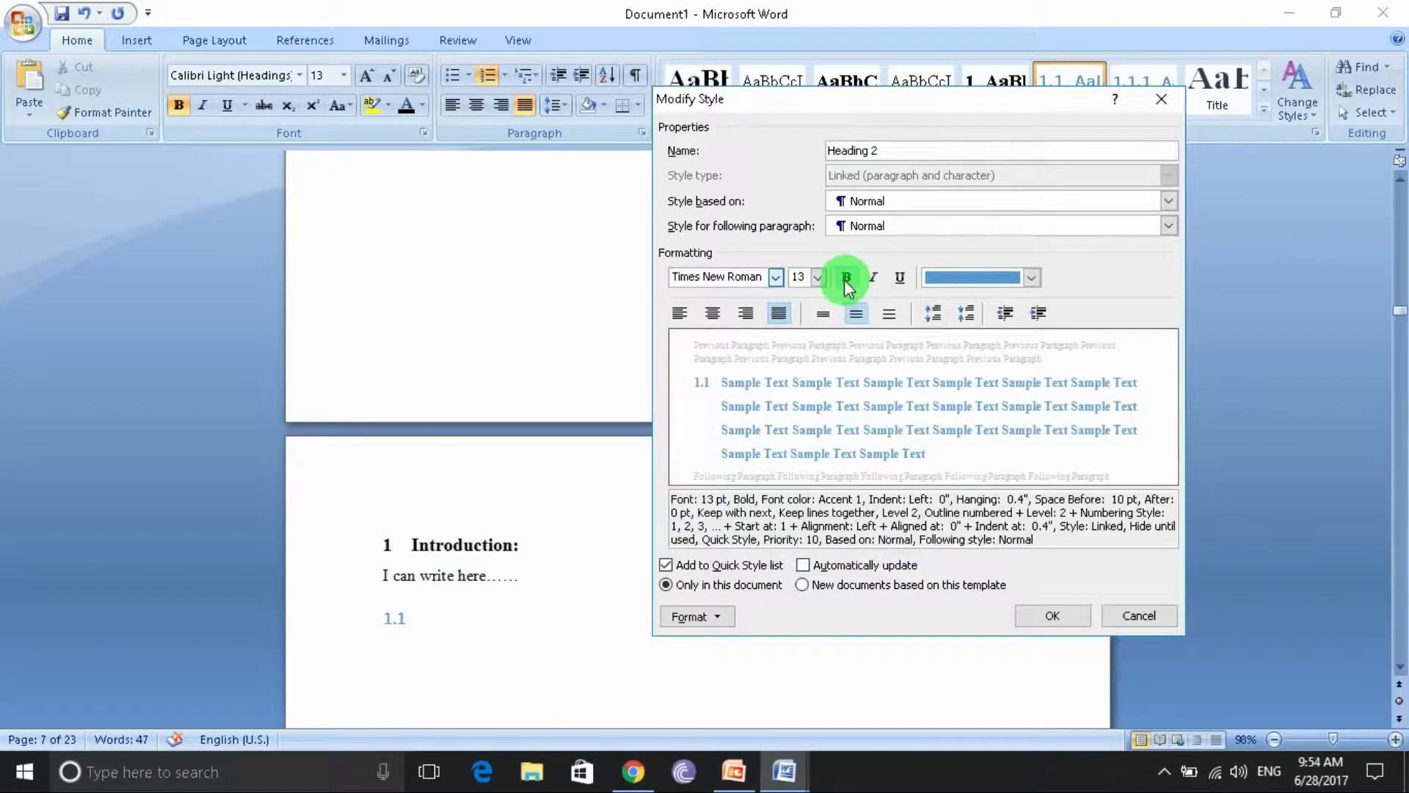
left_click(1032, 277)
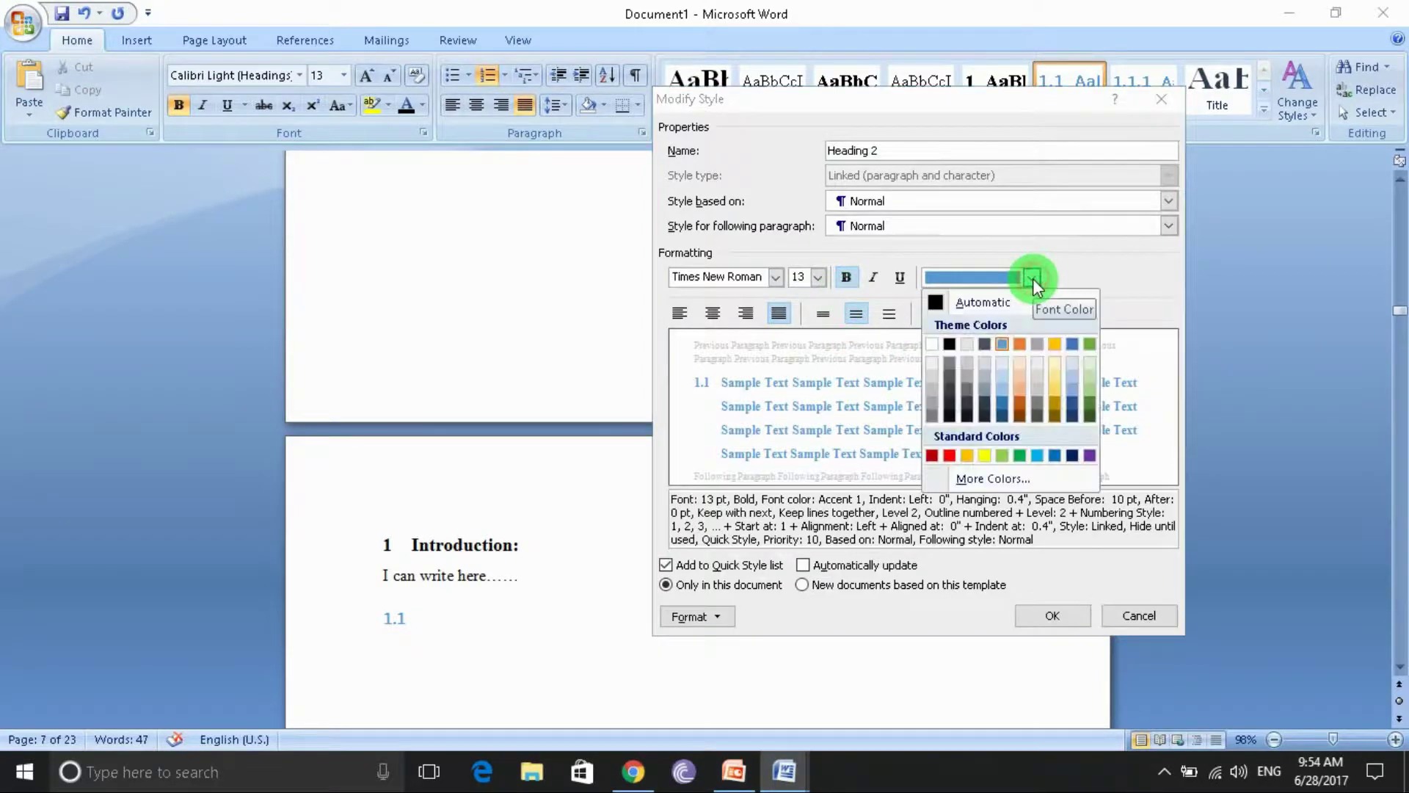
left_click(707, 621)
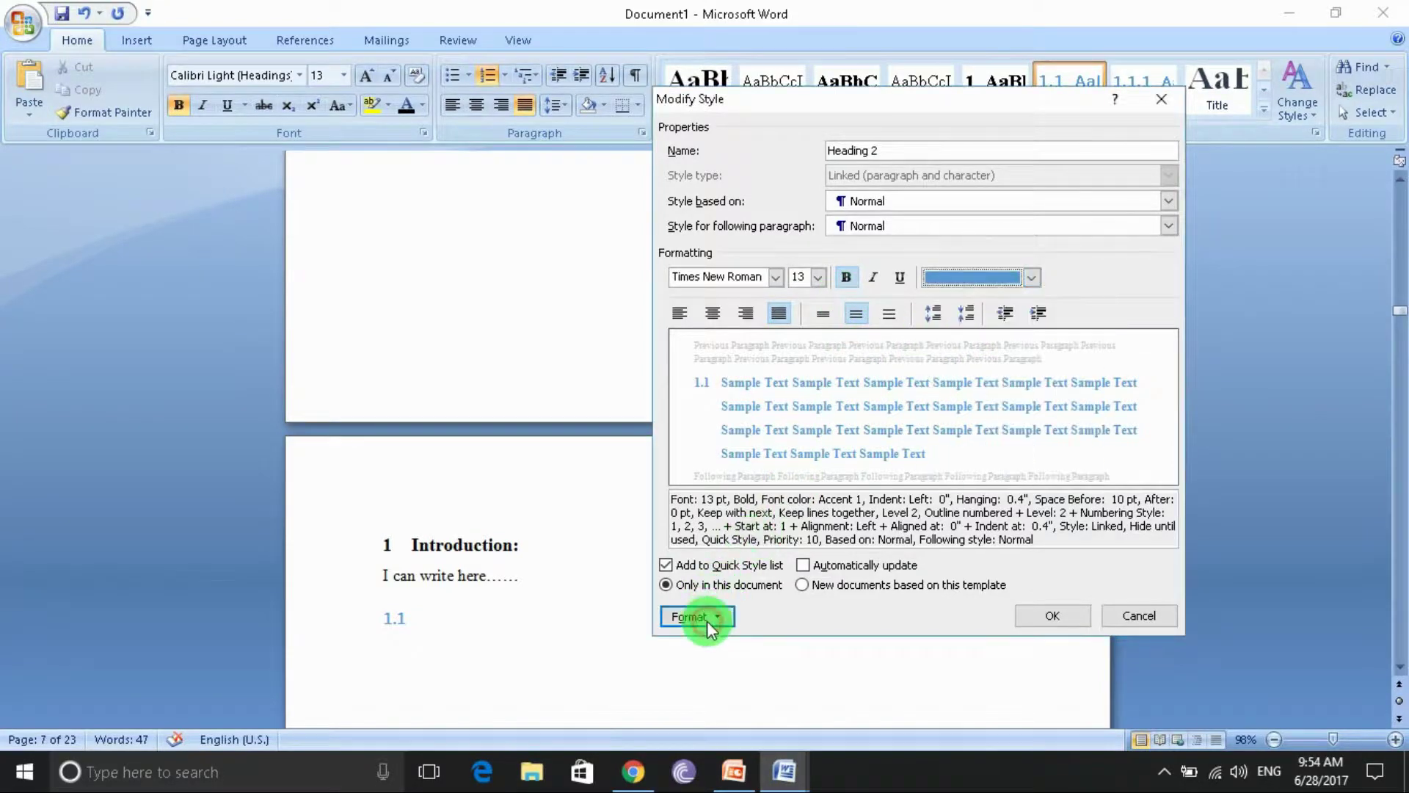
Make Heading 2 paragraphs justified and 1.5-spaced with no page break before, and save the style.
left_click(706, 621)
left_click(727, 450)
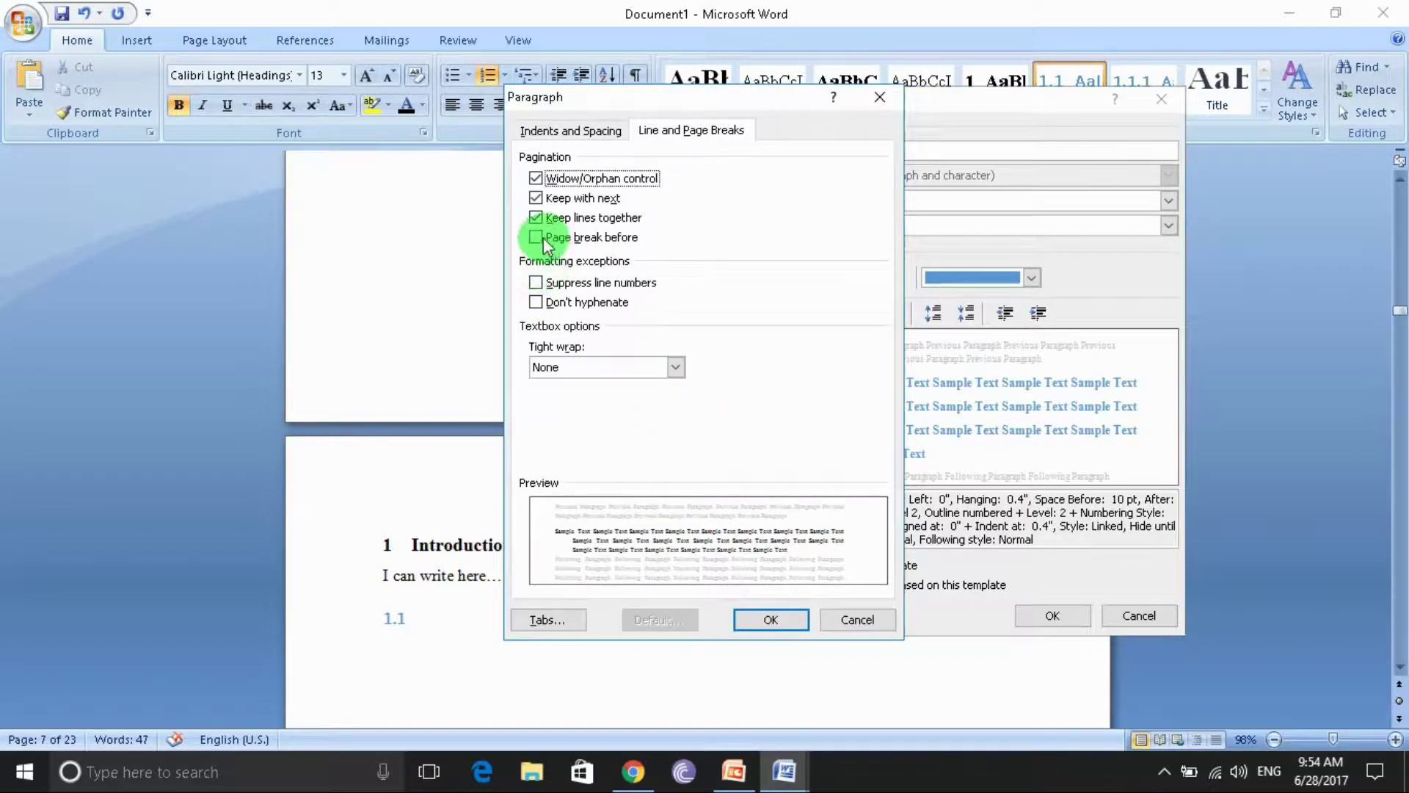
left_click(593, 132)
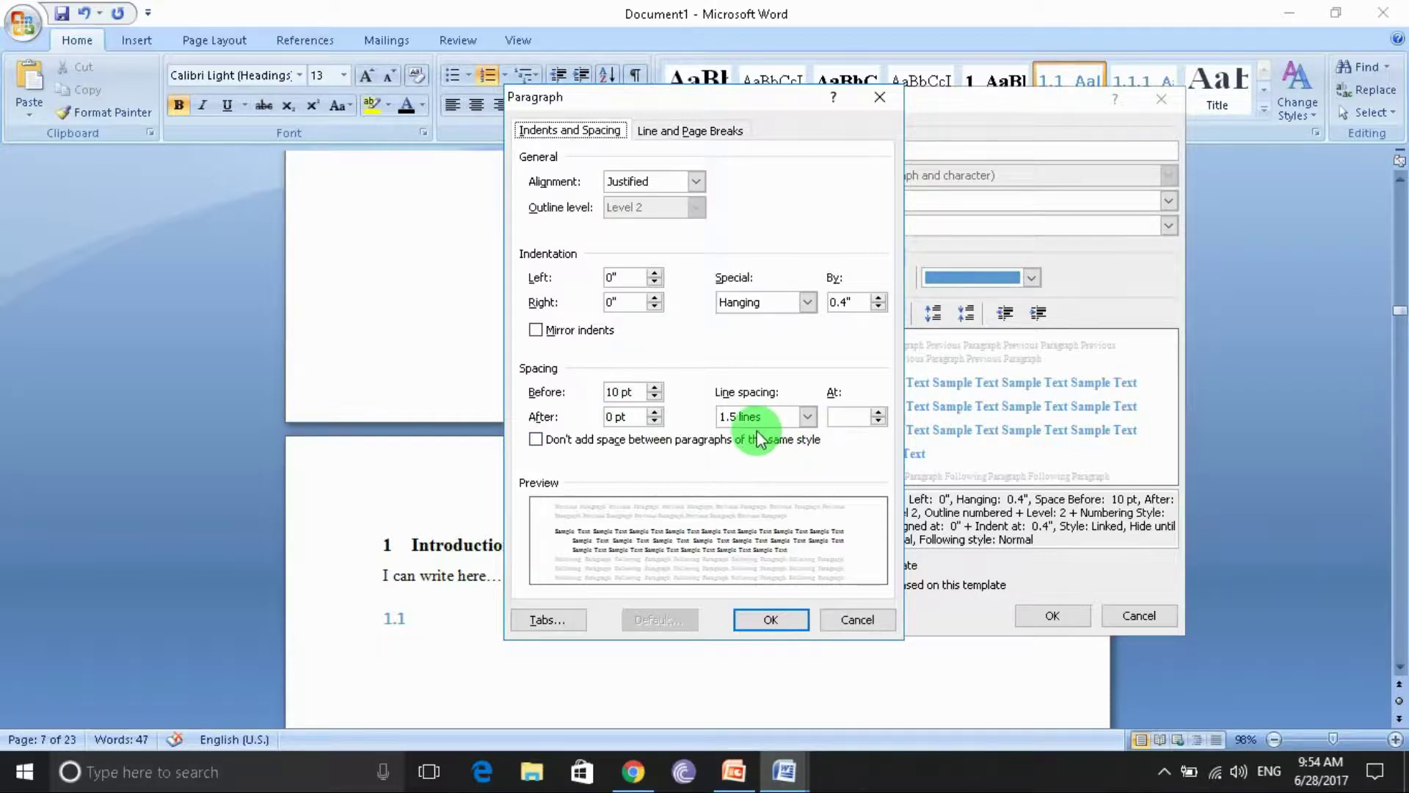
left_click(778, 614)
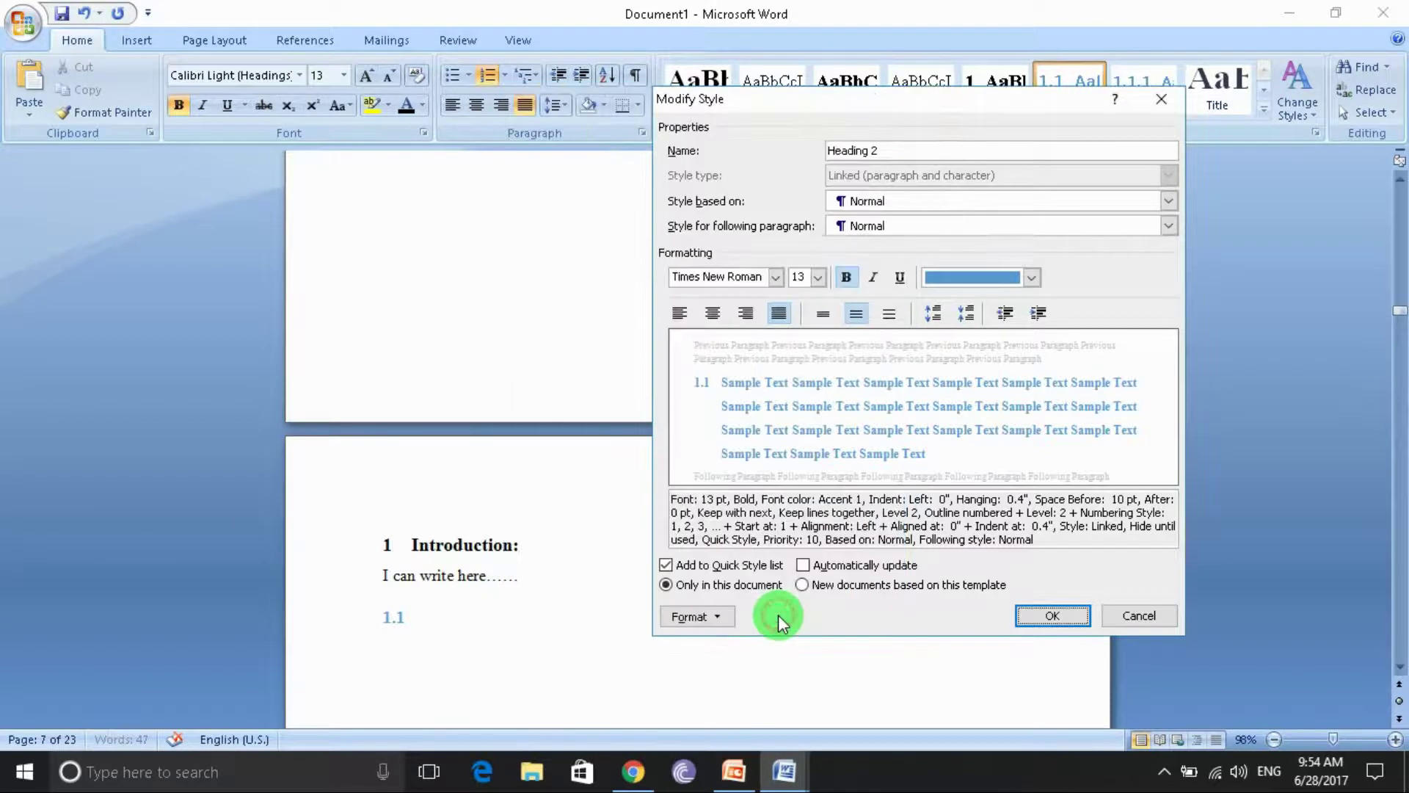
left_click(1031, 623)
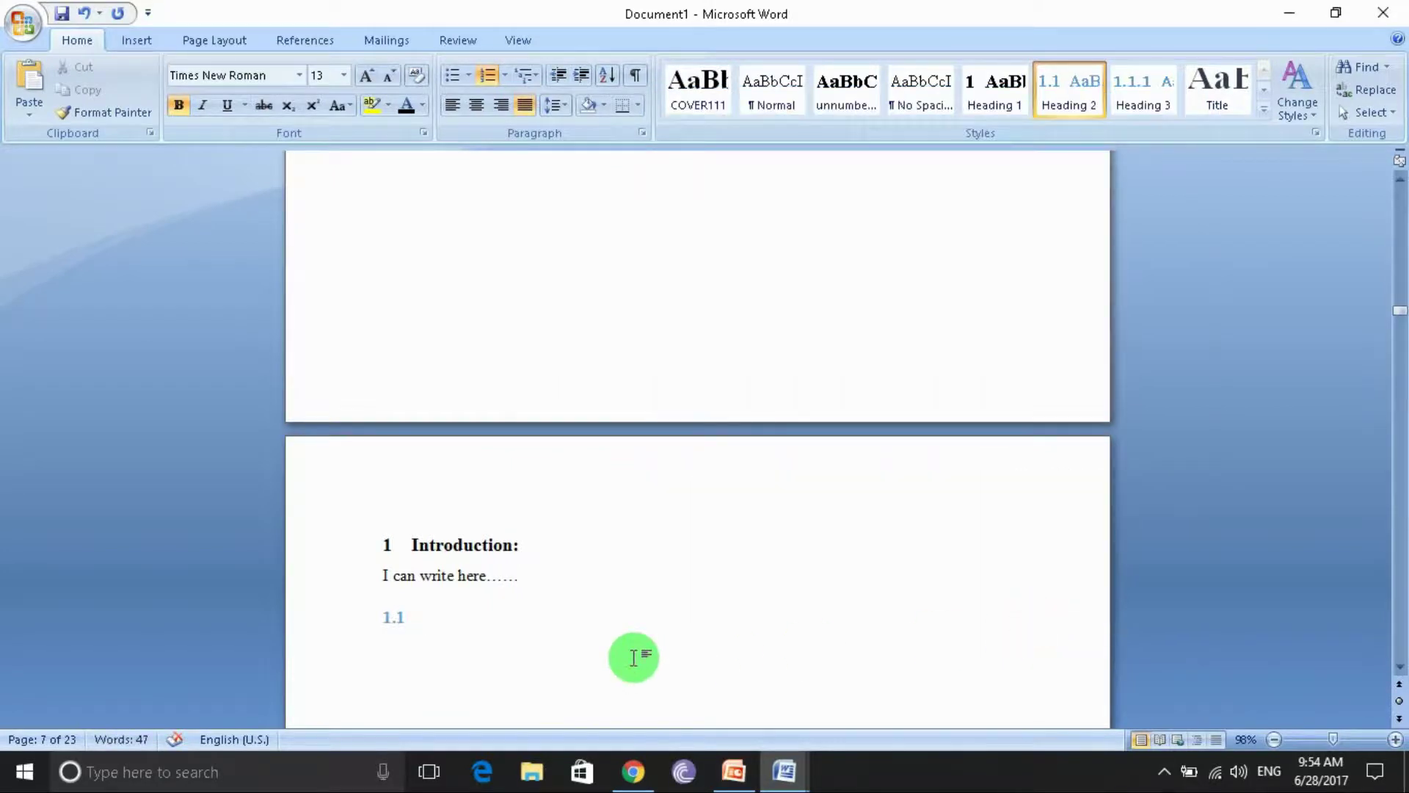
Type the 1.1 subheading 'Heading second:' with the Normal body line 'I can write anything…' beneath it.
type("heading ")
type("sec")
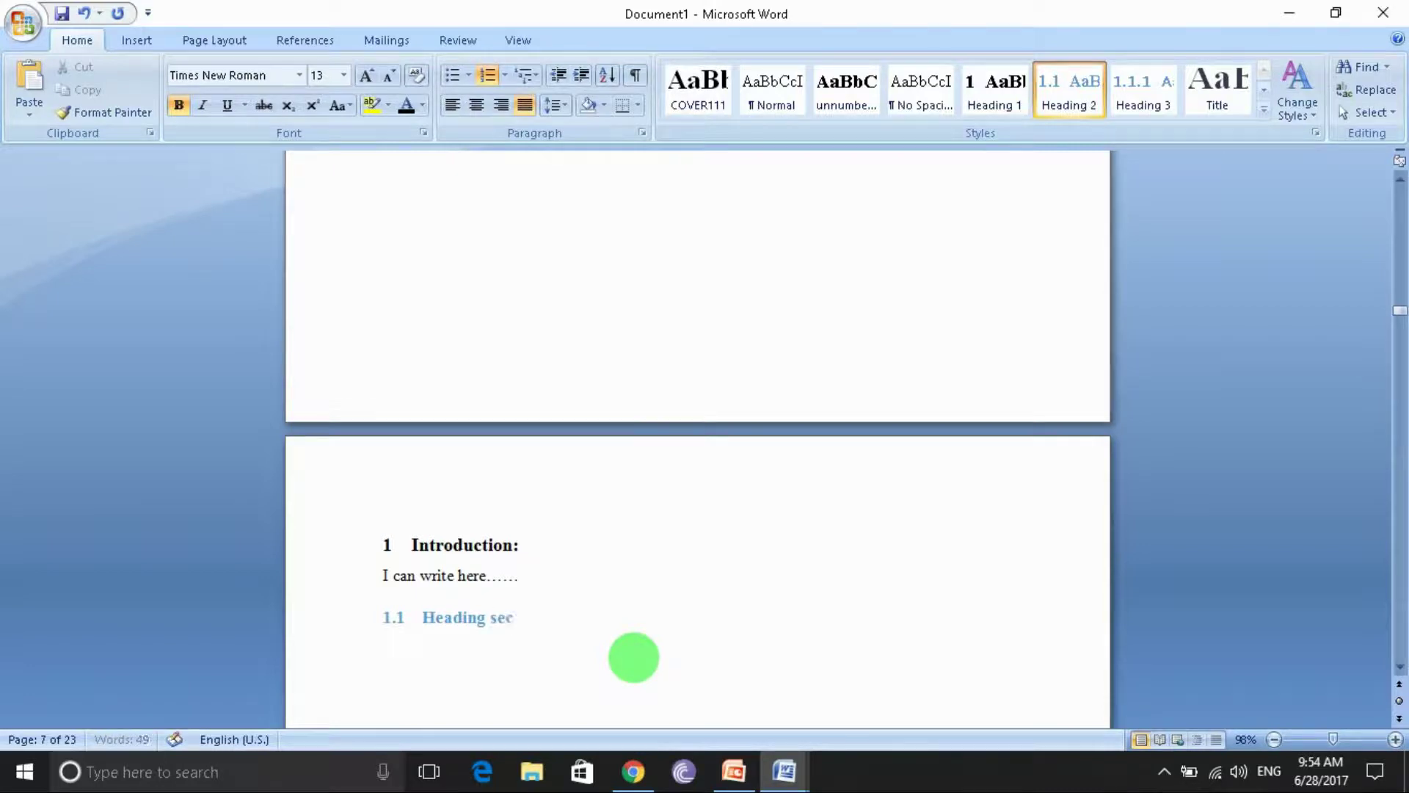
type("ond:")
key("Return")
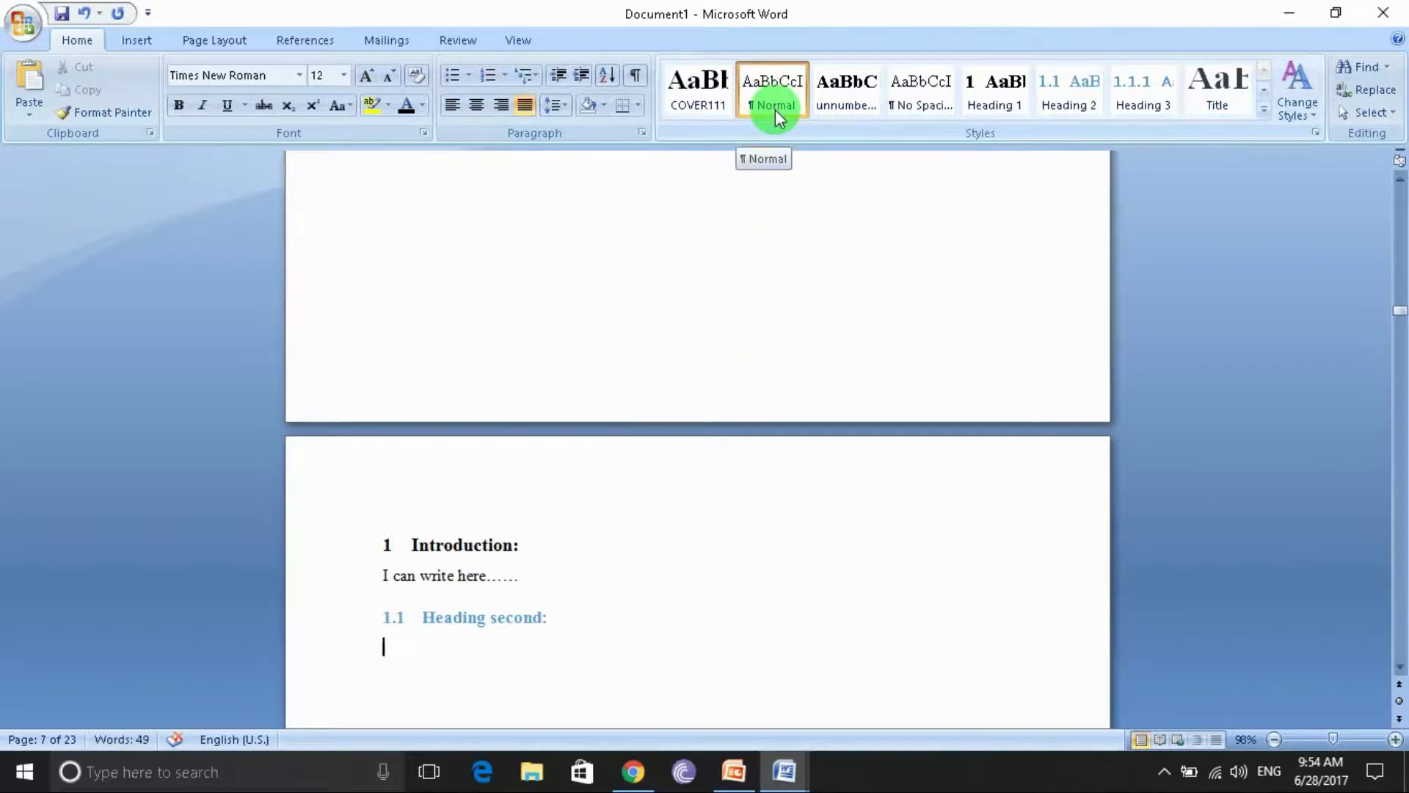
type("i")
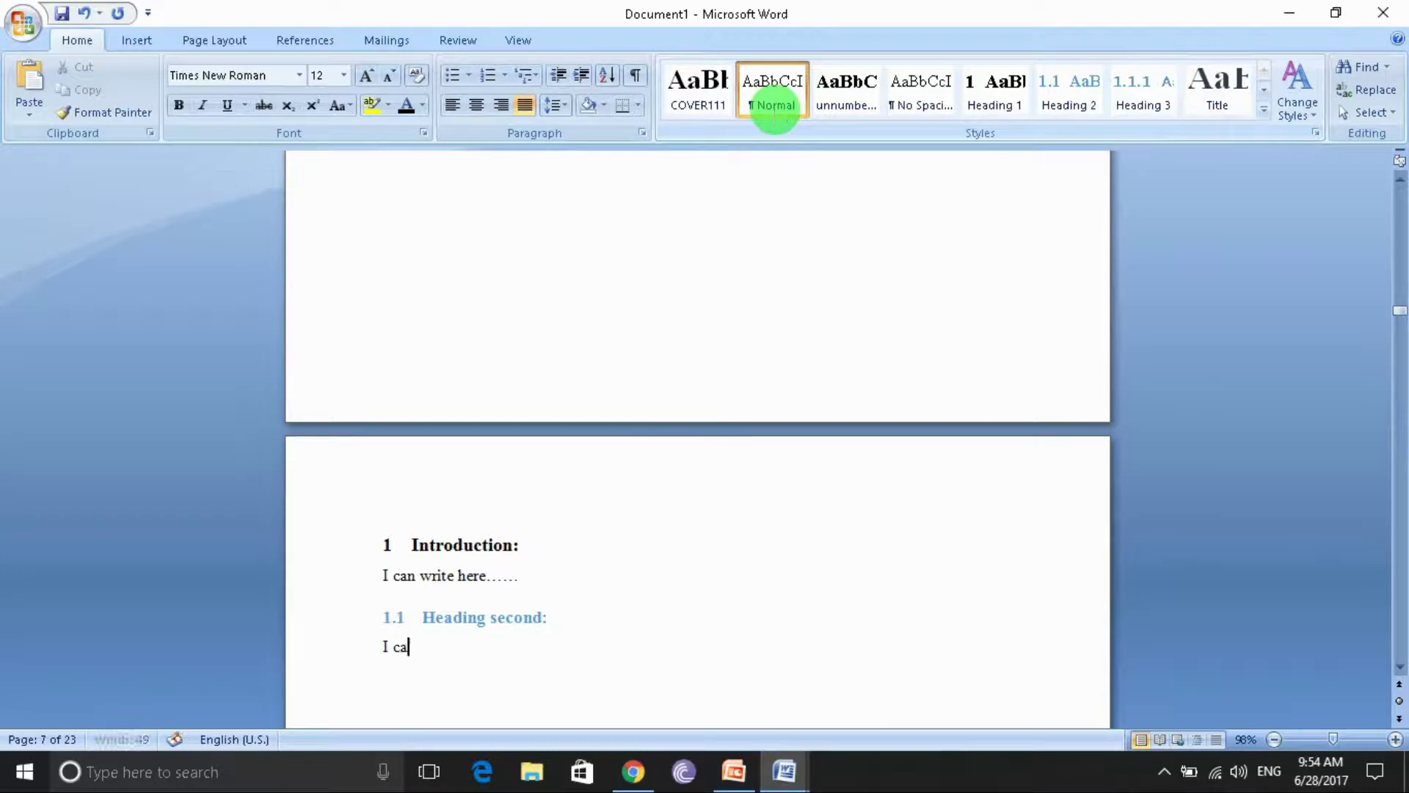
type(" write")
type(" anything")
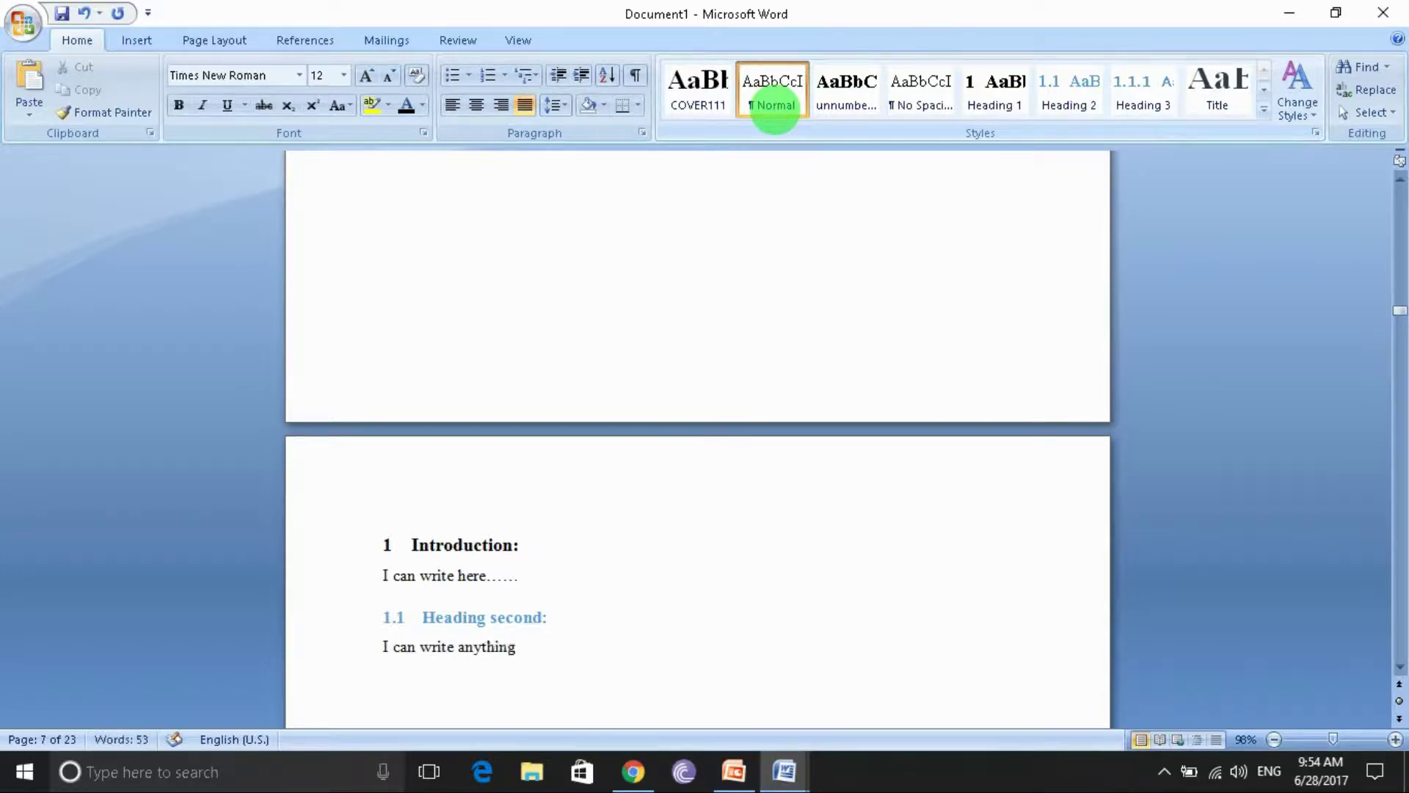
type("...")
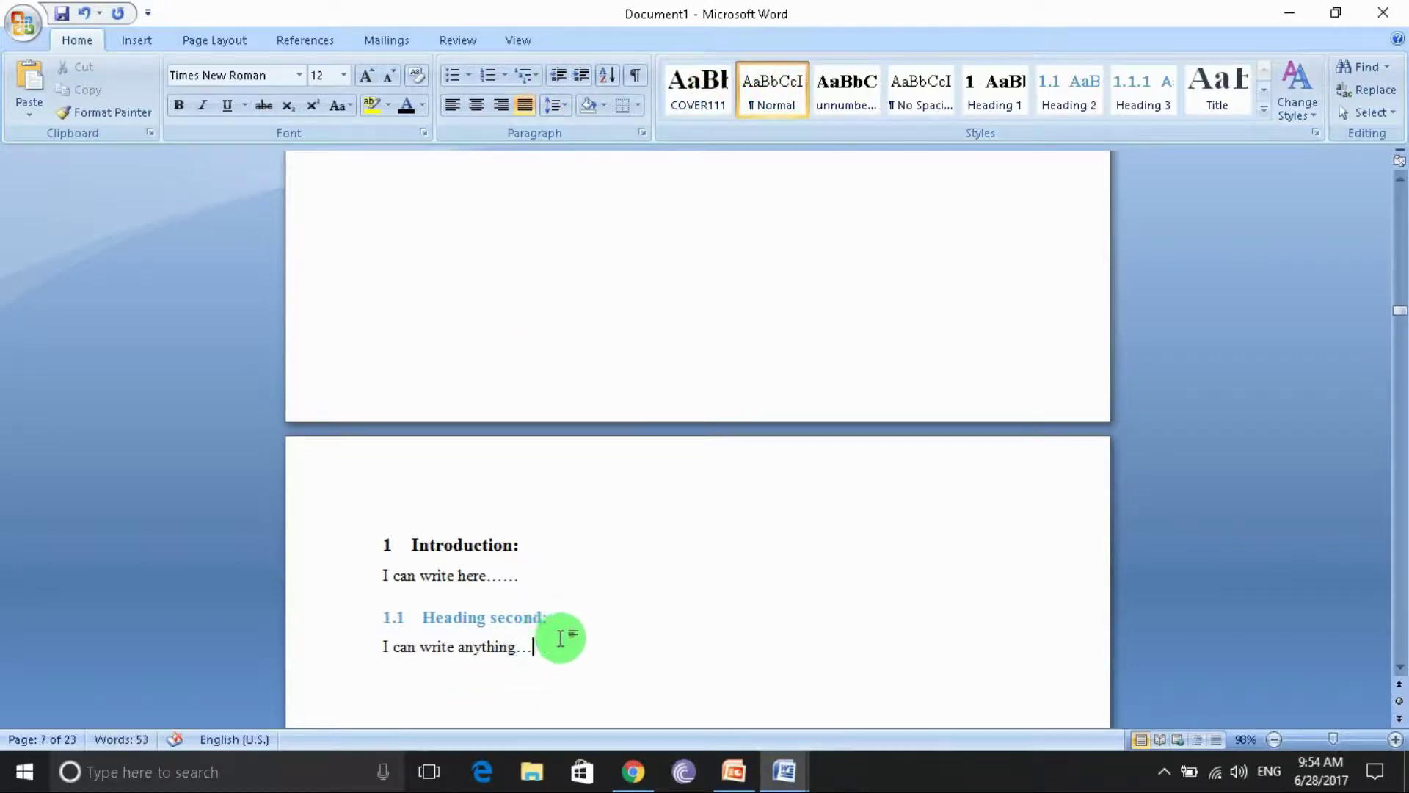
key("Return")
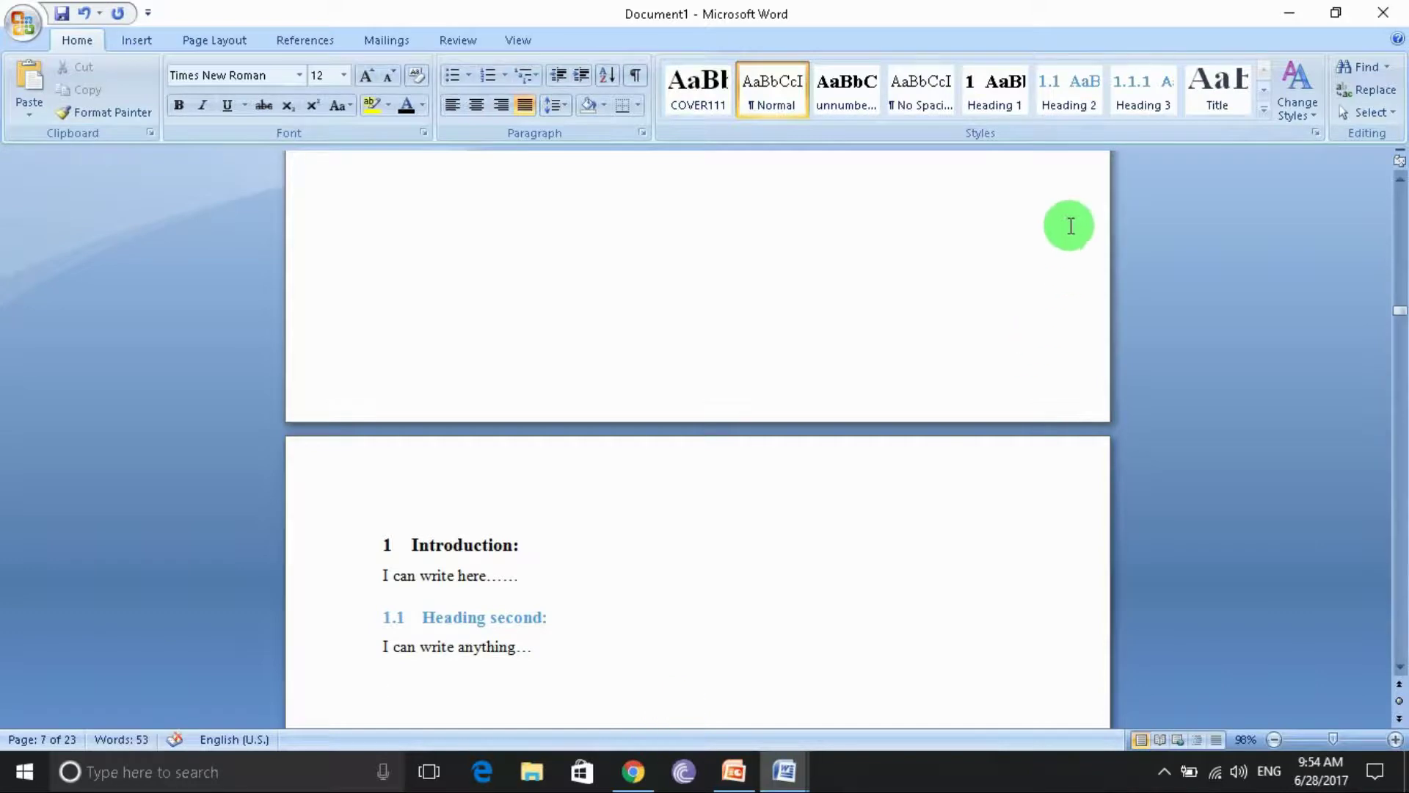
Apply Heading 3 to the new line and change Heading 3 to Times New Roman, left-aligned.
left_click(1148, 99)
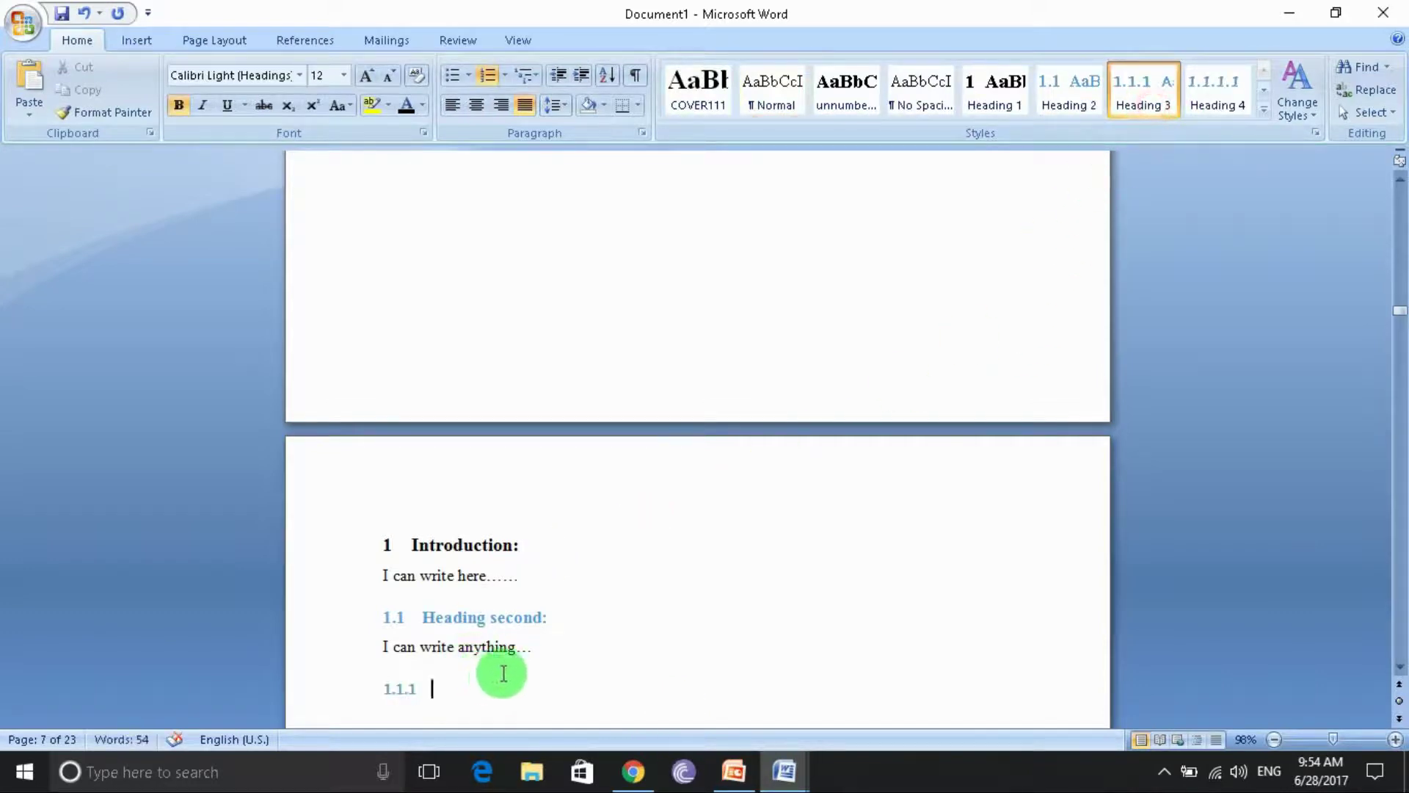
right_click(1128, 106)
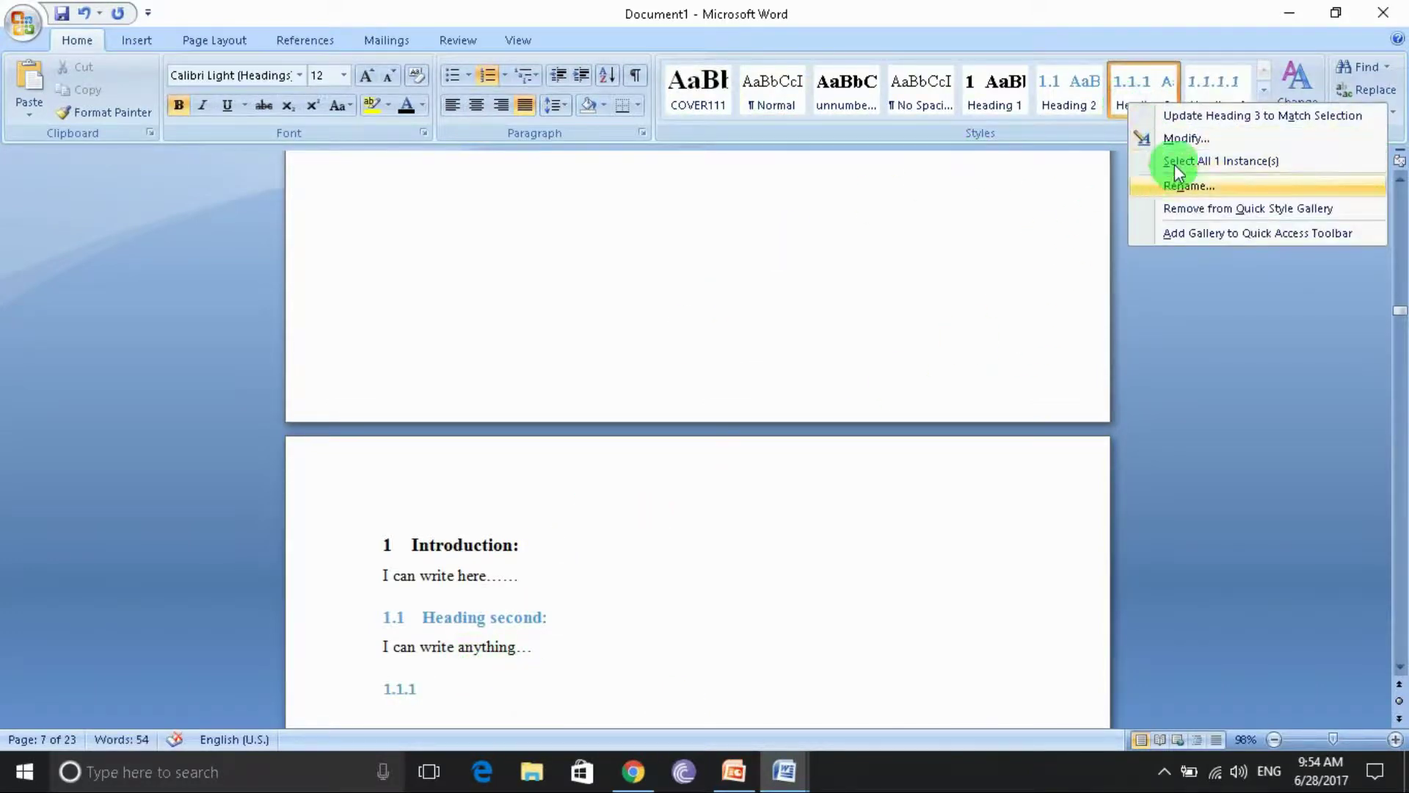
left_click(1183, 138)
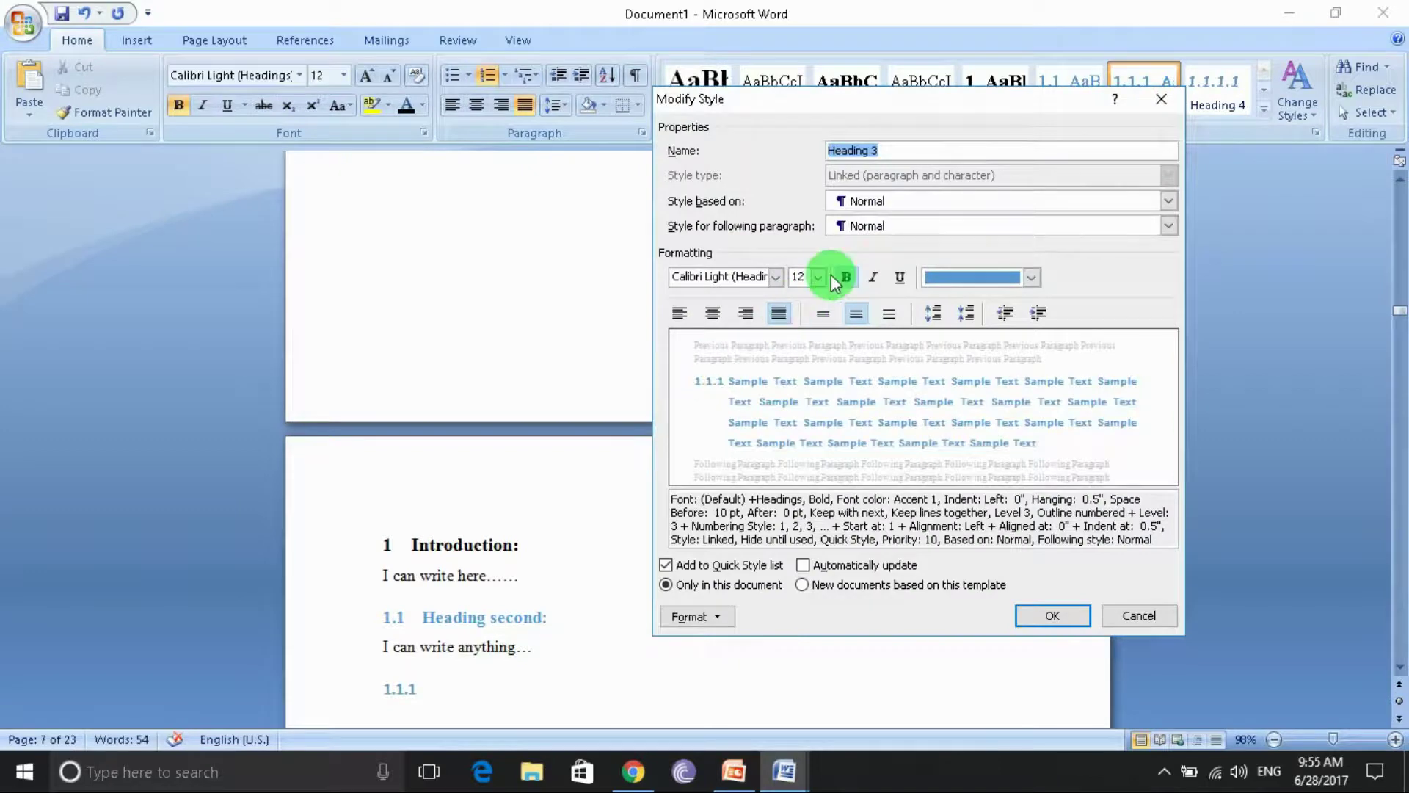
left_click(777, 276)
left_click(763, 347)
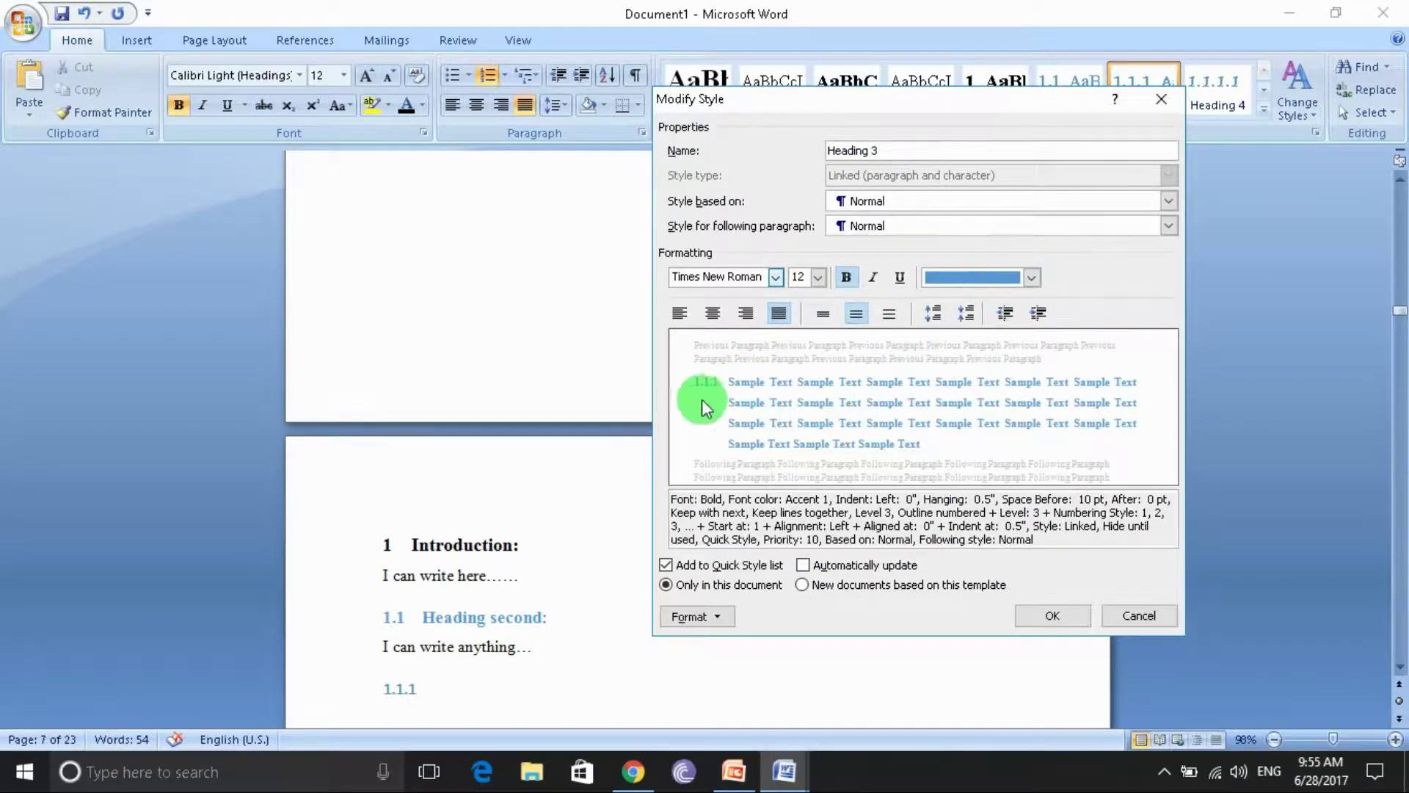
left_click(679, 316)
left_click(1066, 615)
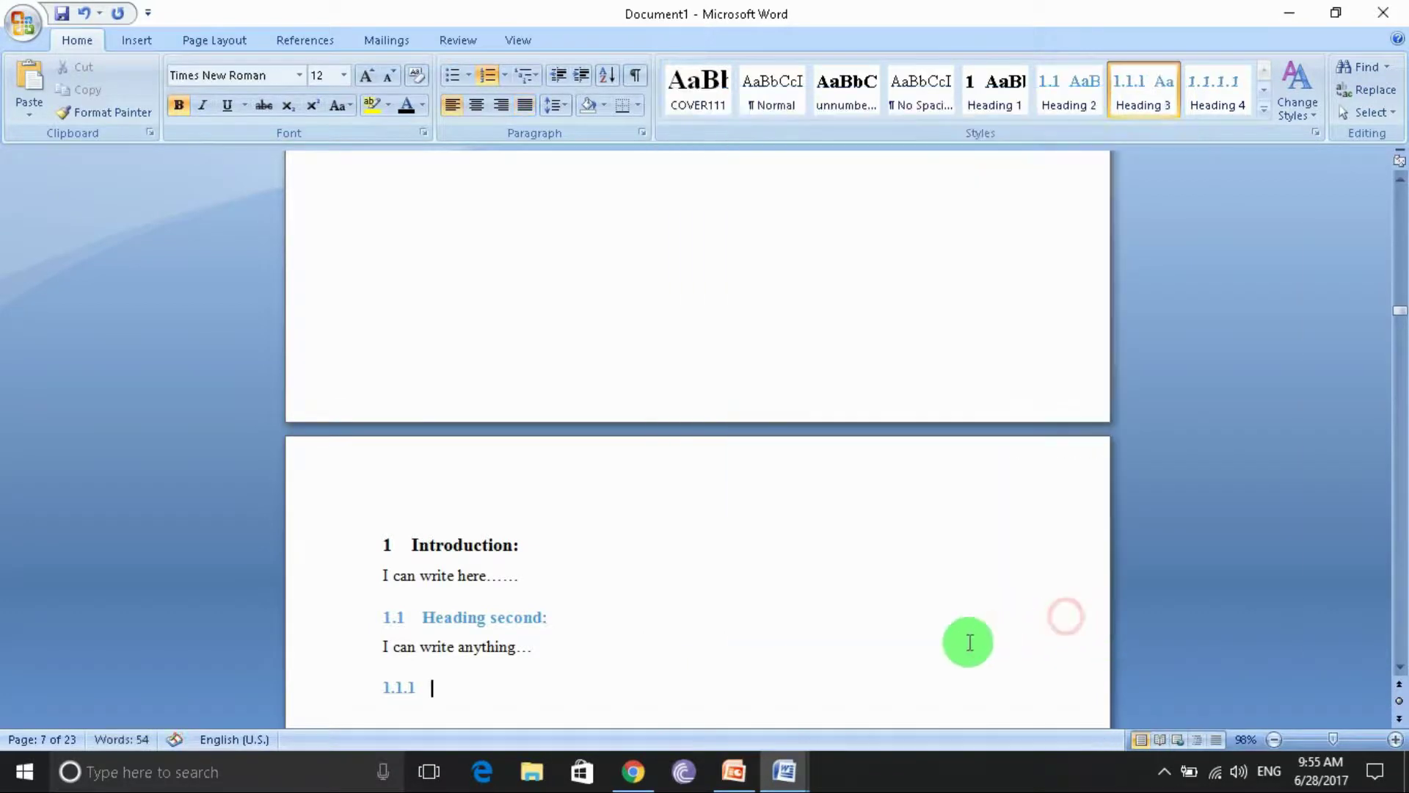
Type the 1.1.1 heading 'Heading third:' with the body line 'I can write here…' below it.
type("H")
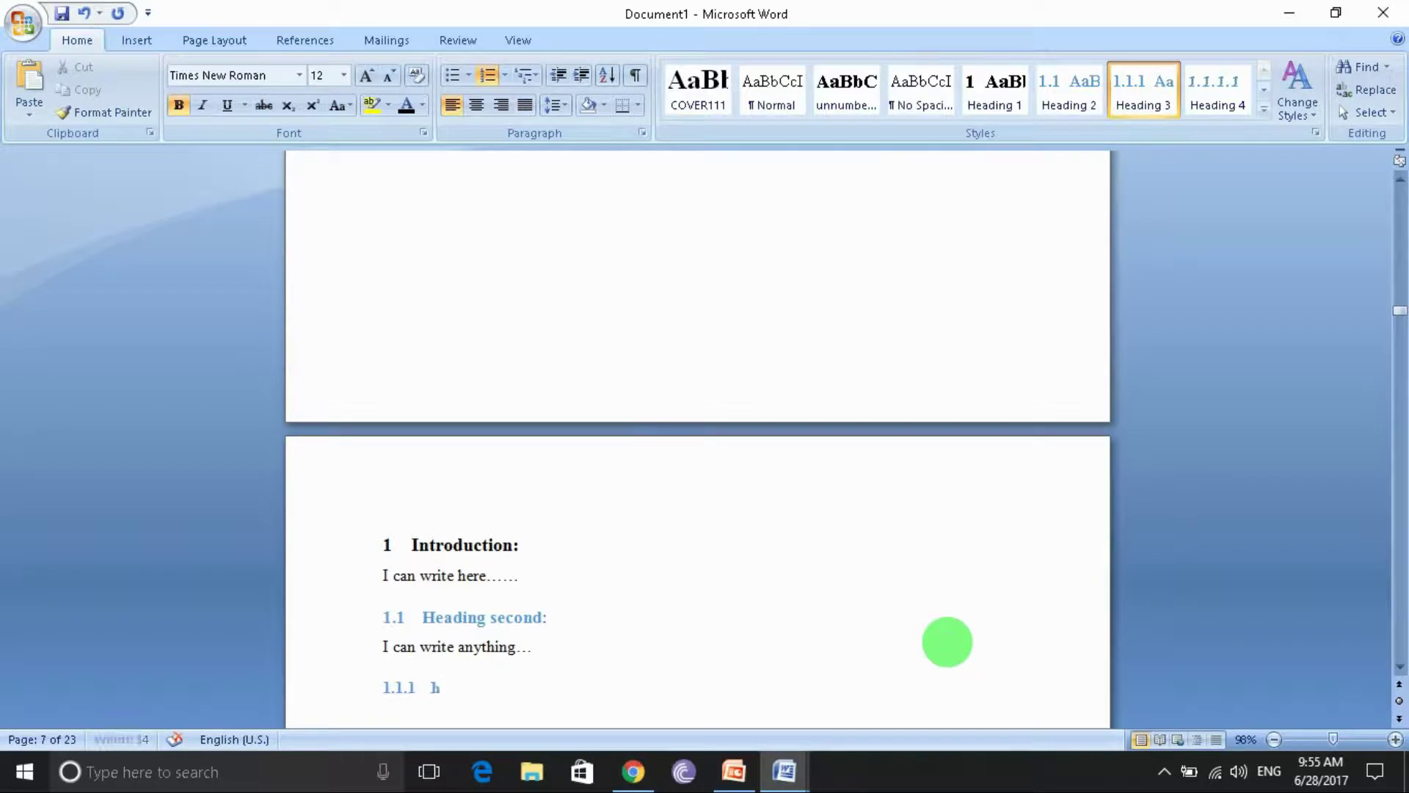
type("eading ")
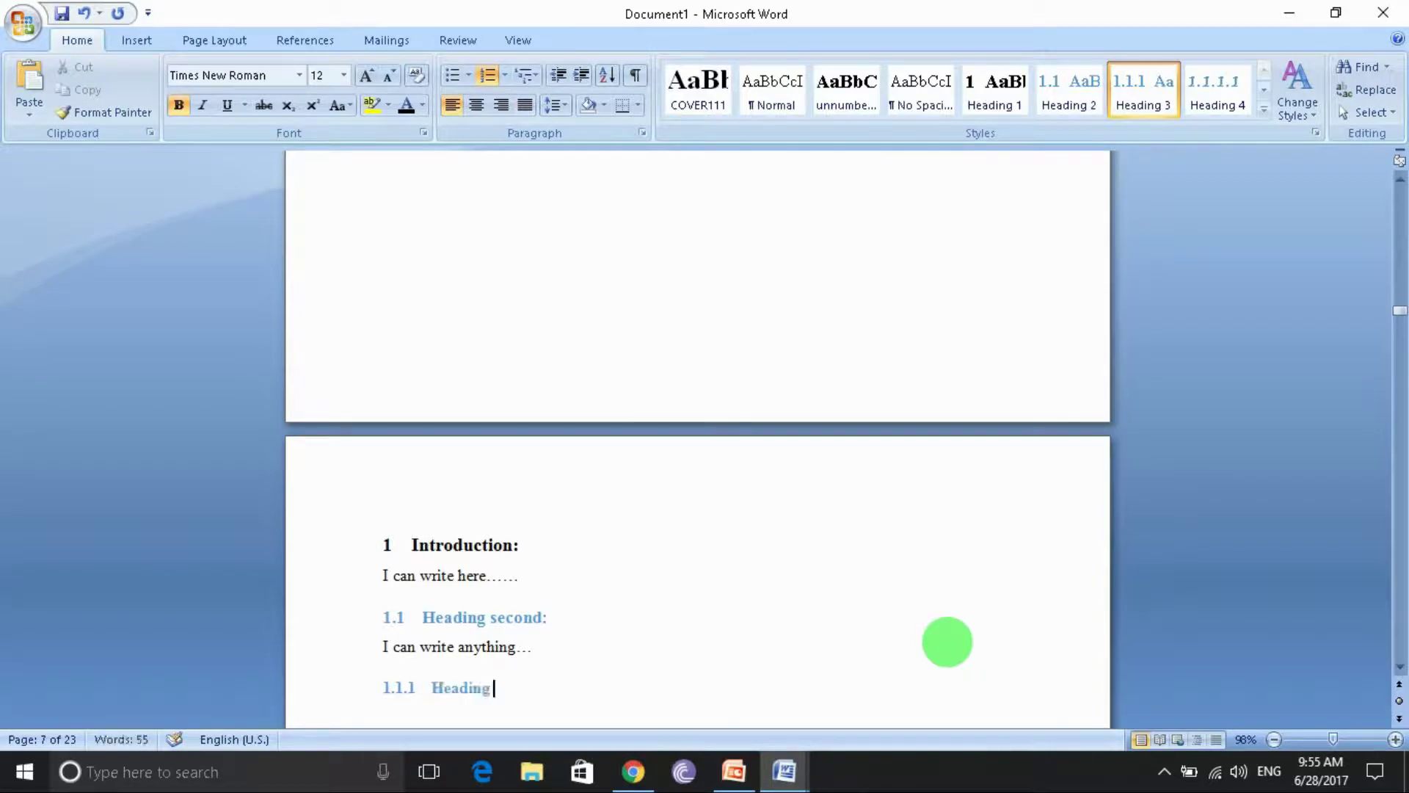
type("third")
type(":")
key("Return")
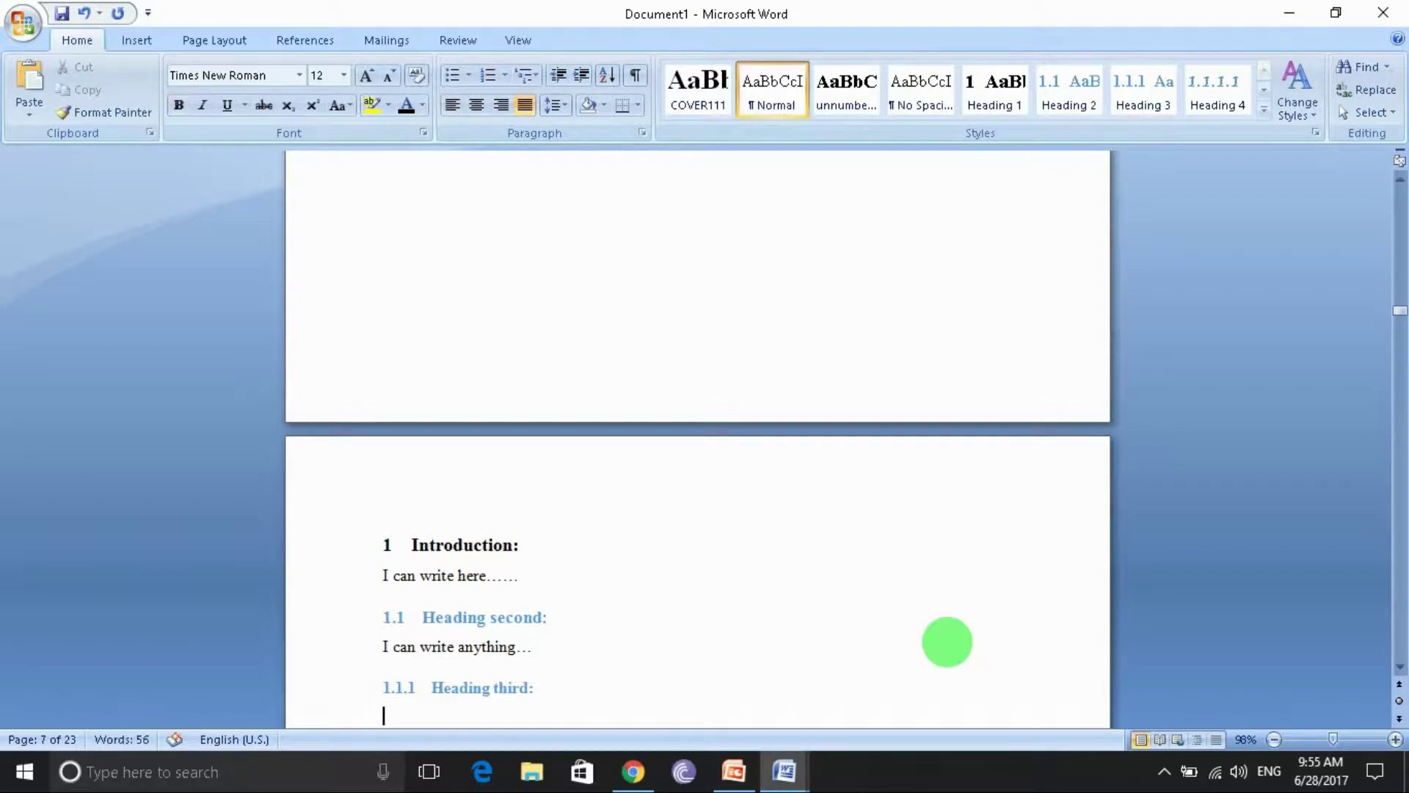
type("ica")
type("n wte ")
type("here")
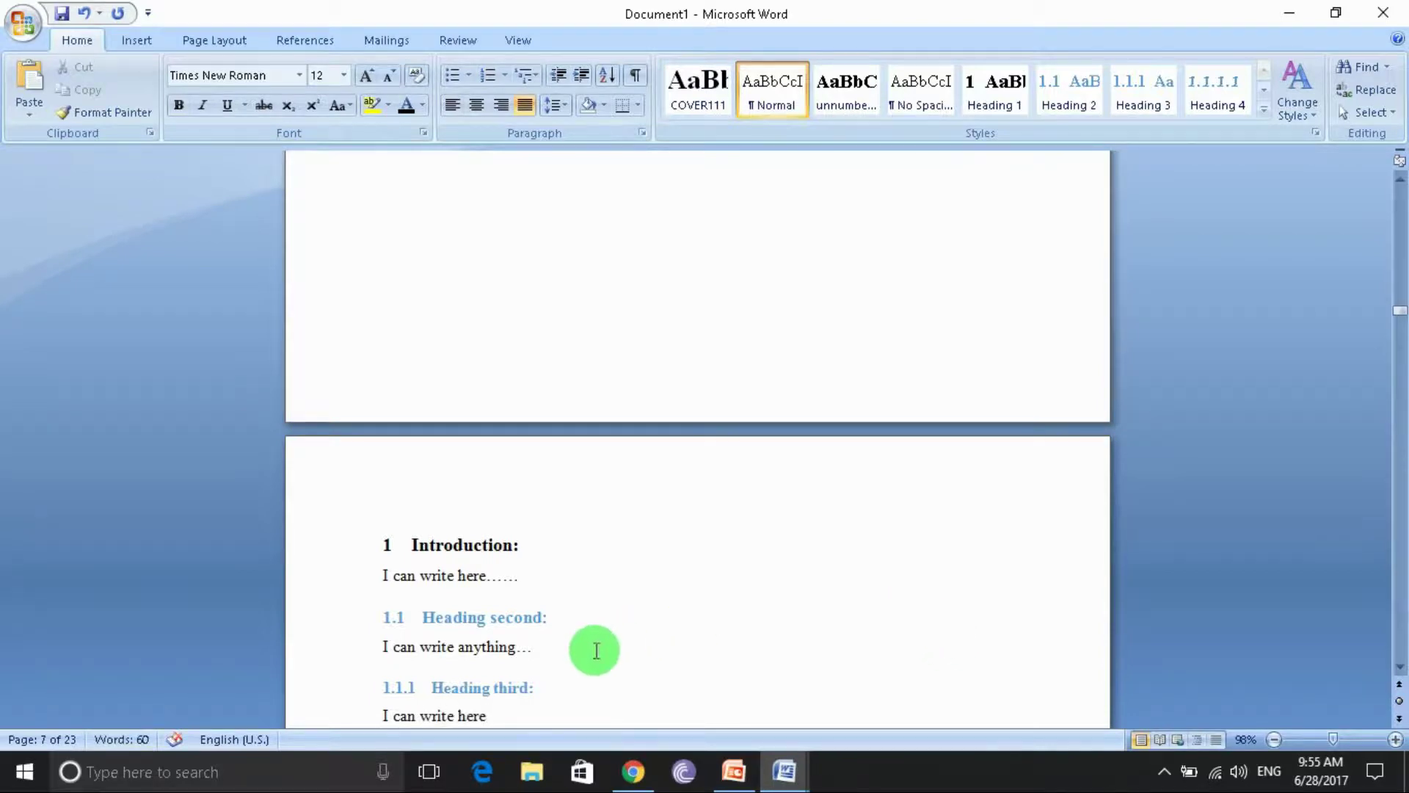
type("...")
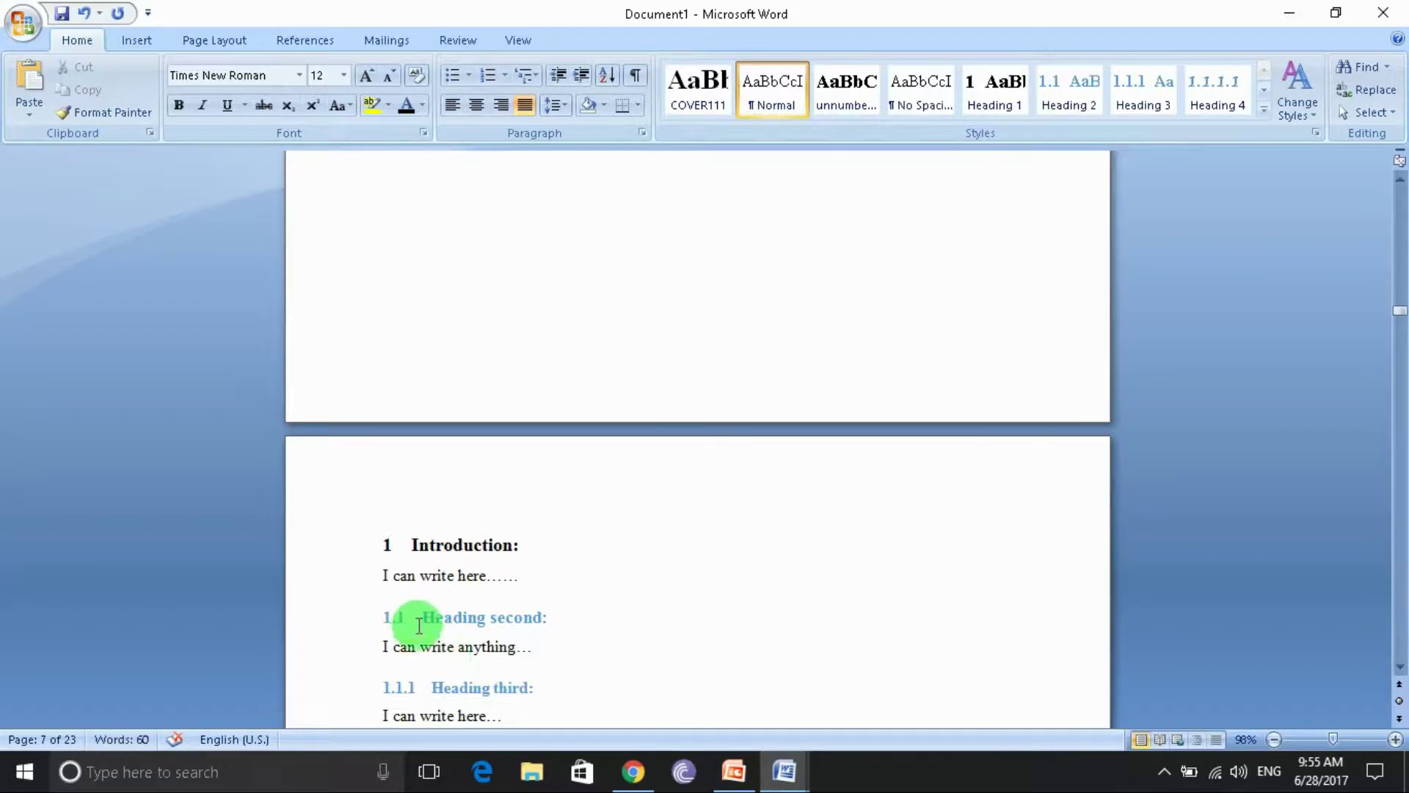
scroll(419, 625, "down", 2)
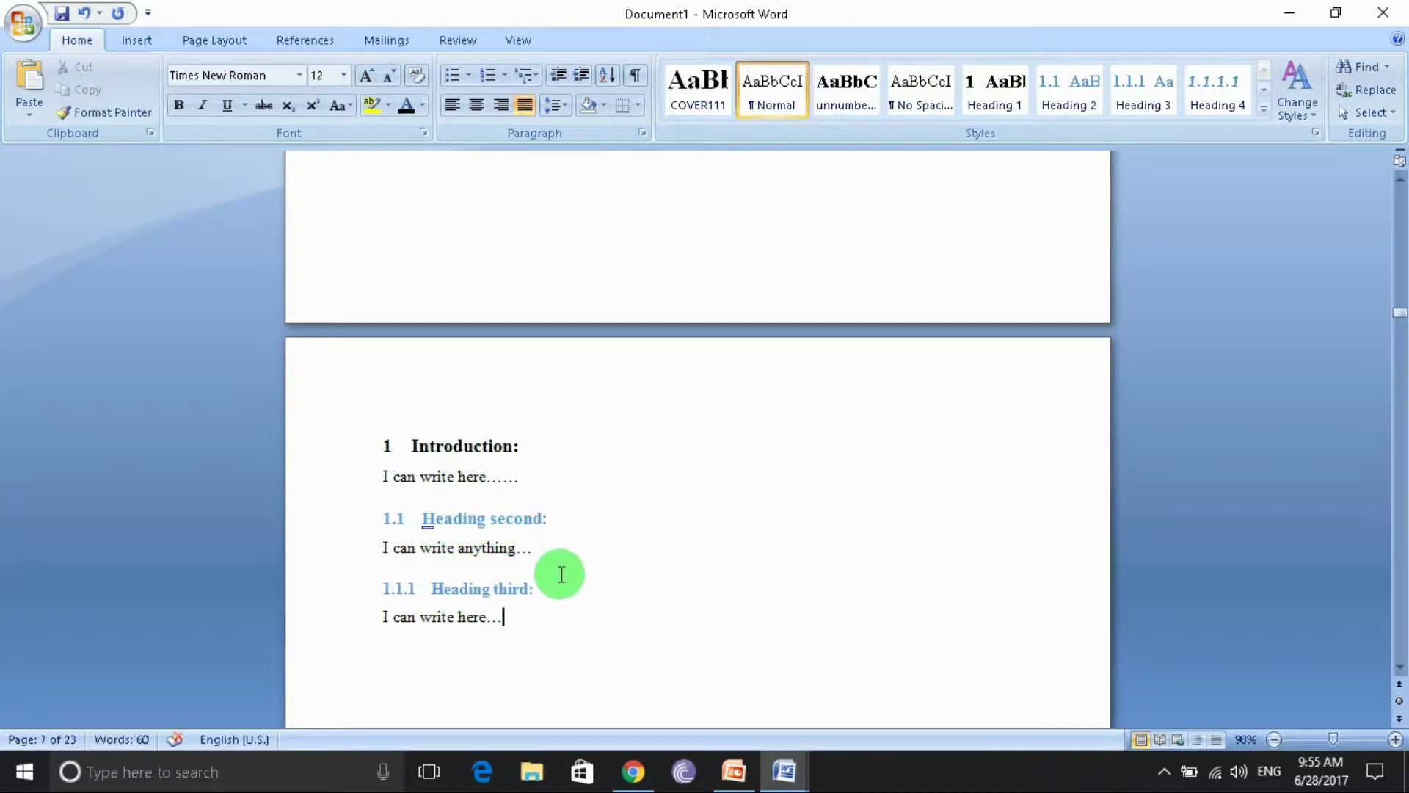
key("Return")
Add the 1.2 Heading 2 line 'Heading third :'.
left_click(1081, 86)
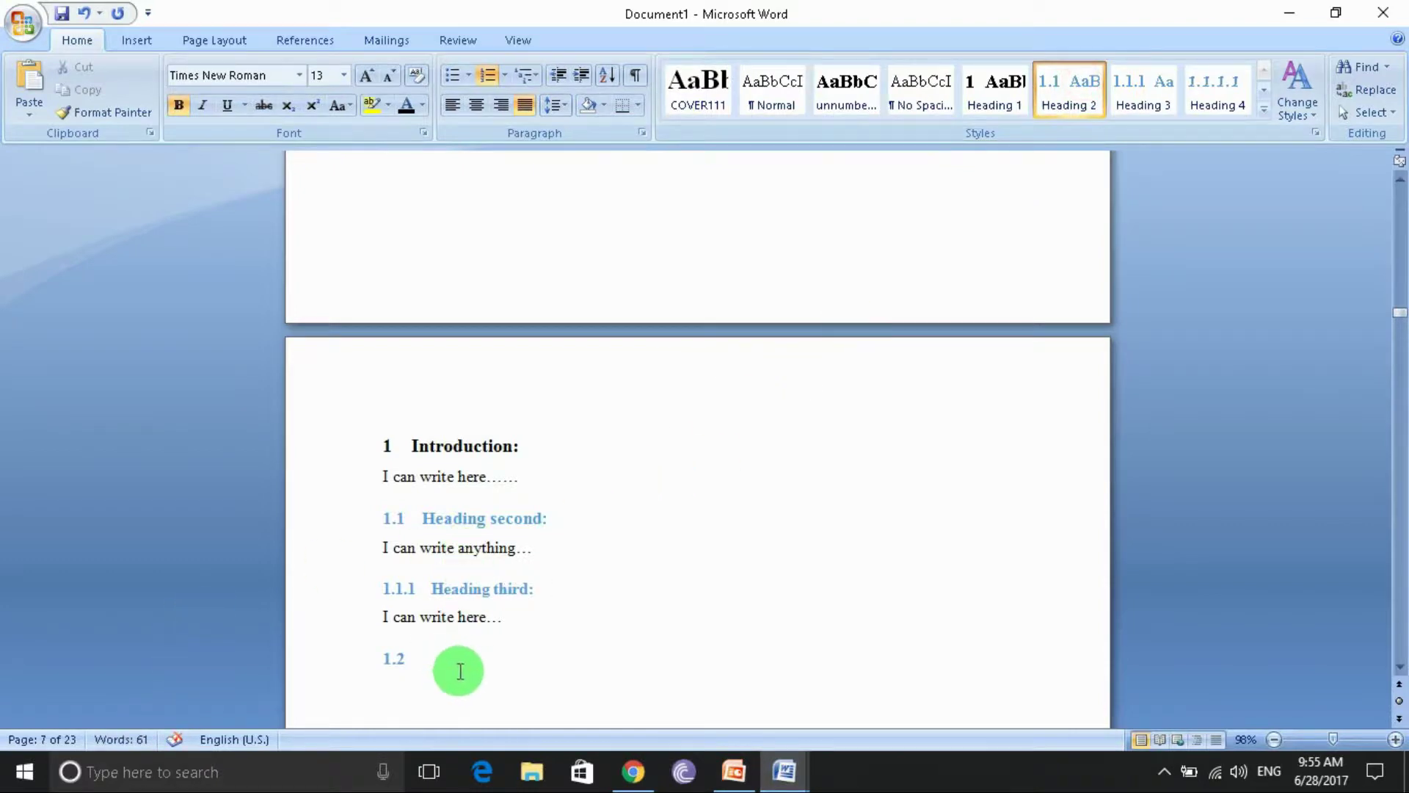
type("Head")
type("ing third ")
type(":")
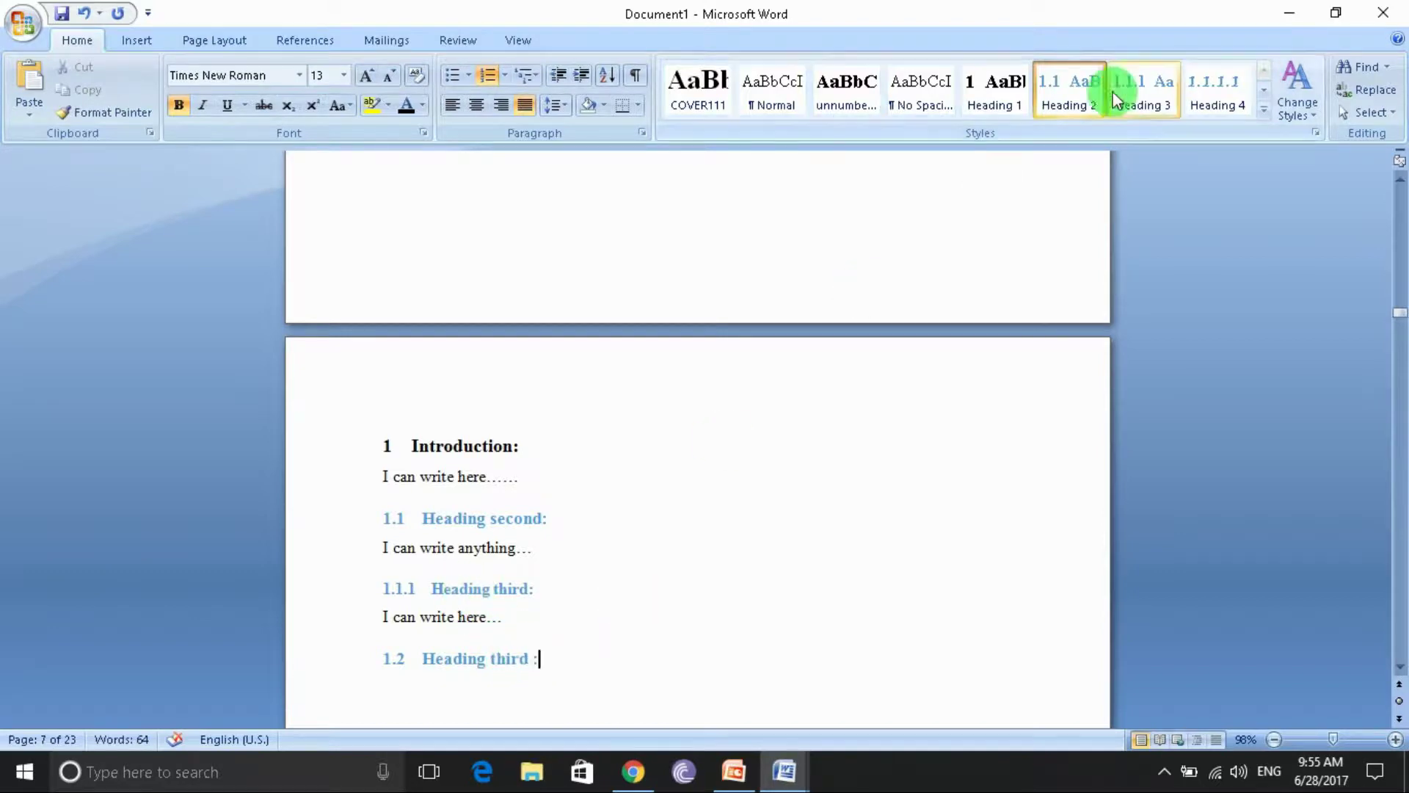
left_click(1149, 97)
key("Return")
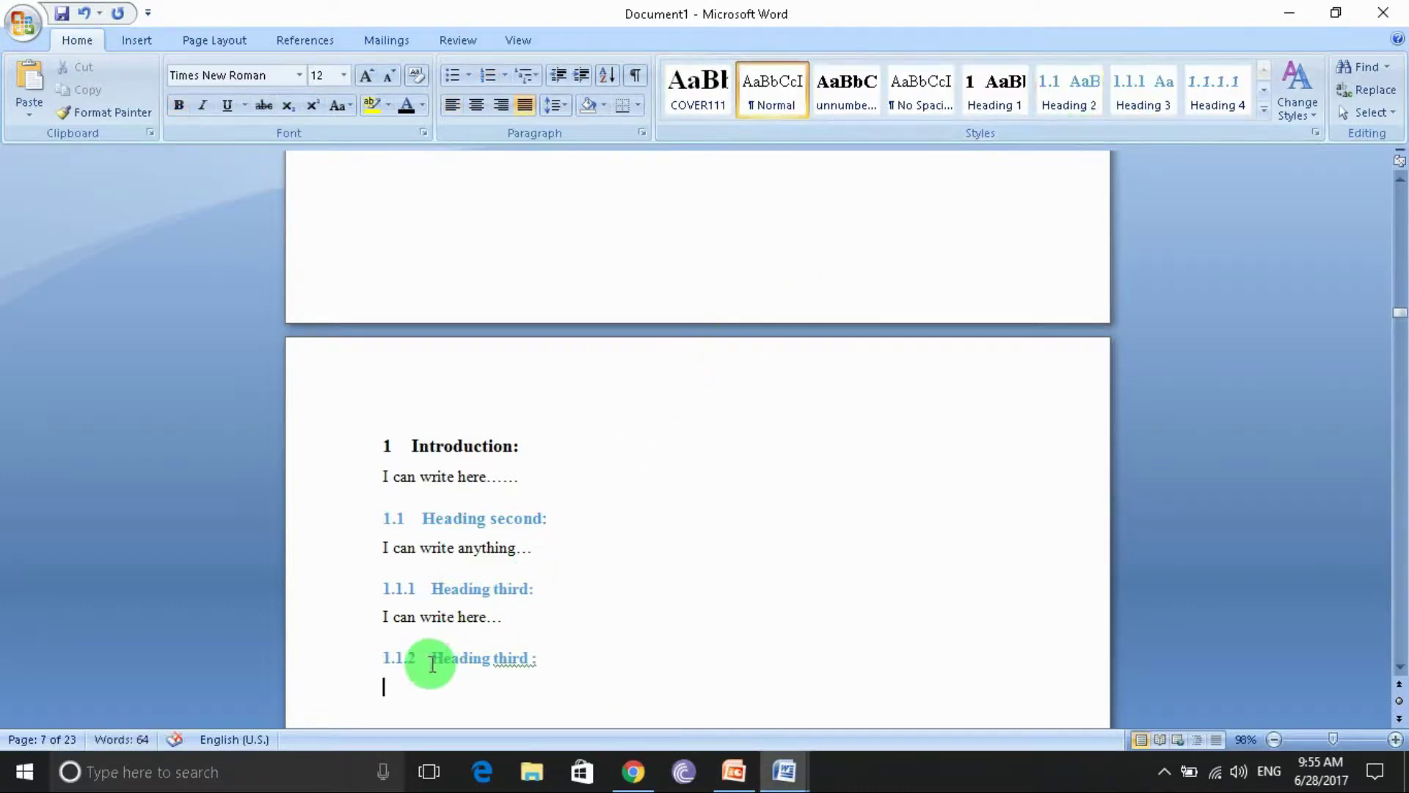
left_click(535, 658)
left_click(1065, 110)
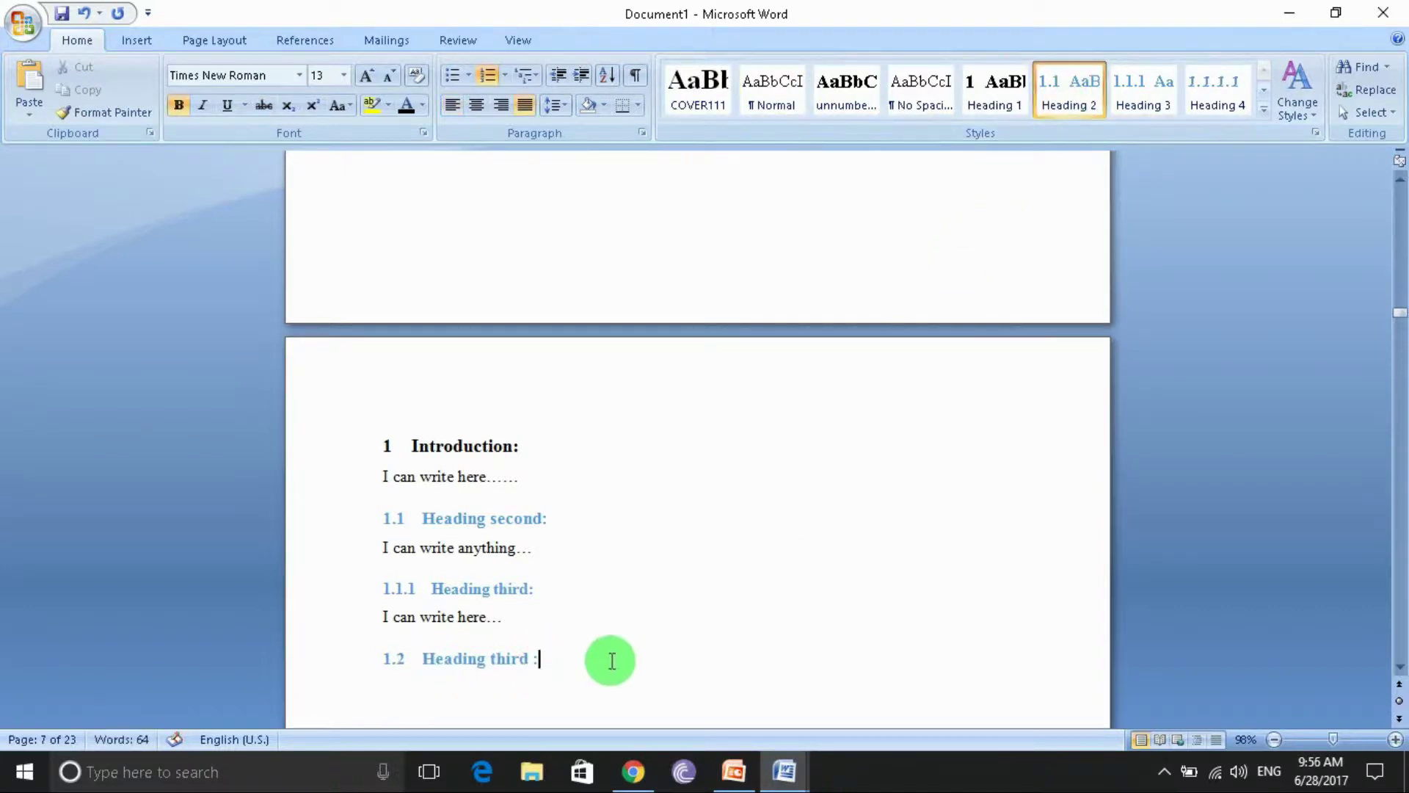
Add the 1.2.1 Heading 3 line 'Sub heading third' beneath it.
left_click(584, 679)
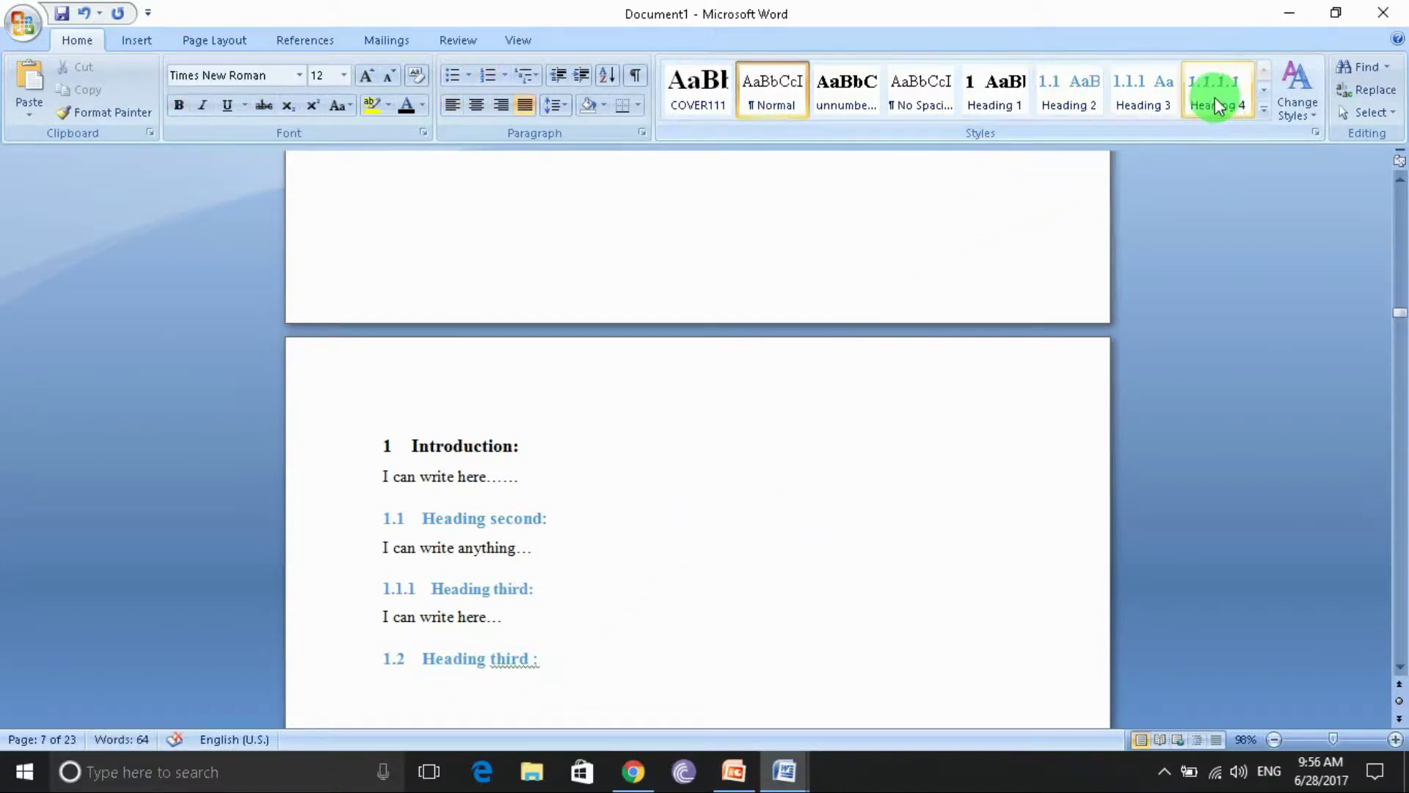
left_click(1151, 104)
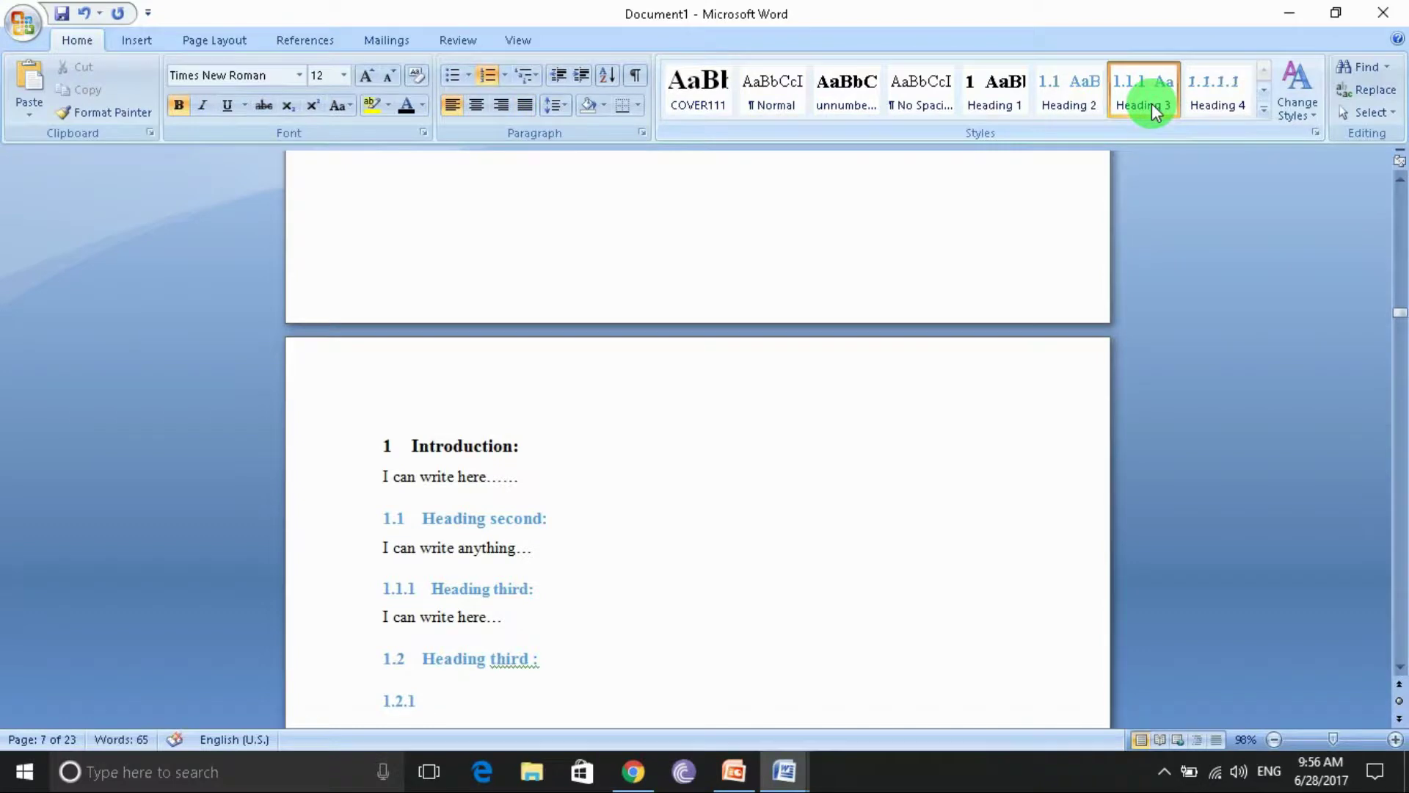
type("Sub h")
type("eading")
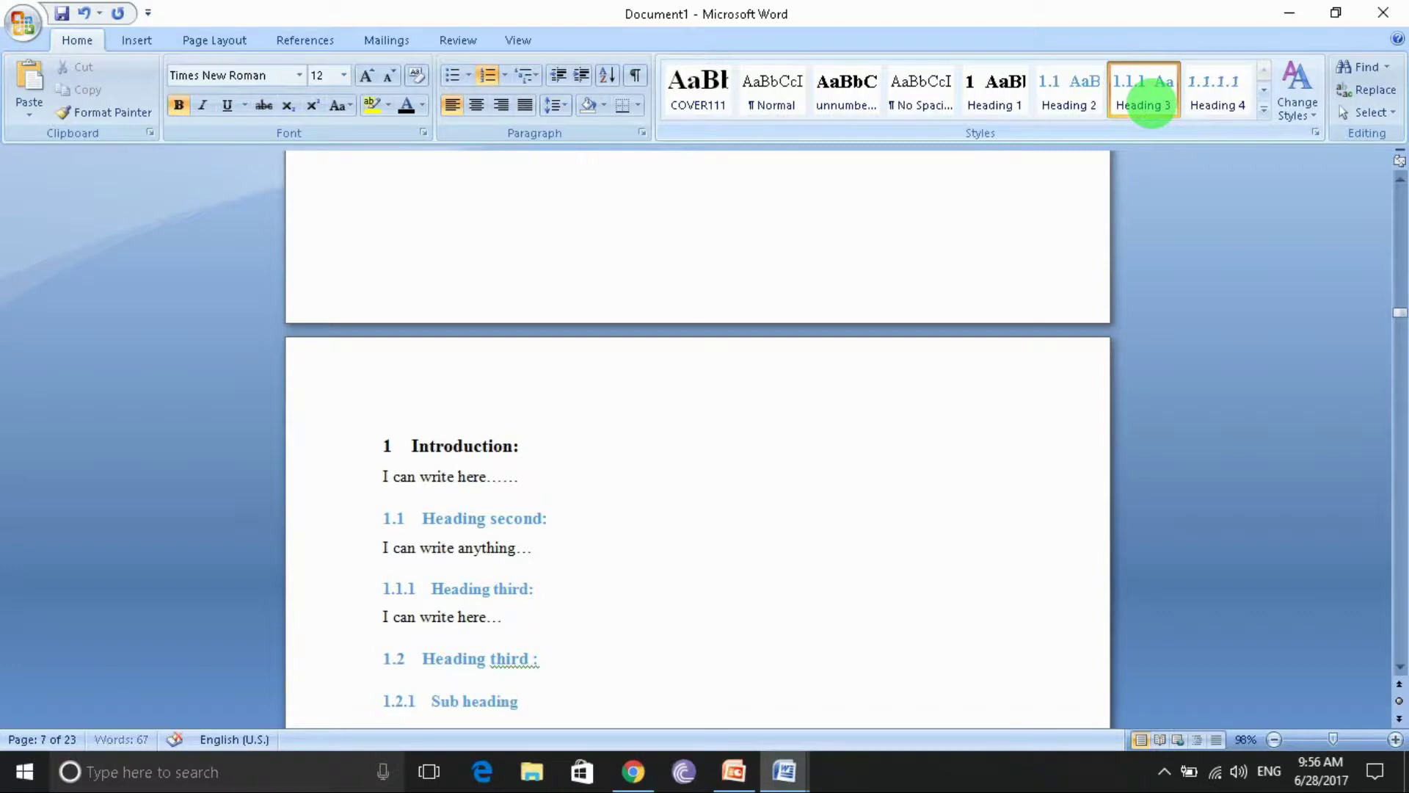
type("  third:")
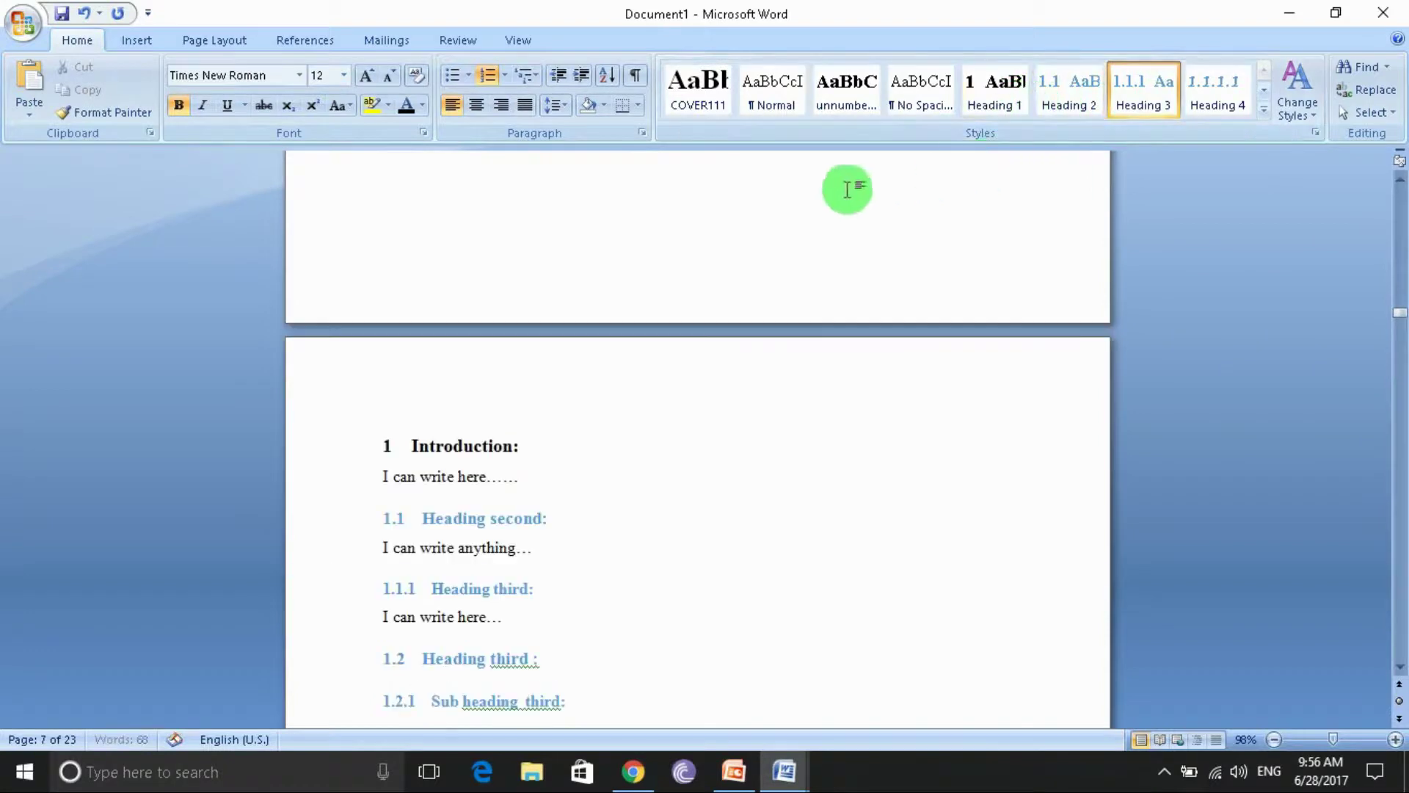
End the 1.2.1 line and place the cursor after the stray 2 on page 8.
key("Return")
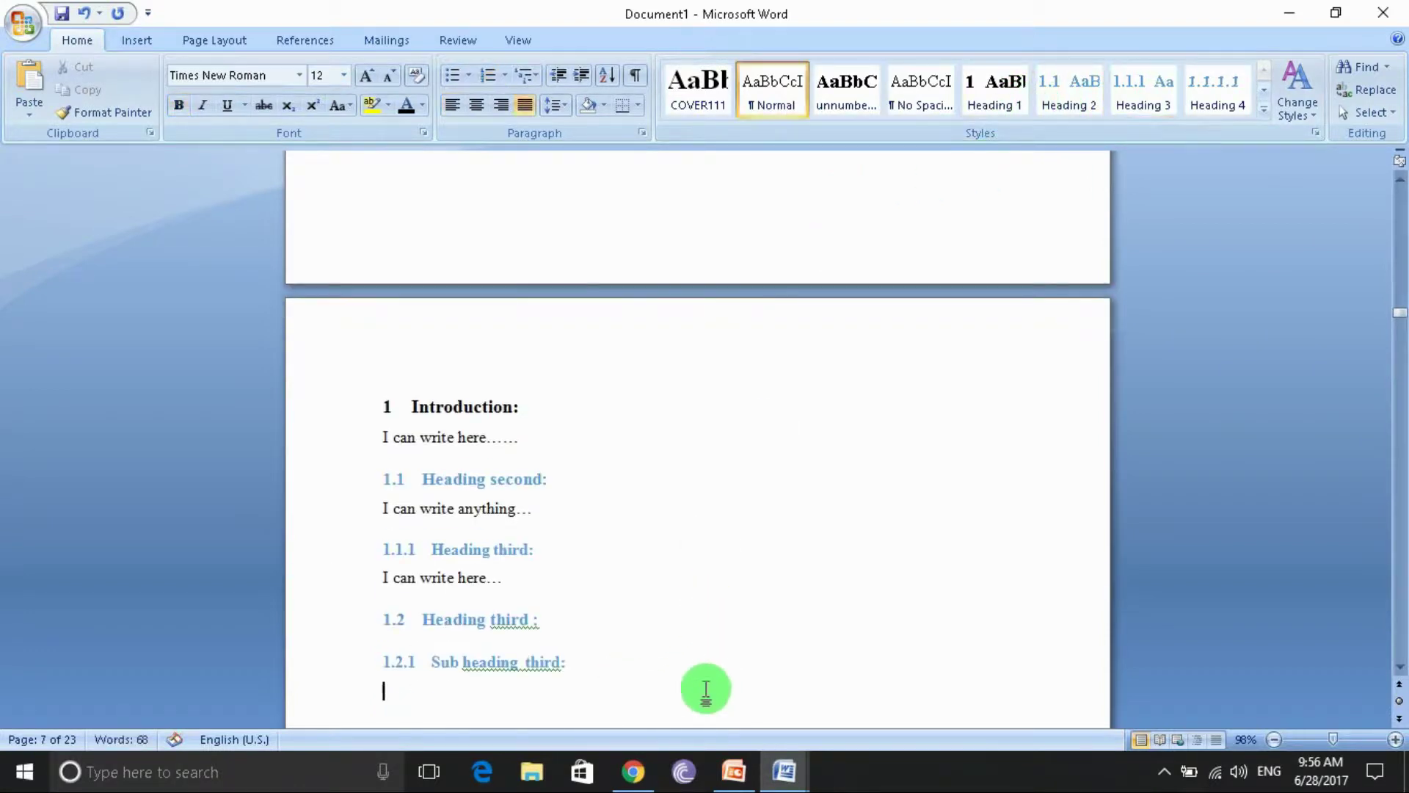
scroll(552, 600, "down", 3)
scroll(550, 591, "down", 1)
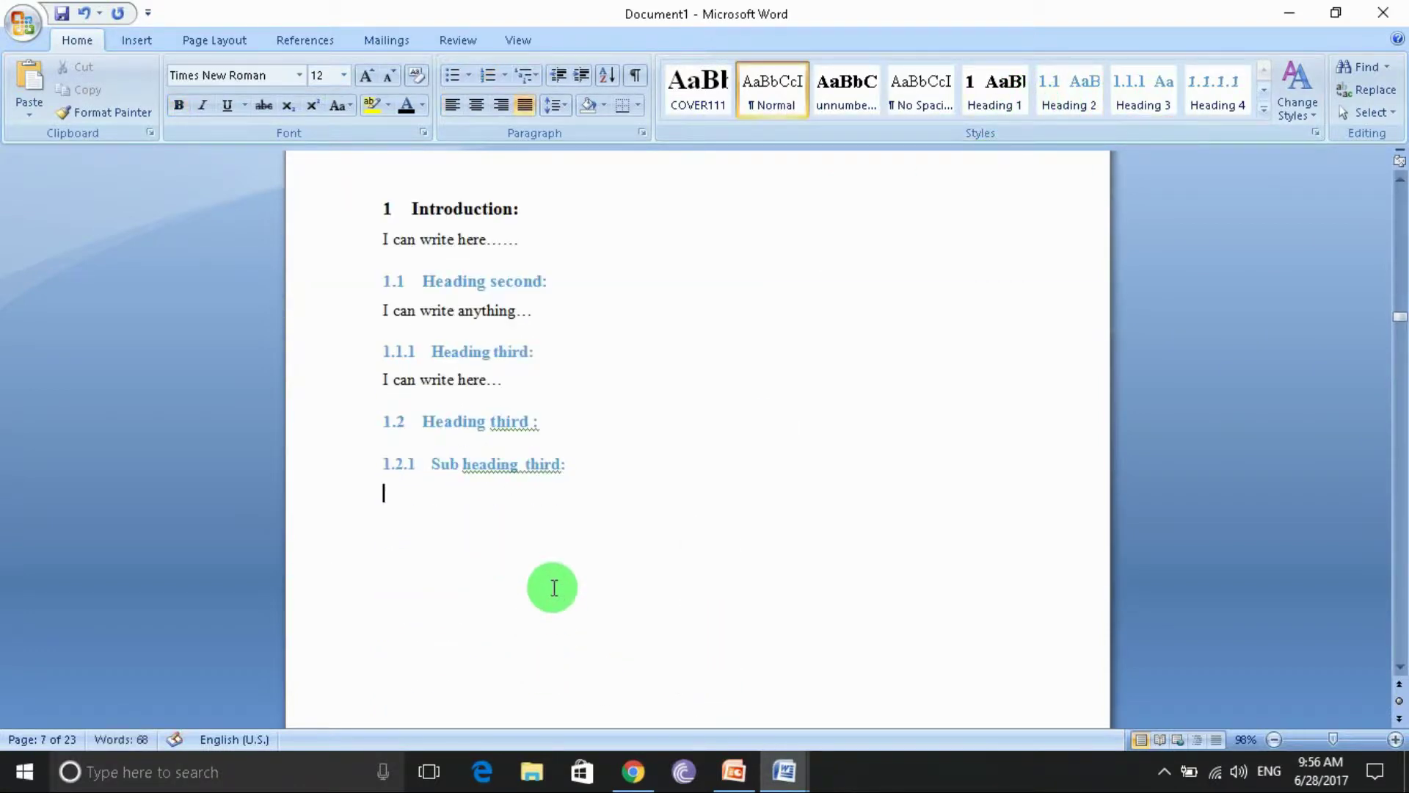
scroll(545, 513, "down", 2)
scroll(543, 451, "down", 3)
scroll(544, 452, "down", 3)
scroll(543, 451, "down", 5)
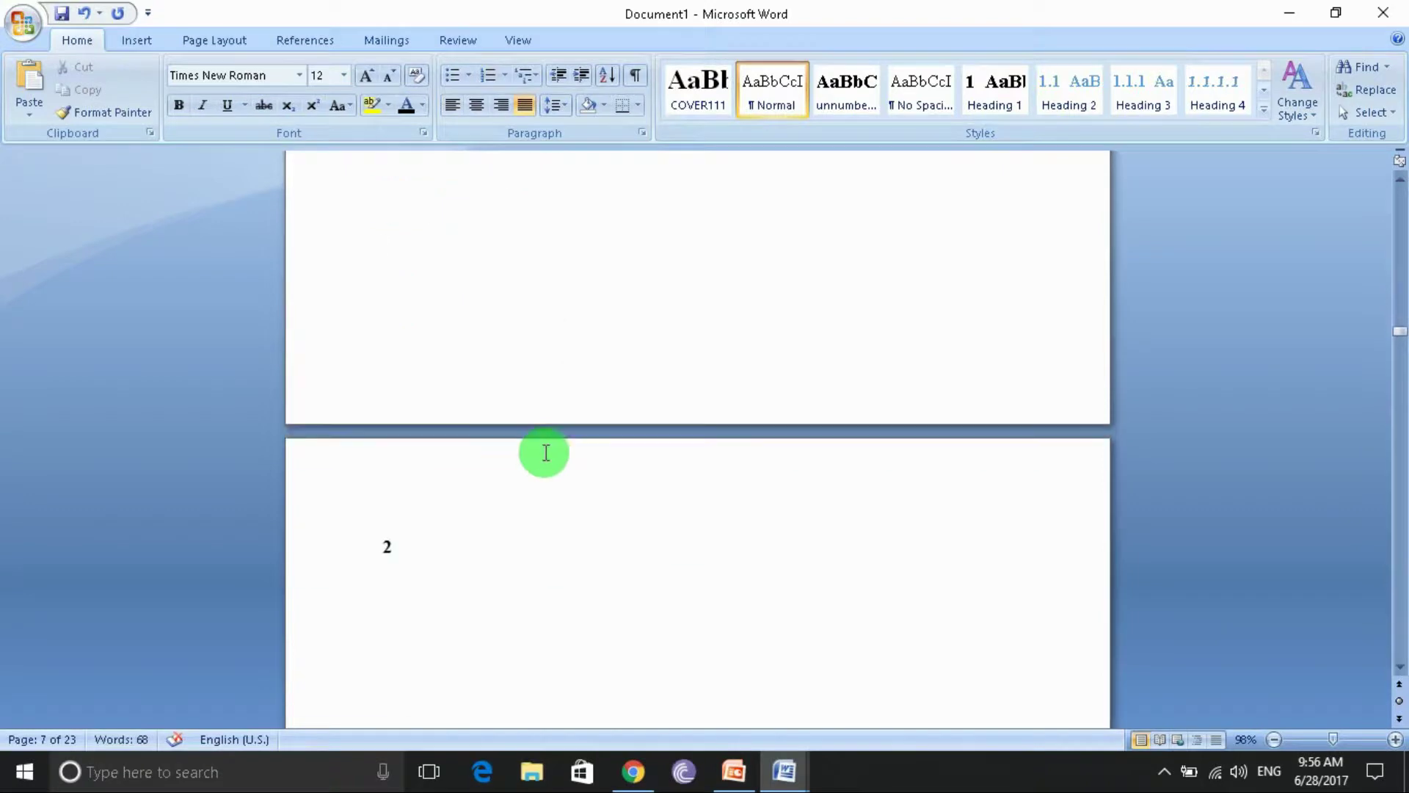
left_click(397, 547)
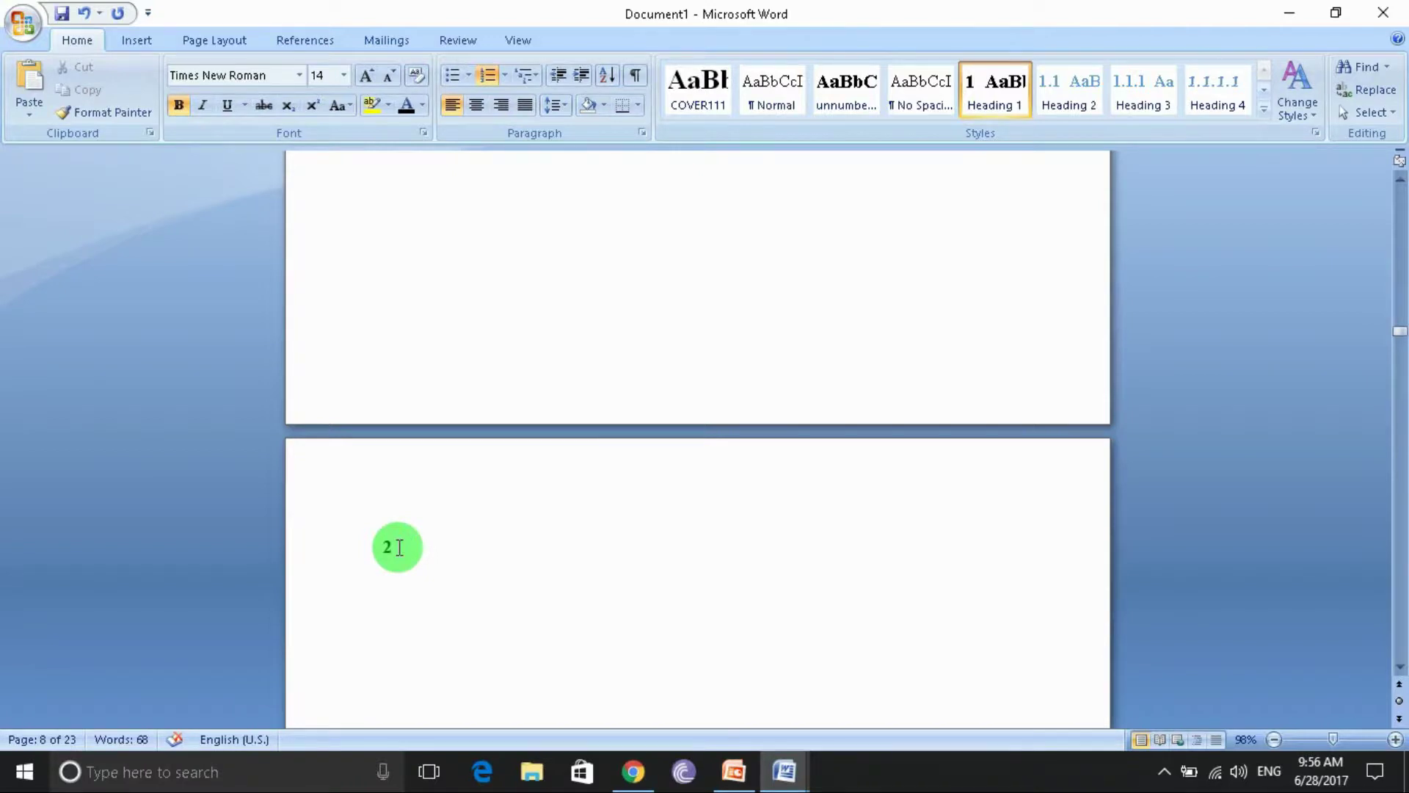
scroll(400, 547, "up", 15)
scroll(422, 543, "up", 10)
scroll(422, 539, "up", 2)
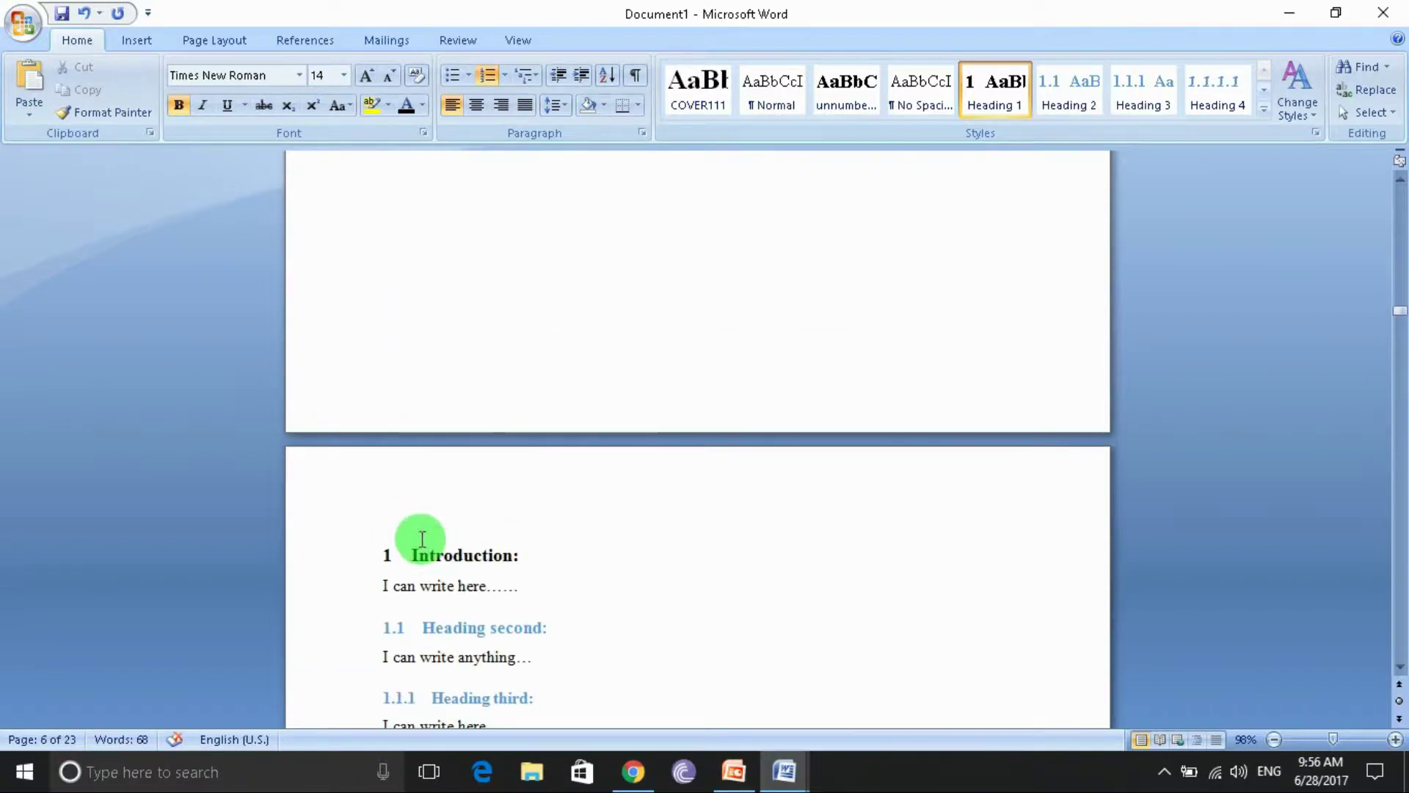
scroll(887, 126, "down", 1)
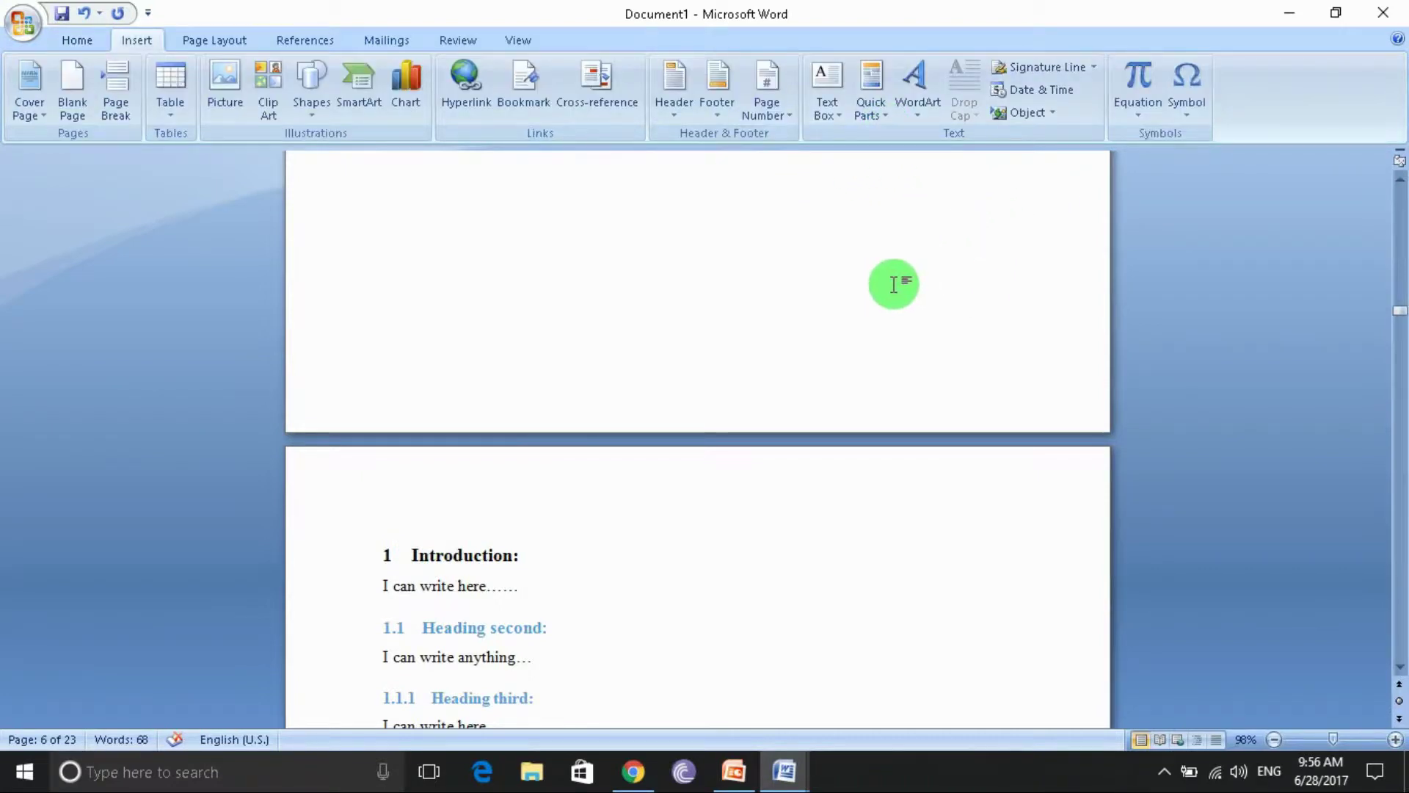
scroll(777, 472, "down", 3)
scroll(815, 356, "down", 10)
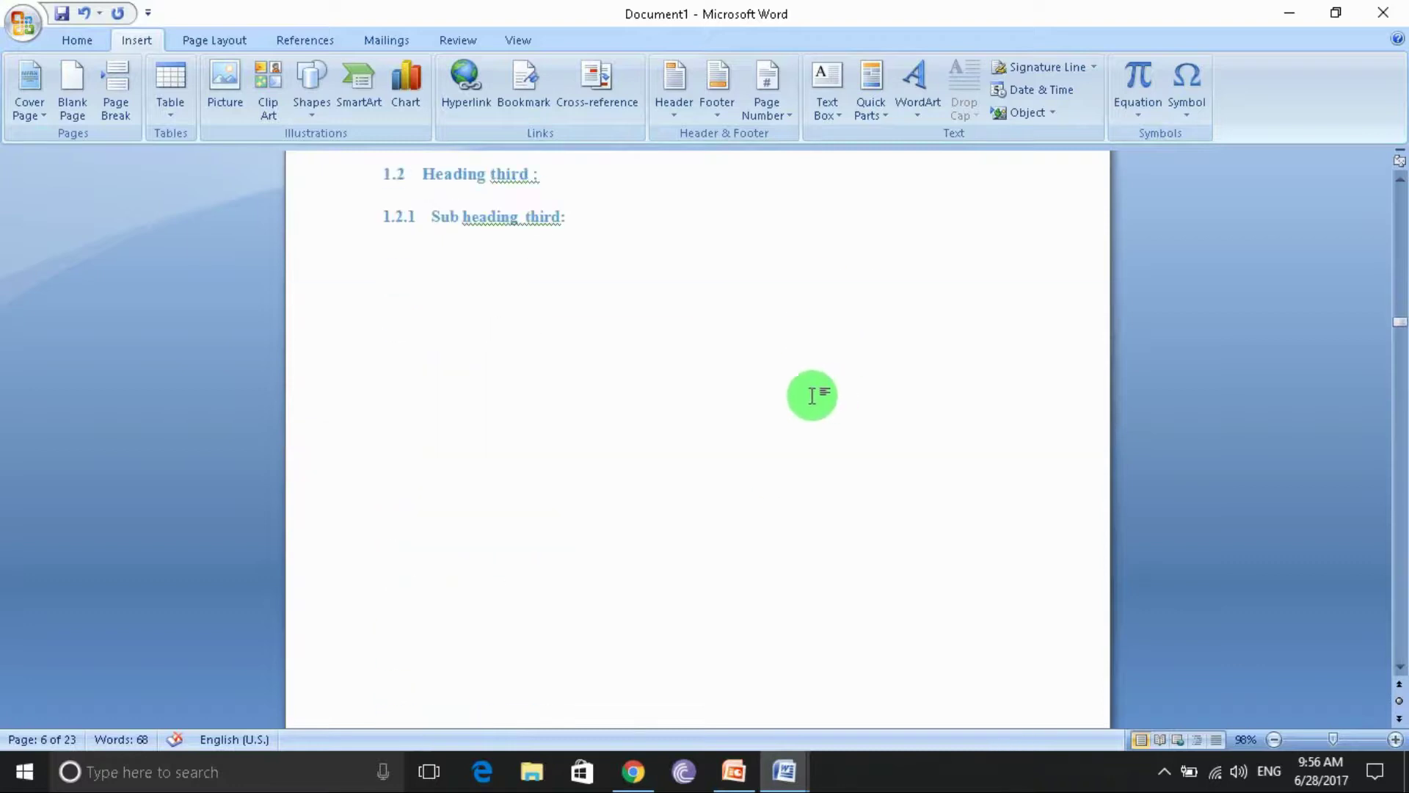
scroll(811, 394, "down", 5)
left_click(301, 472)
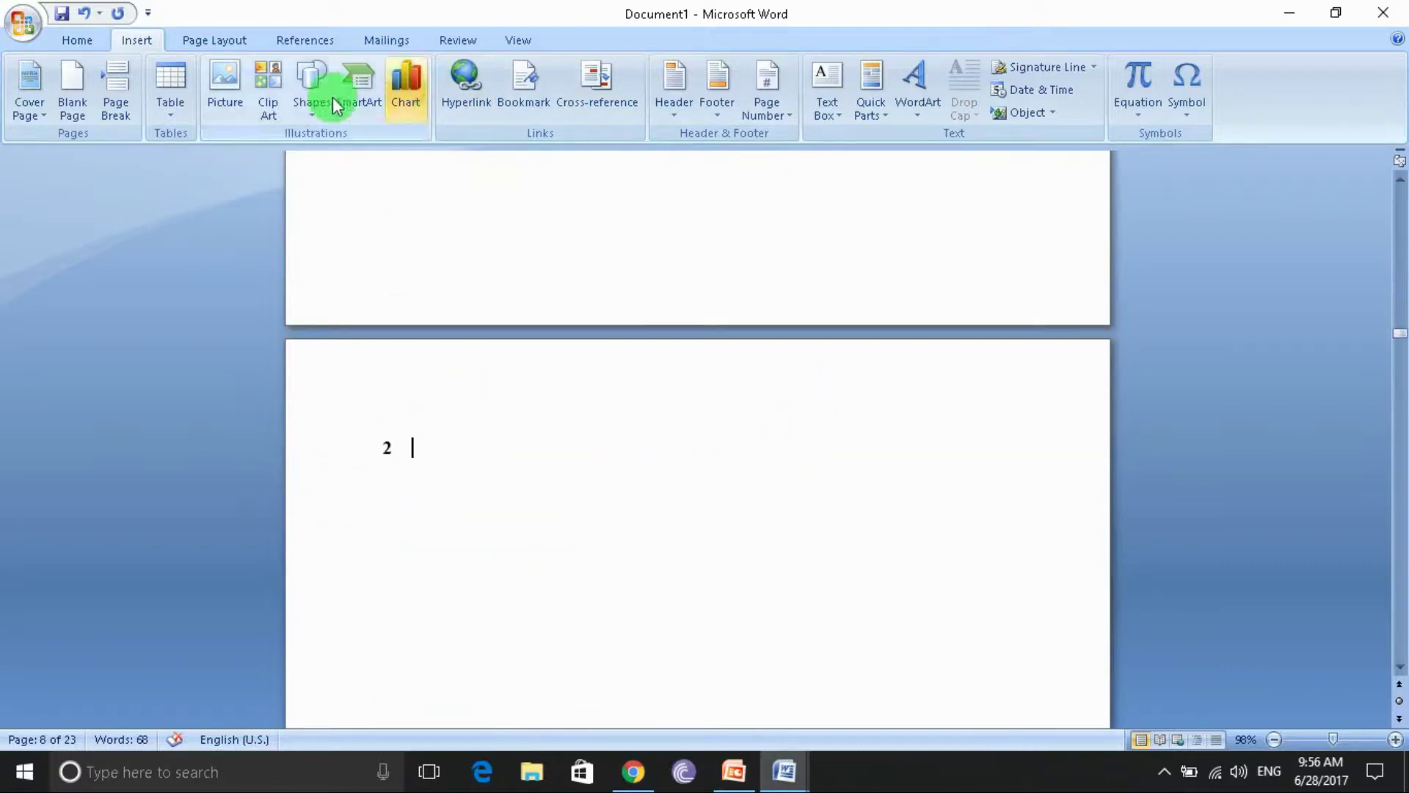
Apply Heading 2 to that line so it becomes an empty 1.3 heading.
left_click(88, 43)
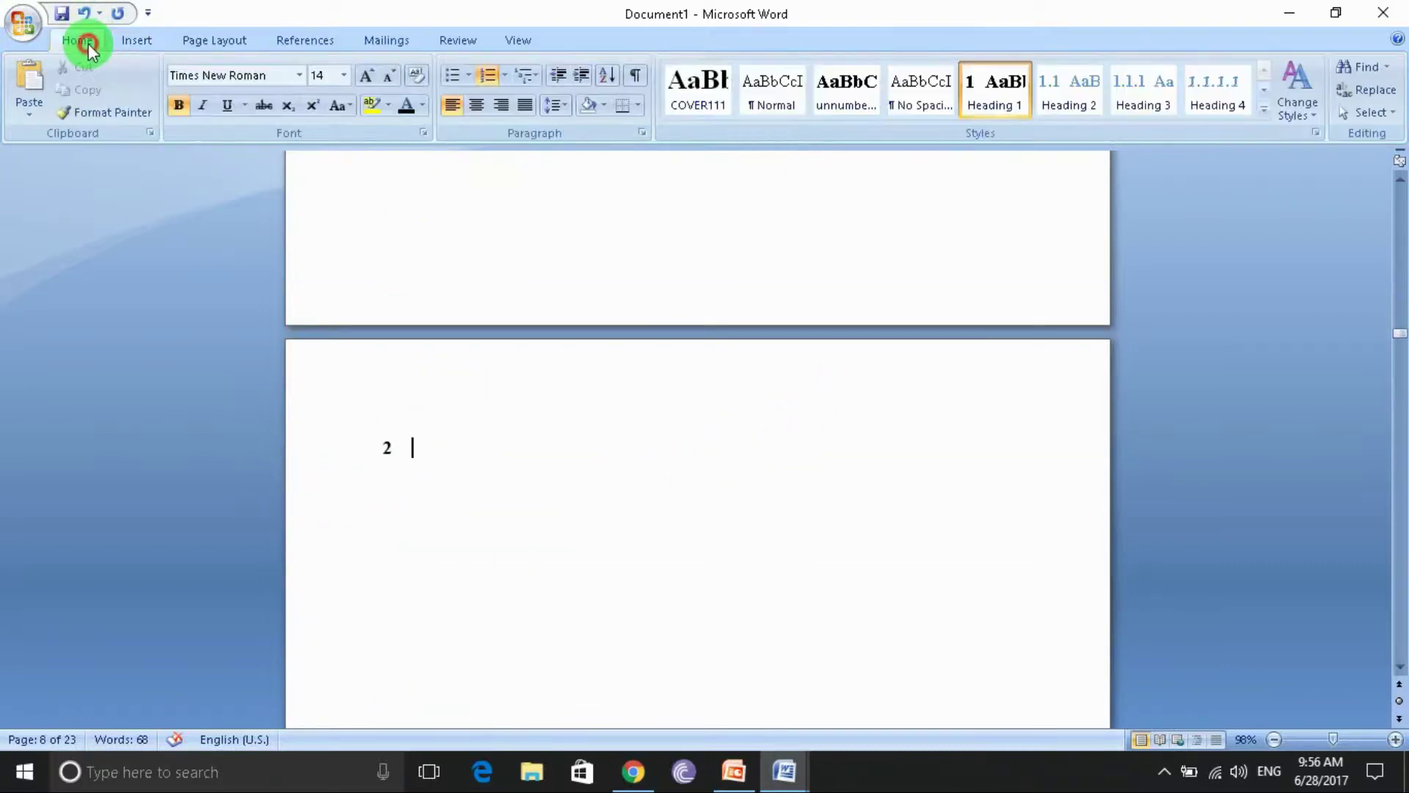
left_click(1058, 104)
scroll(388, 317, "up", 3)
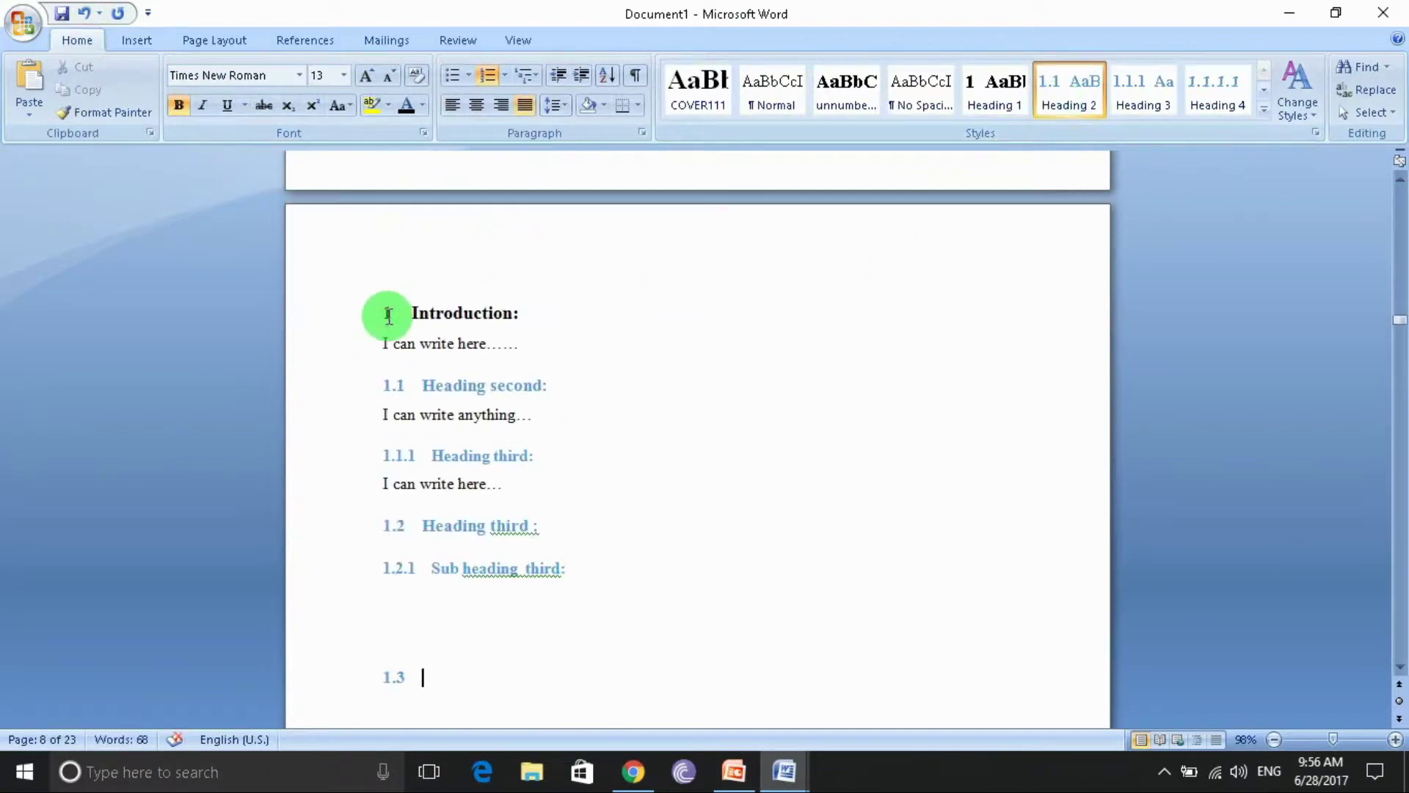
key("BackSpace")
left_click(1056, 85)
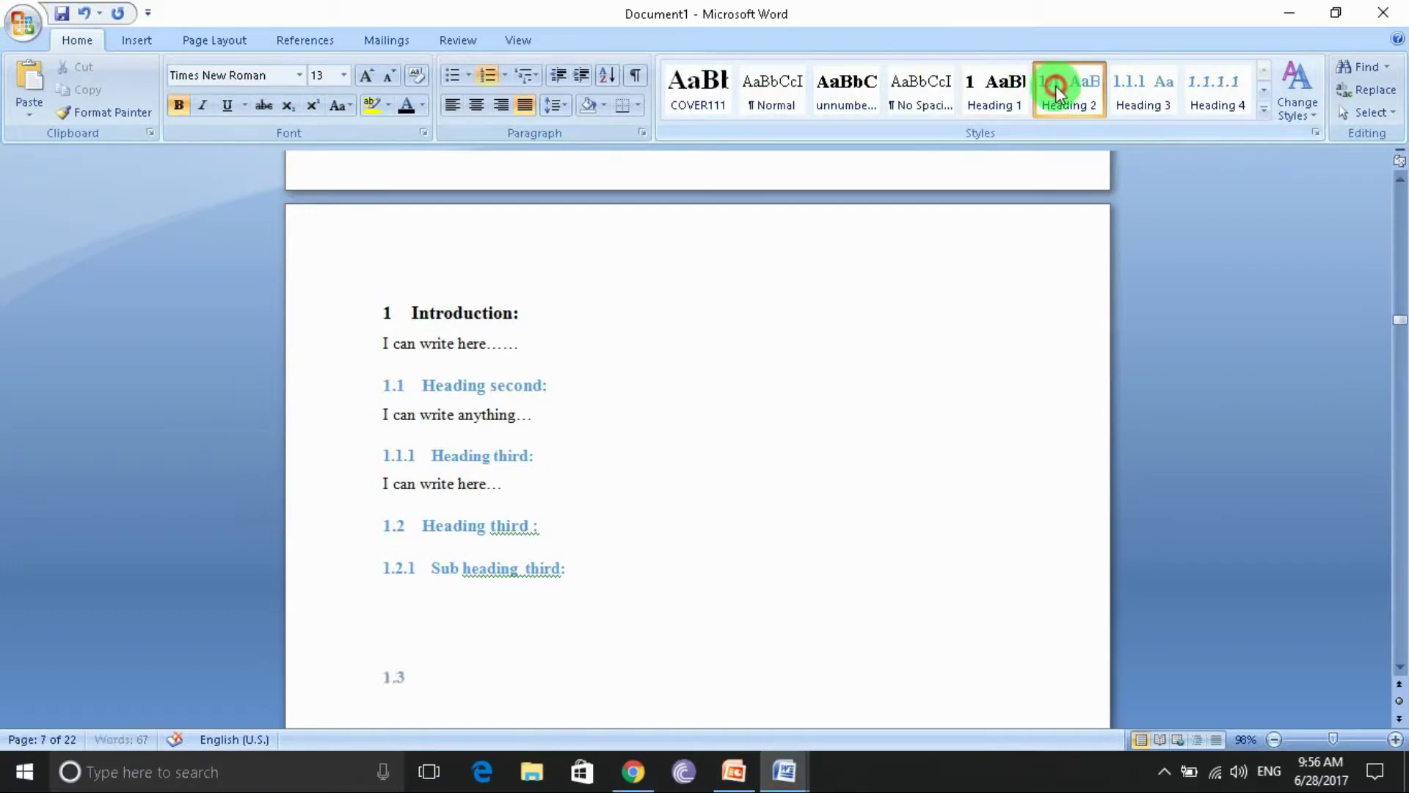
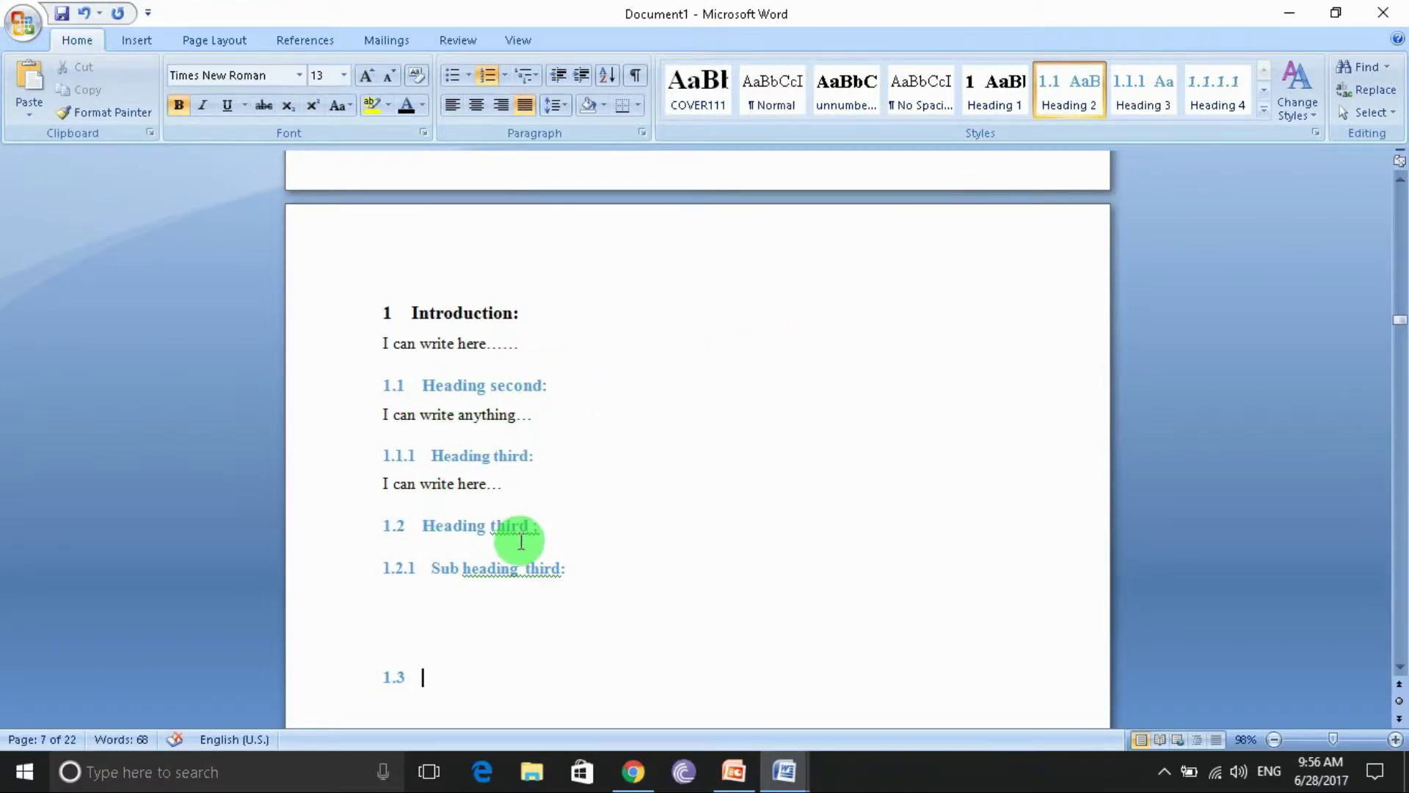
Title 1.3 'Background:' and add a Heading 2 line '1.4 Objective and Scopes:' below it.
type("Backgr")
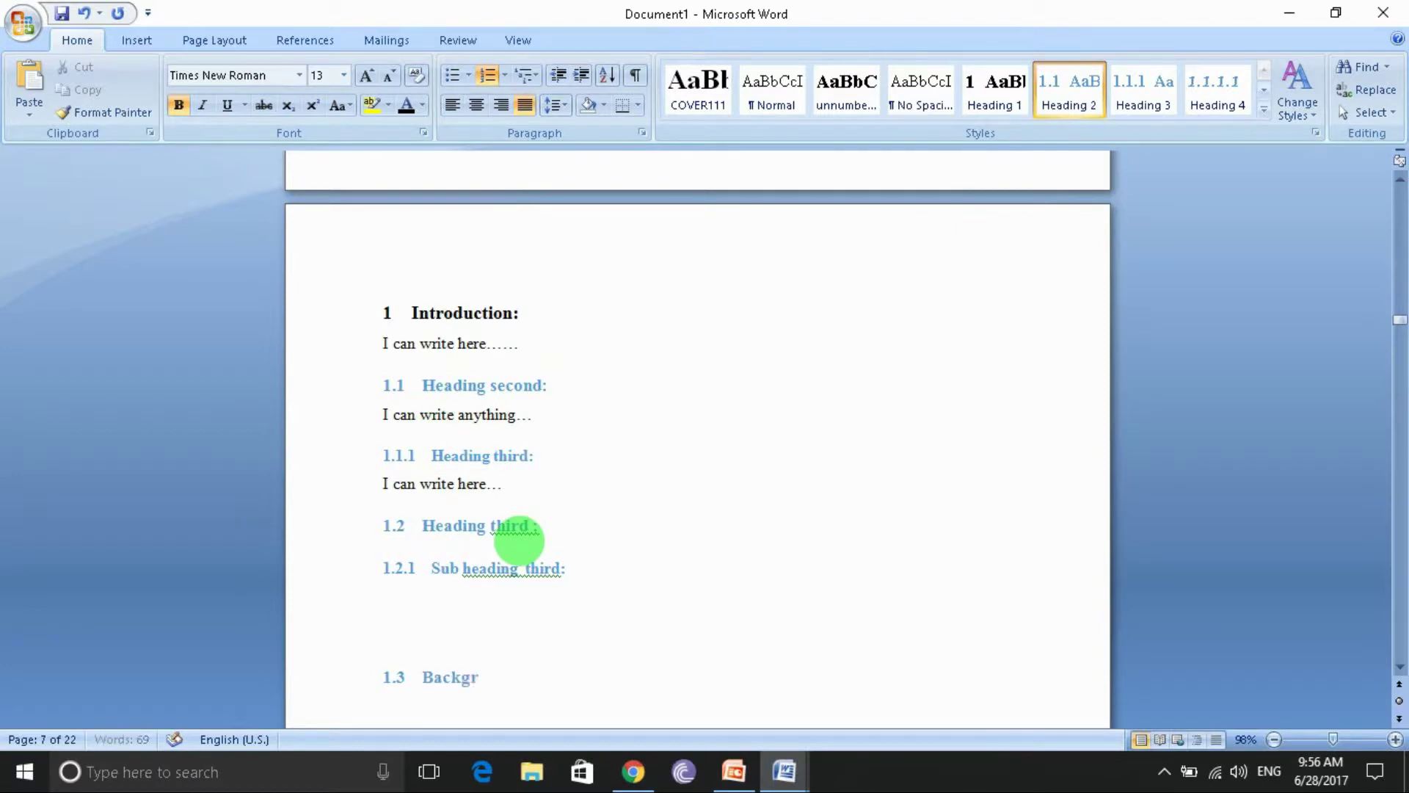
type("ound:")
key("Return")
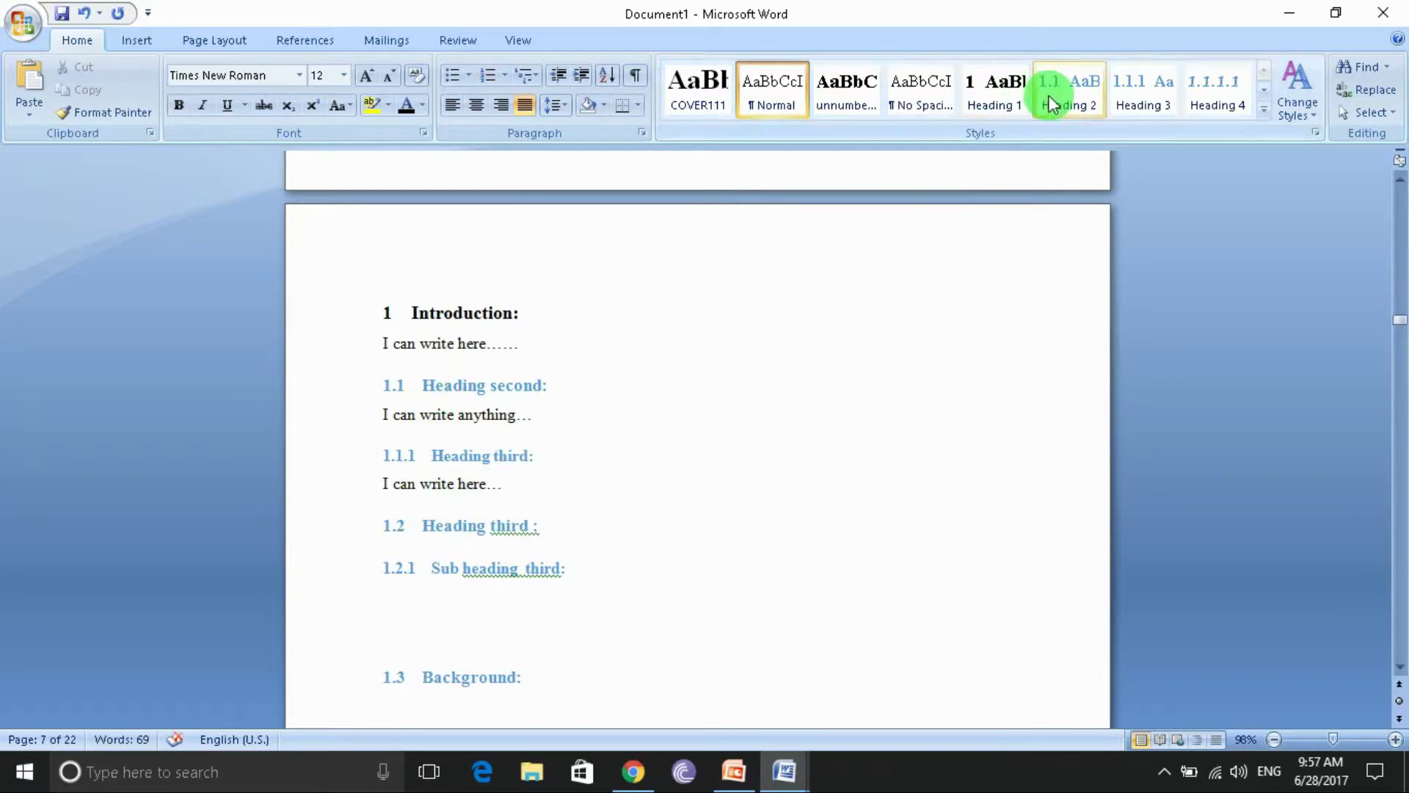
left_click(1049, 101)
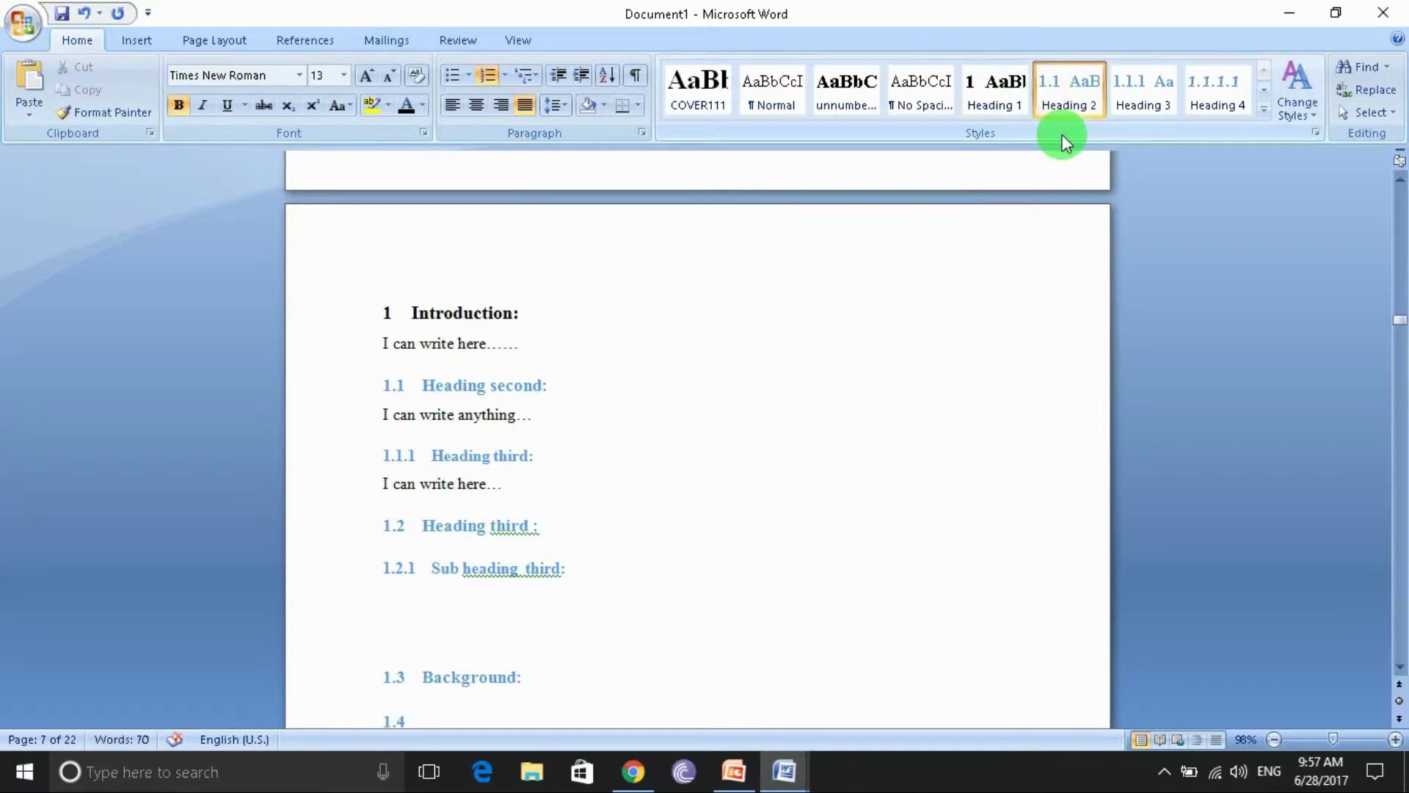
type("objec")
type("tive and")
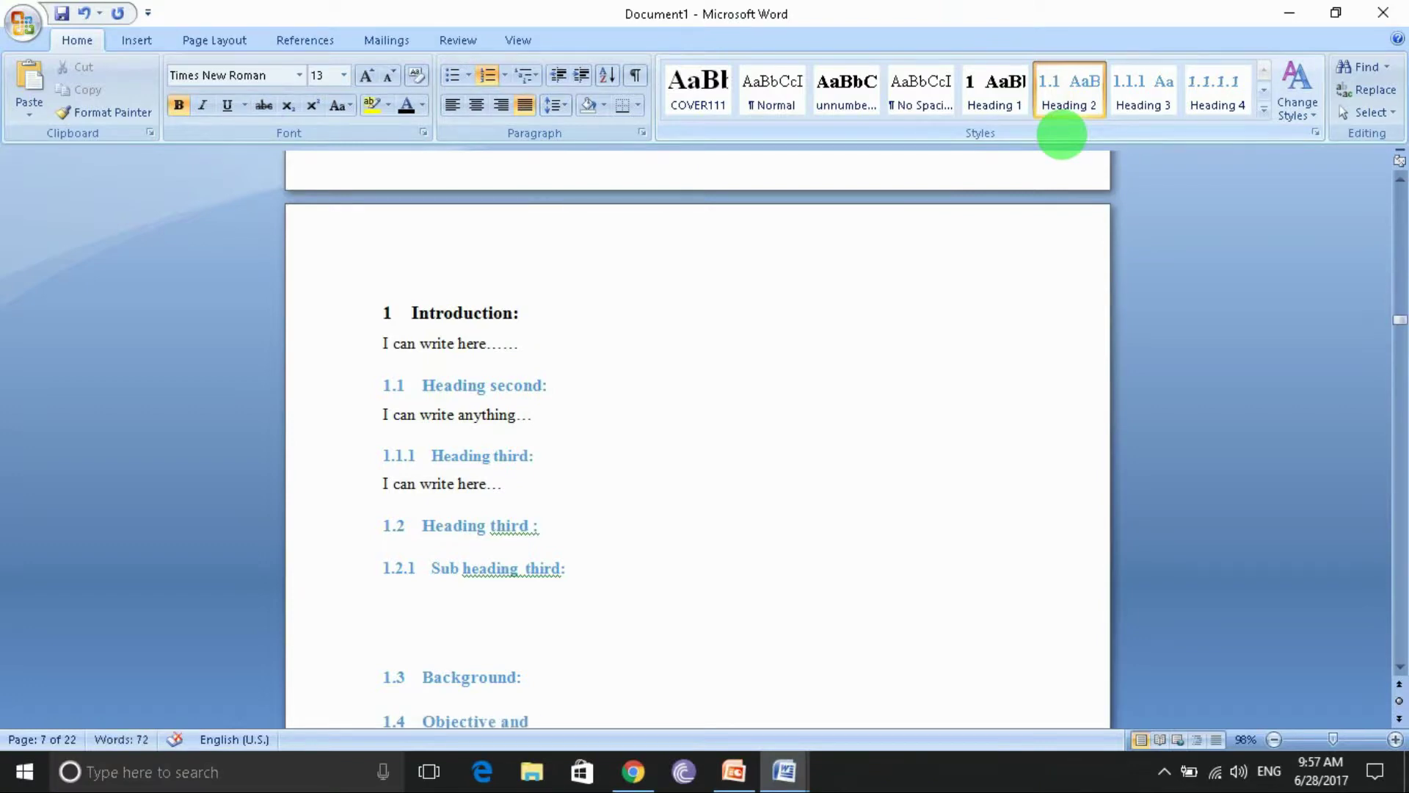
type(" Scope")
type("s:")
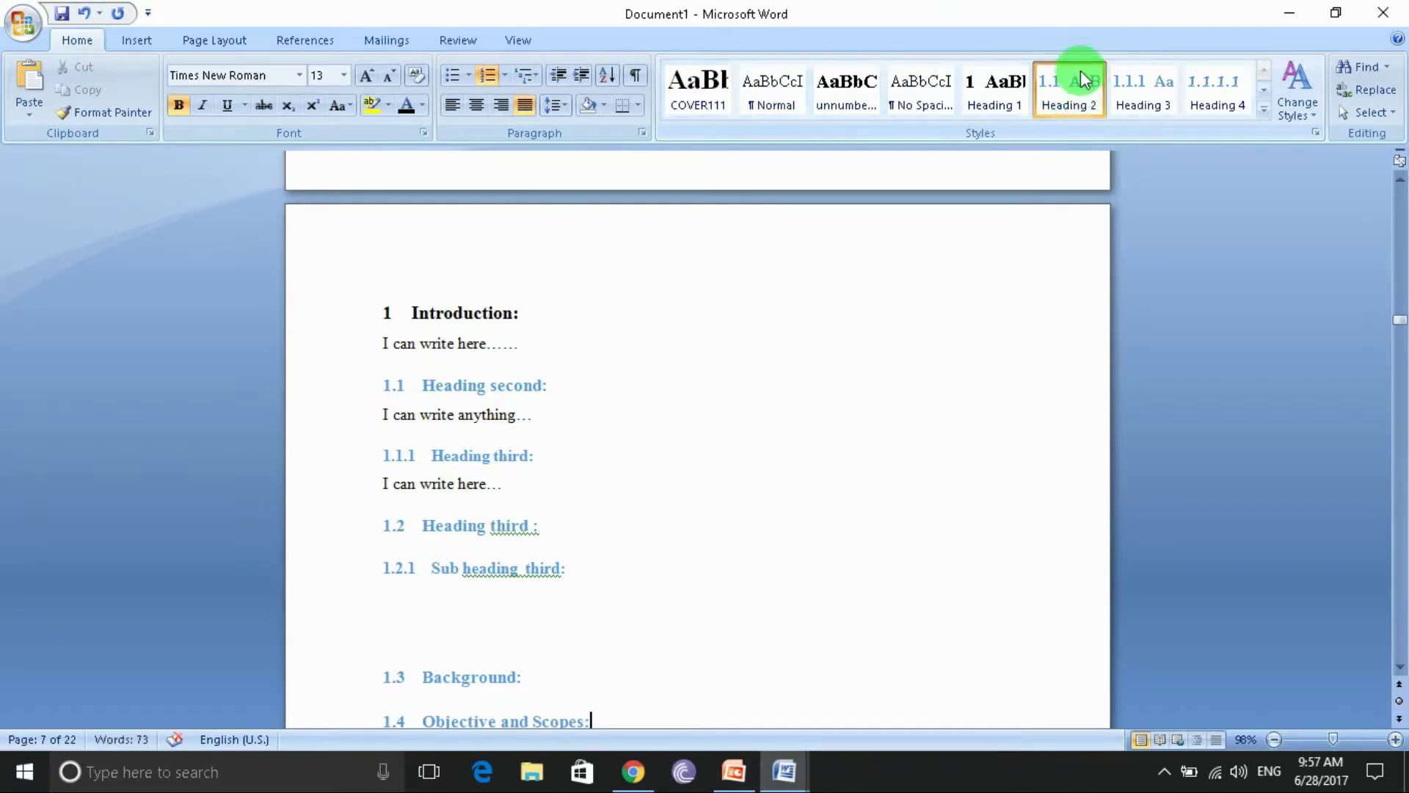
scroll(876, 225, "down", 3)
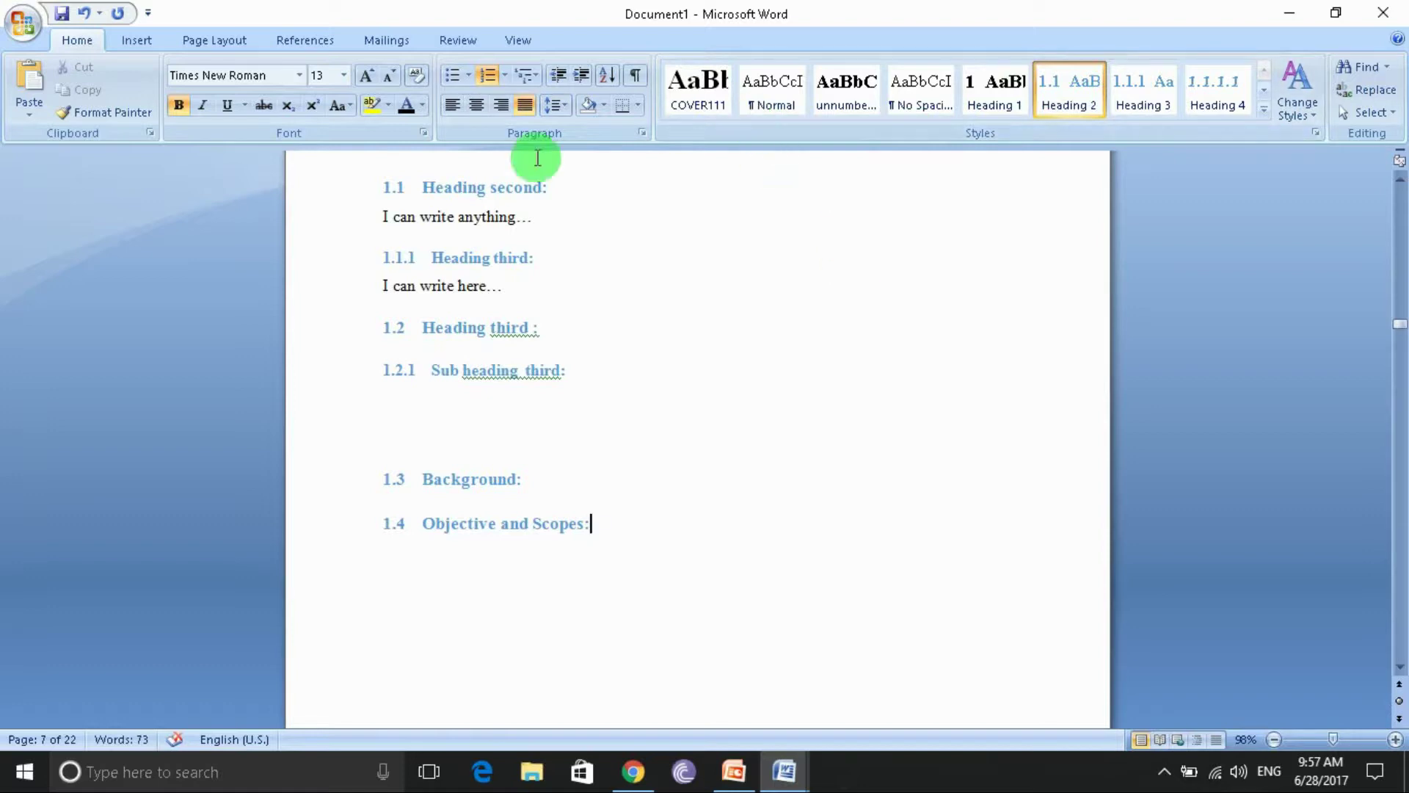
Undo the accidental Heading 1 style applied to the line after 1.4.
scroll(569, 377, "up", 4)
scroll(571, 381, "down", 3)
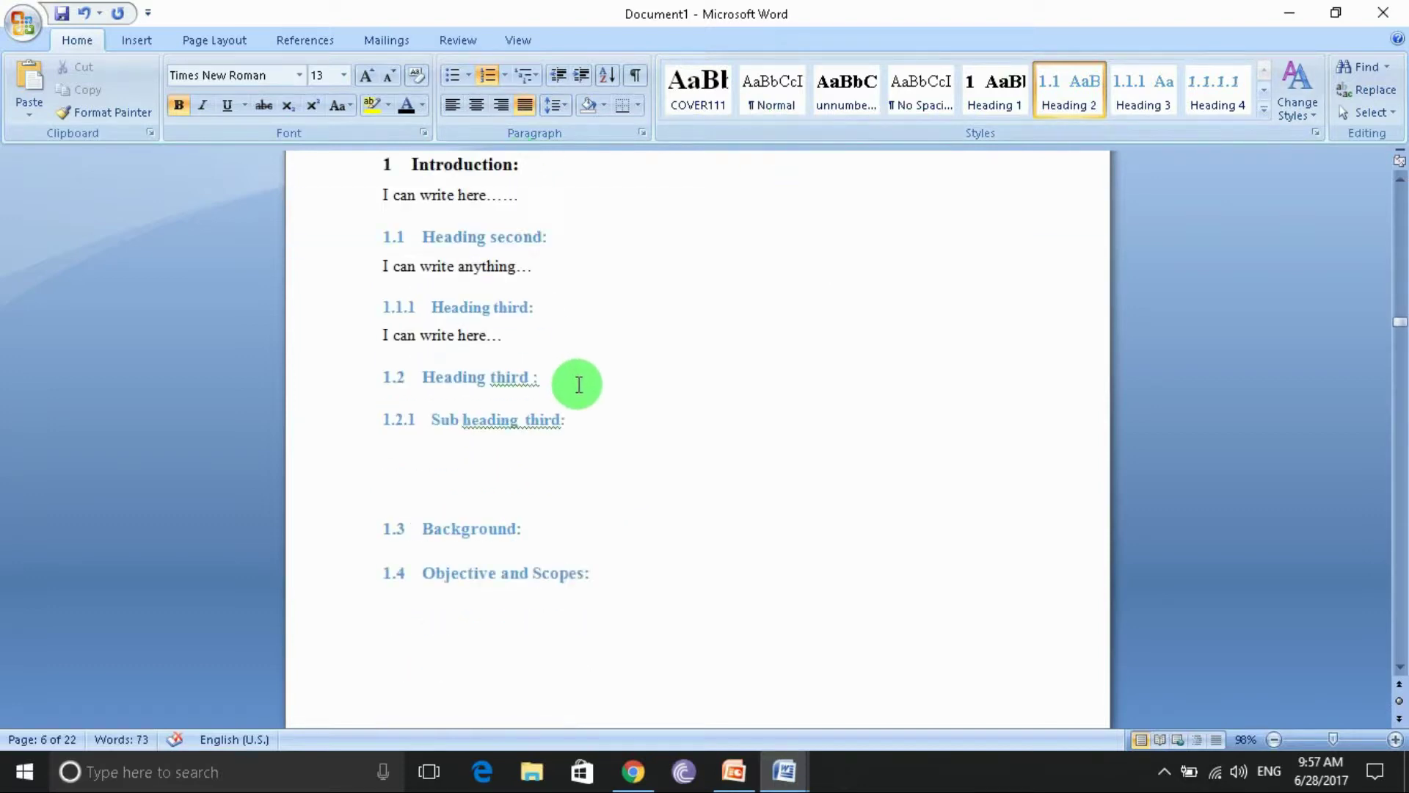
scroll(576, 382, "down", 1)
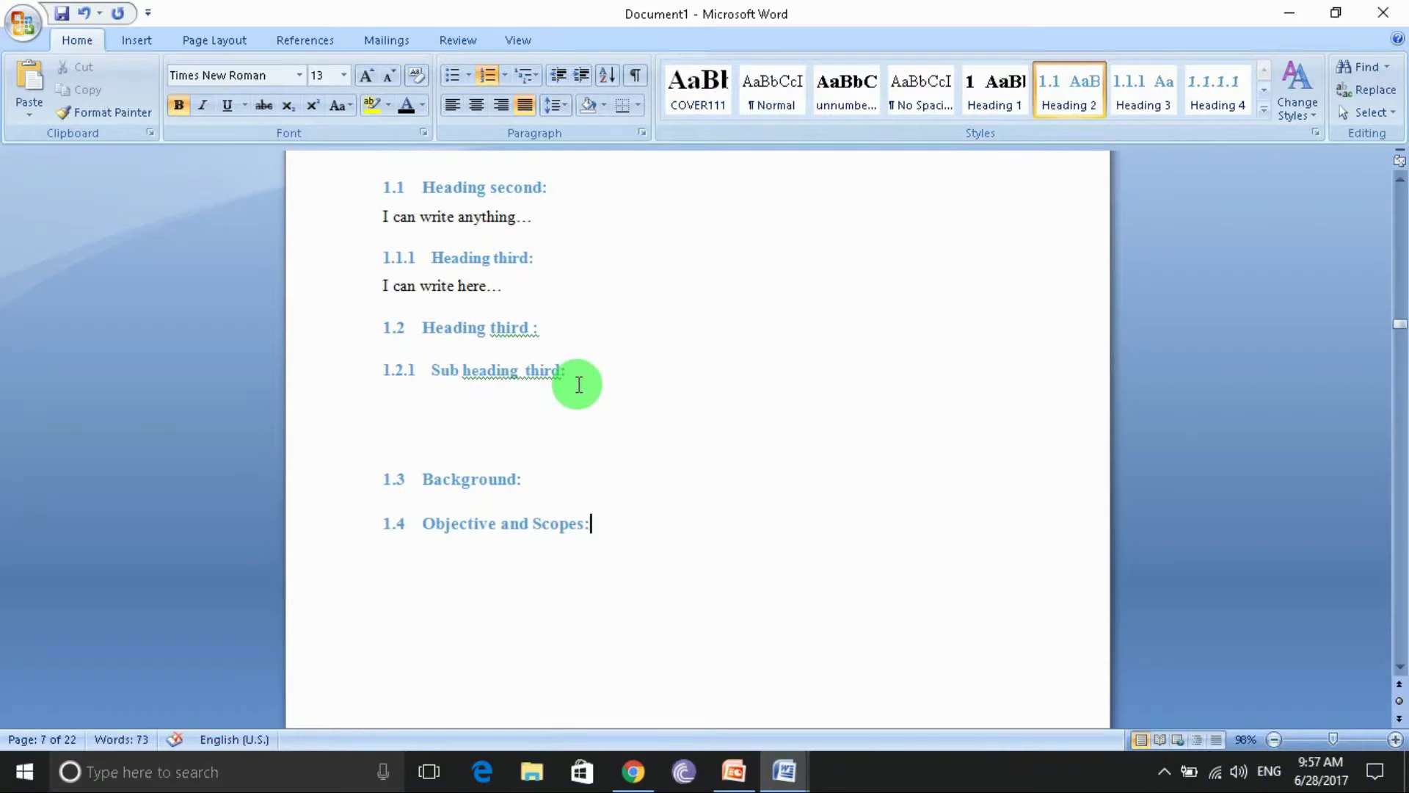
scroll(585, 360, "up", 4)
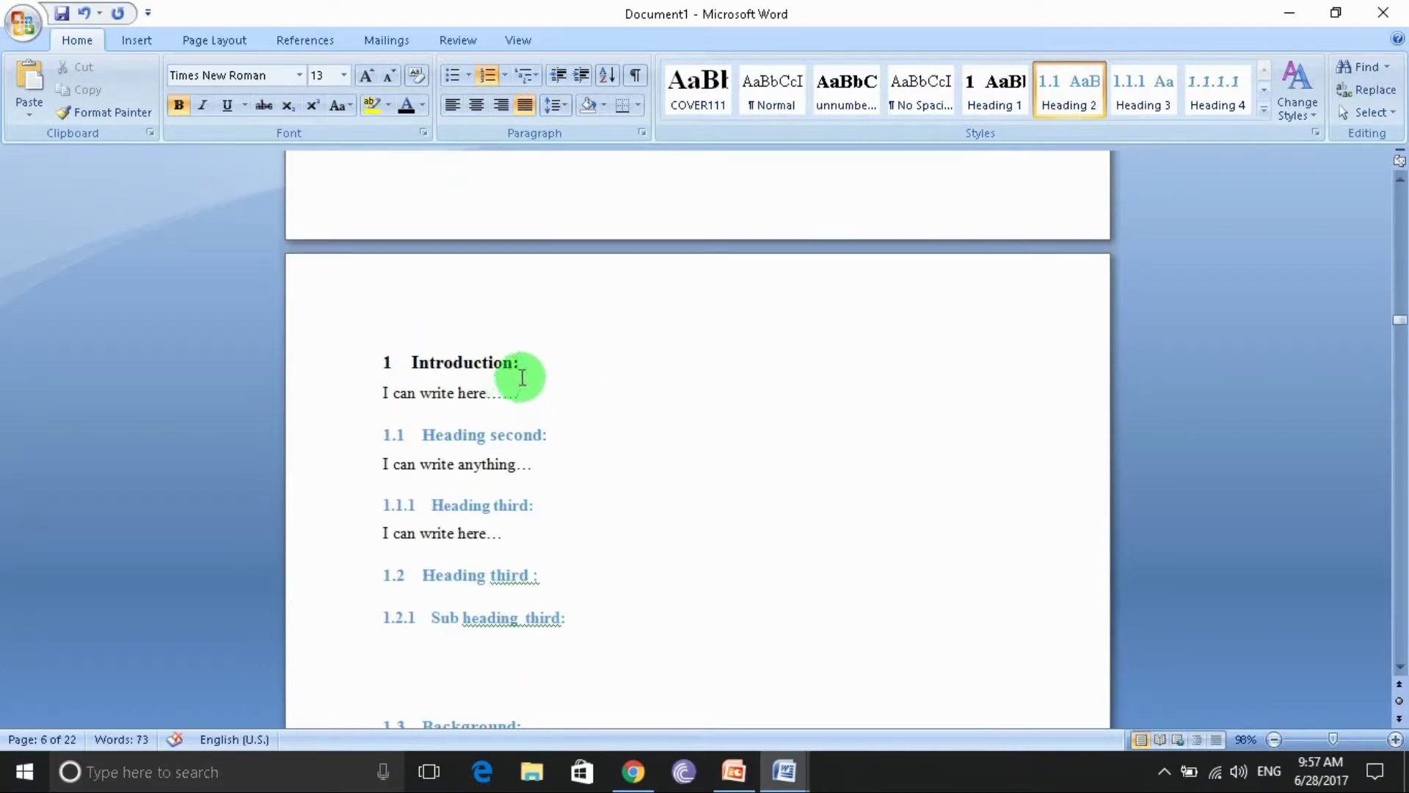
scroll(522, 377, "down", 2)
scroll(521, 377, "down", 5)
scroll(507, 396, "down", 2)
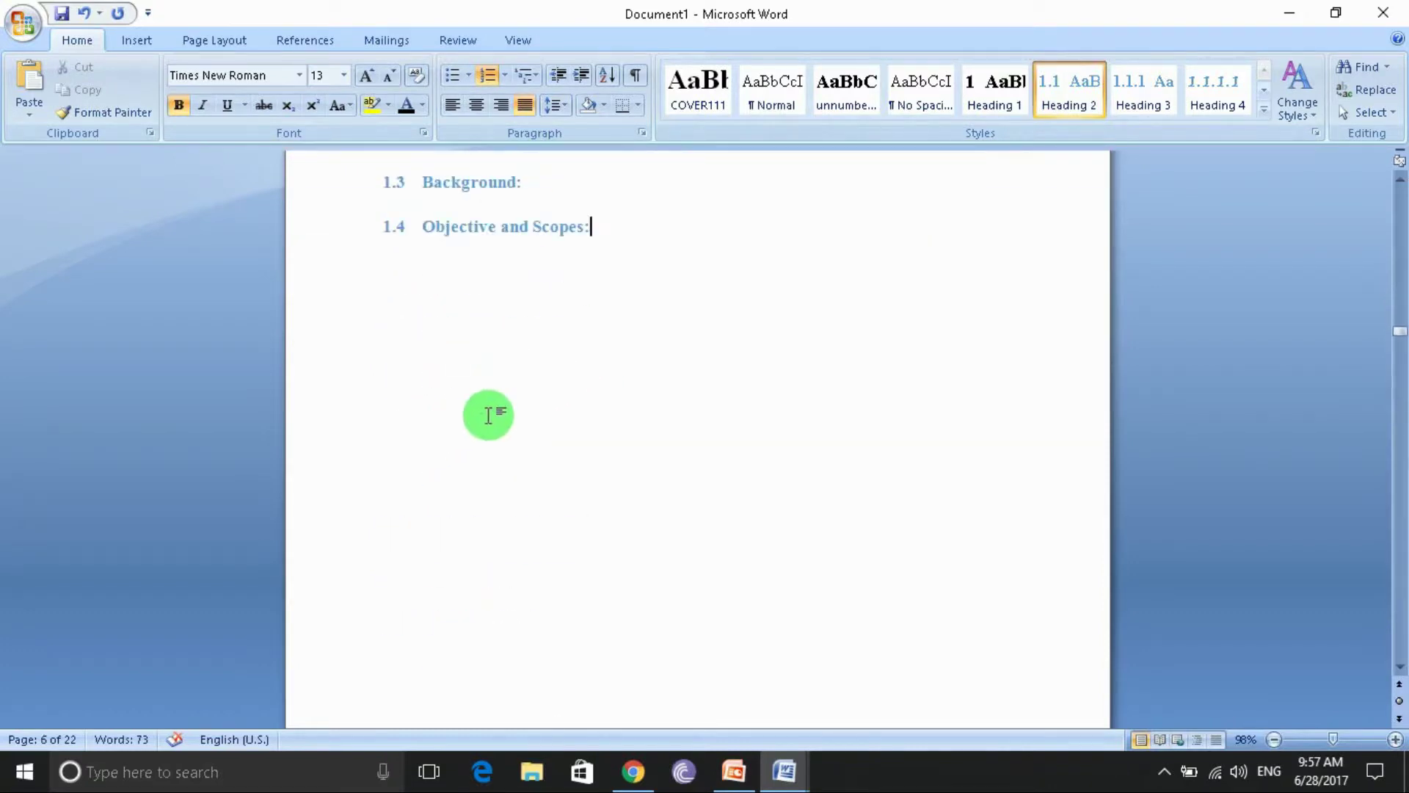
left_click(996, 110)
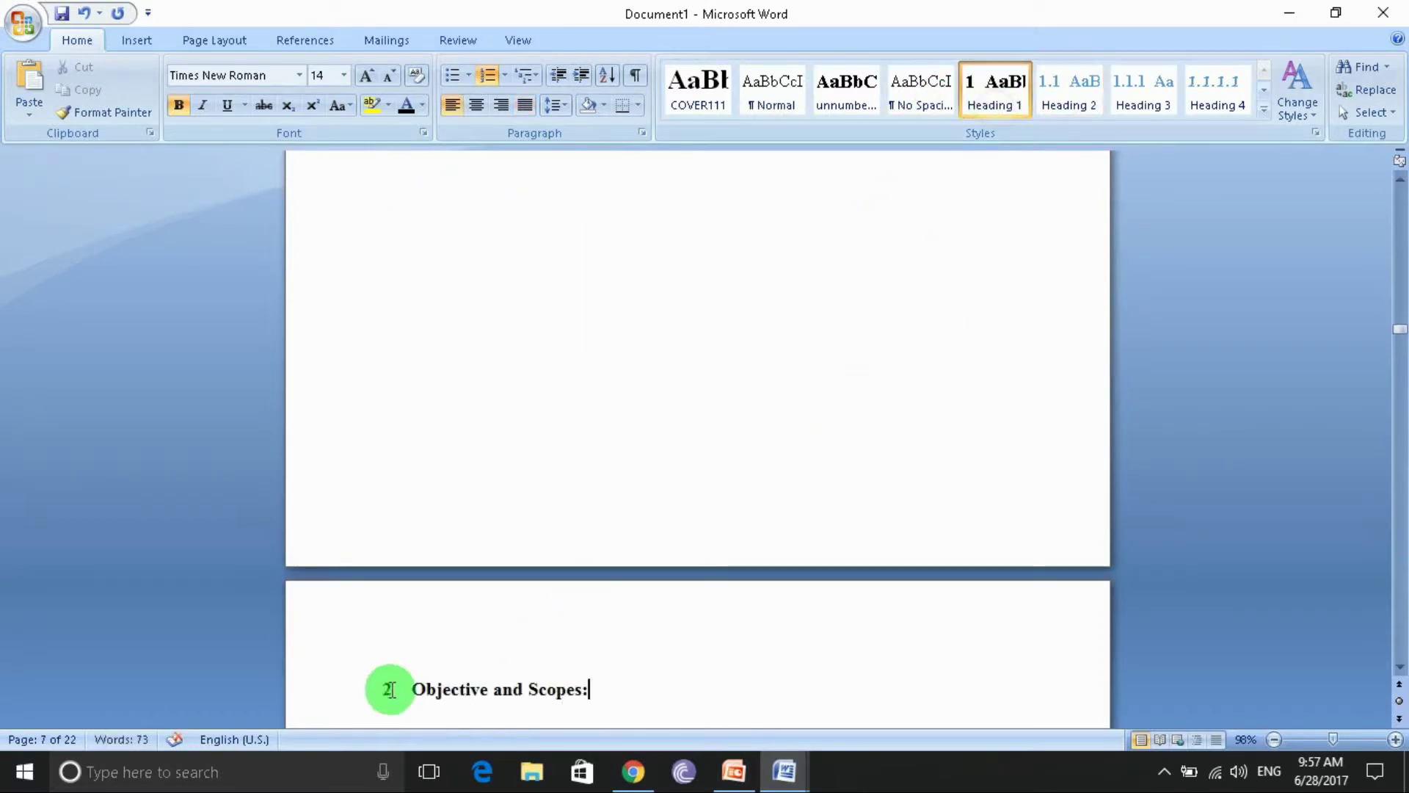
key("ctrl+z")
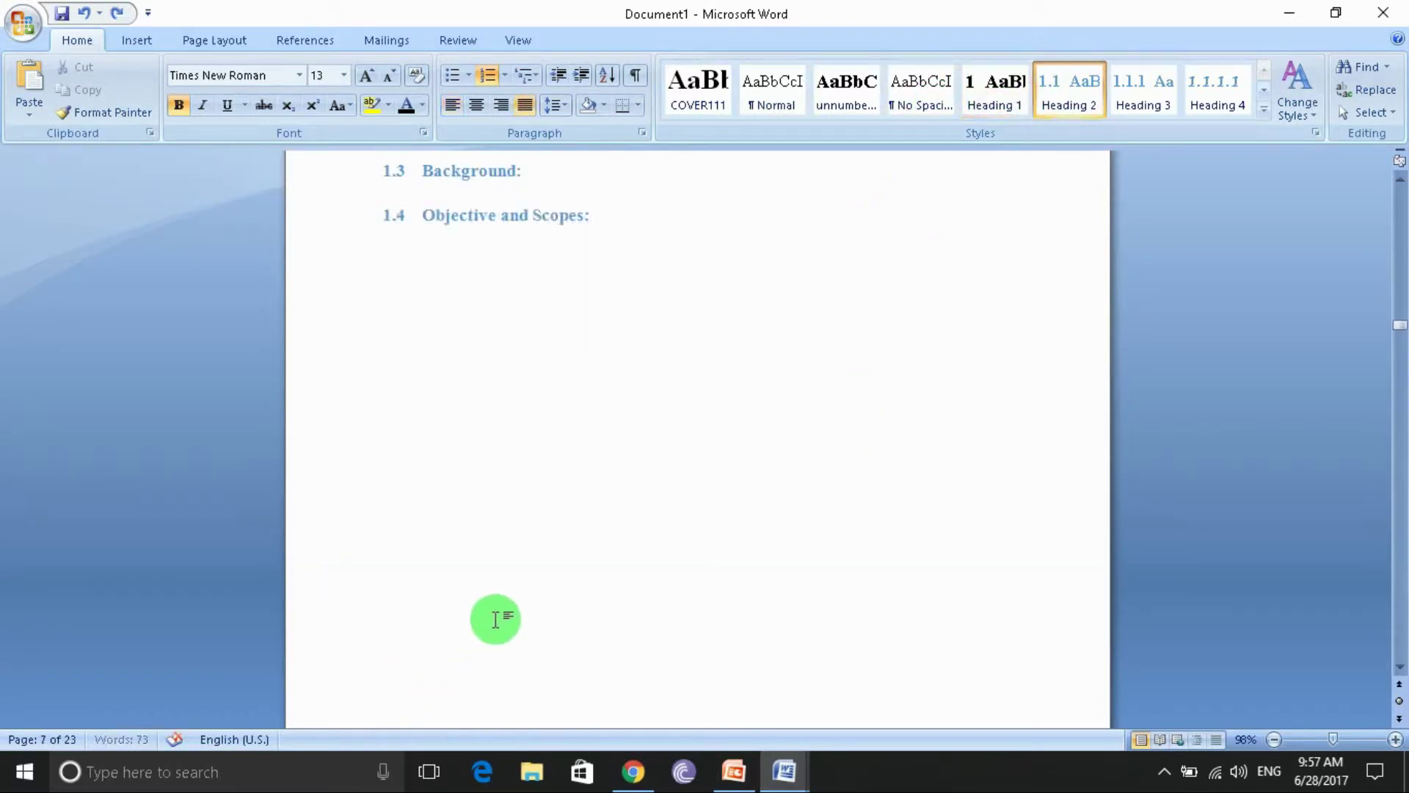
Place the insertion point on the new empty heading numbered 2.
scroll(613, 405, "down", 8)
scroll(613, 405, "down", 2)
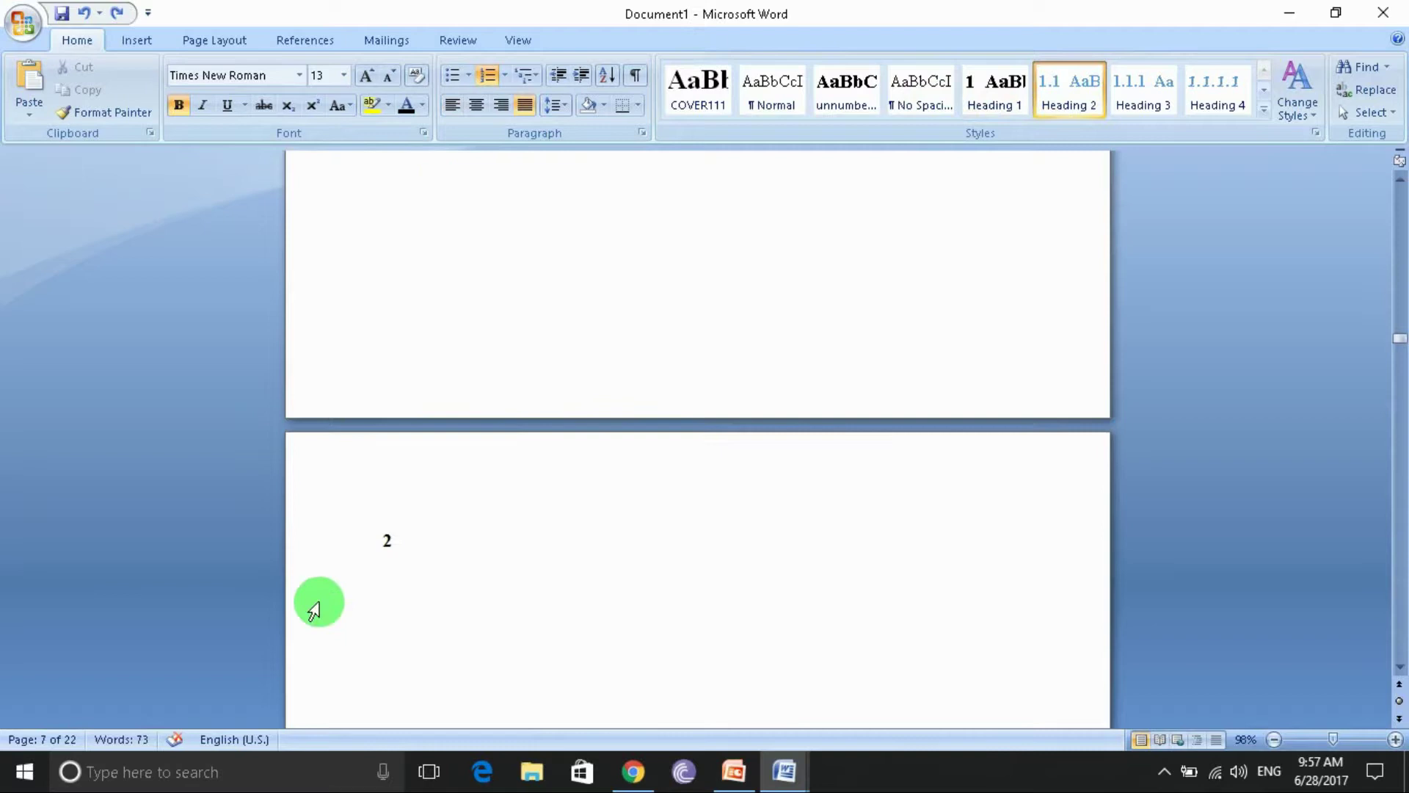
left_click(406, 546)
scroll(440, 499, "up", 8)
scroll(472, 463, "up", 10)
scroll(472, 464, "up", 1)
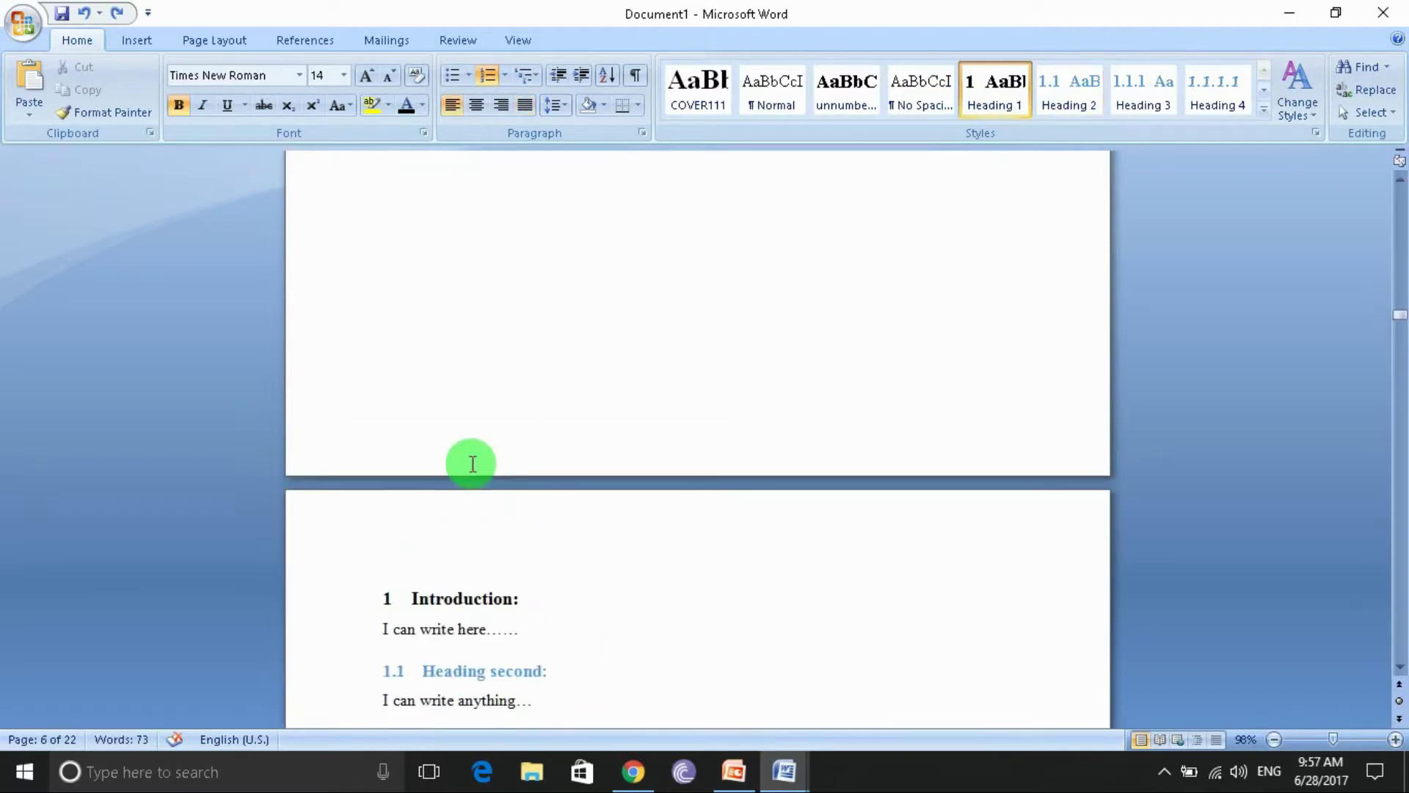
scroll(470, 469, "up", 5)
scroll(462, 492, "up", 5)
scroll(461, 498, "down", 20)
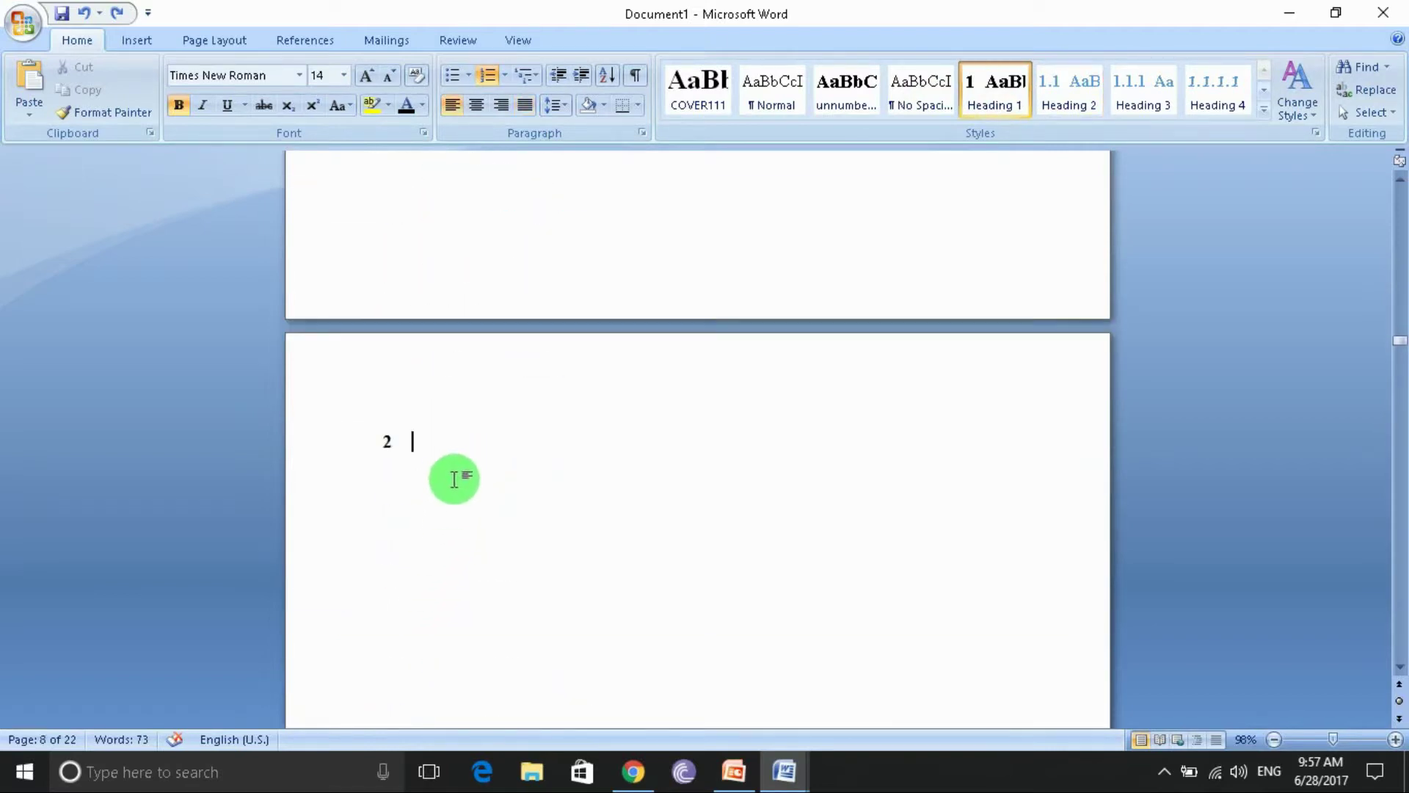
Title chapter 2 'Chapters', add Heading 2 '2.1 Subheading 2:' and body line 'I can write here..'.
type("Chap")
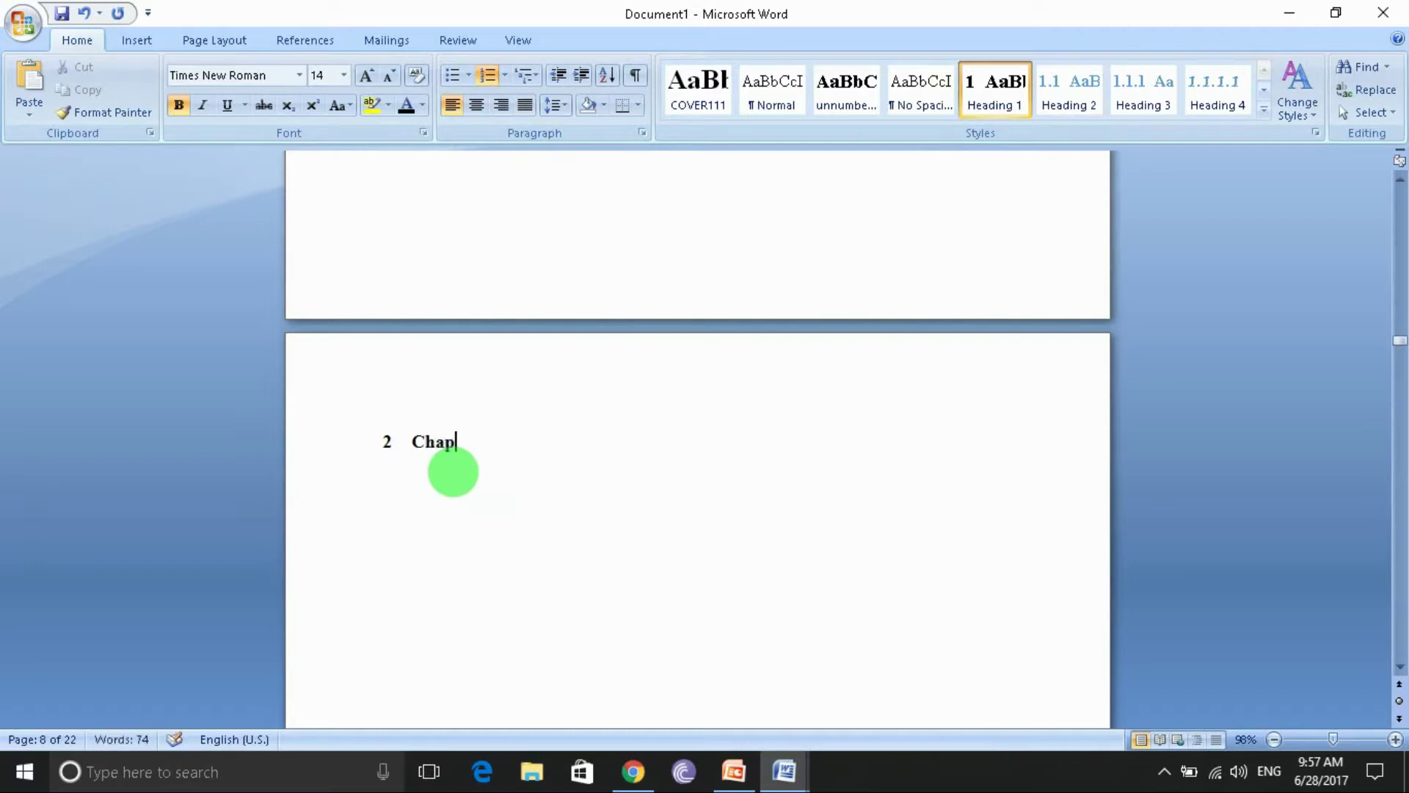
type("ters")
key("Return")
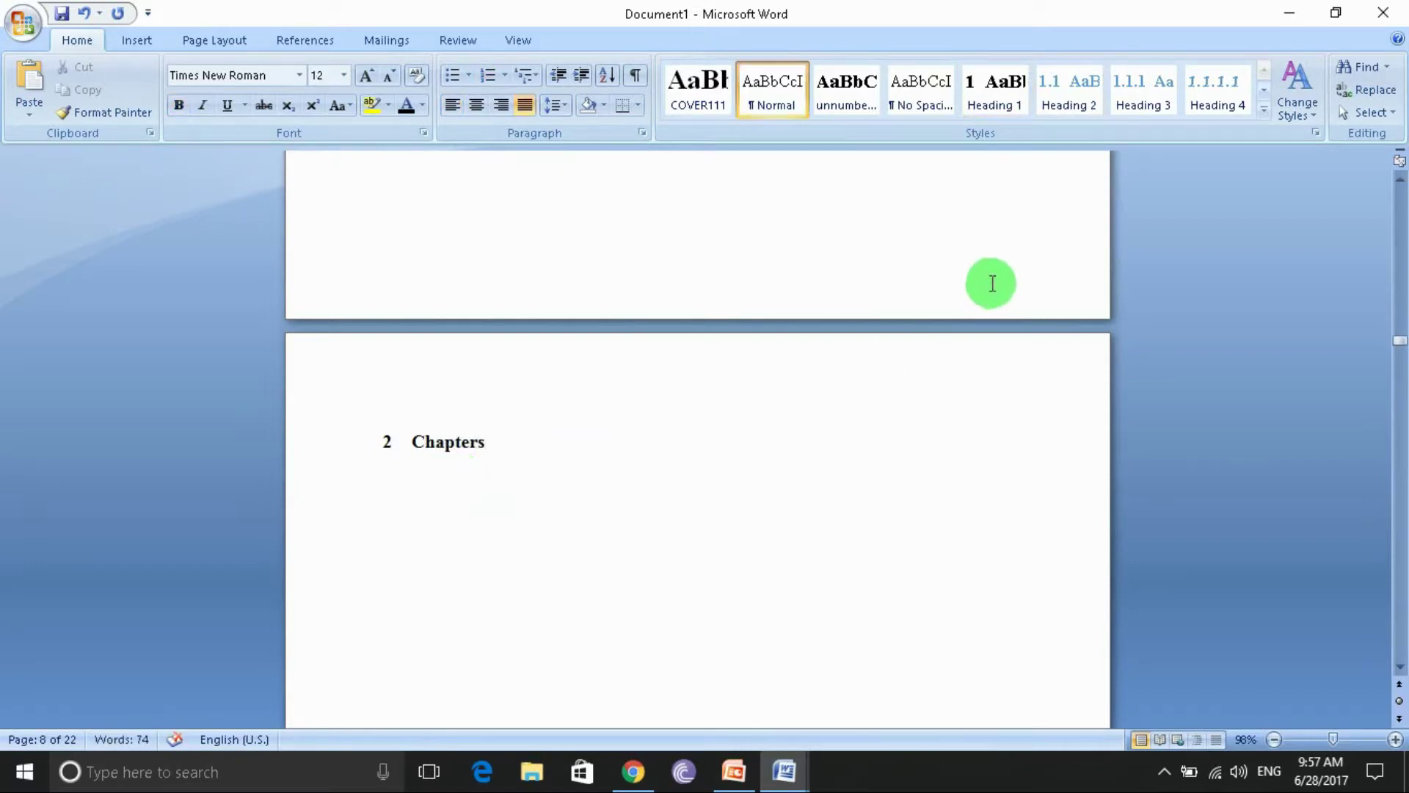
left_click(1081, 94)
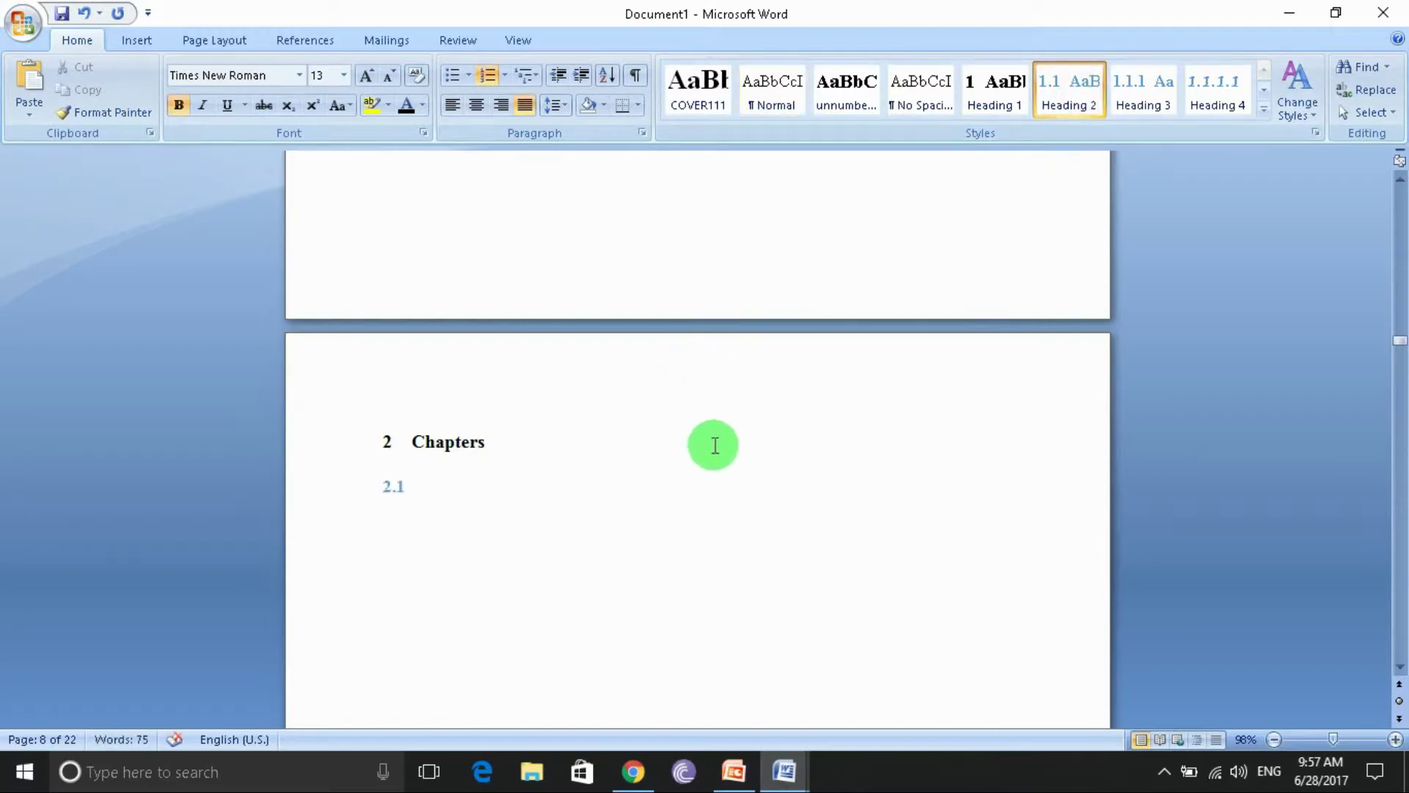
type("subhe")
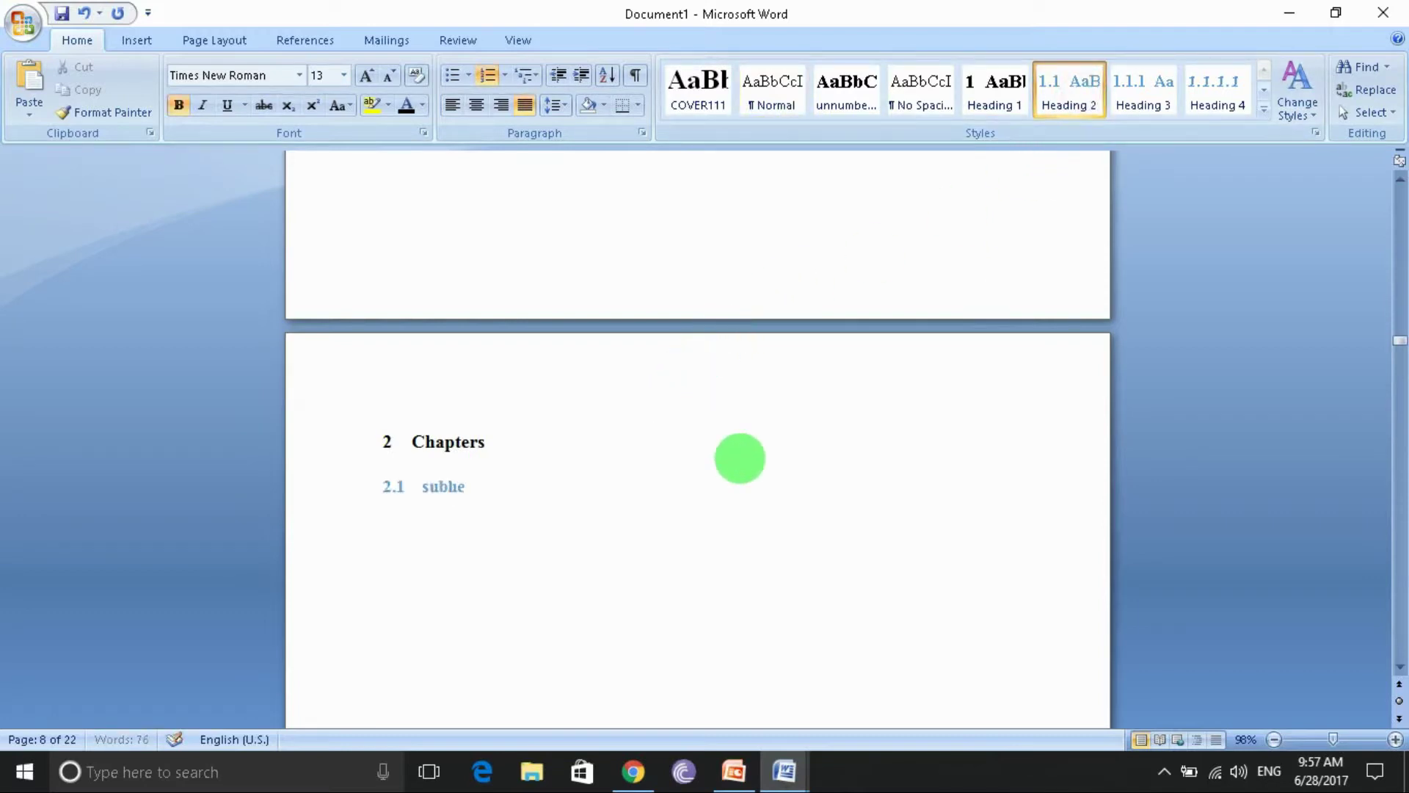
type("ing")
type(" 2")
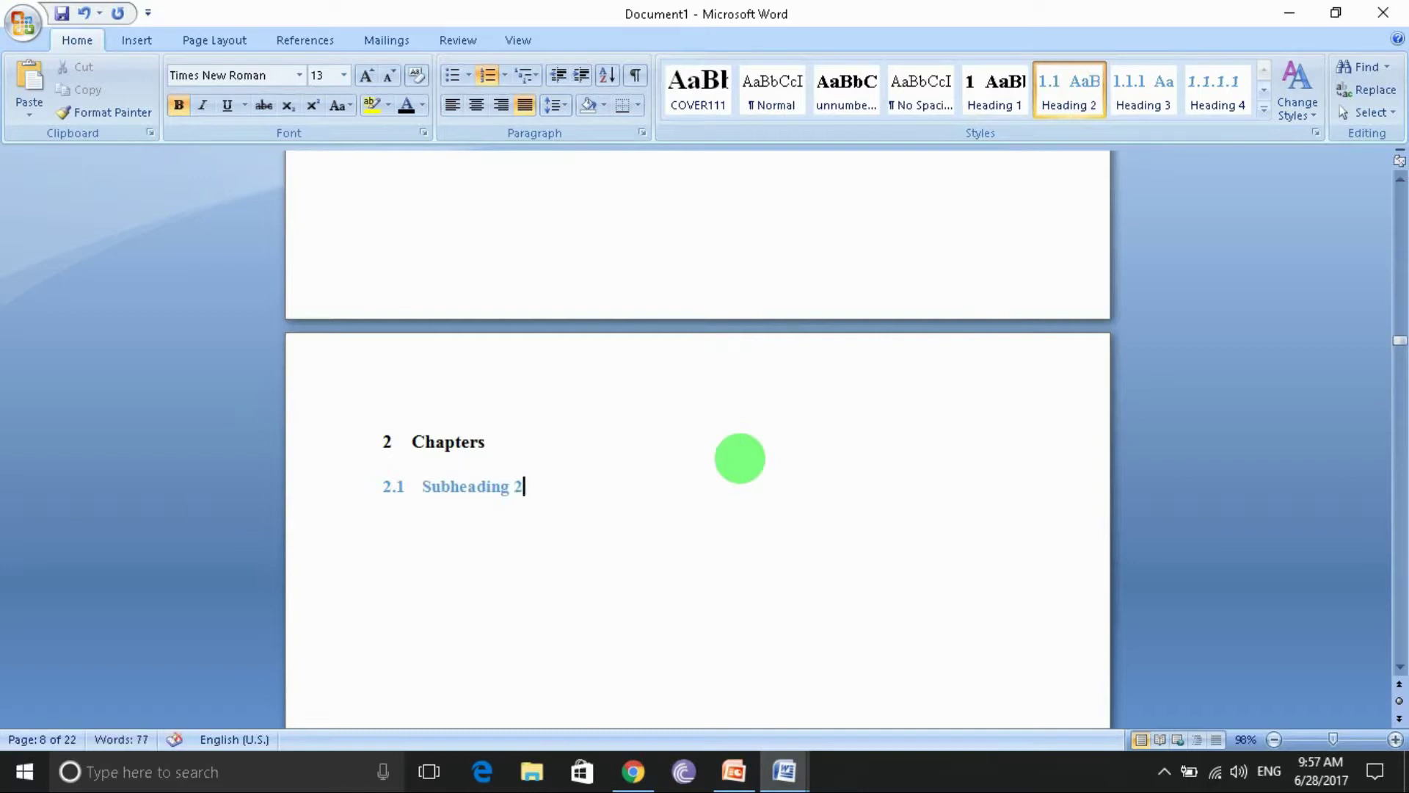
type(":")
key("Return")
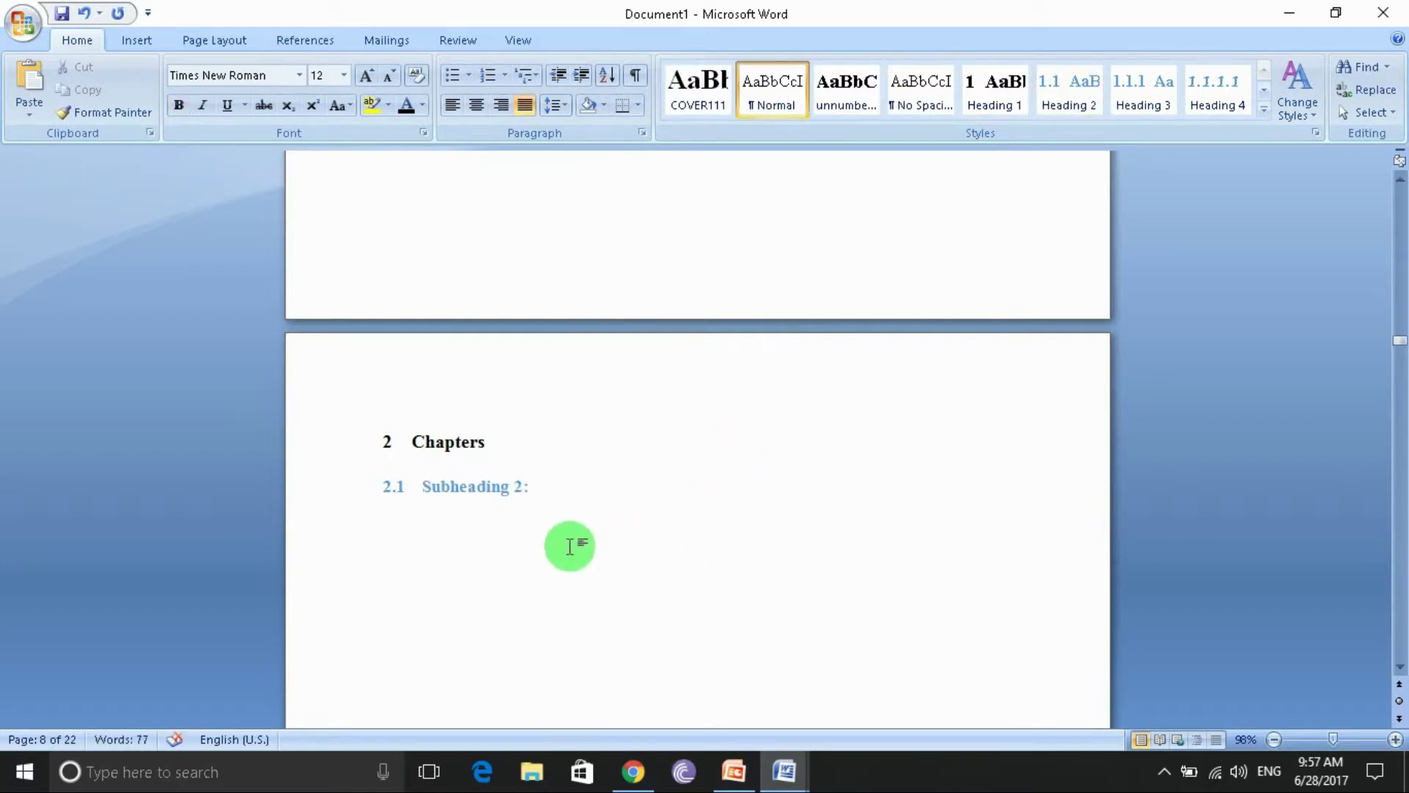
type("i")
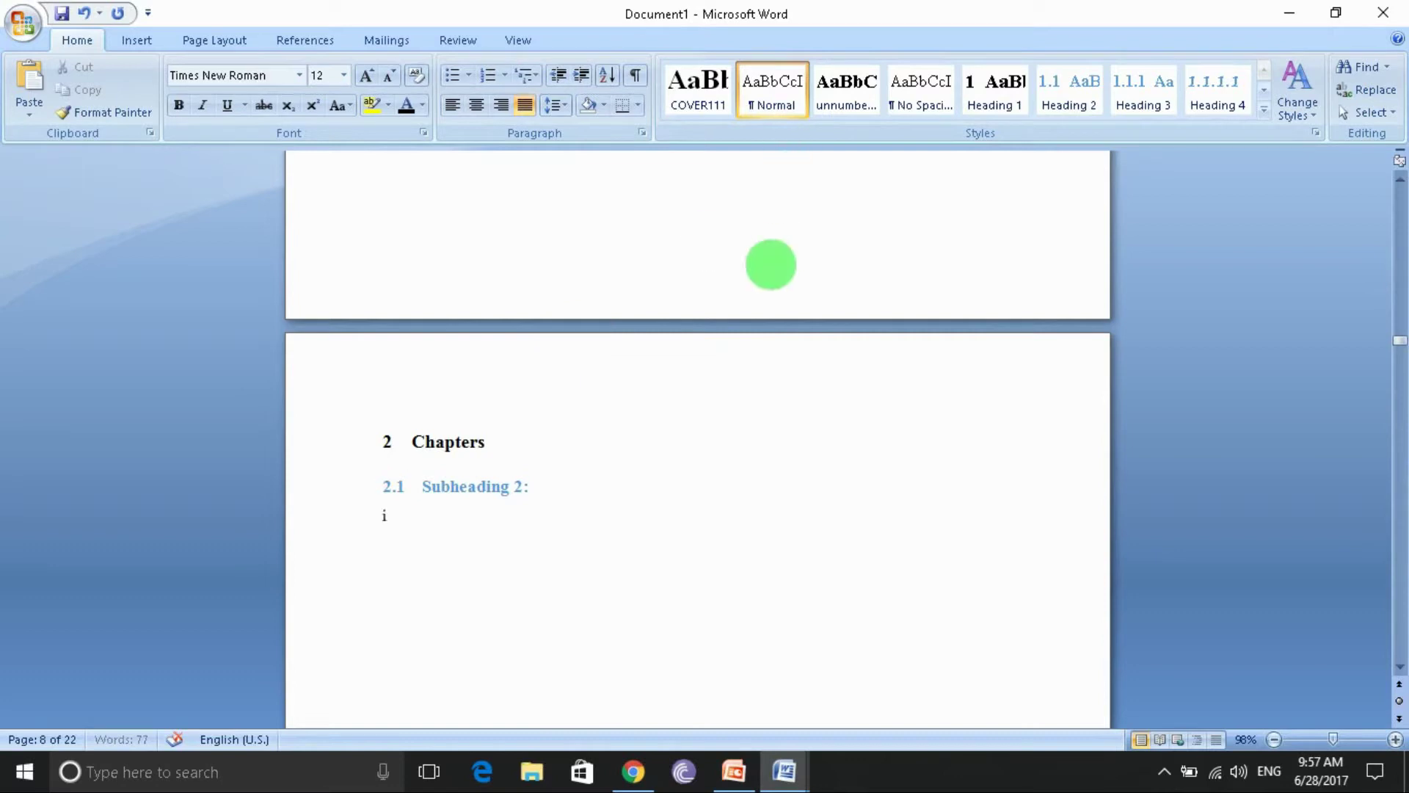
type(" n ")
type("wri")
type("te h")
type(".")
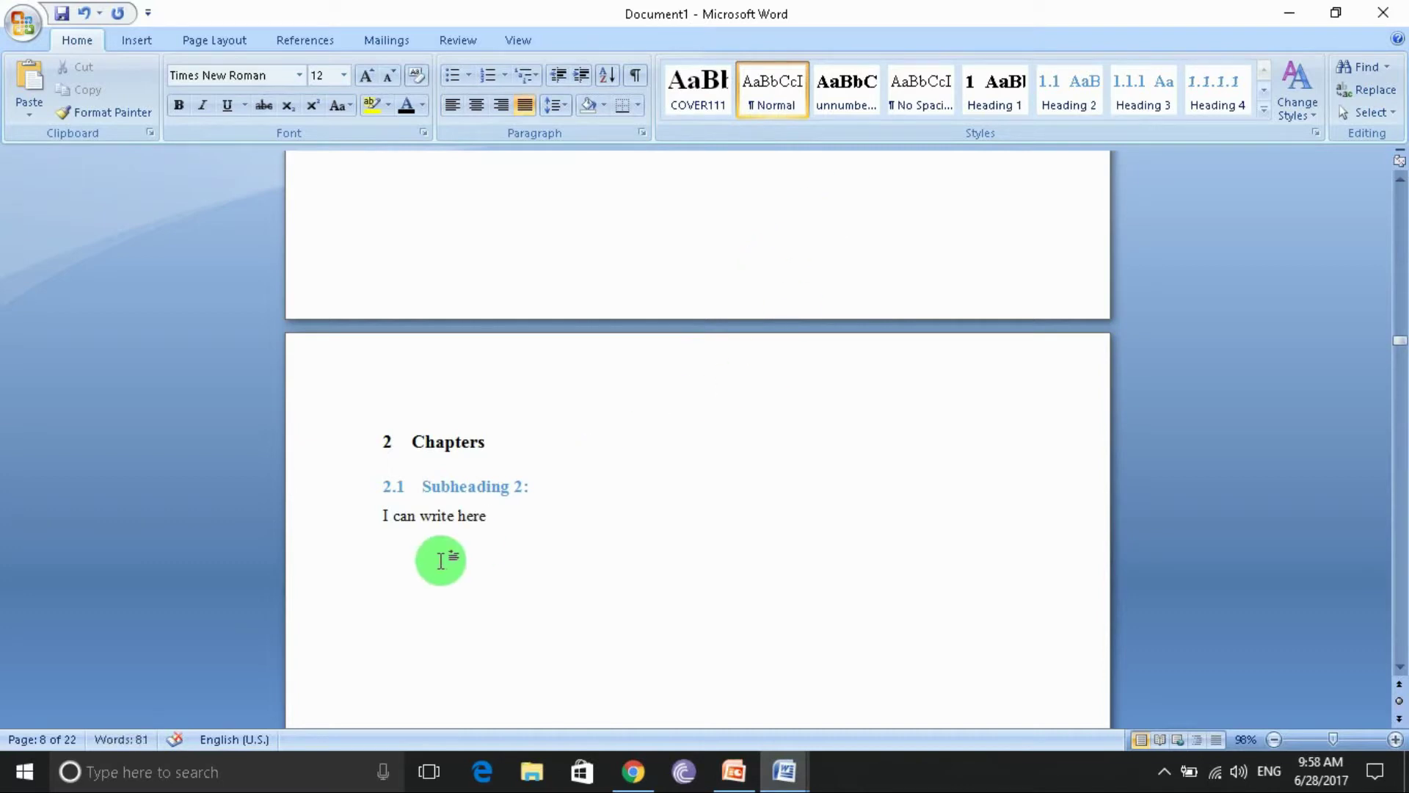
type(".")
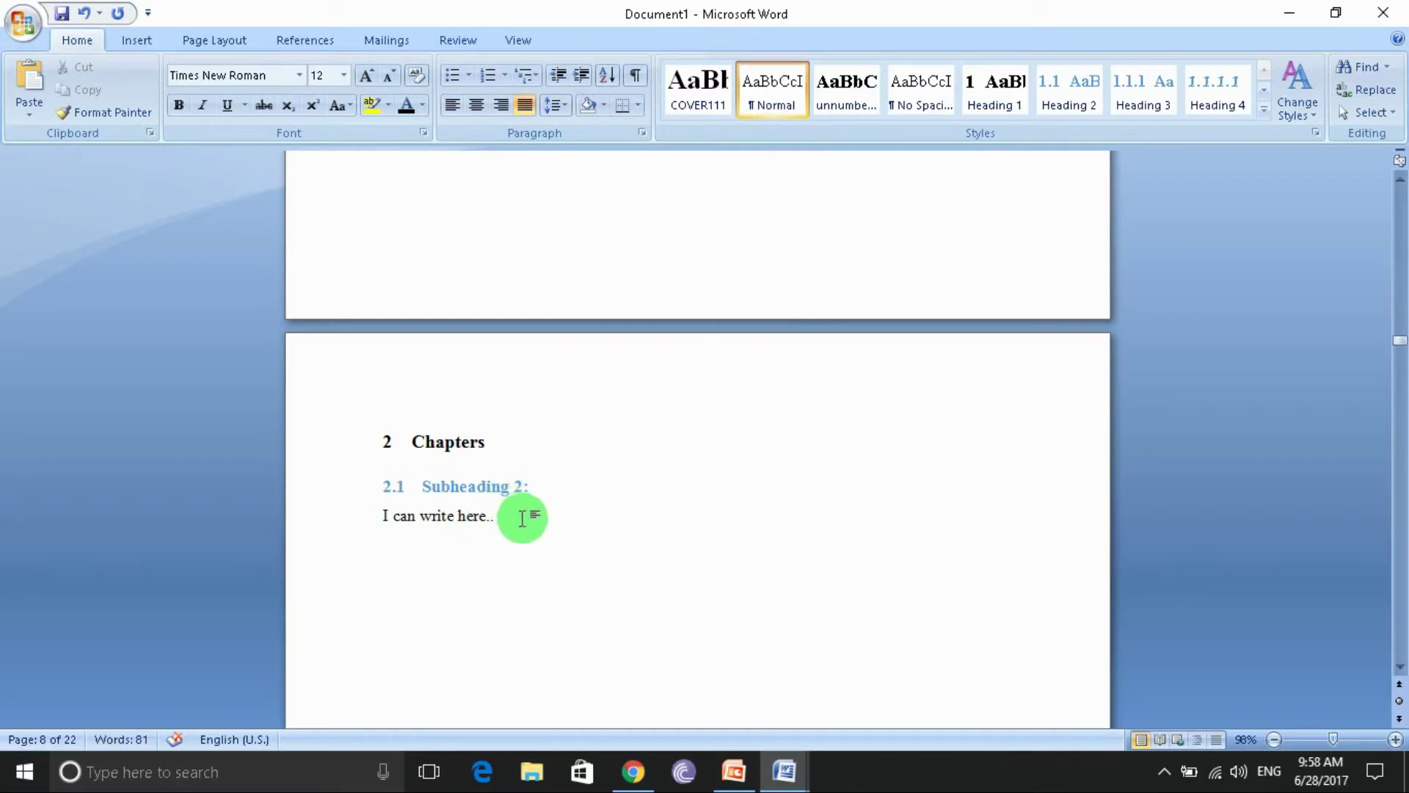
Restyle 'I can write here..' as Heading 2 (2.2), then add an empty Heading 1 numbered 3.
left_click(976, 99)
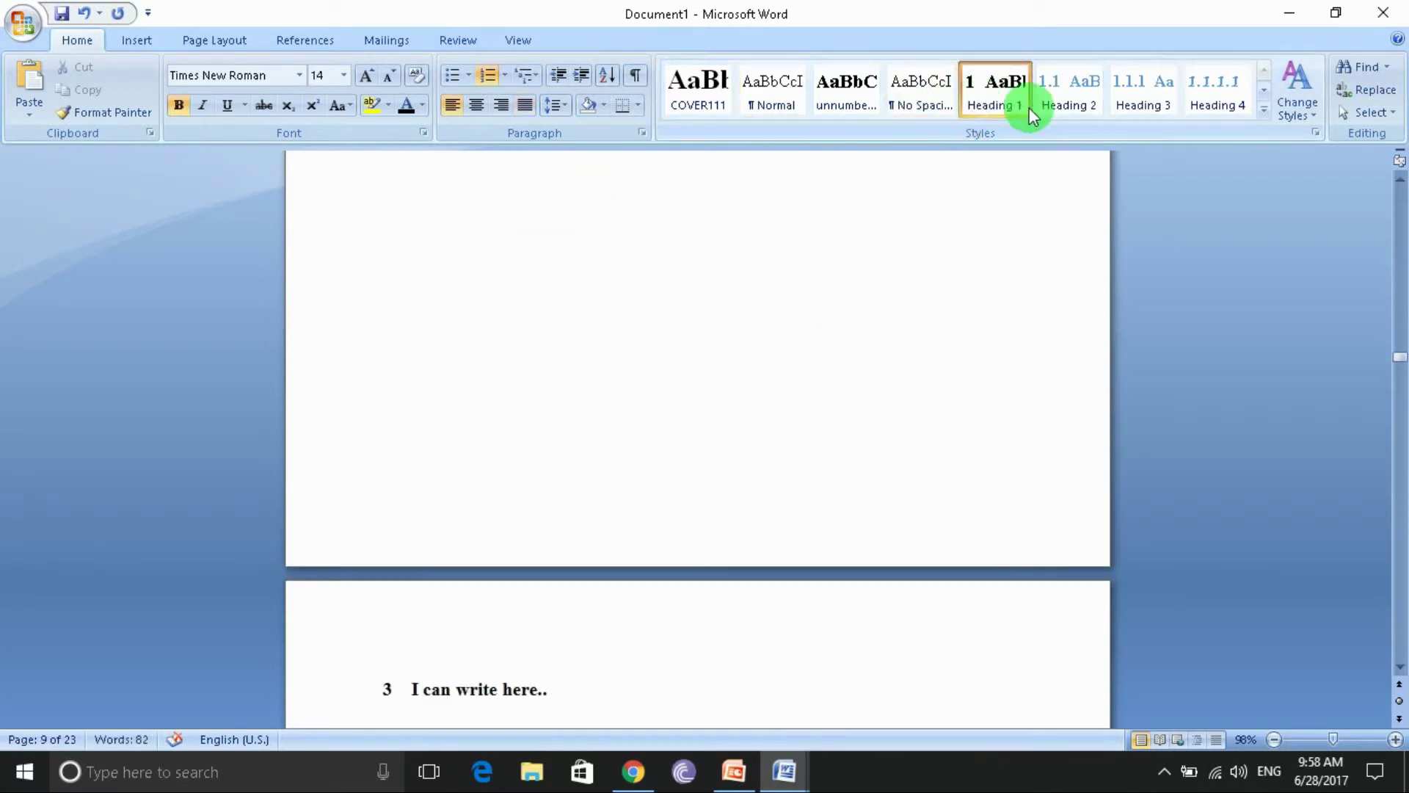
left_click(1099, 107)
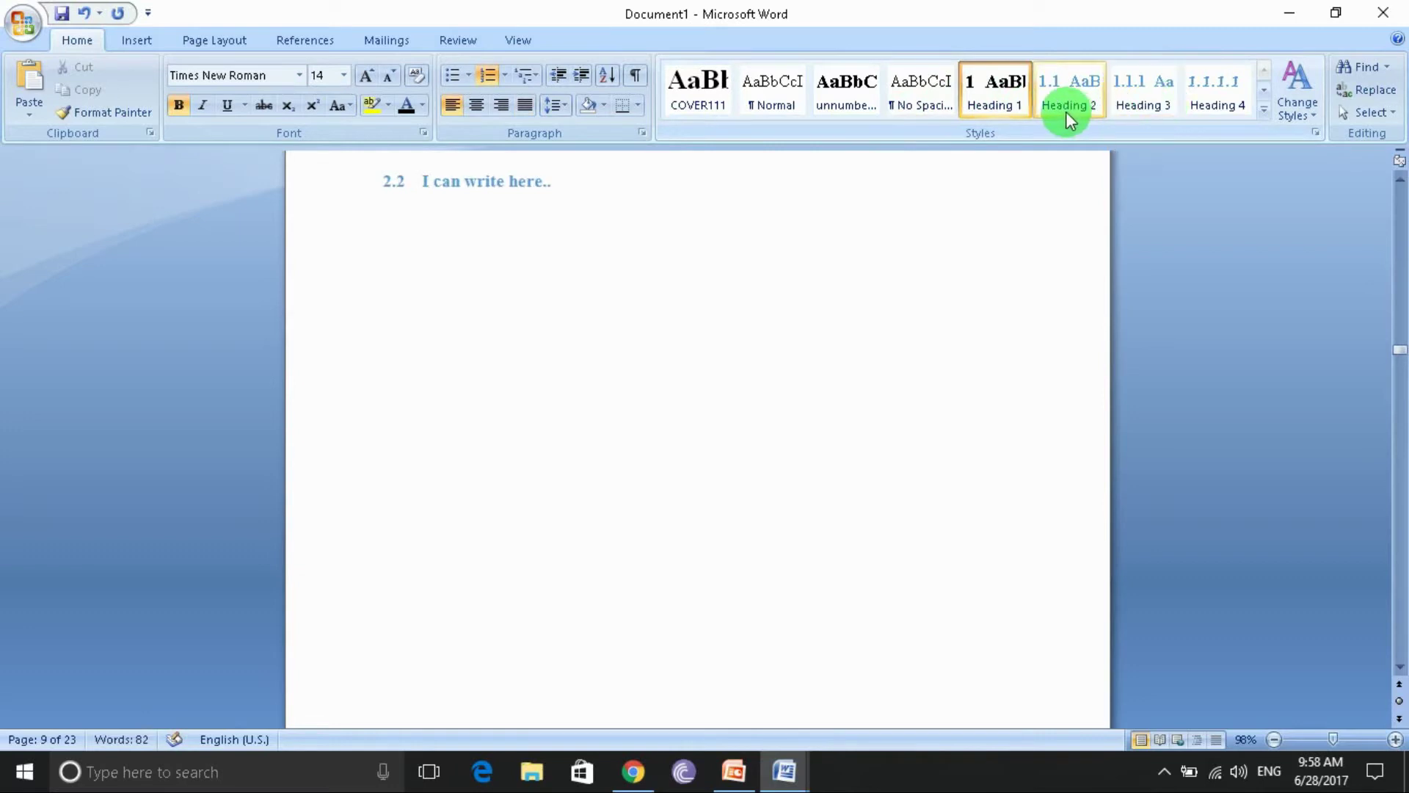
left_click(1065, 110)
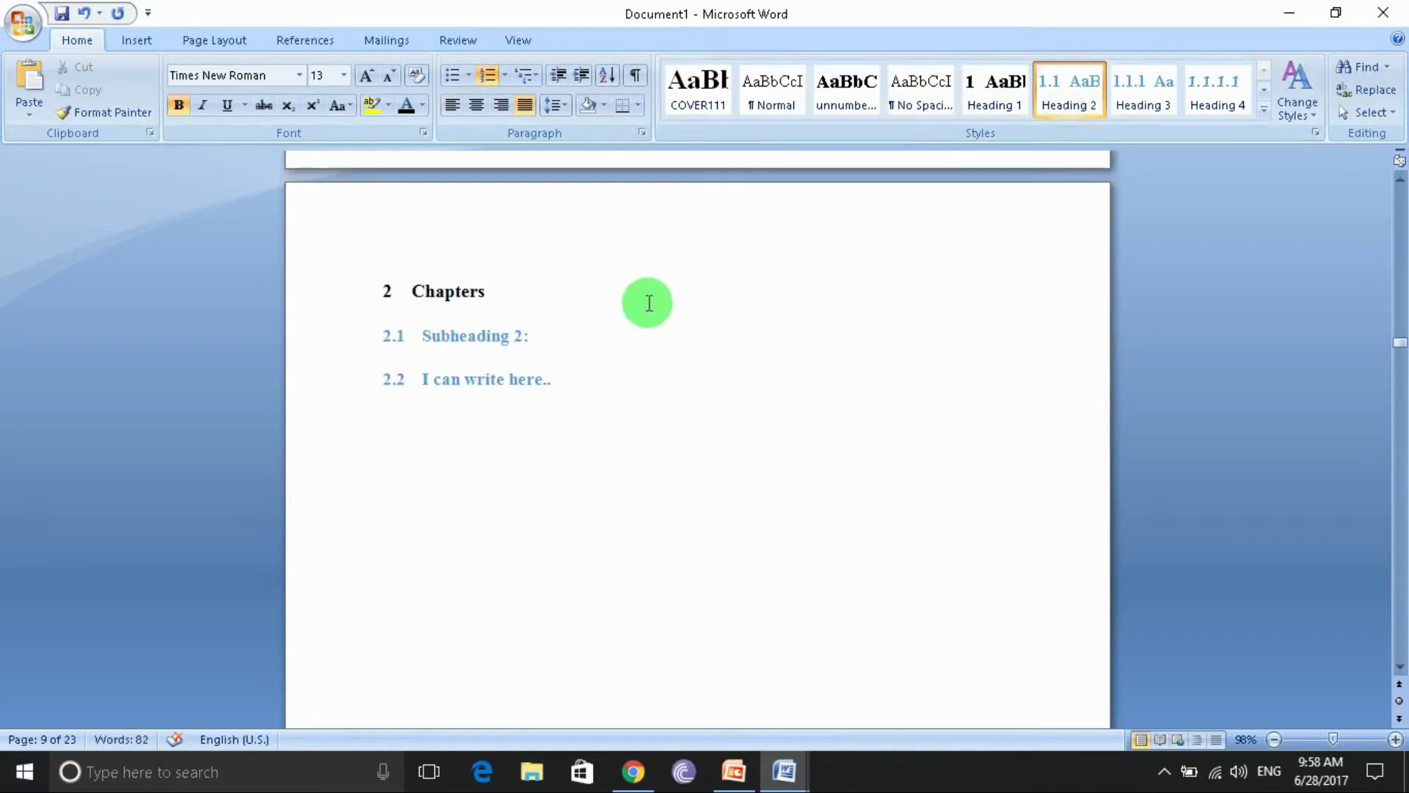
key("Return")
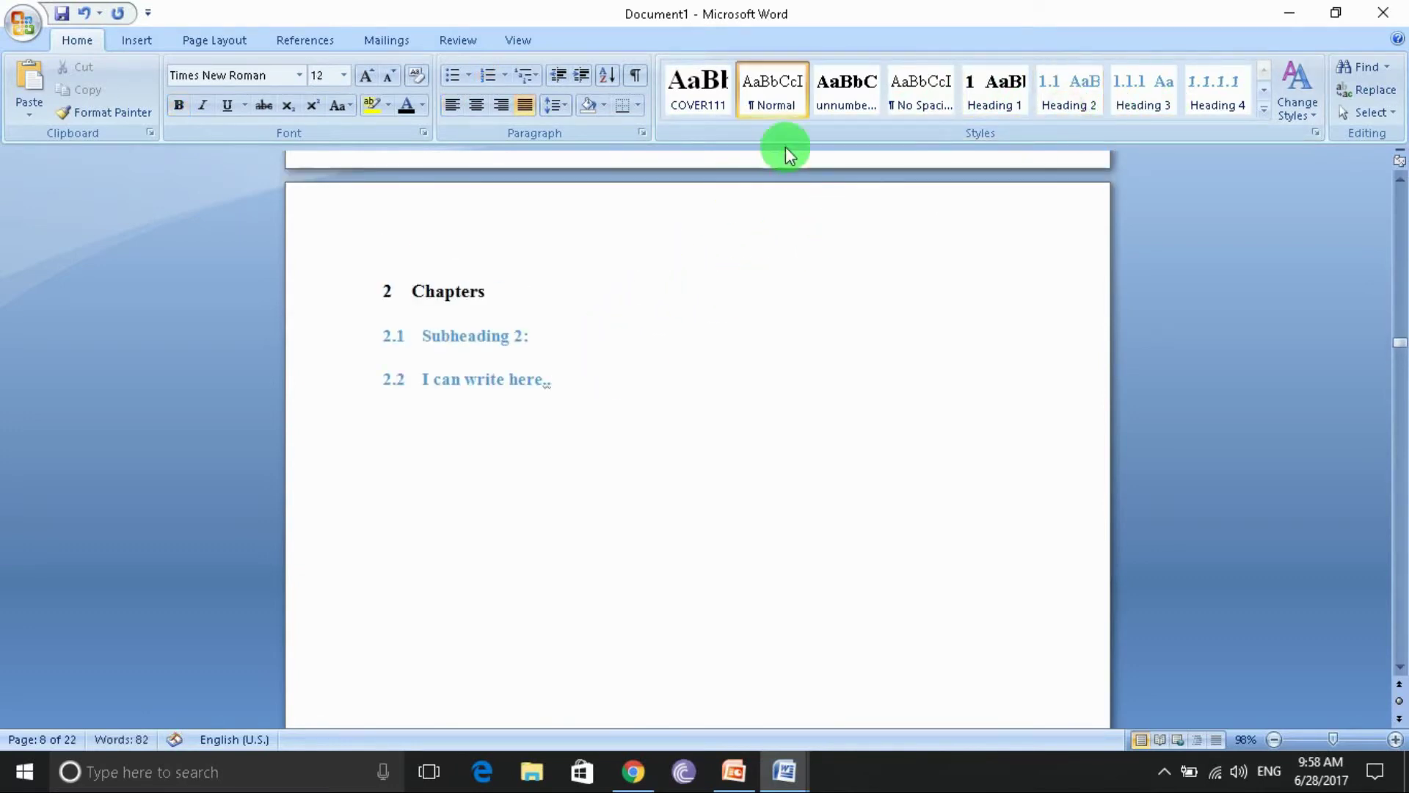
left_click(987, 107)
left_click(987, 106)
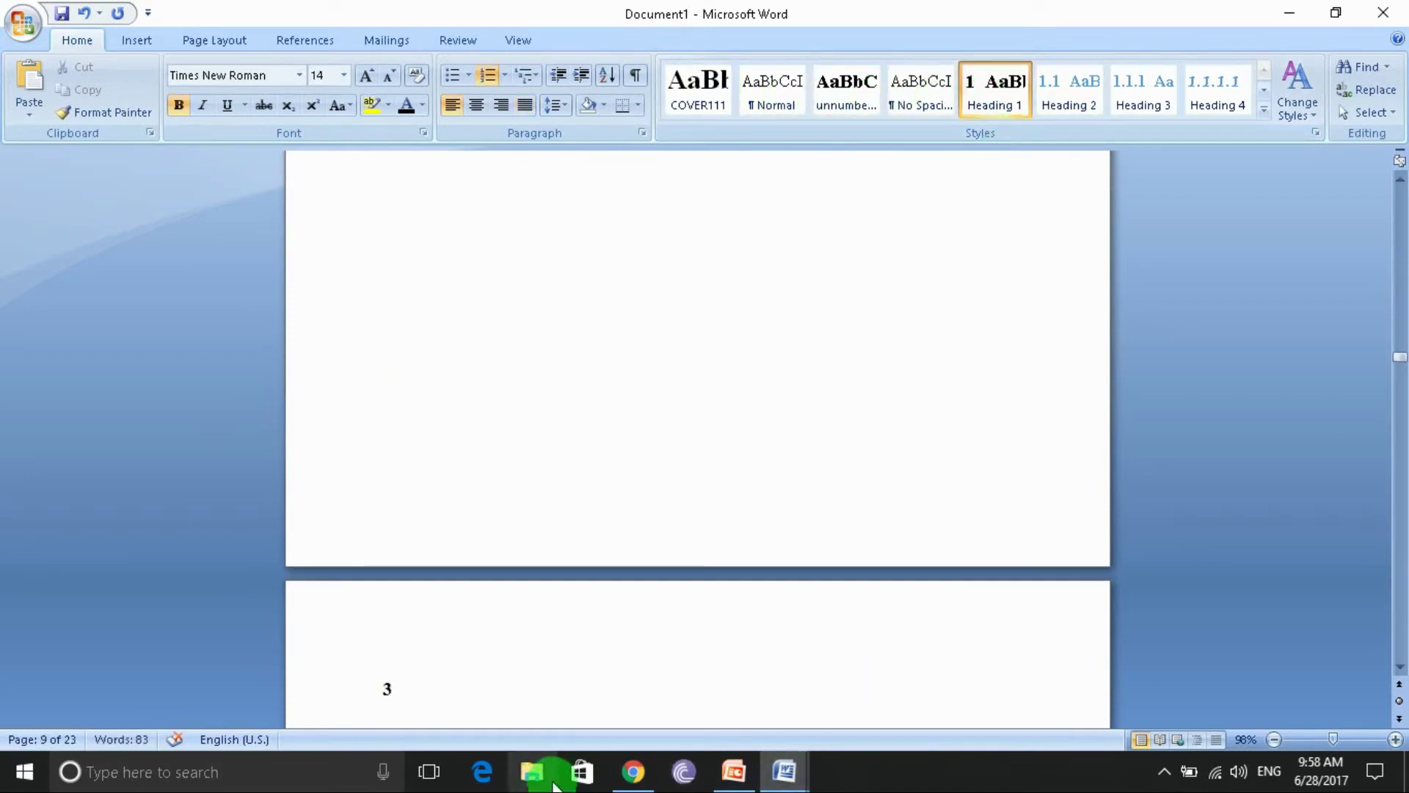
Title heading 3 'Conclusion', then add an empty Heading 1 numbered 4 below it.
type("co")
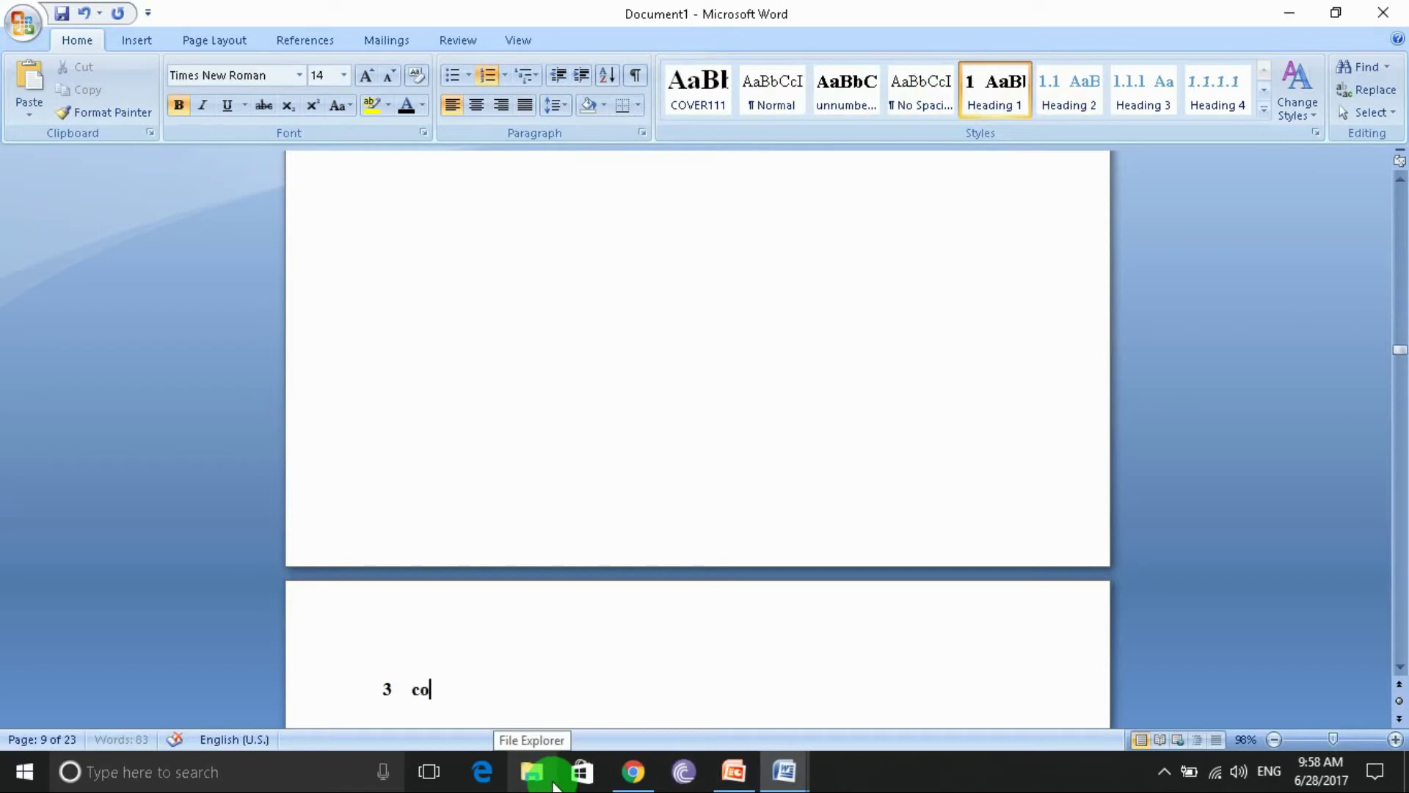
key("BackSpace")
key("BackSpace")
type("Concl")
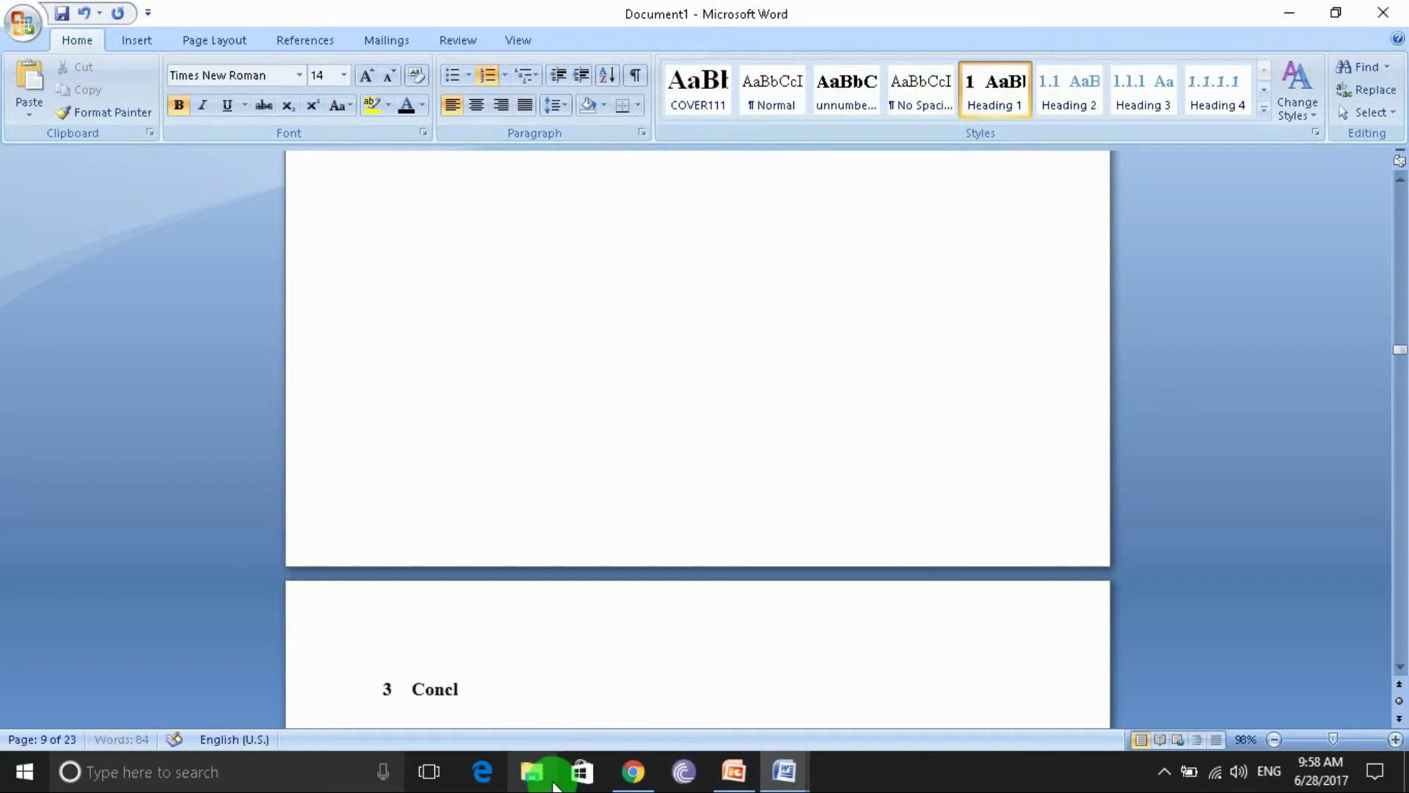
type("usion")
key("Return")
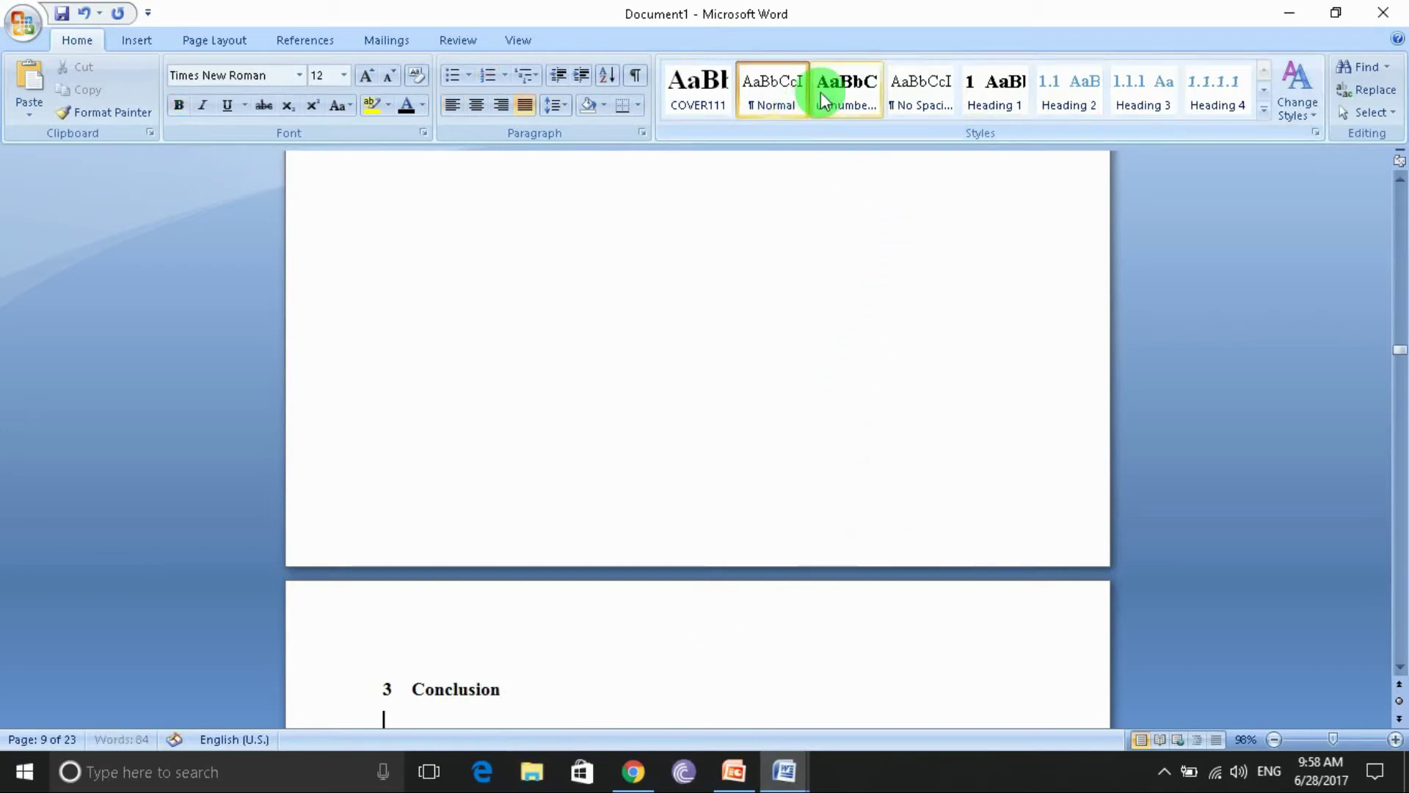
left_click(988, 107)
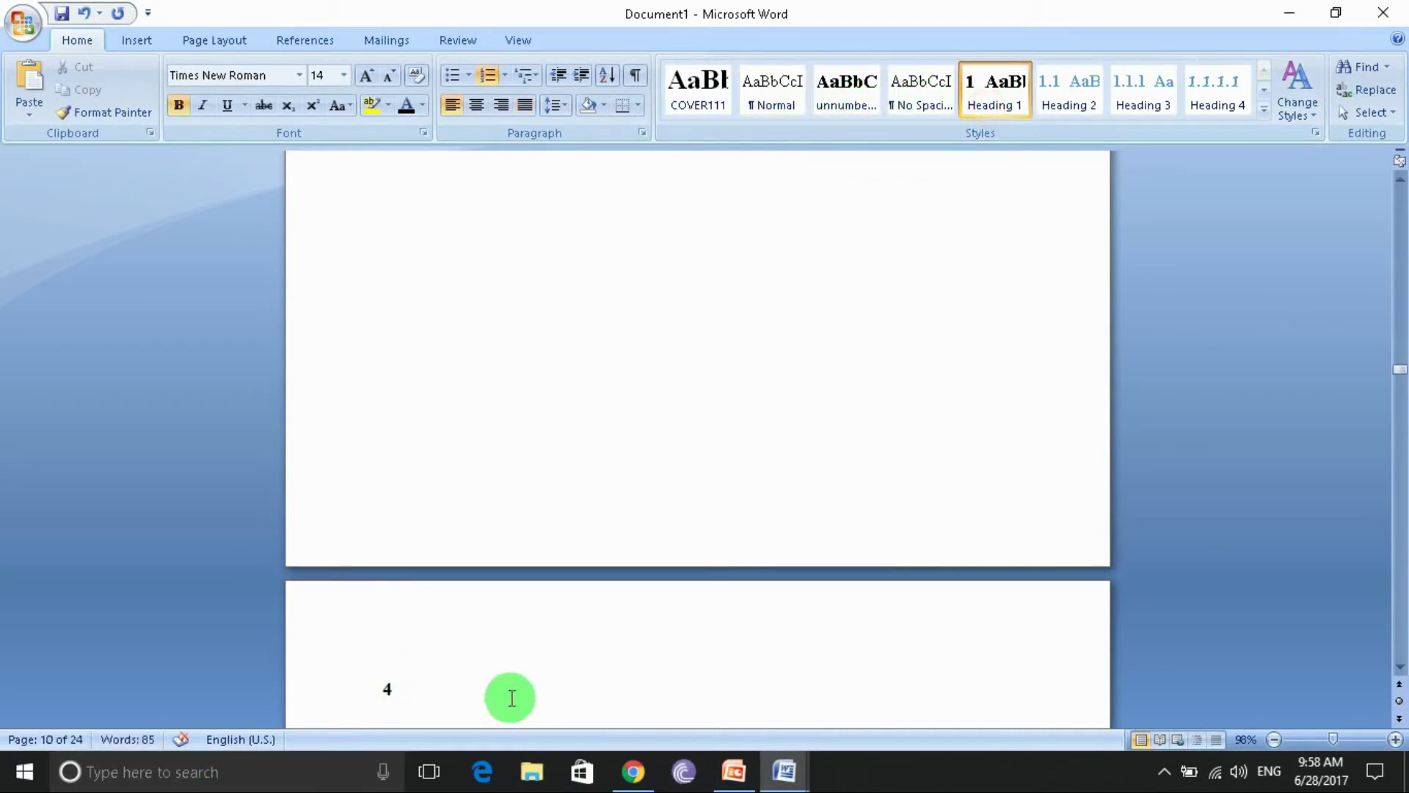
Type the title 'refrence' into chapter heading 4.
type("refrenc")
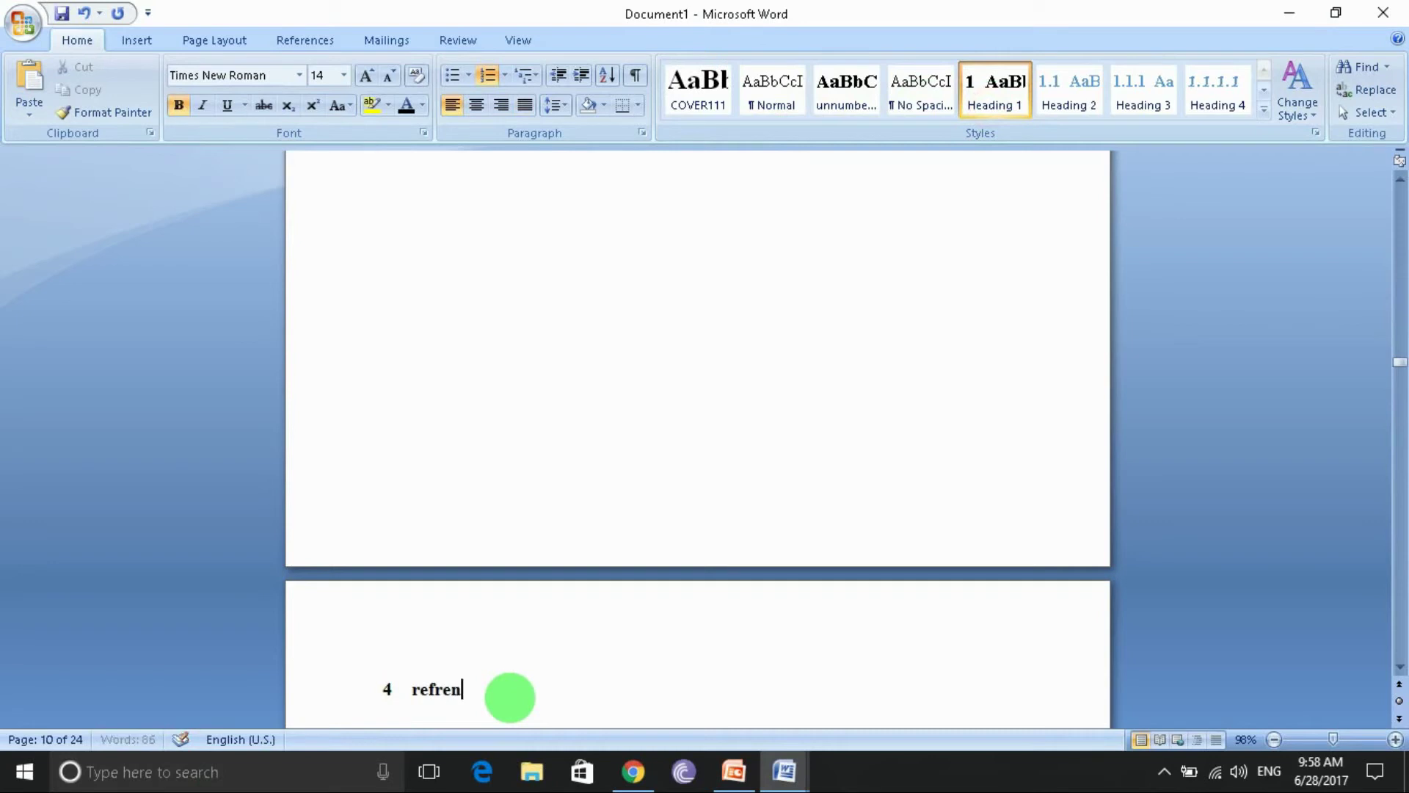
type("e")
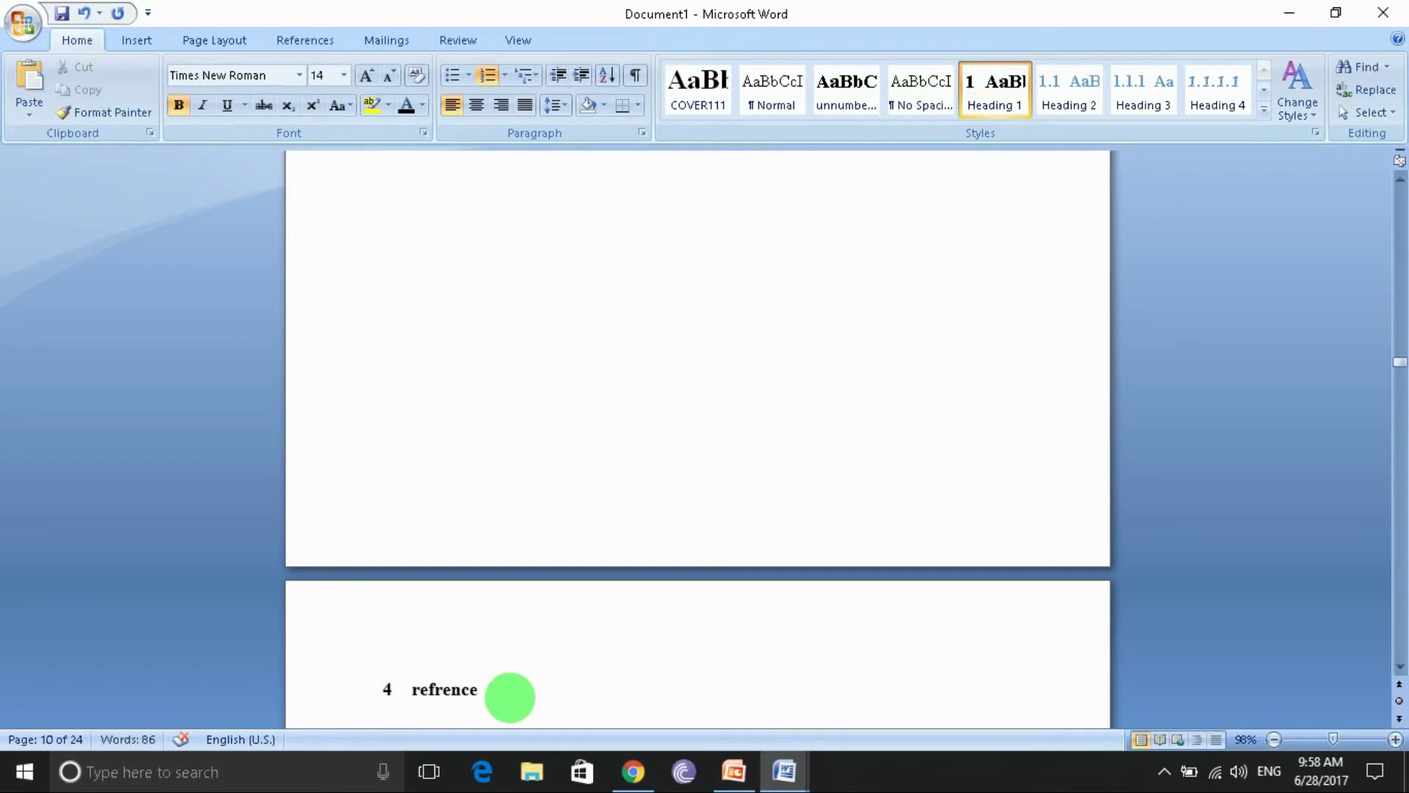